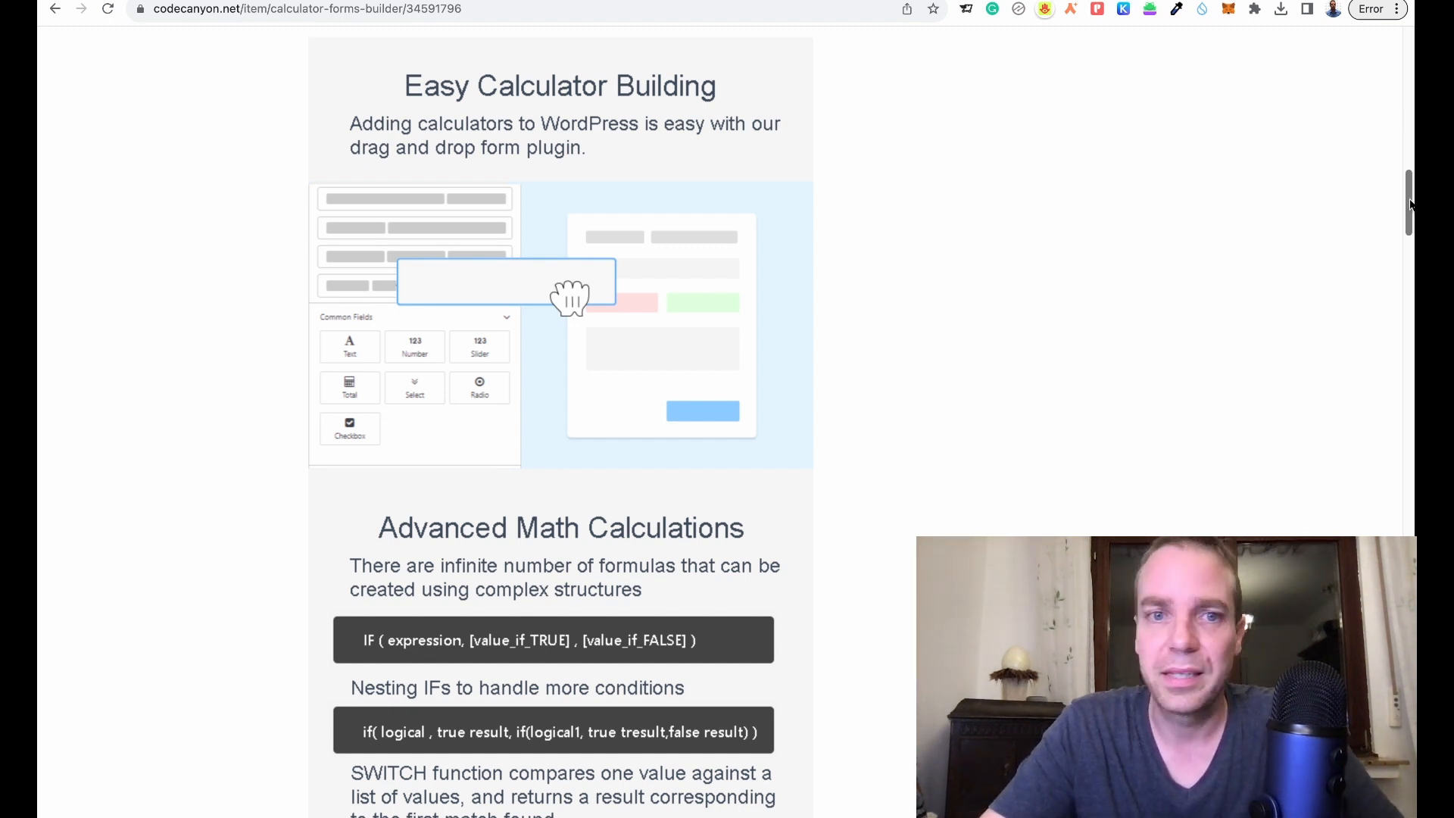
scroll(1410, 204, "down", 1)
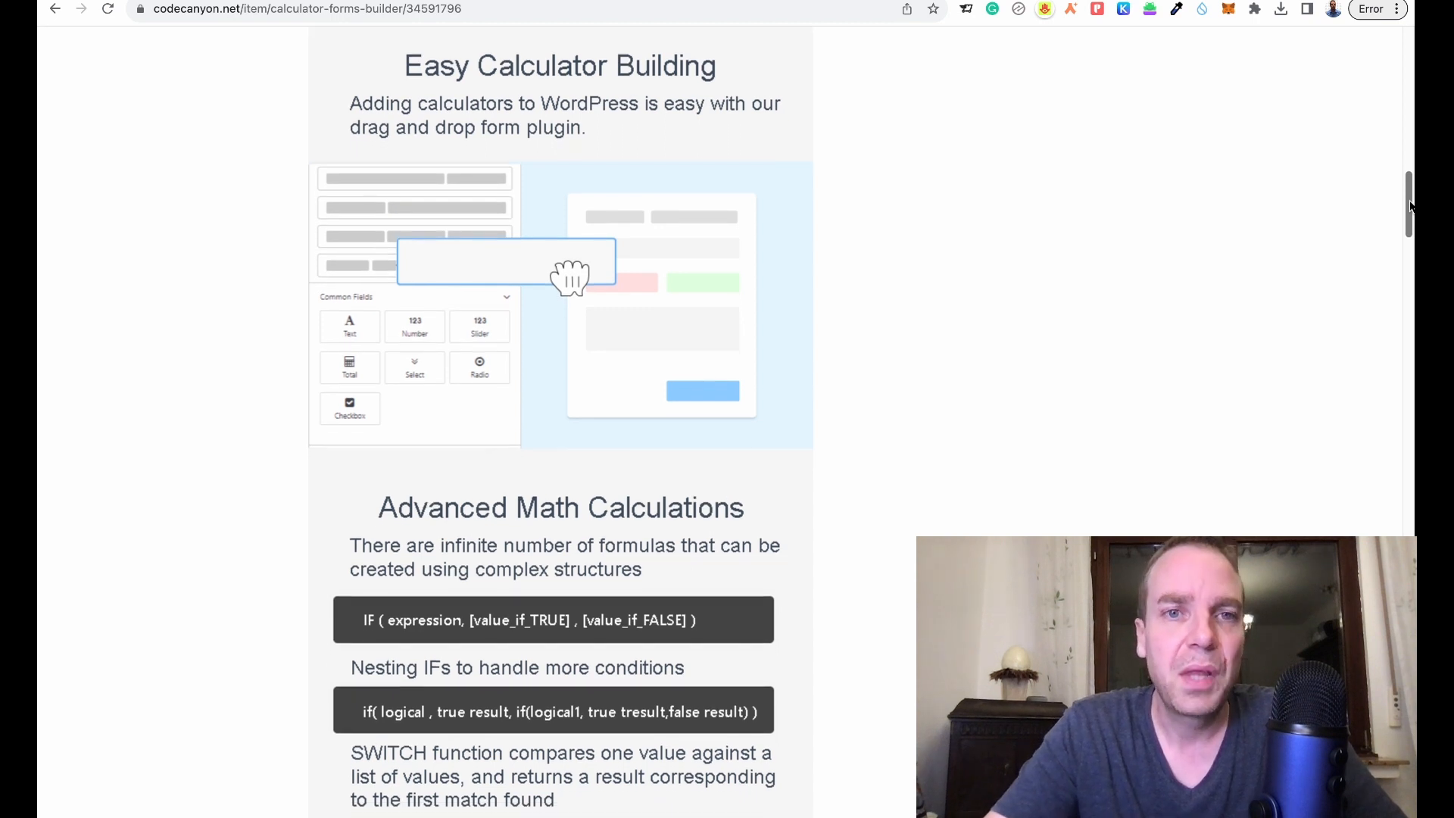
scroll(1409, 205, "up", 1)
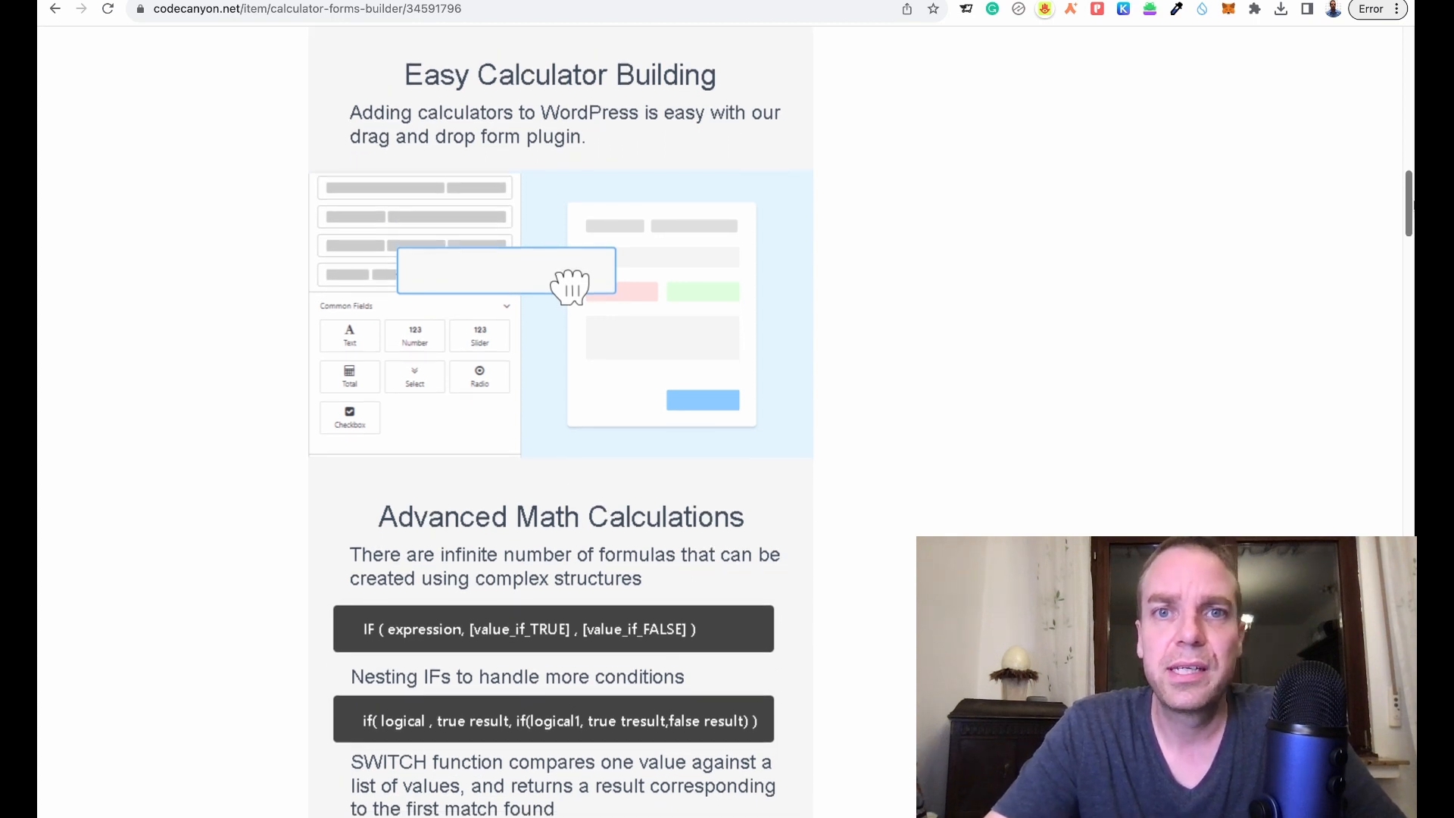
scroll(385, 216, "down", 1)
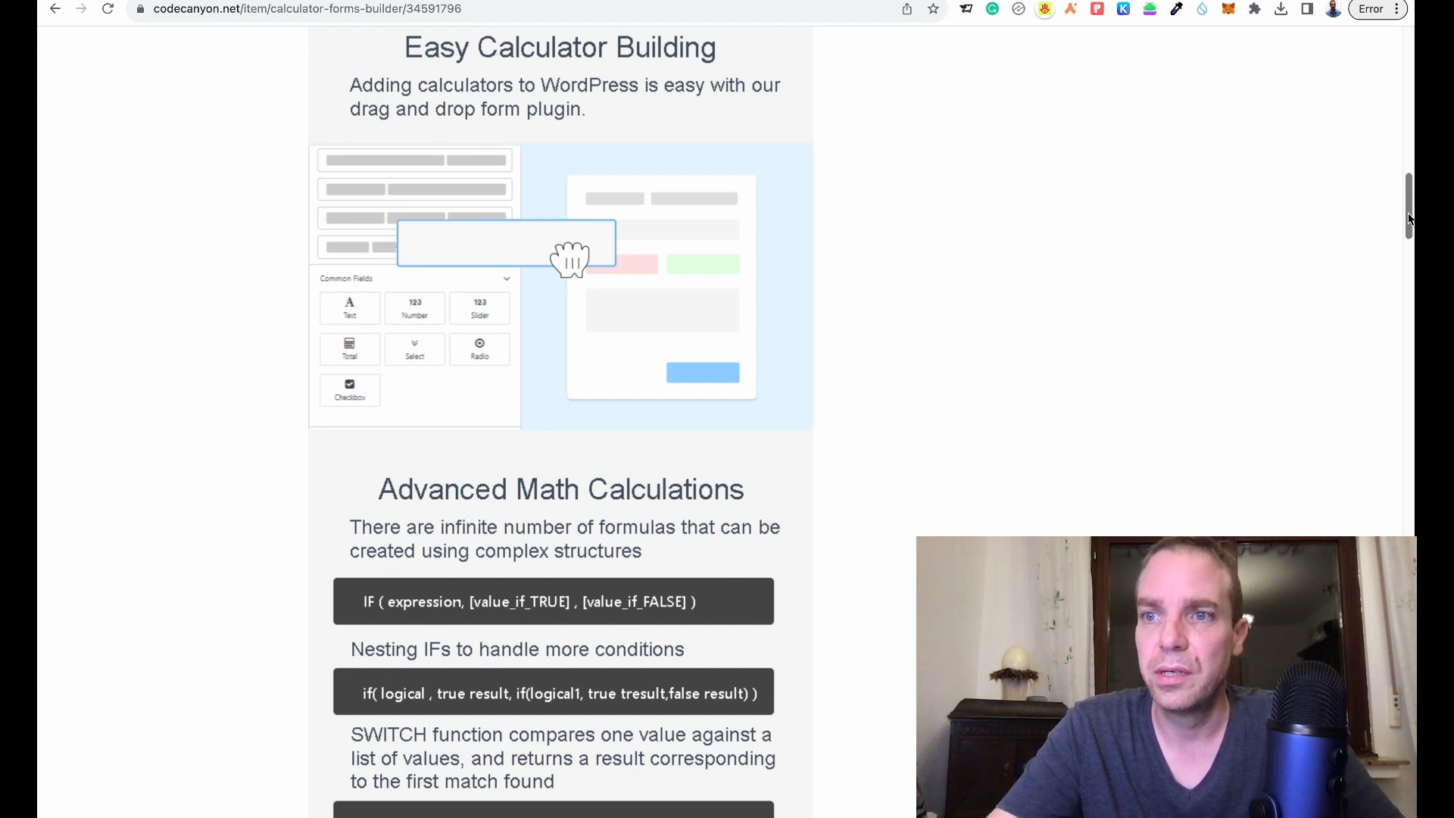
left_click_drag(1409, 219, 1413, 286)
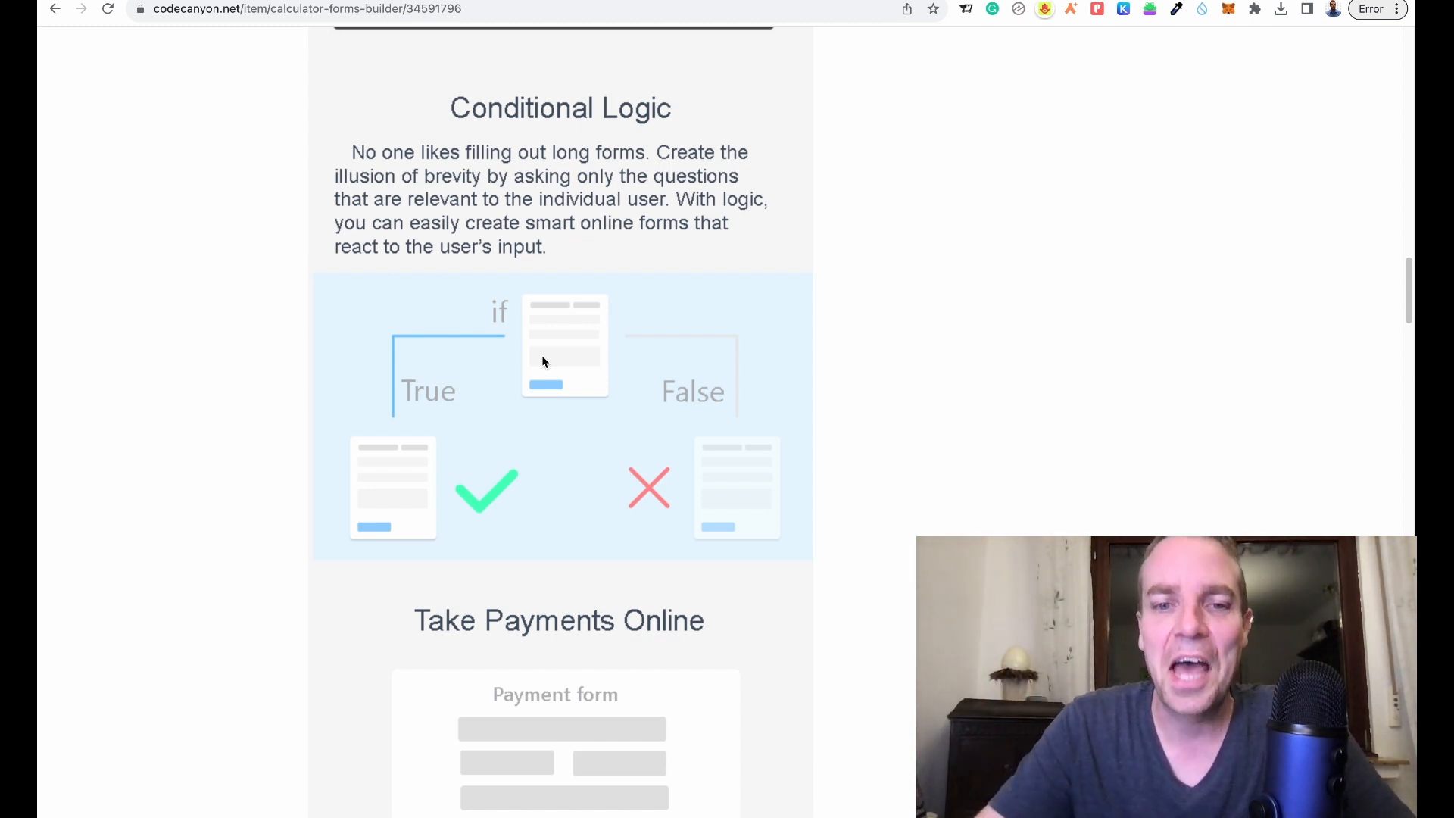
scroll(834, 443, "down", 3)
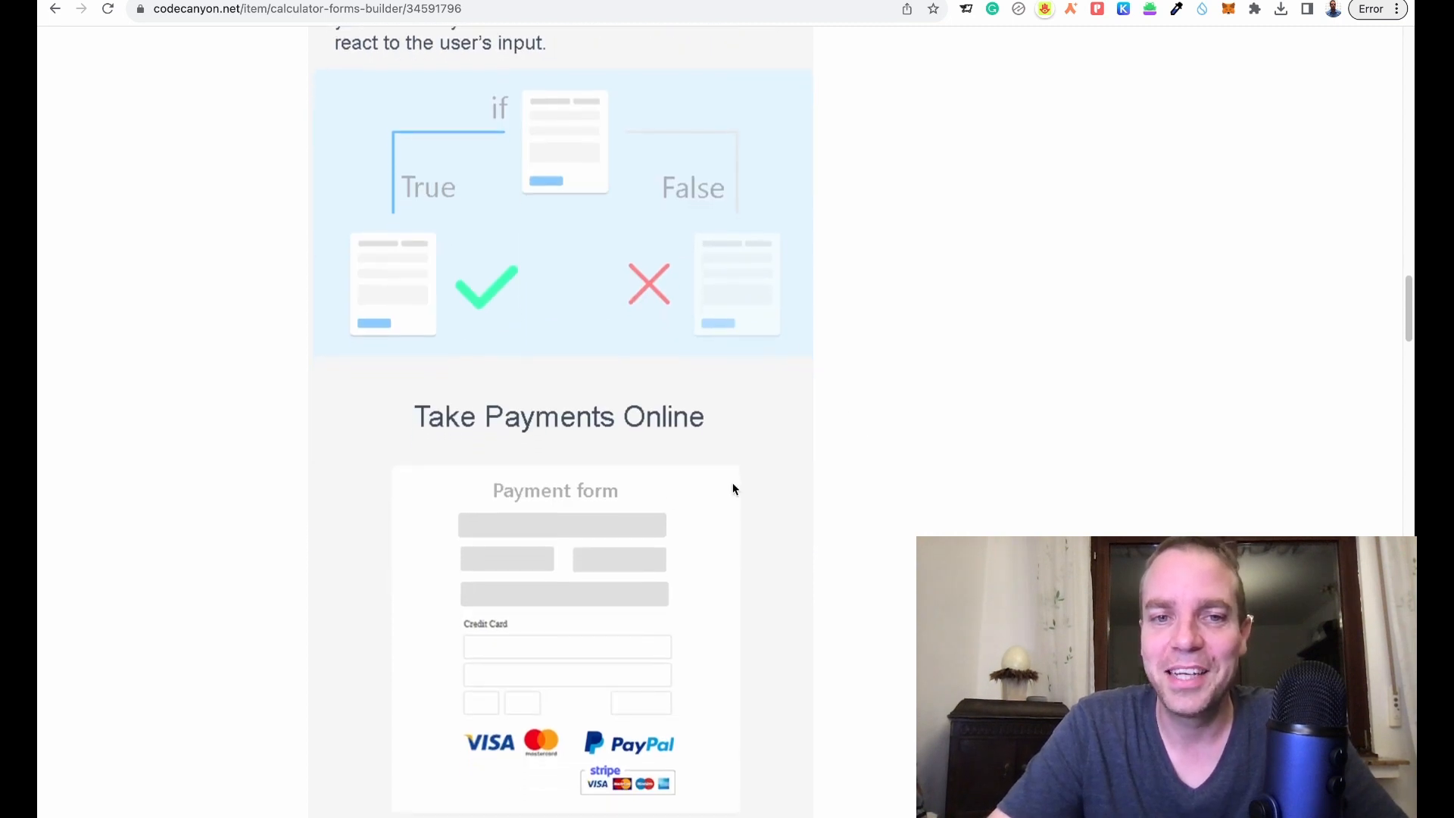
scroll(864, 502, "down", 2)
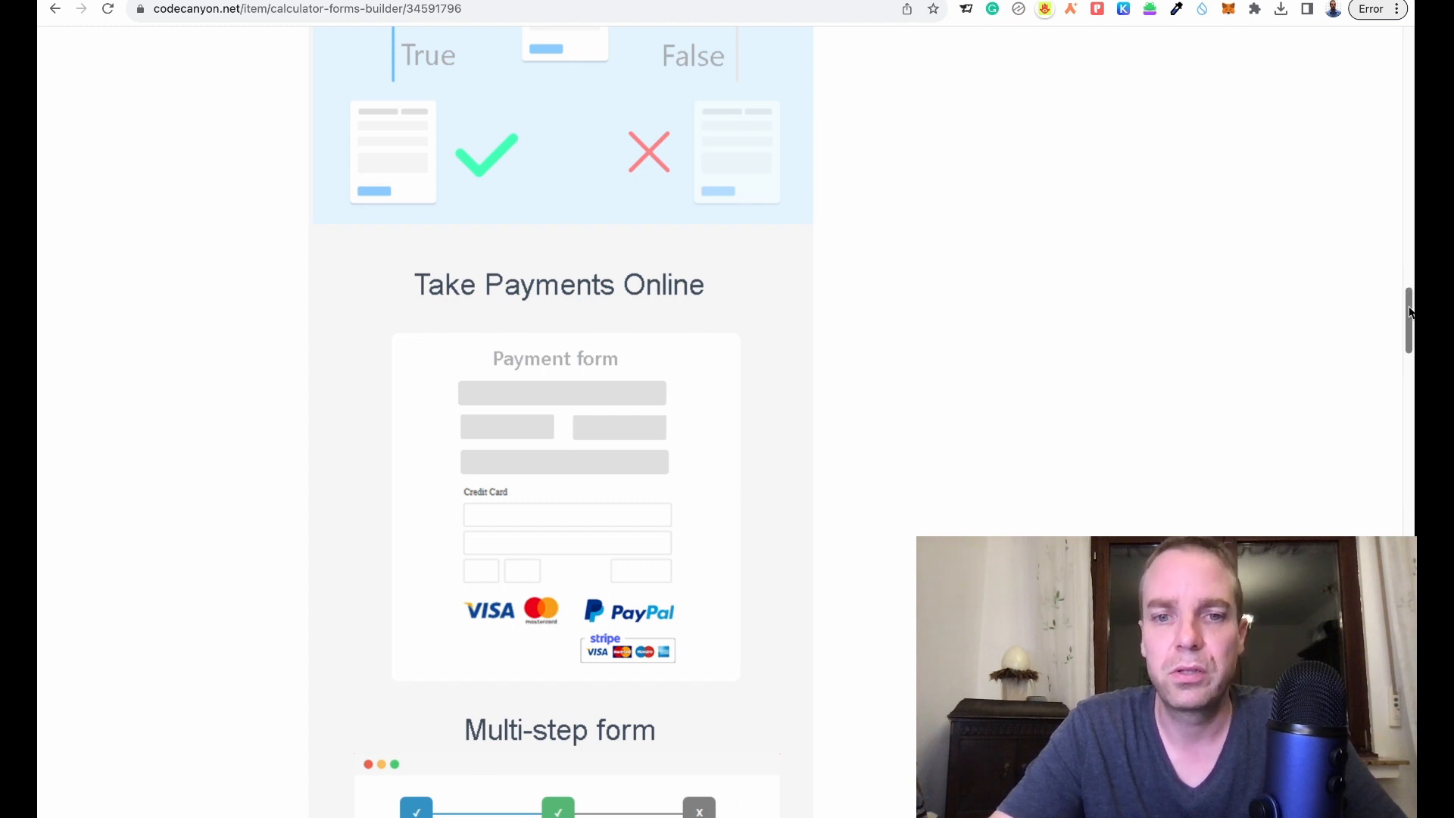
- Scroll through the Calculator Forms Builder features list on the CodeCanyon item page
left_click_drag(1410, 312, 1409, 355)
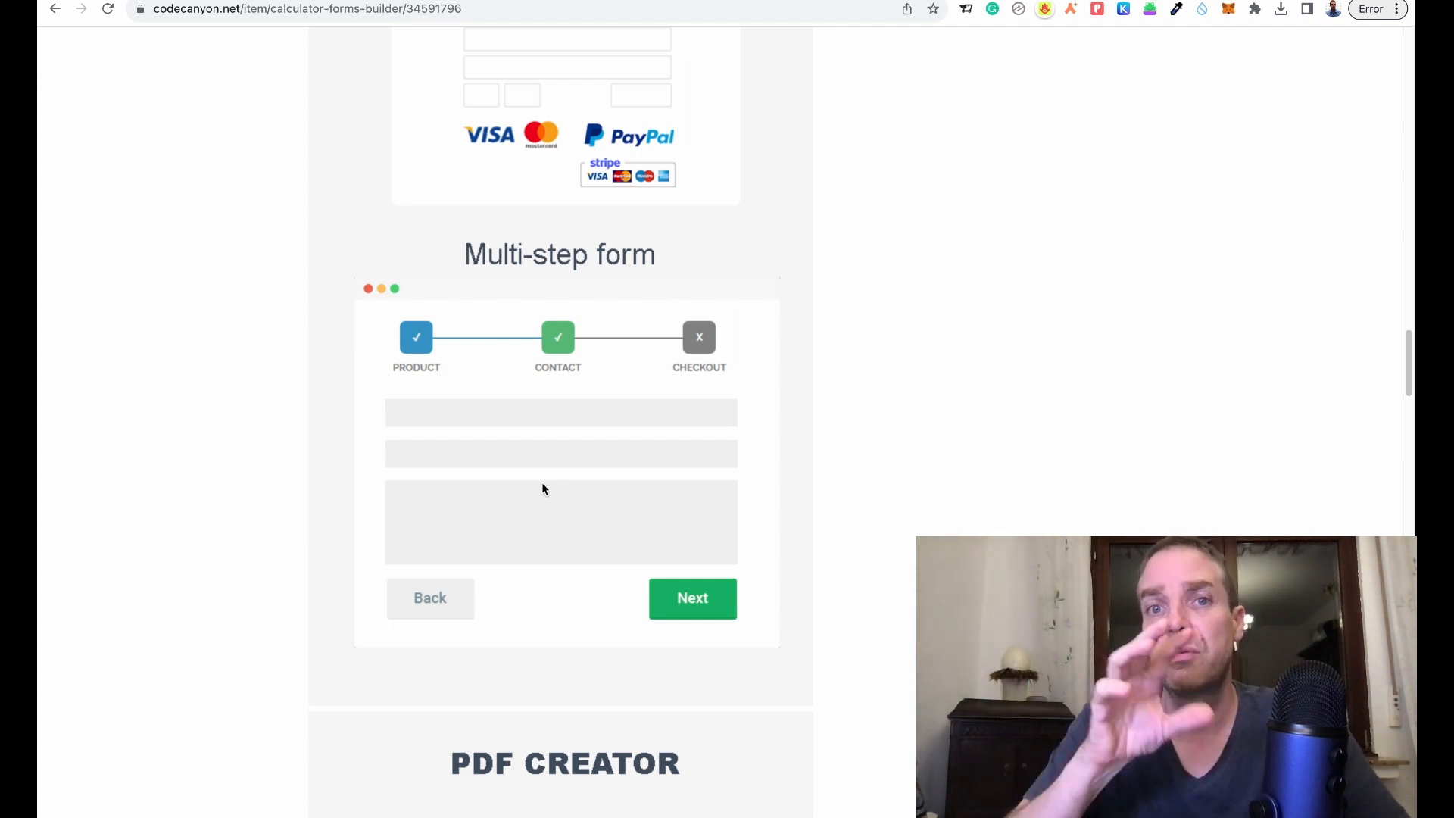
scroll(480, 519, "down", 3)
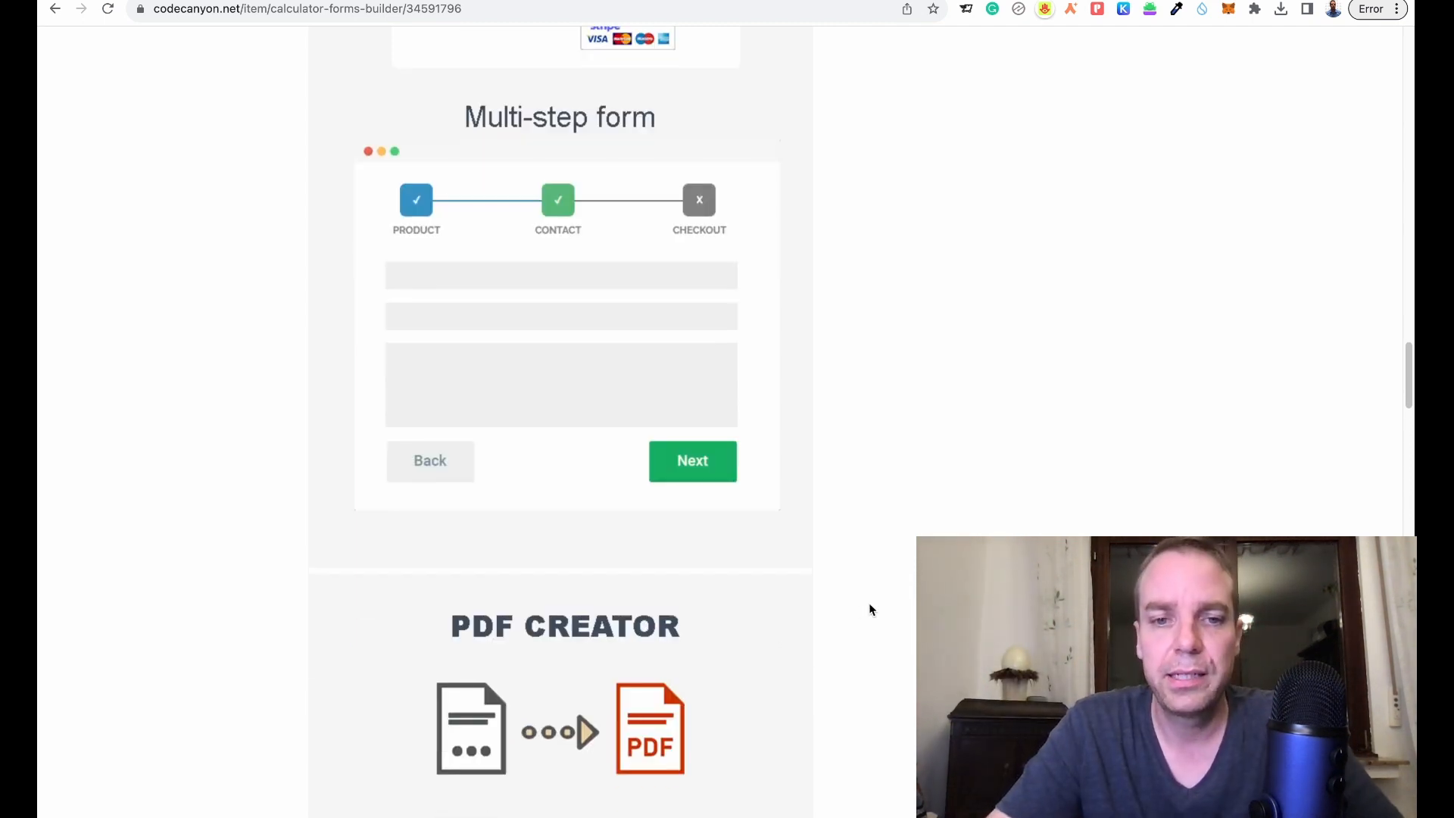
scroll(872, 606, "down", 6)
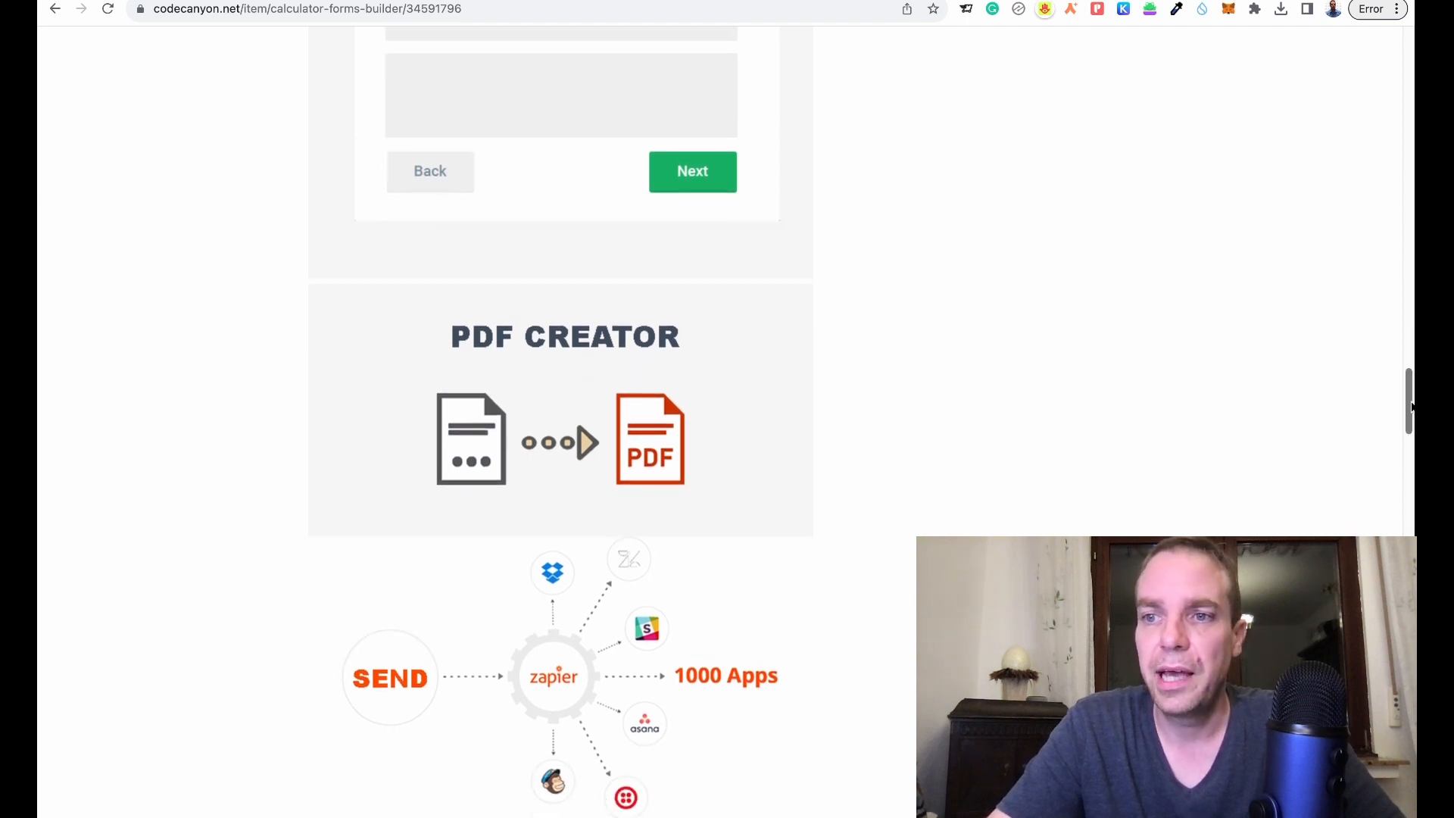
left_click_drag(1410, 406, 1410, 447)
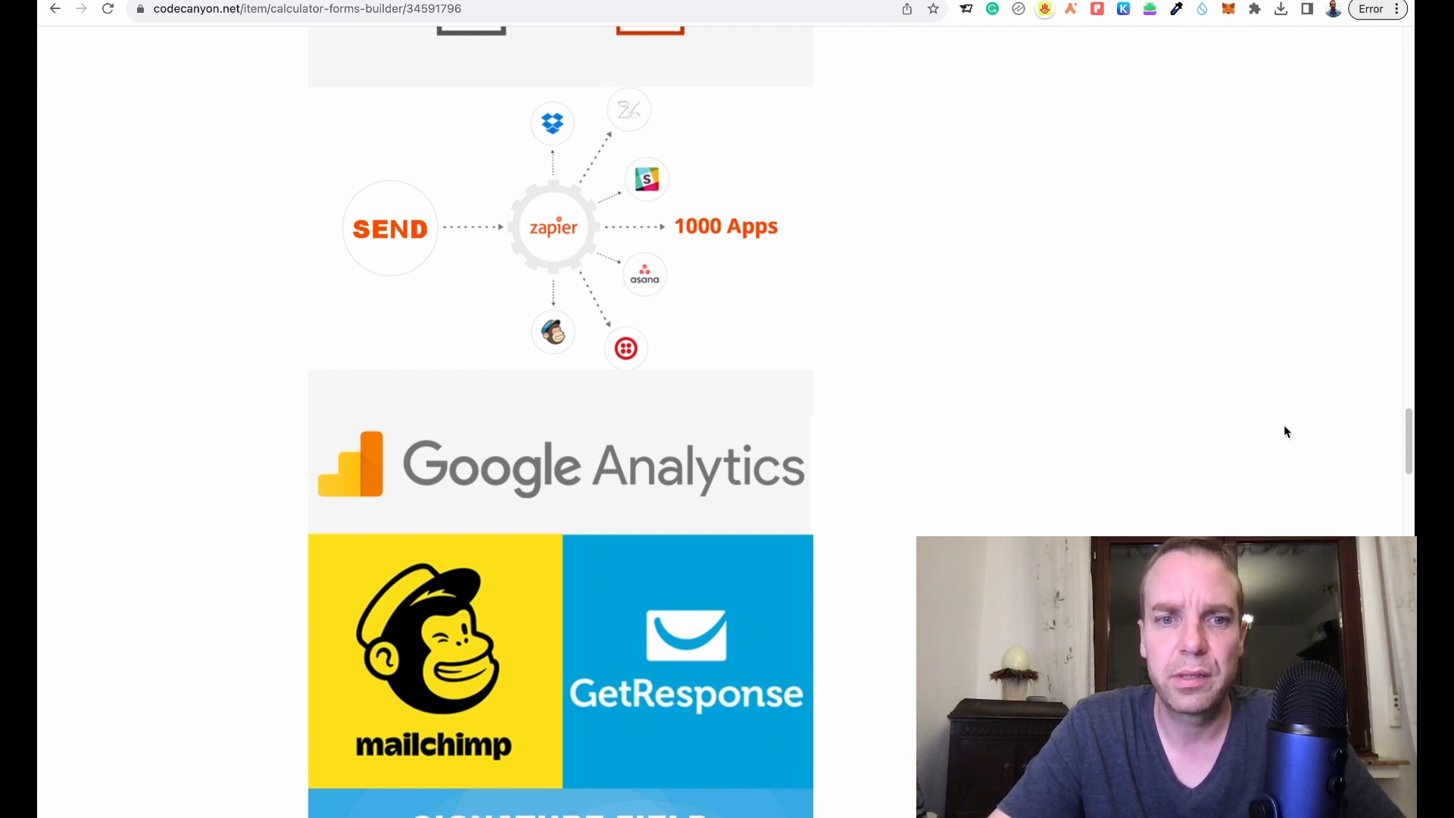
scroll(1200, 446, "down", 2)
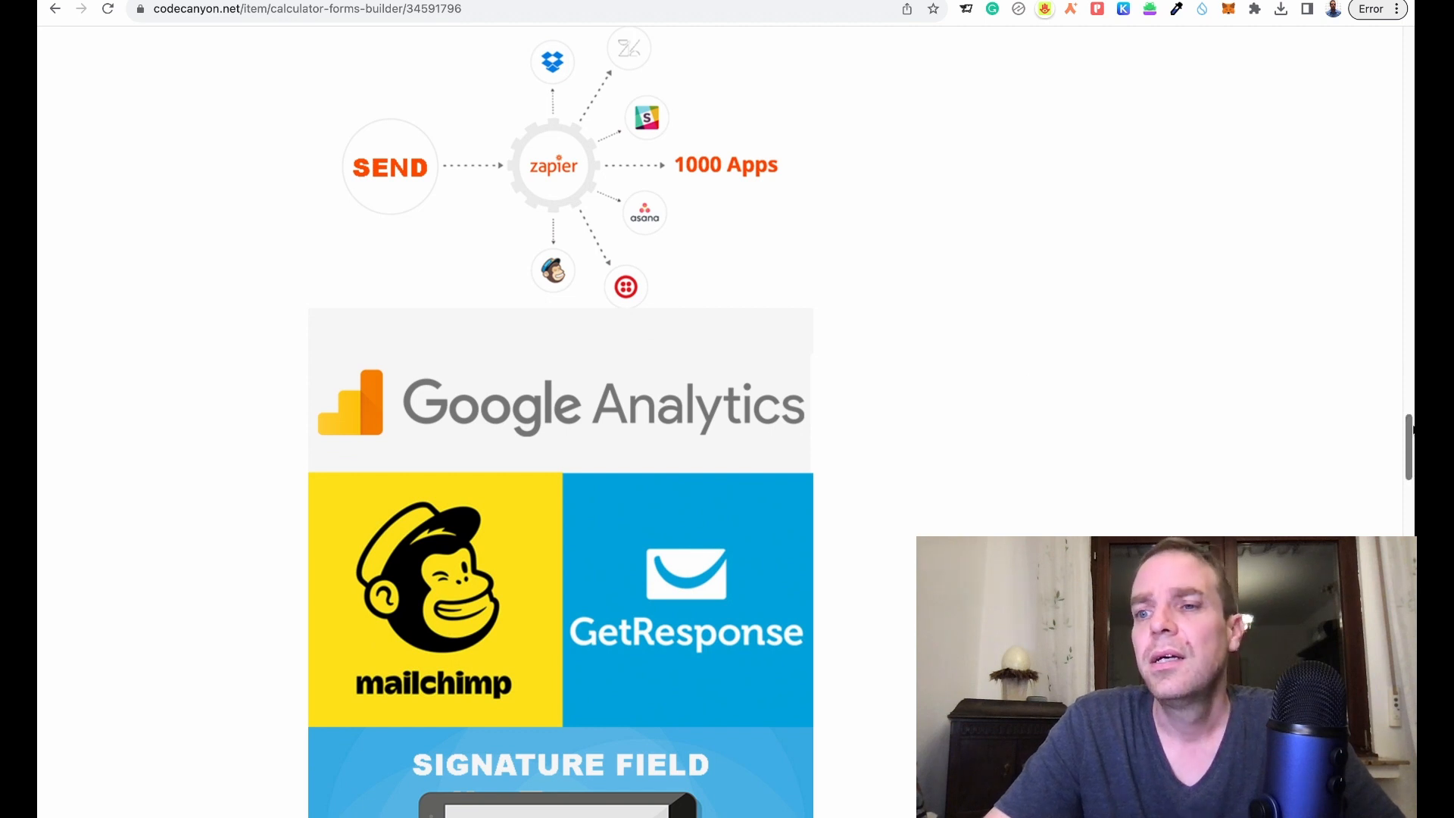
left_click_drag(1412, 429, 1411, 496)
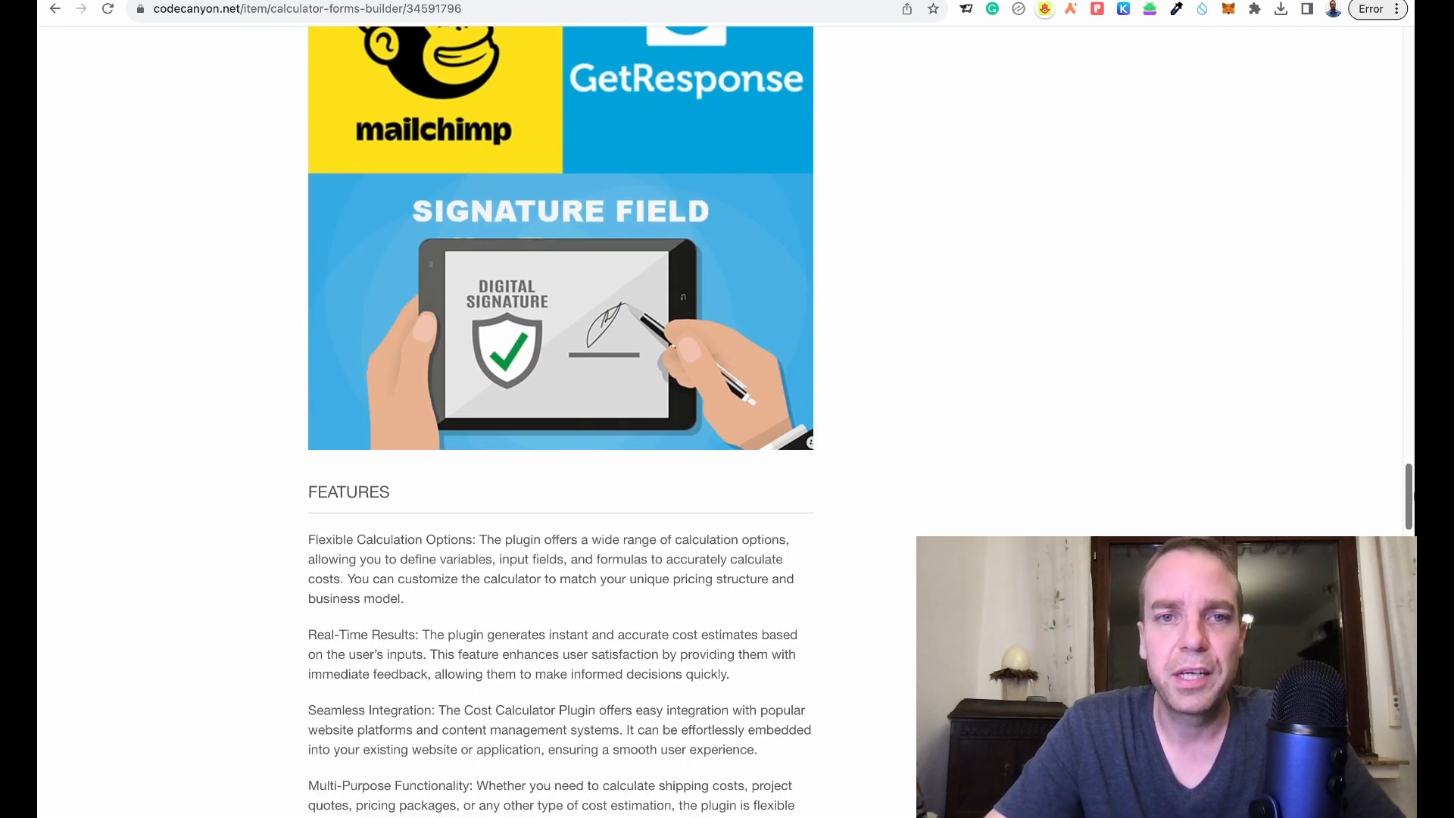
scroll(681, 429, "down", 1)
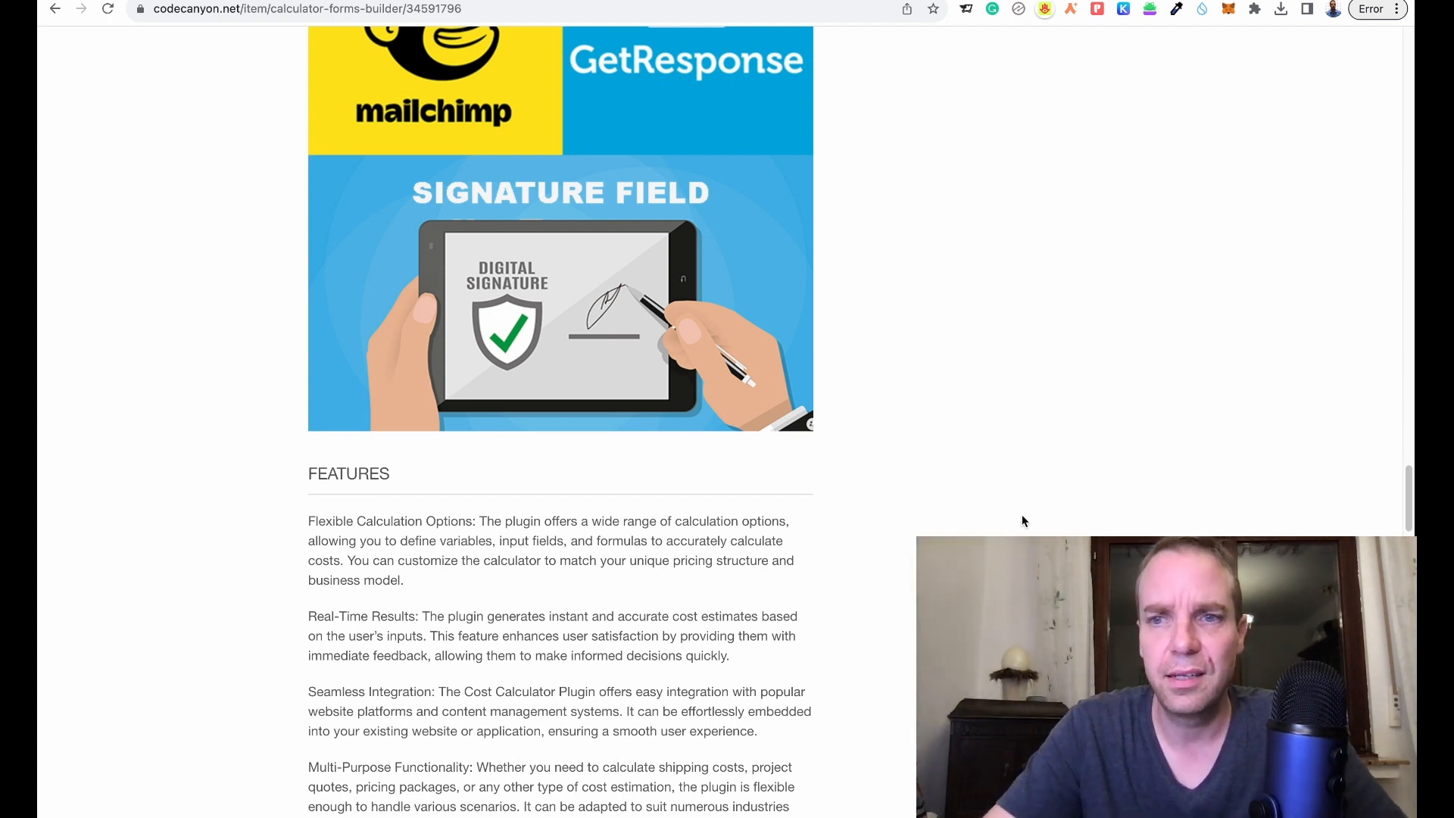
left_click_drag(1411, 528, 1411, 696)
scroll(863, 466, "up", 3)
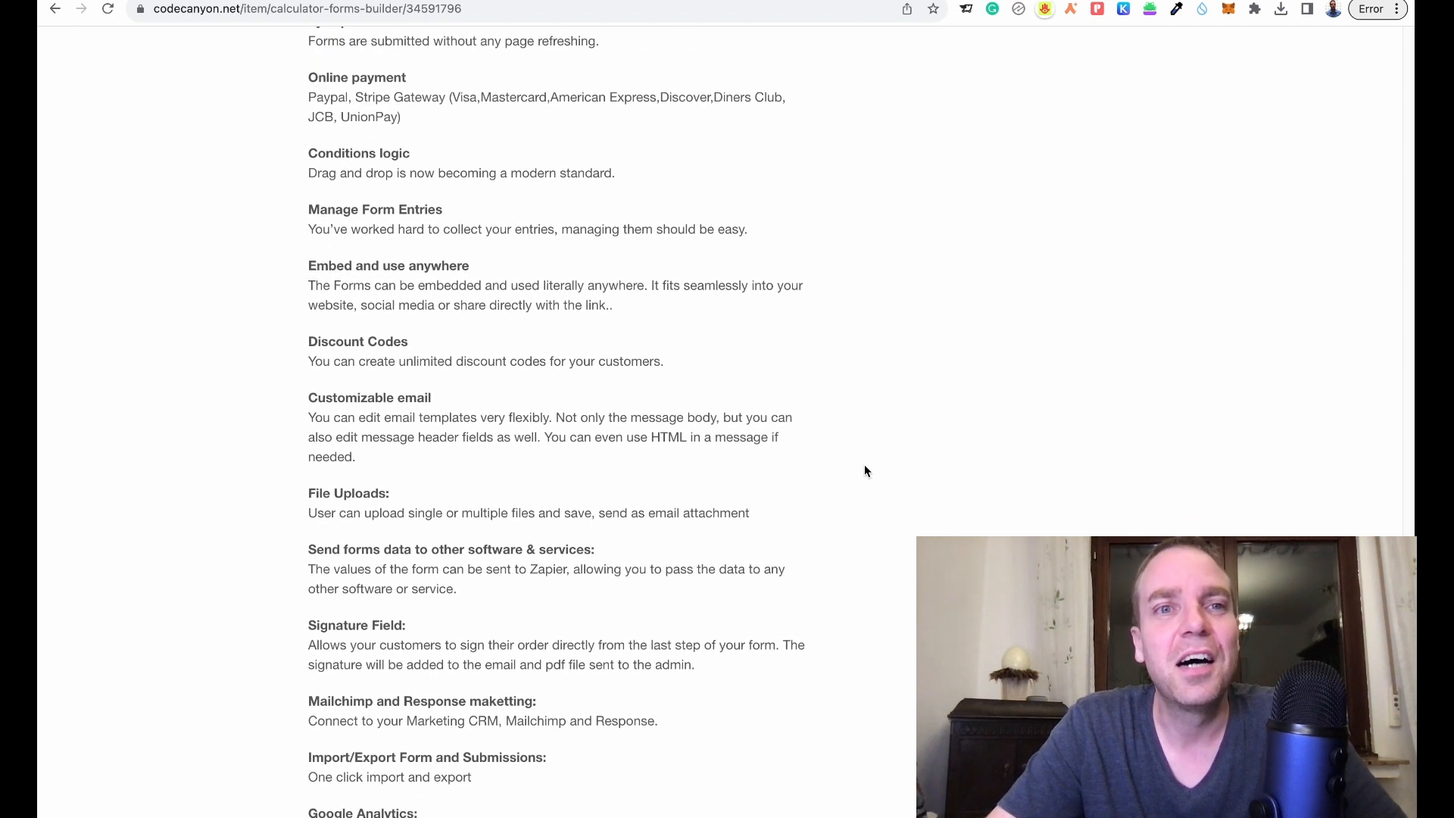
scroll(548, 311, "up", 2)
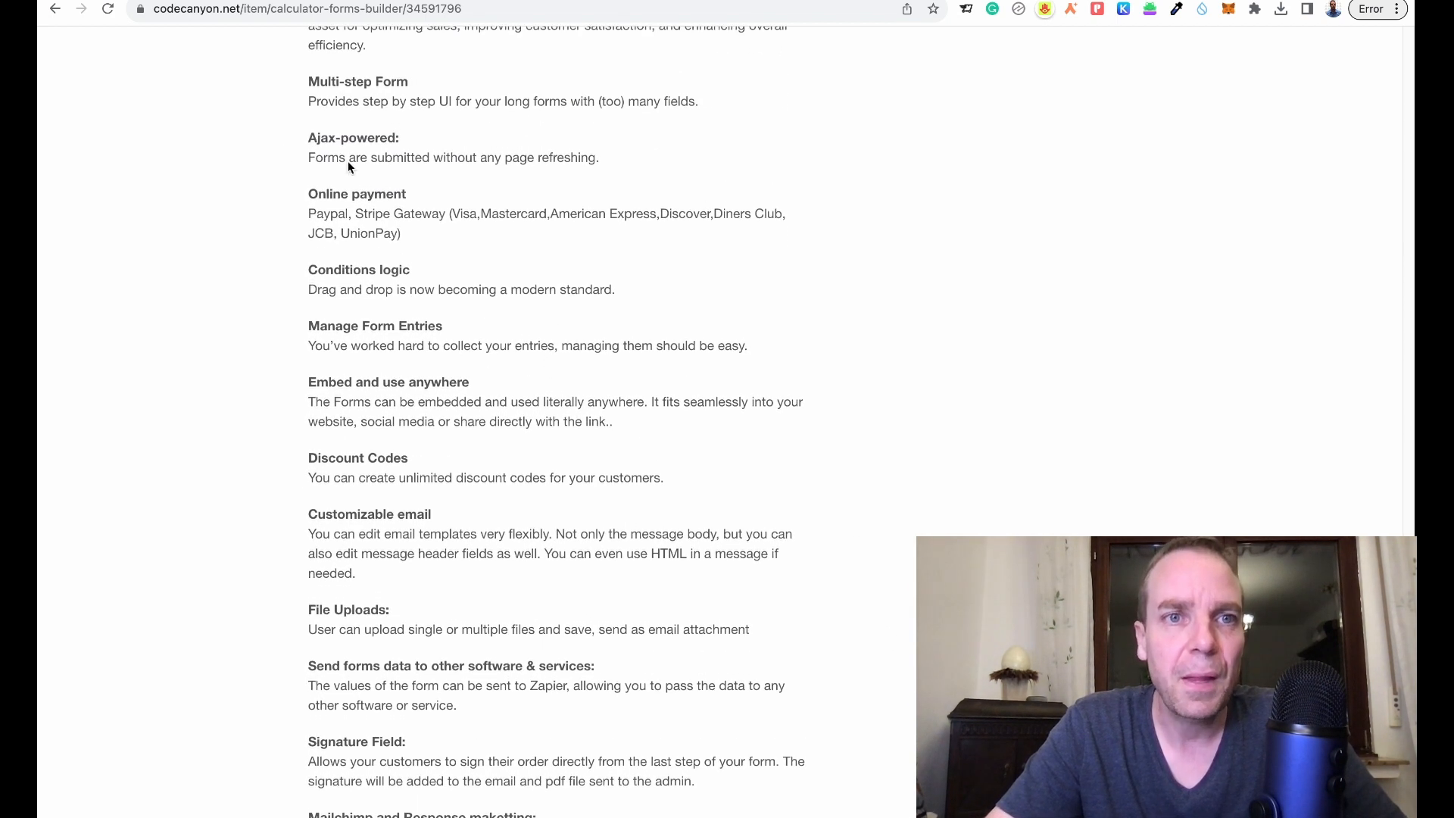
scroll(497, 315, "up", 5)
scroll(605, 353, "down", 8)
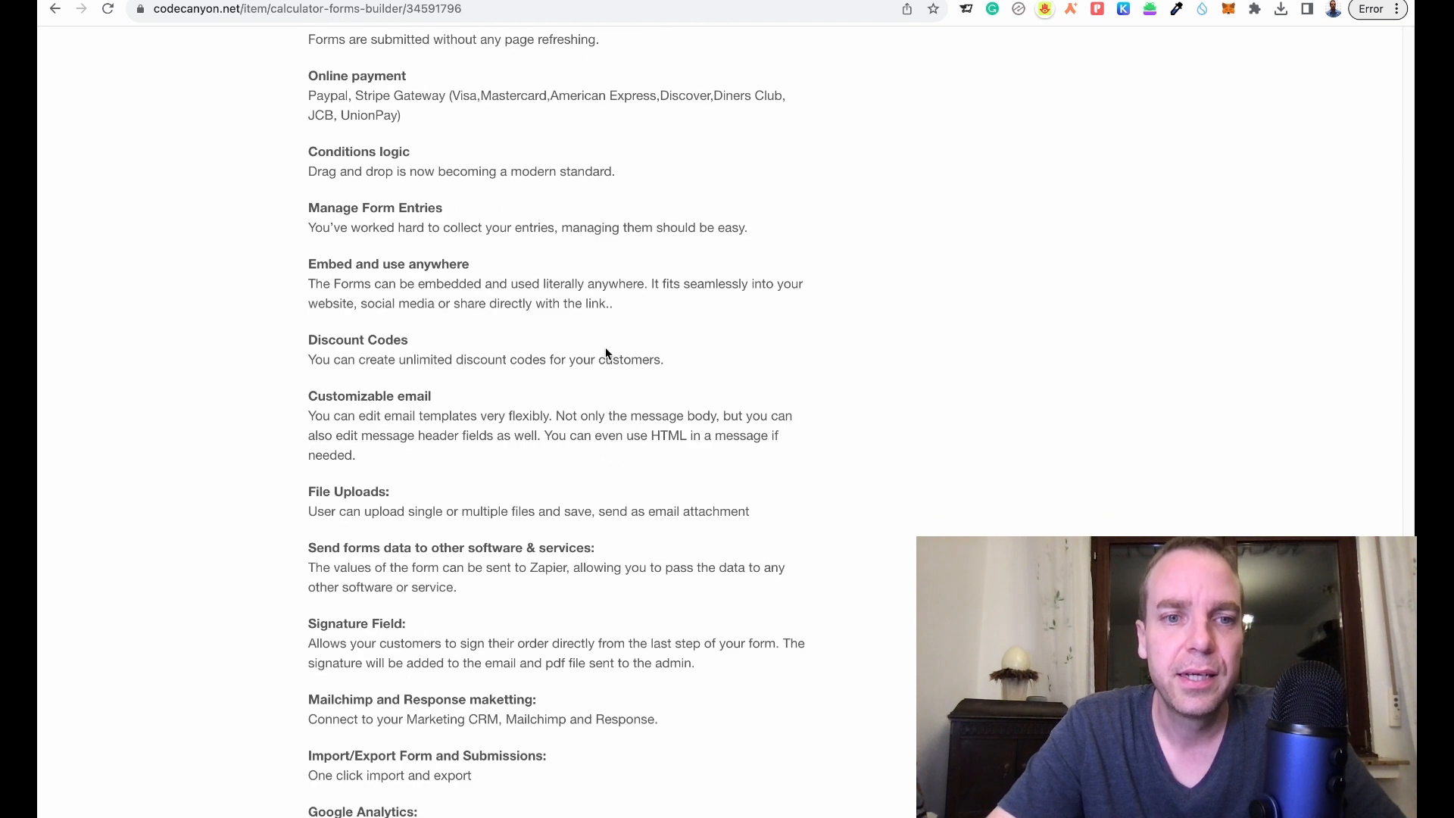
scroll(947, 465, "up", 3)
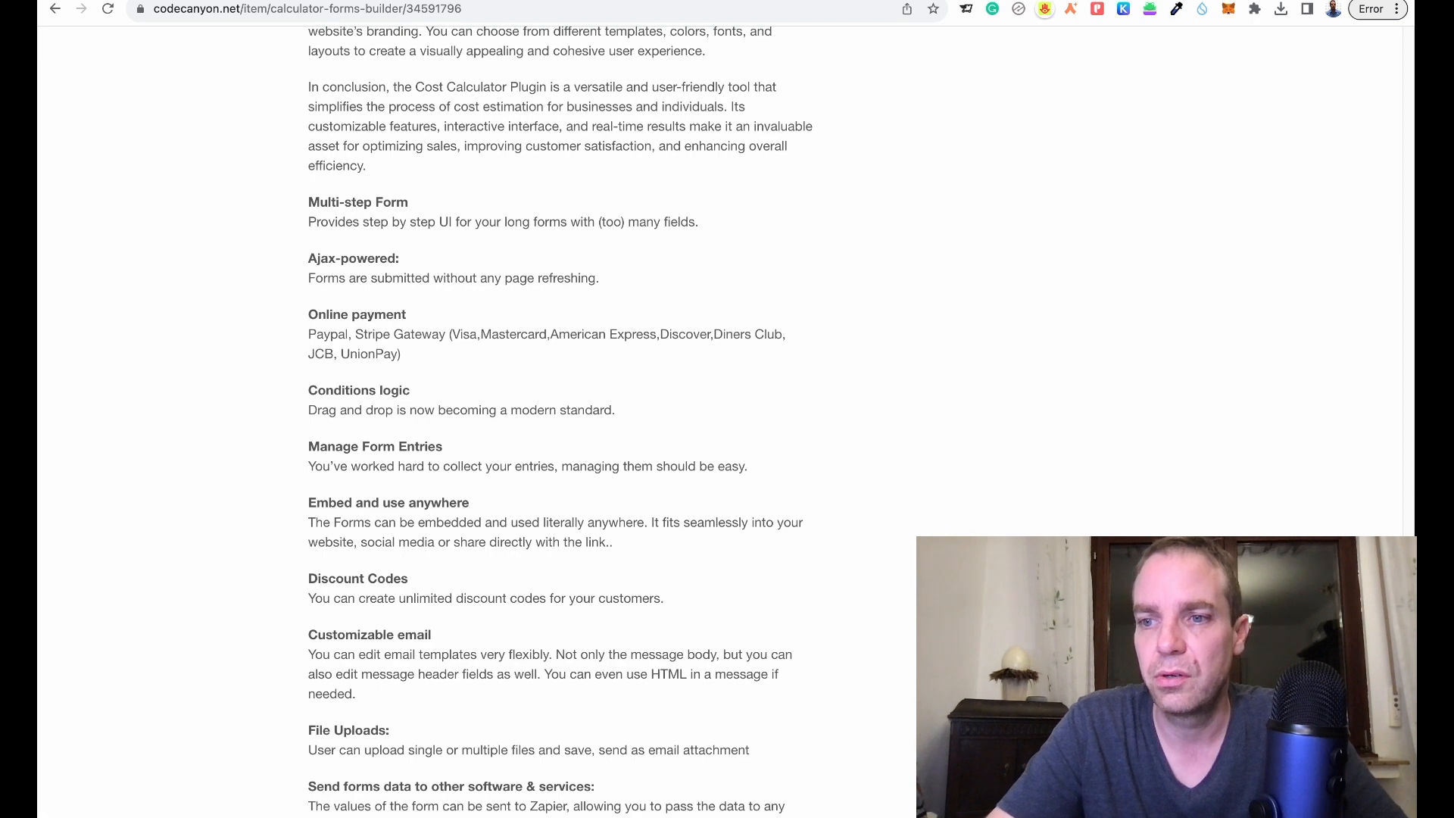
scroll(560, 421, "down", 10)
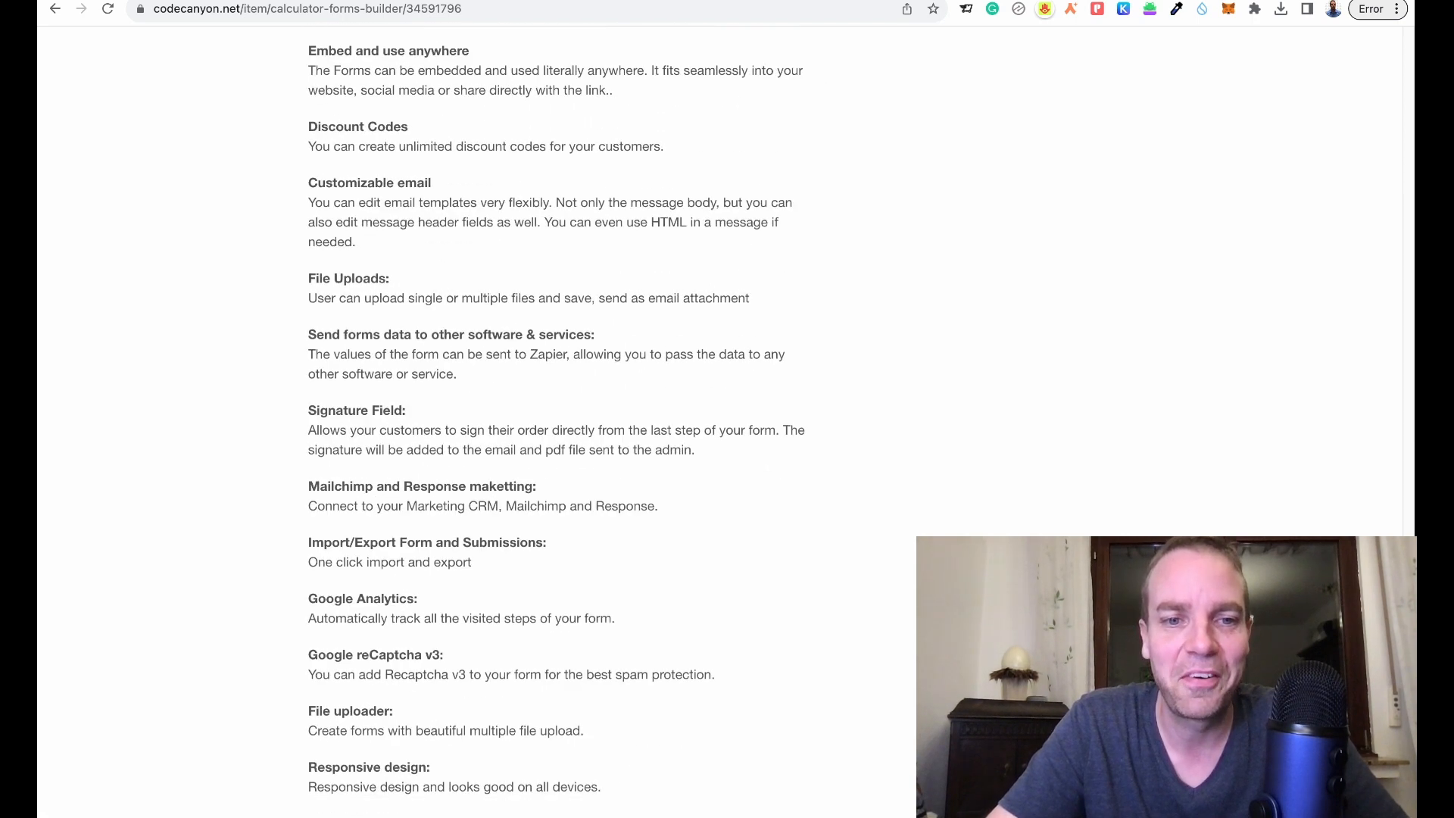
scroll(1390, 138, "up", 20)
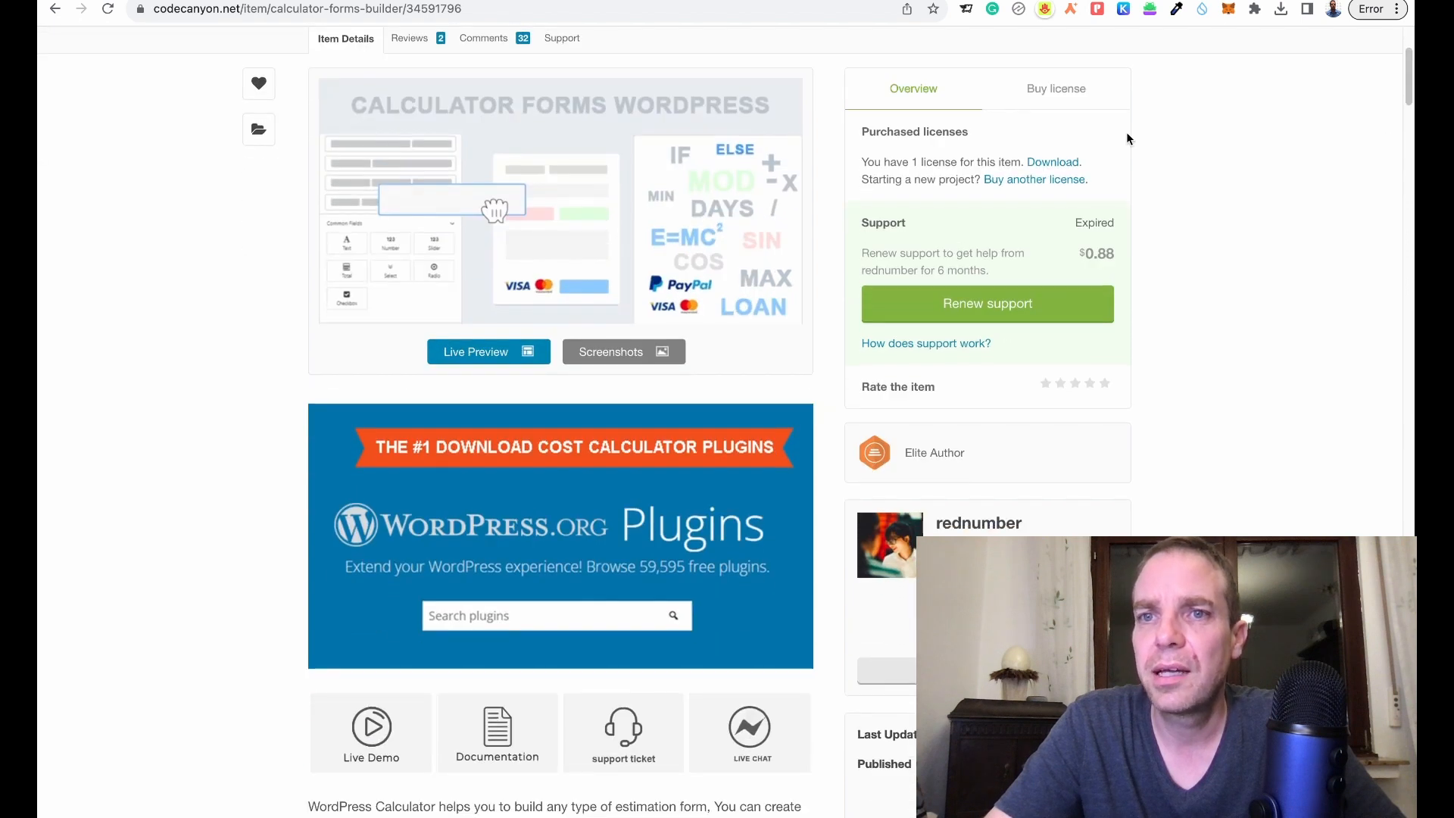
- Check the $6 regular license price, then switch to the Website 4 Sale admin dashboard
left_click(1084, 103)
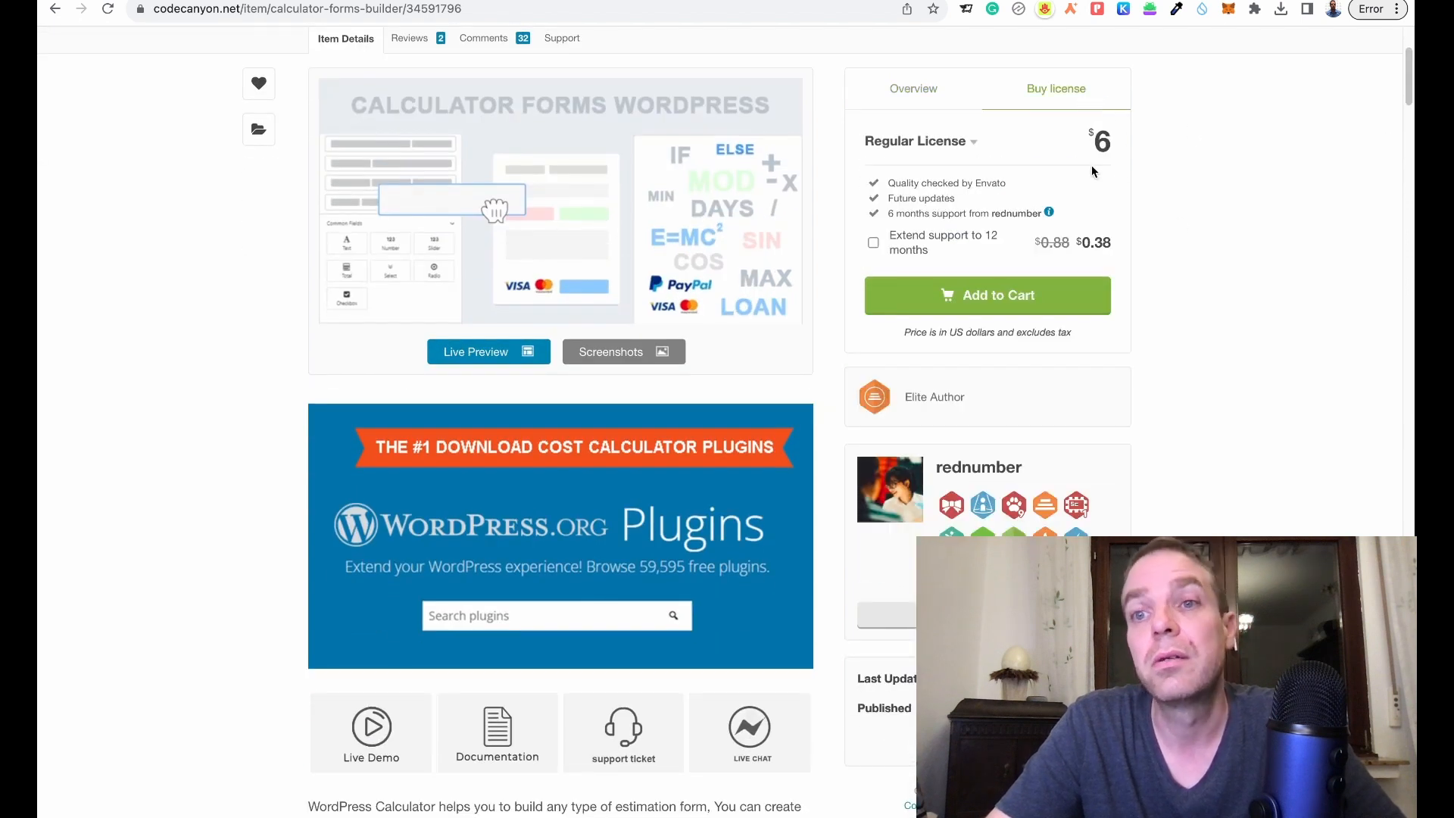
left_click(913, 95)
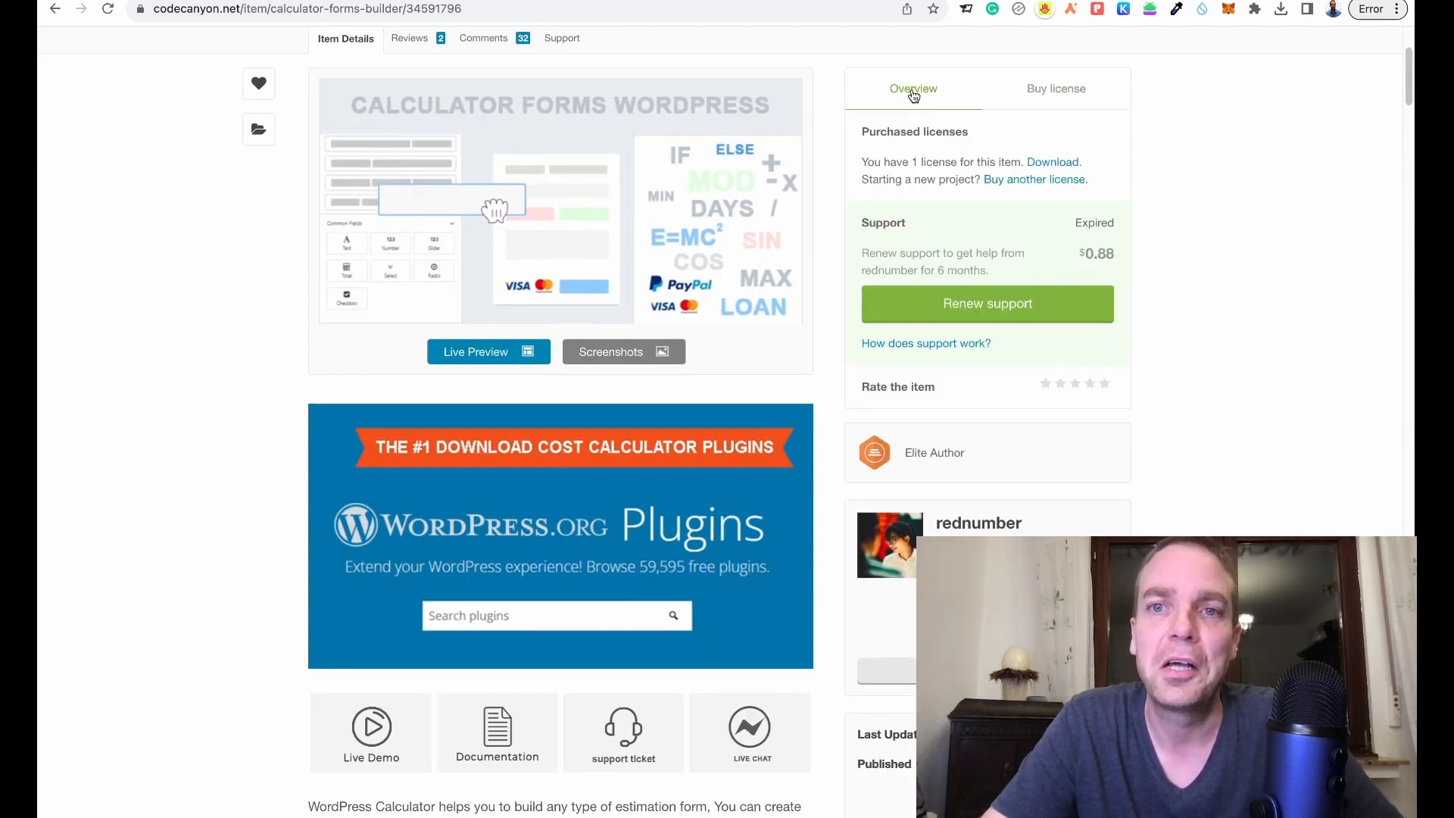
scroll(1409, 70, "down", 6)
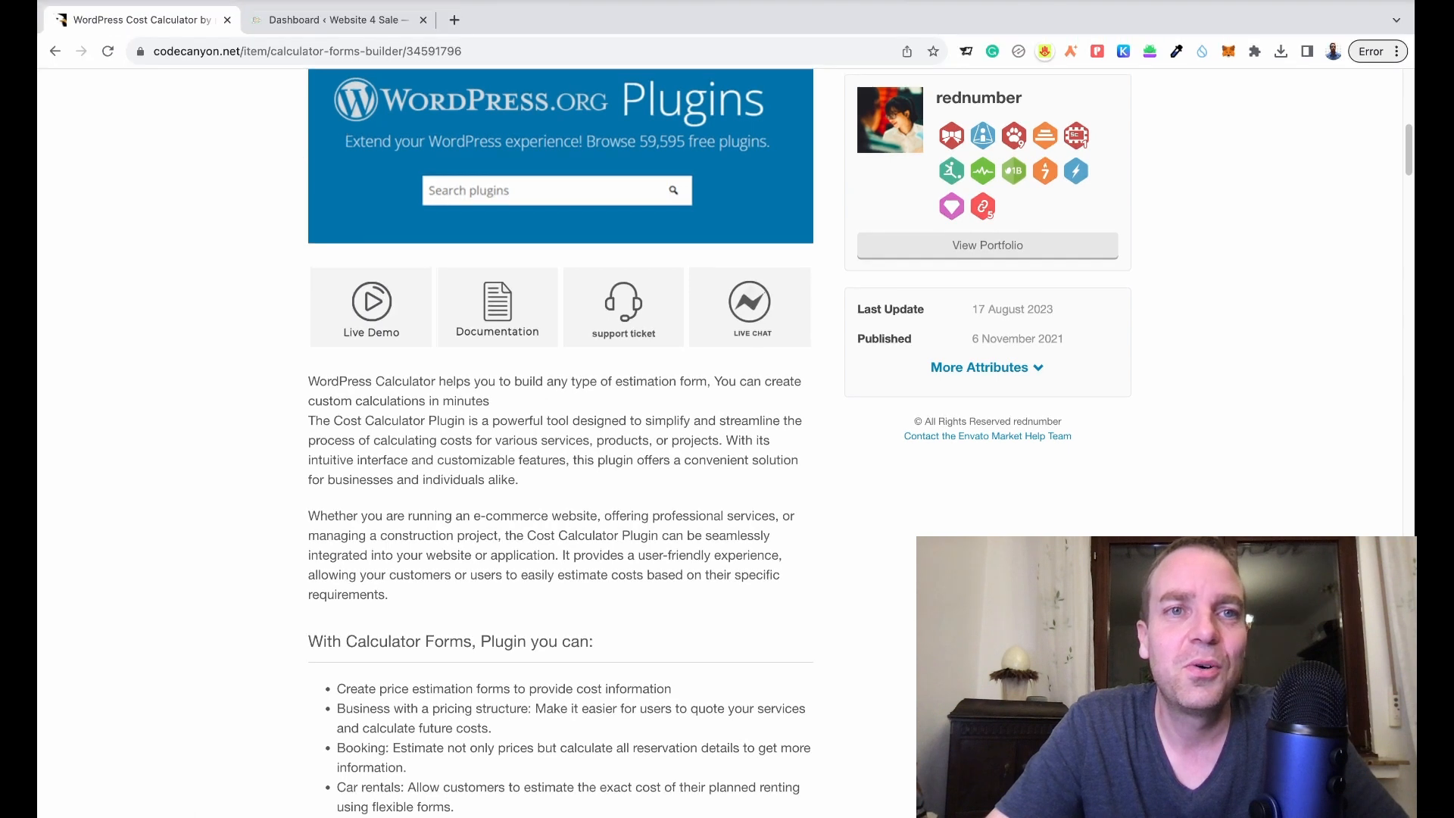
left_click(357, 21)
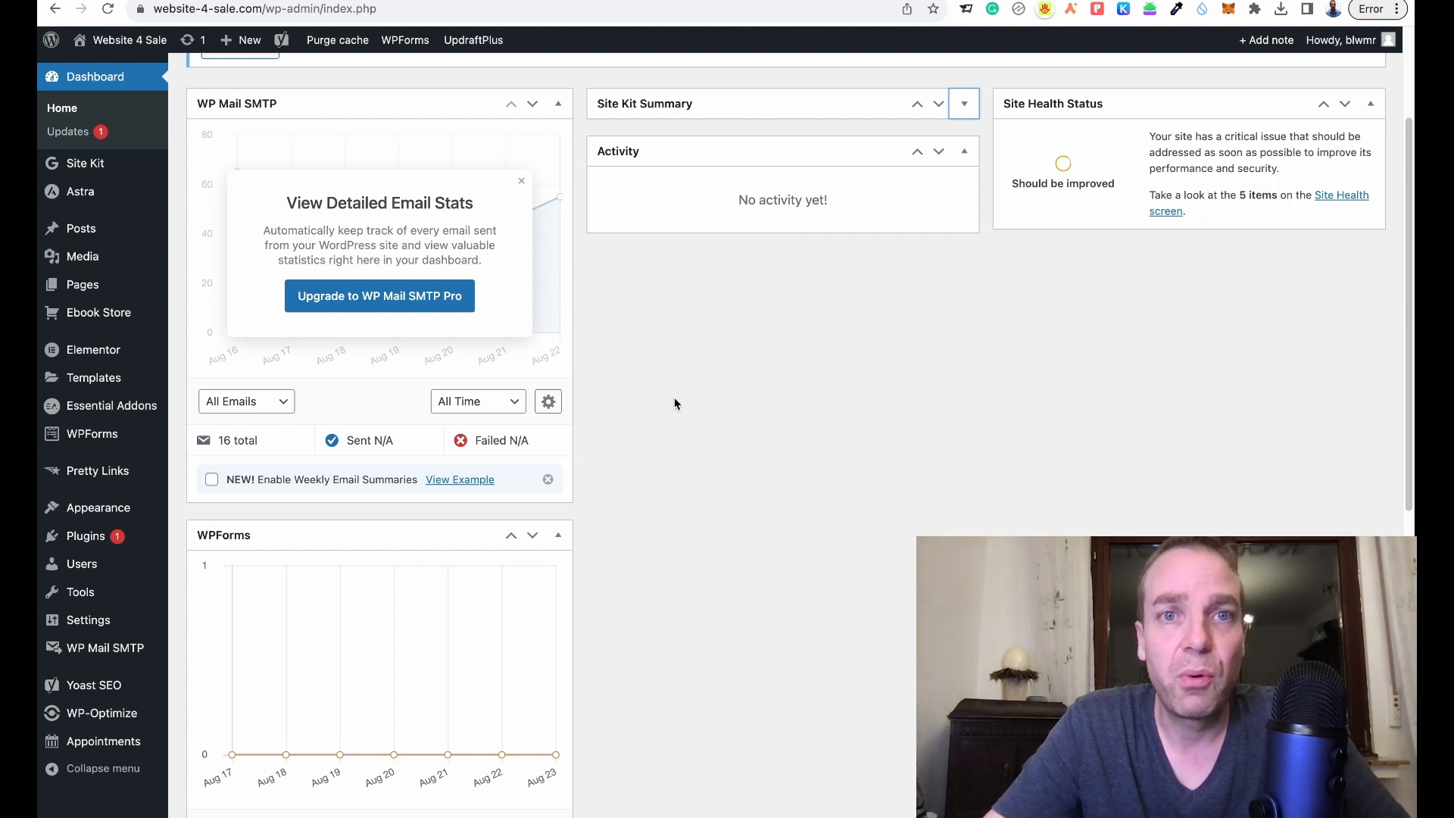
- Go to Plugins > Add New and reveal the plugin upload form
mouse_move(44, 591)
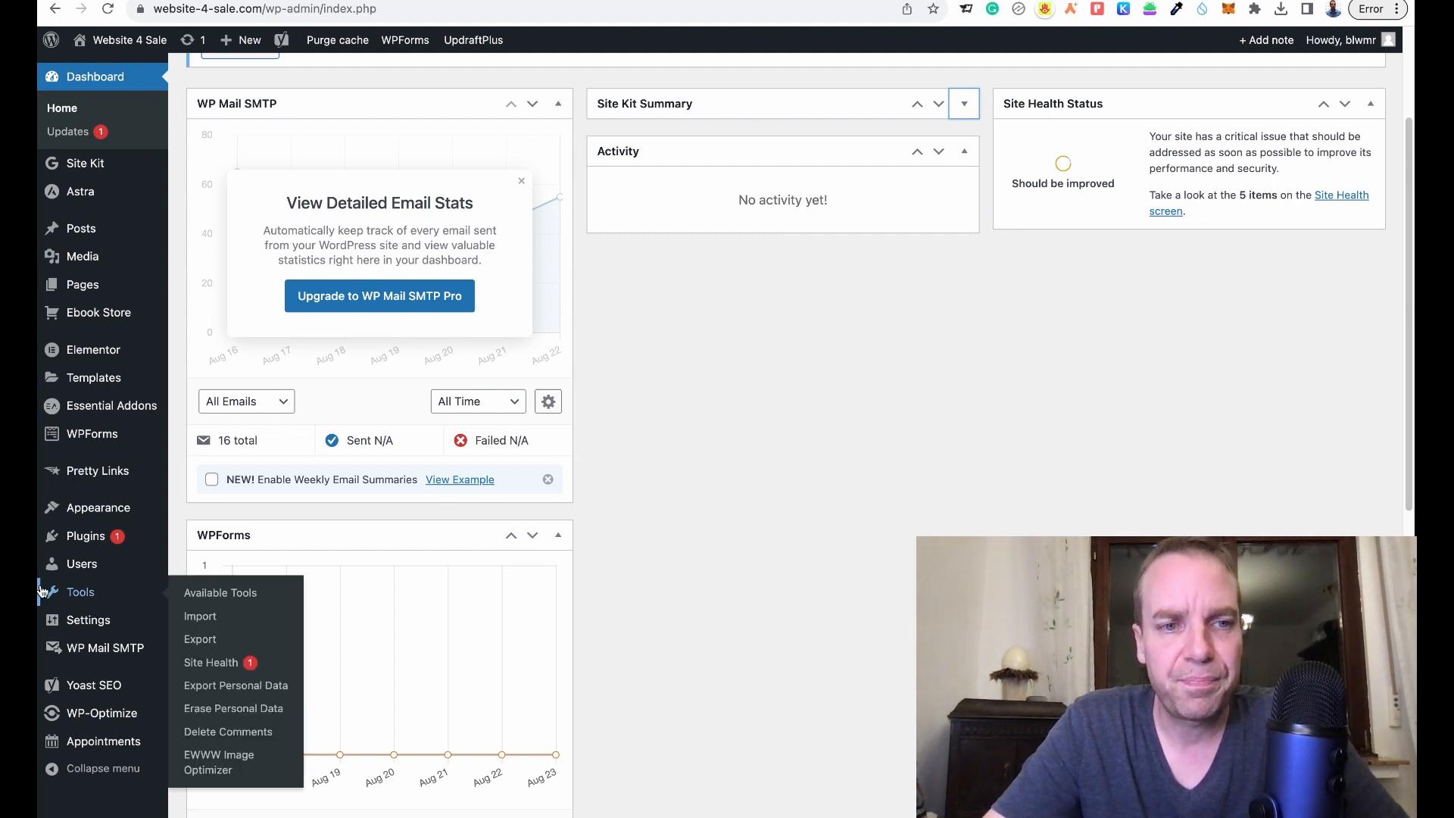
left_click(85, 540)
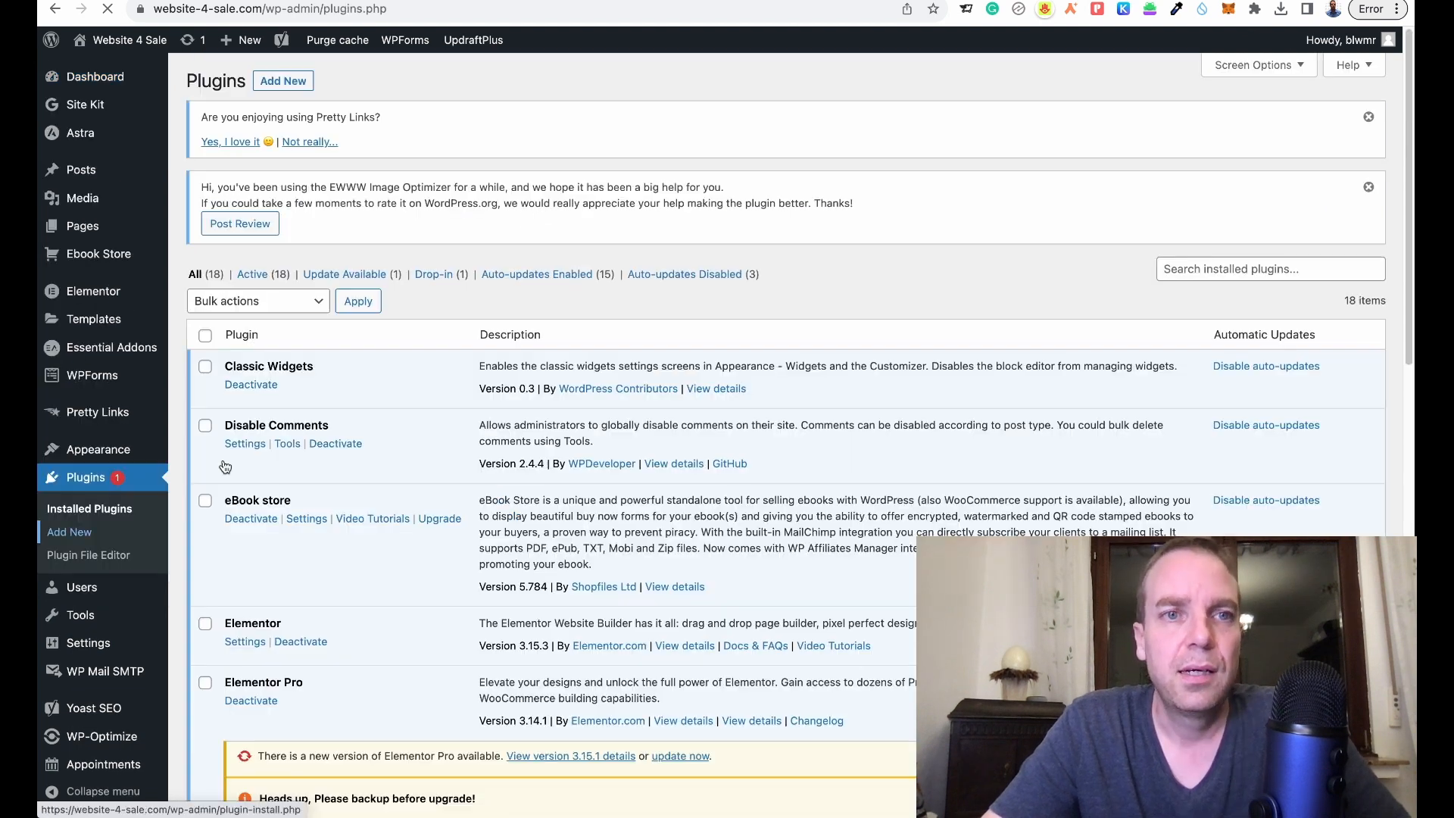
left_click(269, 81)
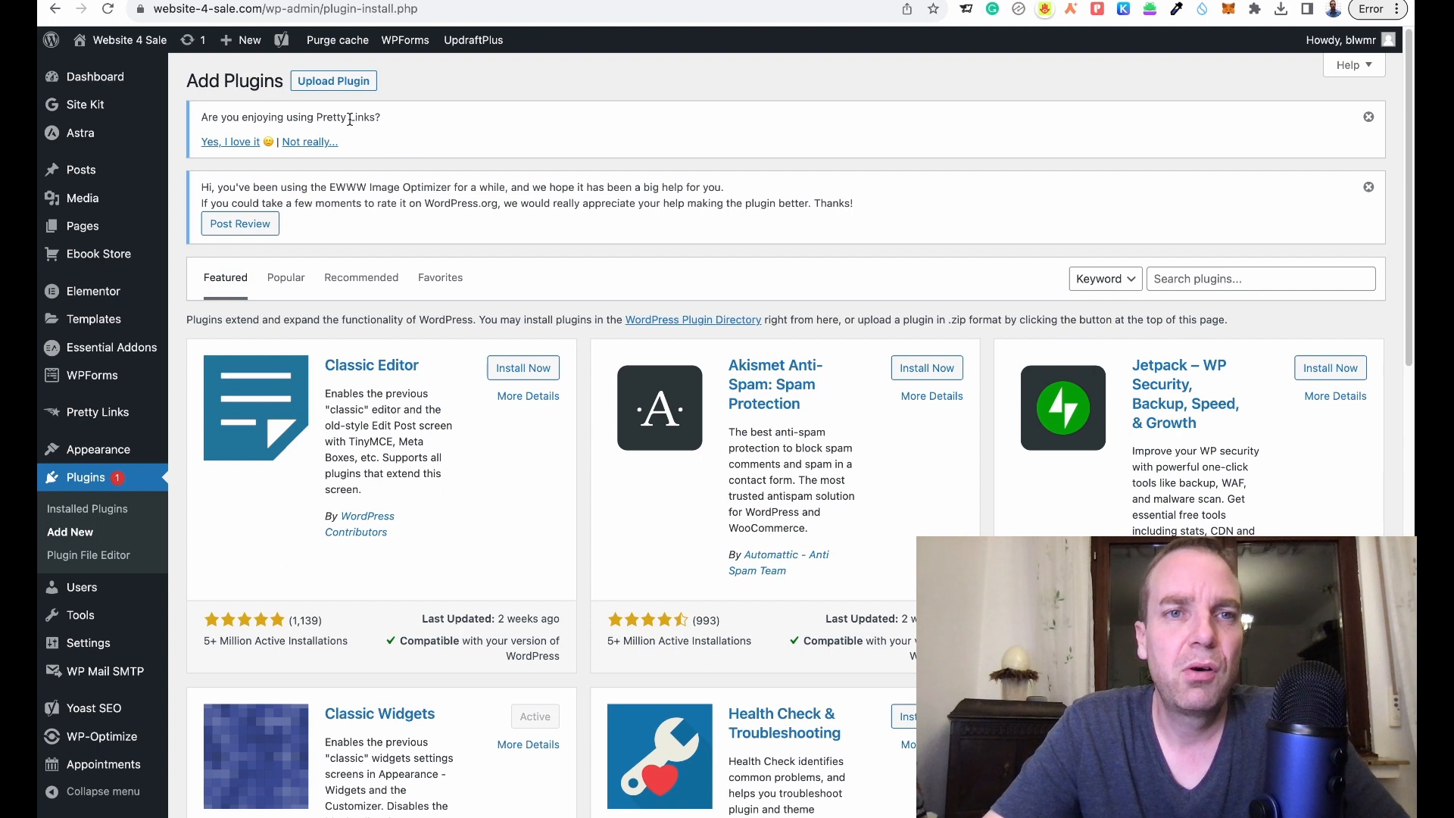
left_click(333, 83)
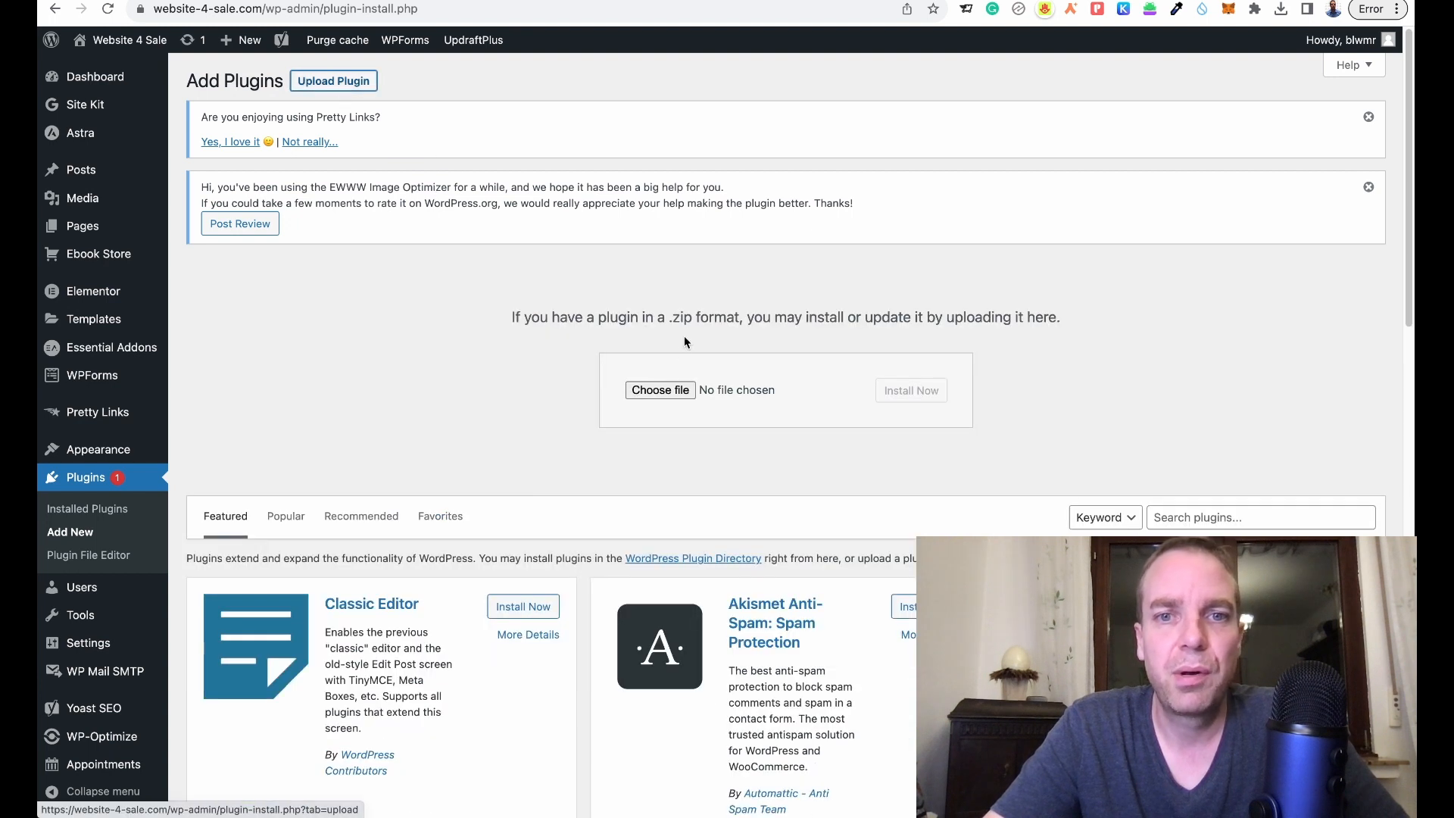
- Choose the plugin zip from the Desktop's CodeCanyon download and plugin folders
left_click(663, 389)
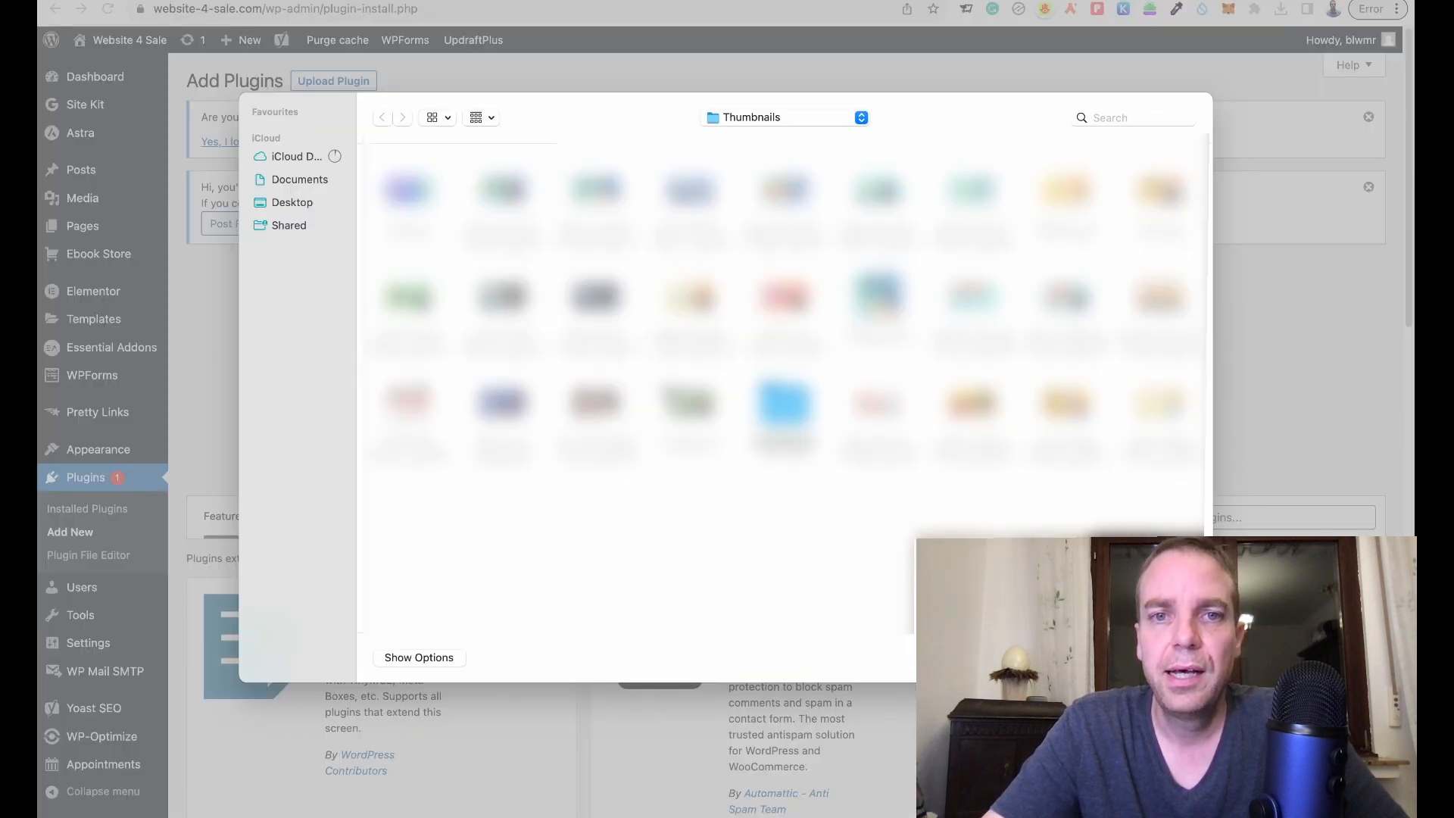
left_click(305, 202)
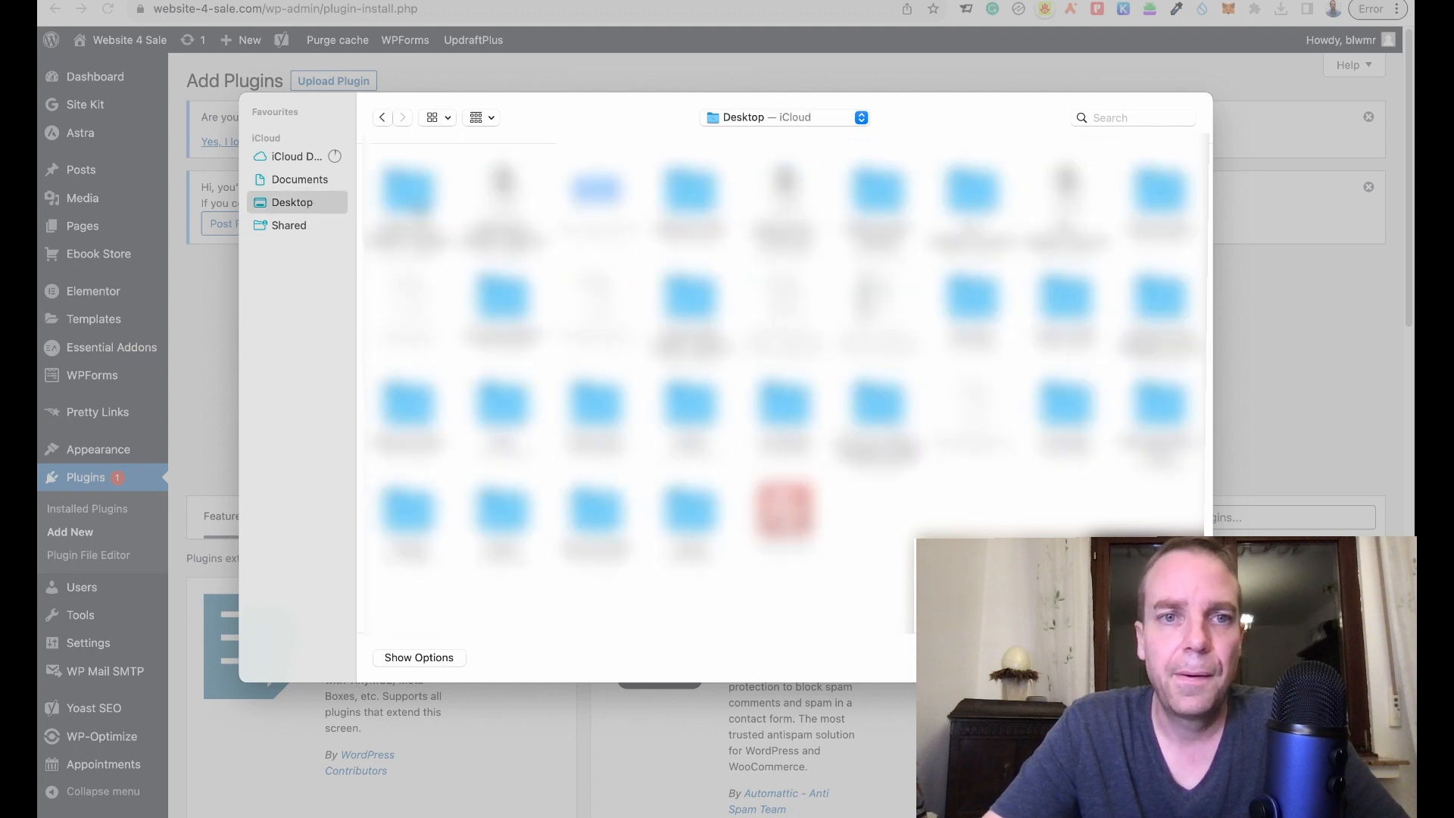
left_click(414, 197)
double_click(414, 198)
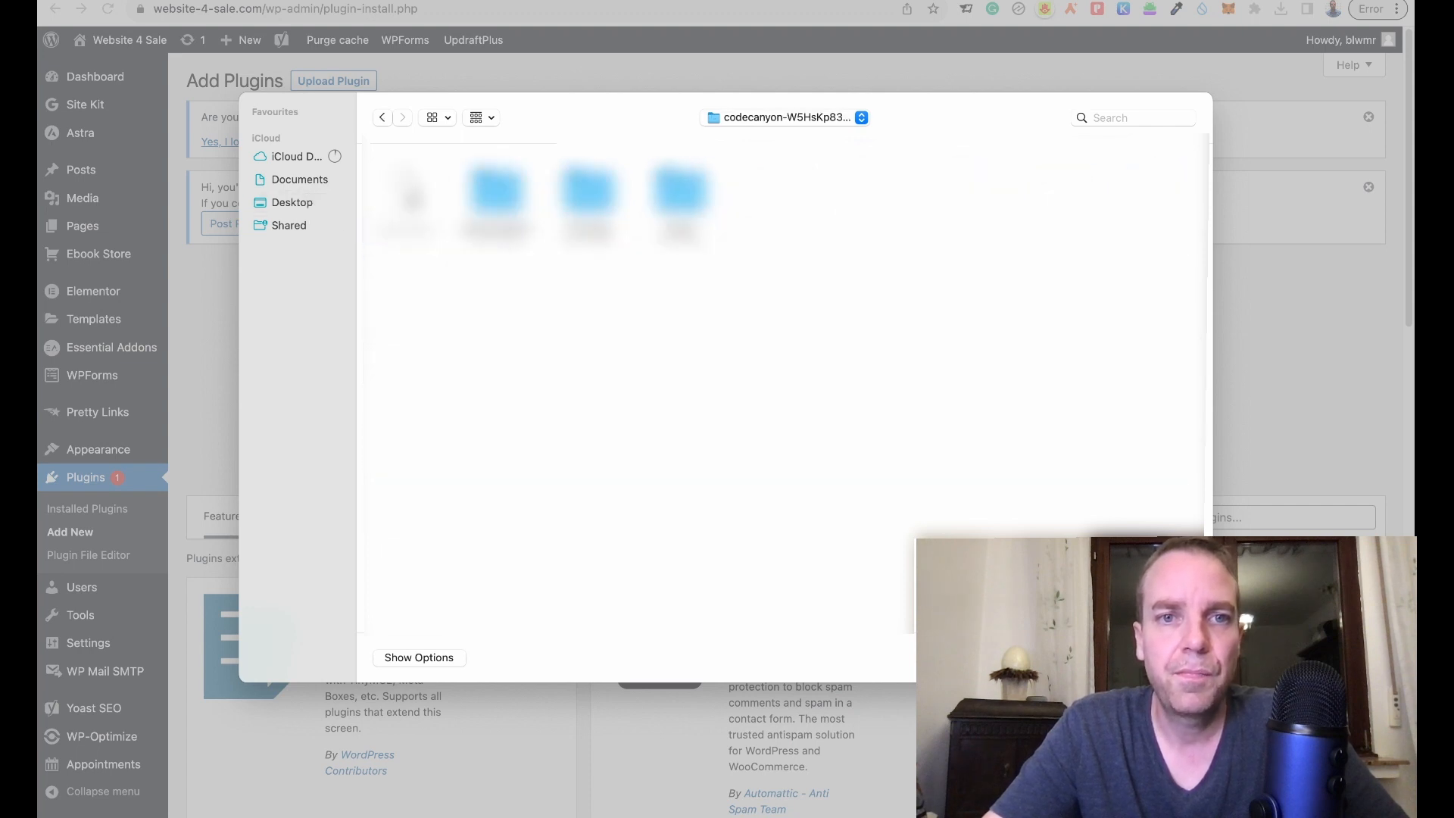
left_click(680, 198)
double_click(679, 212)
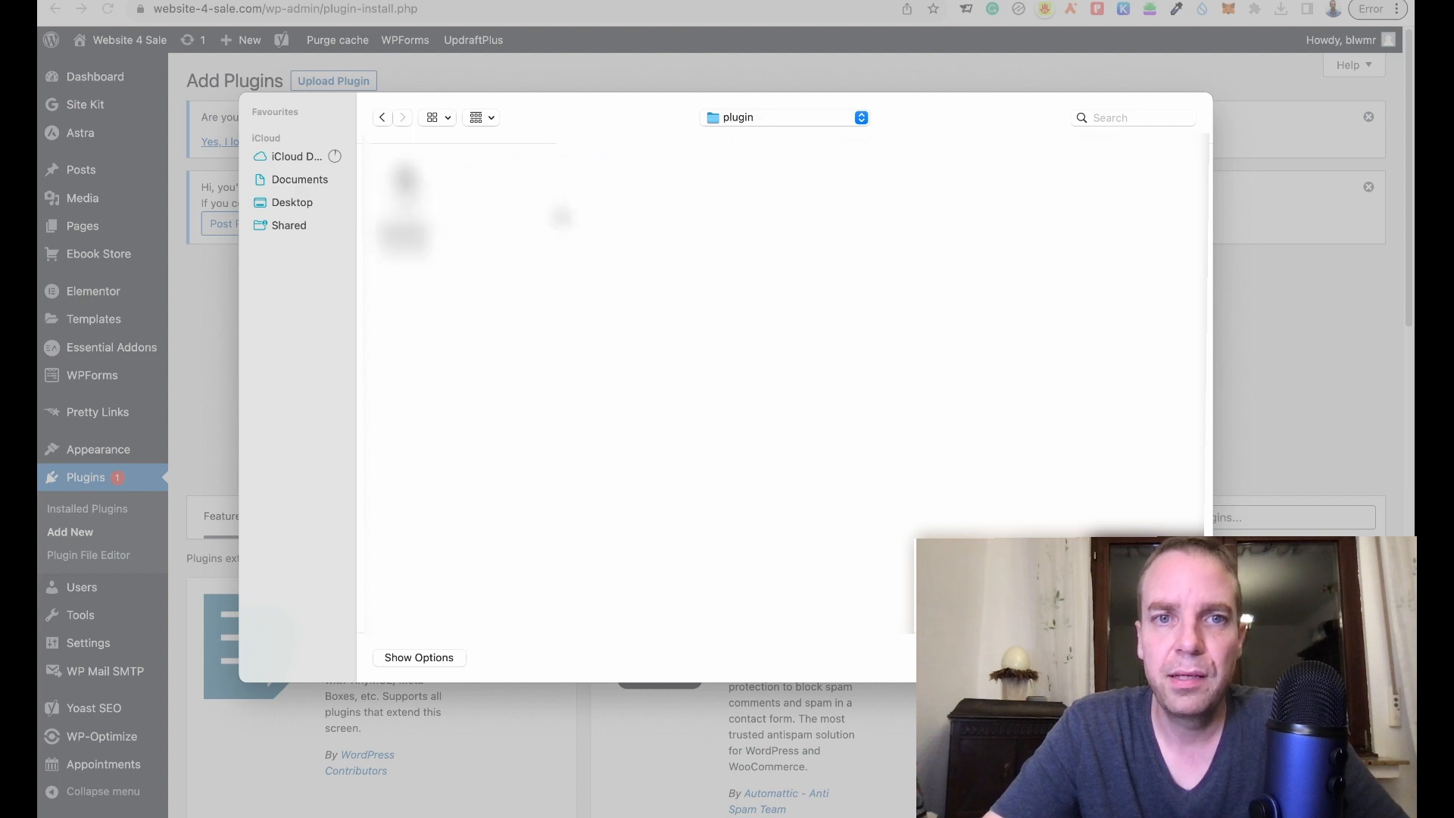
left_click(424, 206)
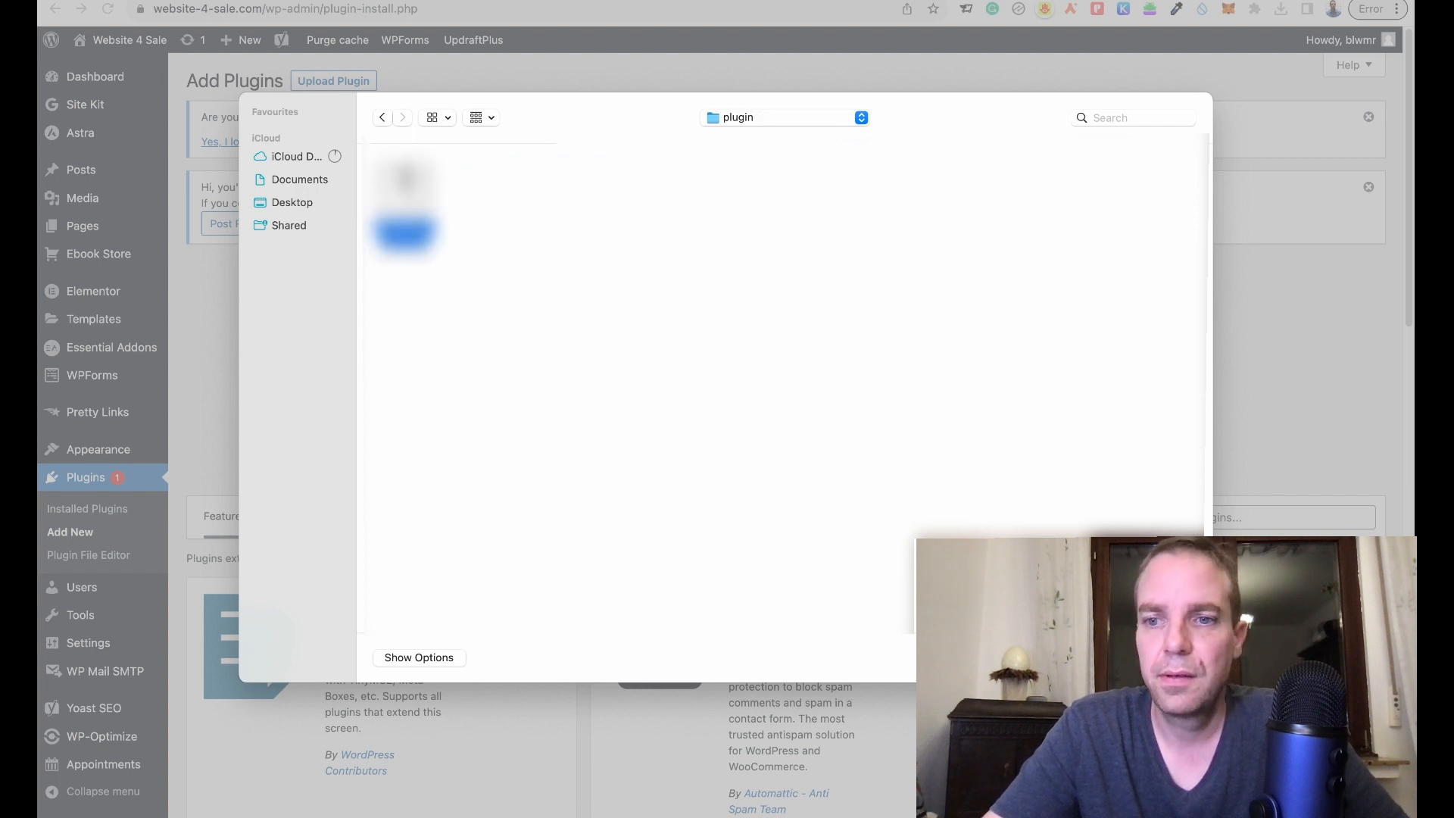
left_click(1170, 658)
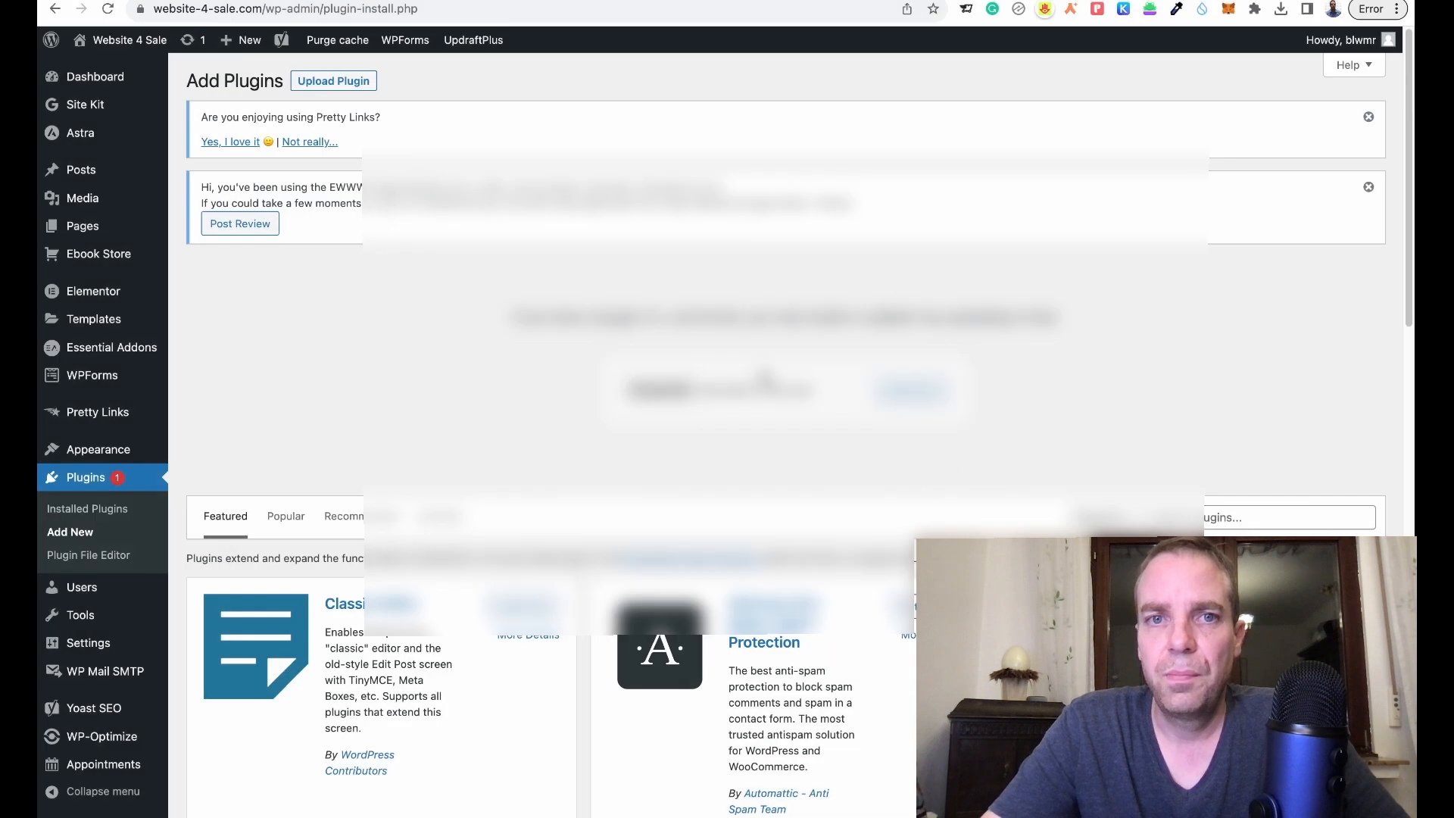
- Install Cost Calculator & Cost Estimation Builder Pro 1.8.2 and enable its auto-updates
left_click(911, 394)
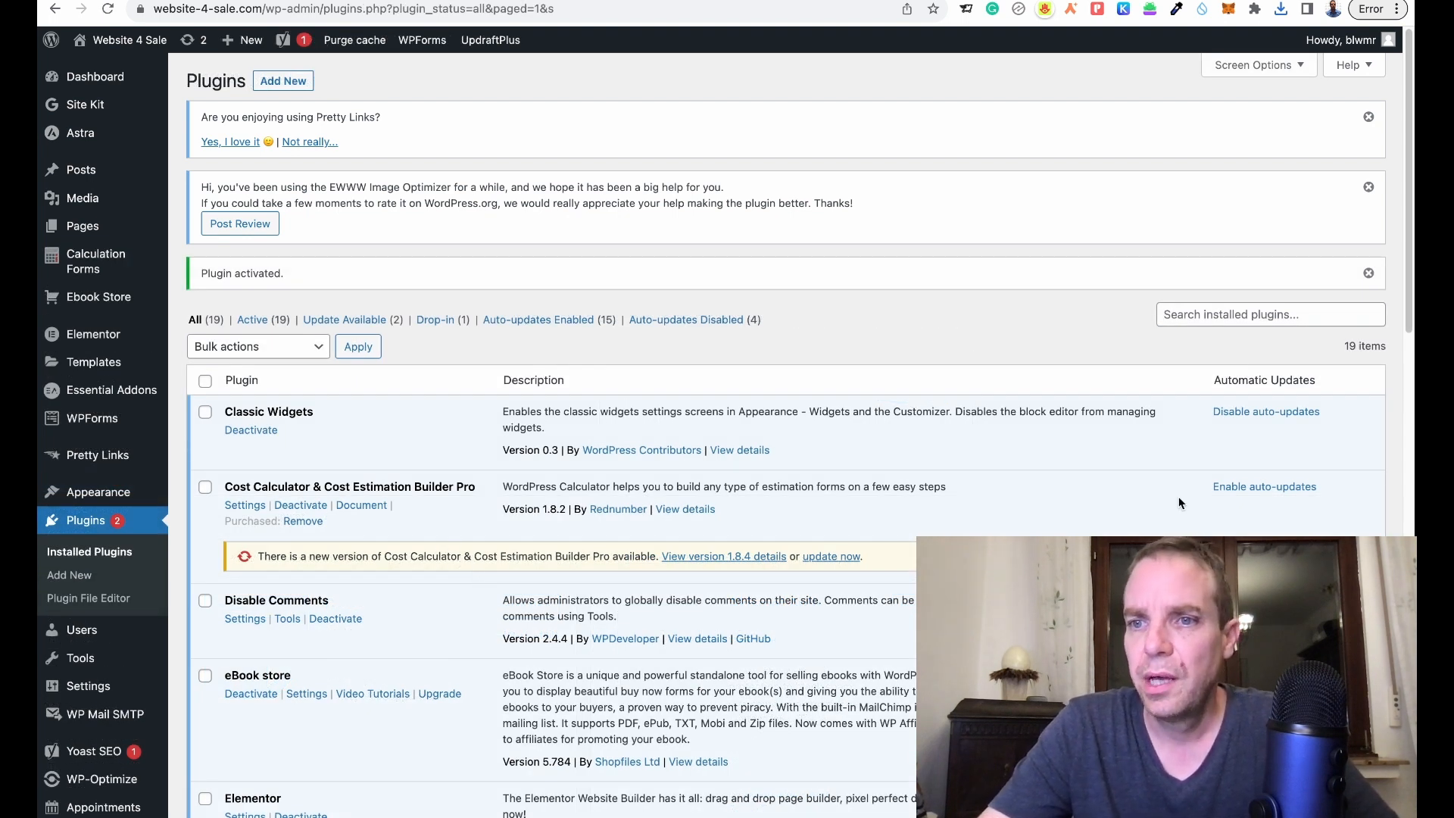
left_click(1243, 489)
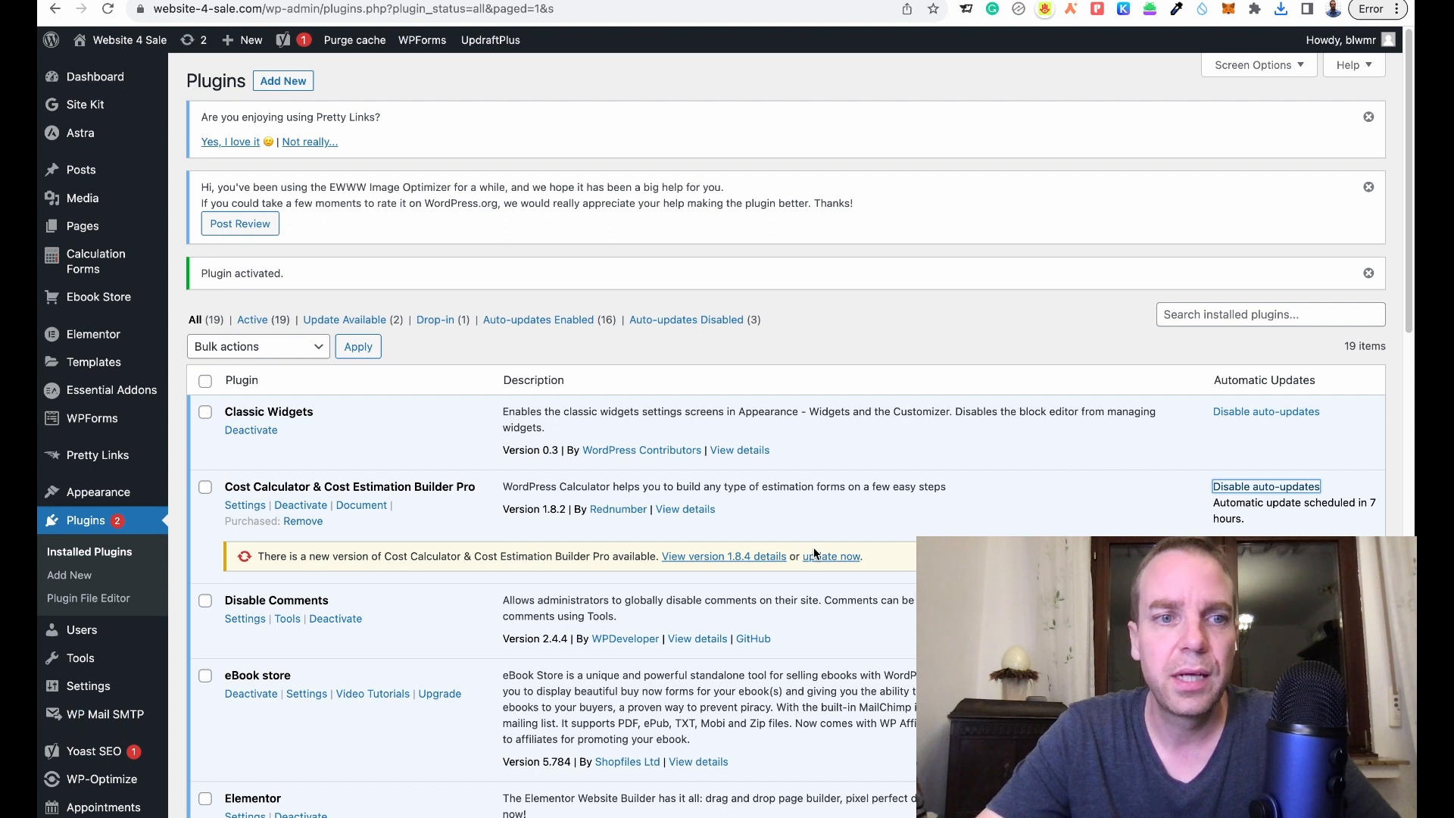
scroll(804, 533, "down", 1)
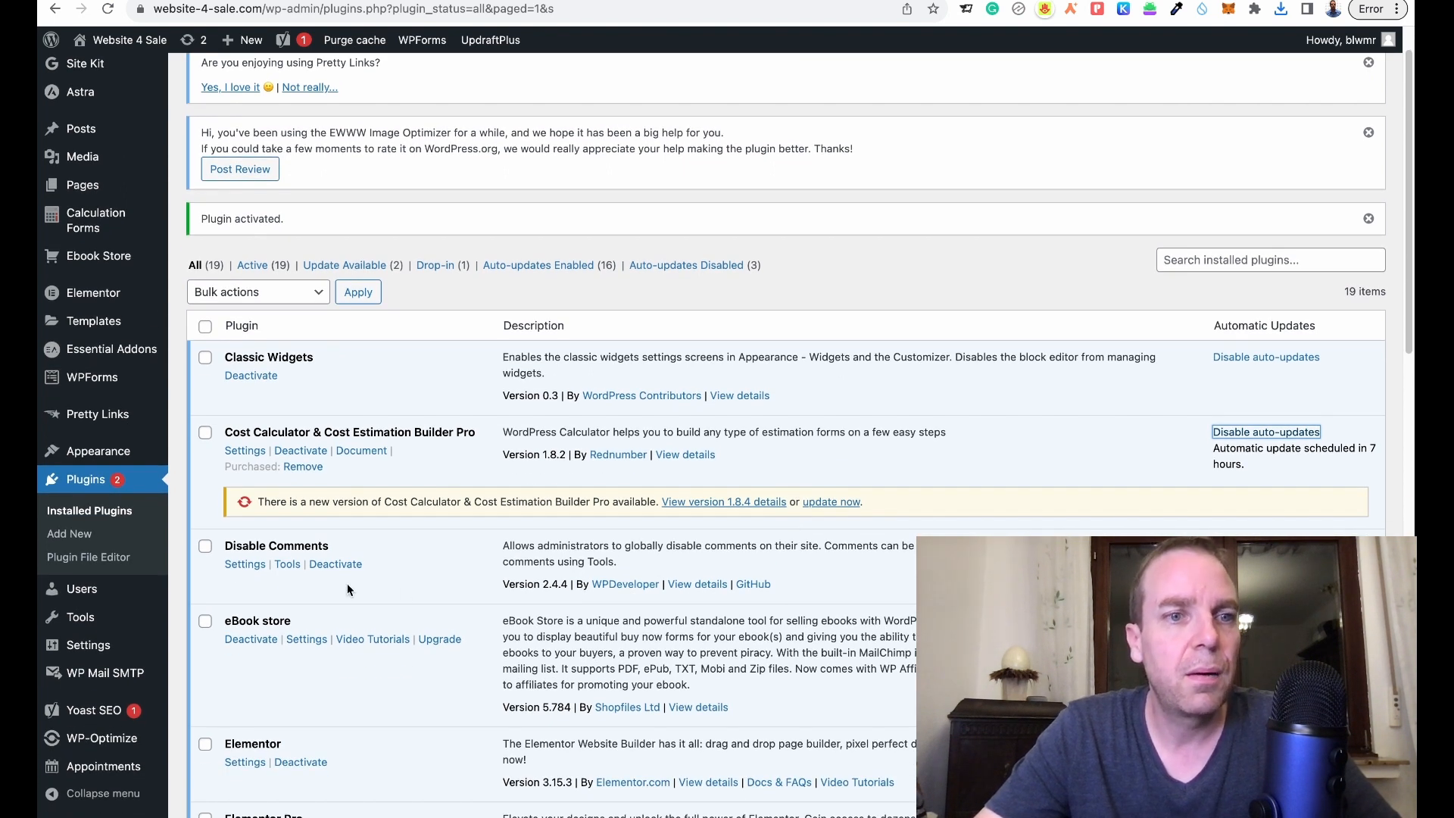
scroll(100, 436, "up", 1)
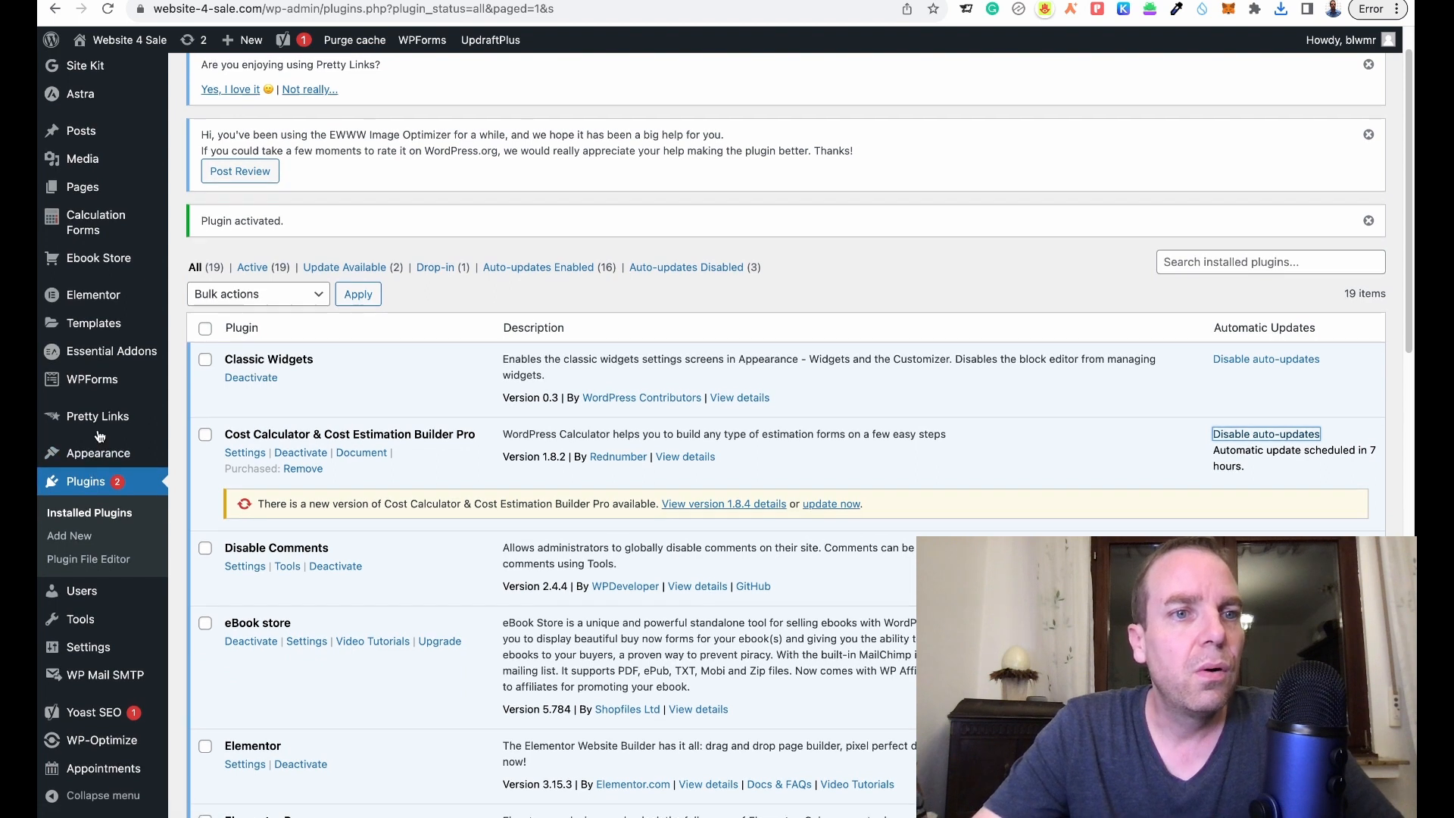
mouse_move(102, 232)
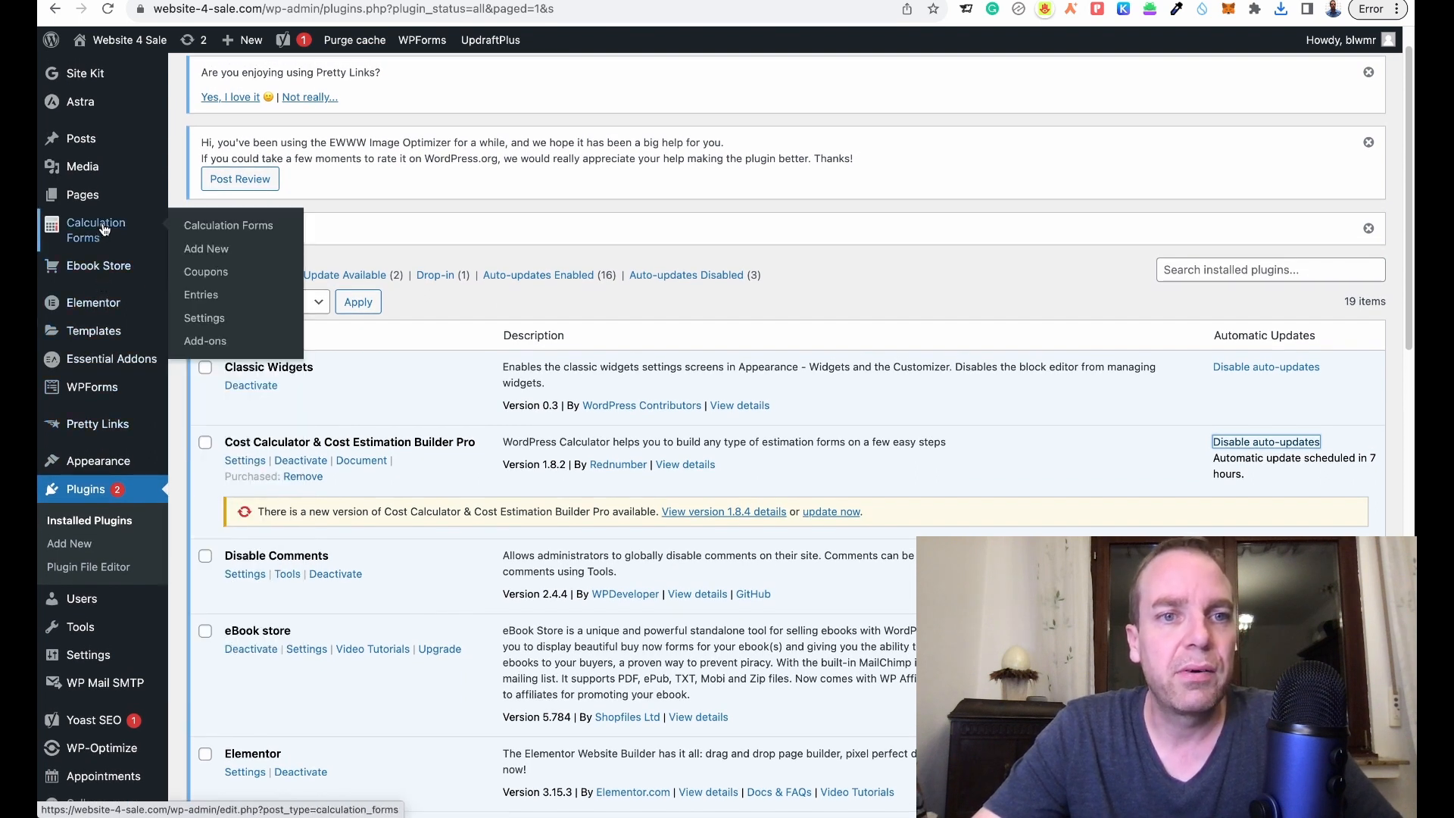
- Open Calculation Forms > Settings, showing U.S. Dollar currency and the PayPal and Stripe fields
left_click(107, 228)
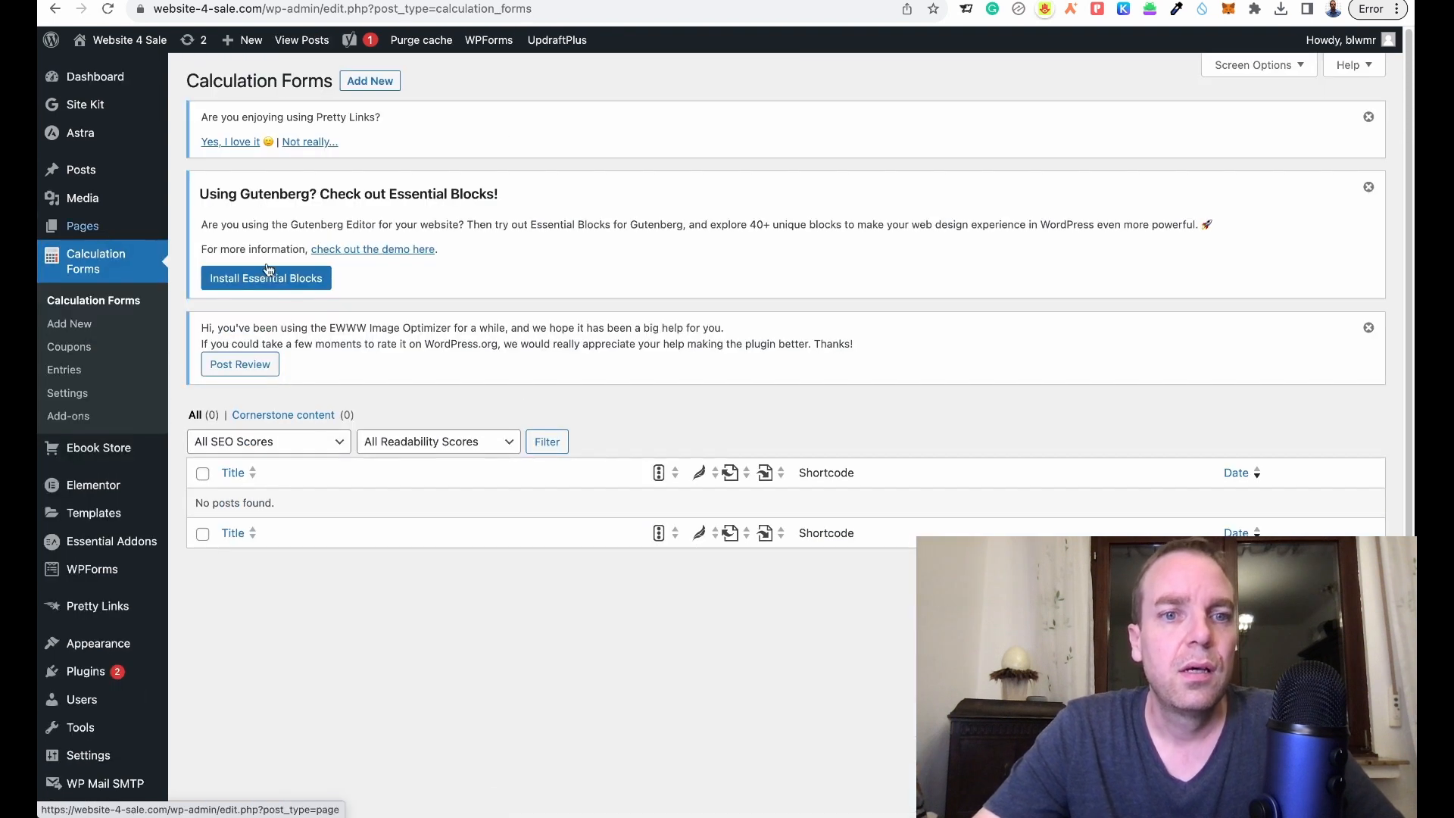
left_click(77, 401)
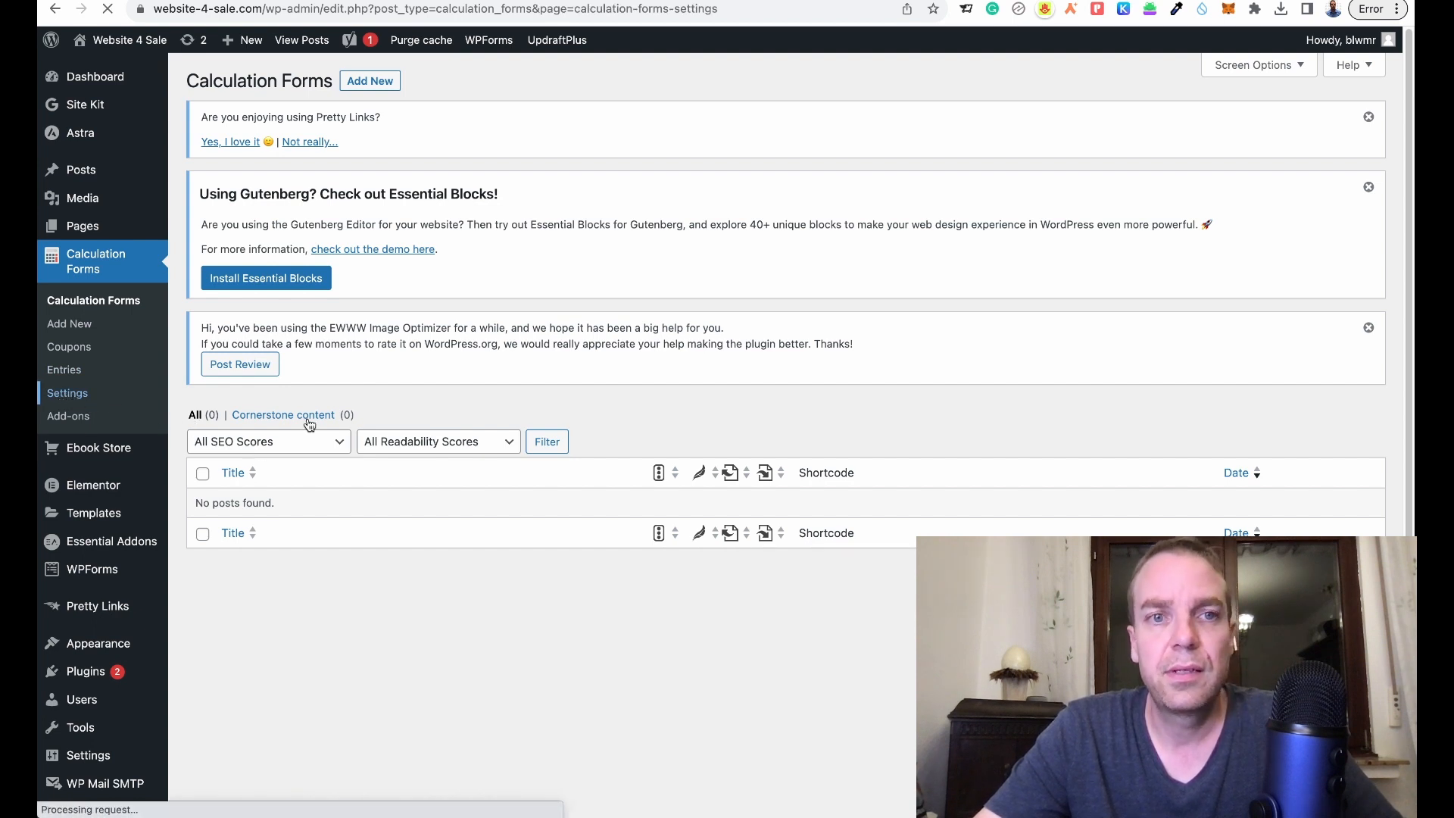
scroll(635, 448, "down", 3)
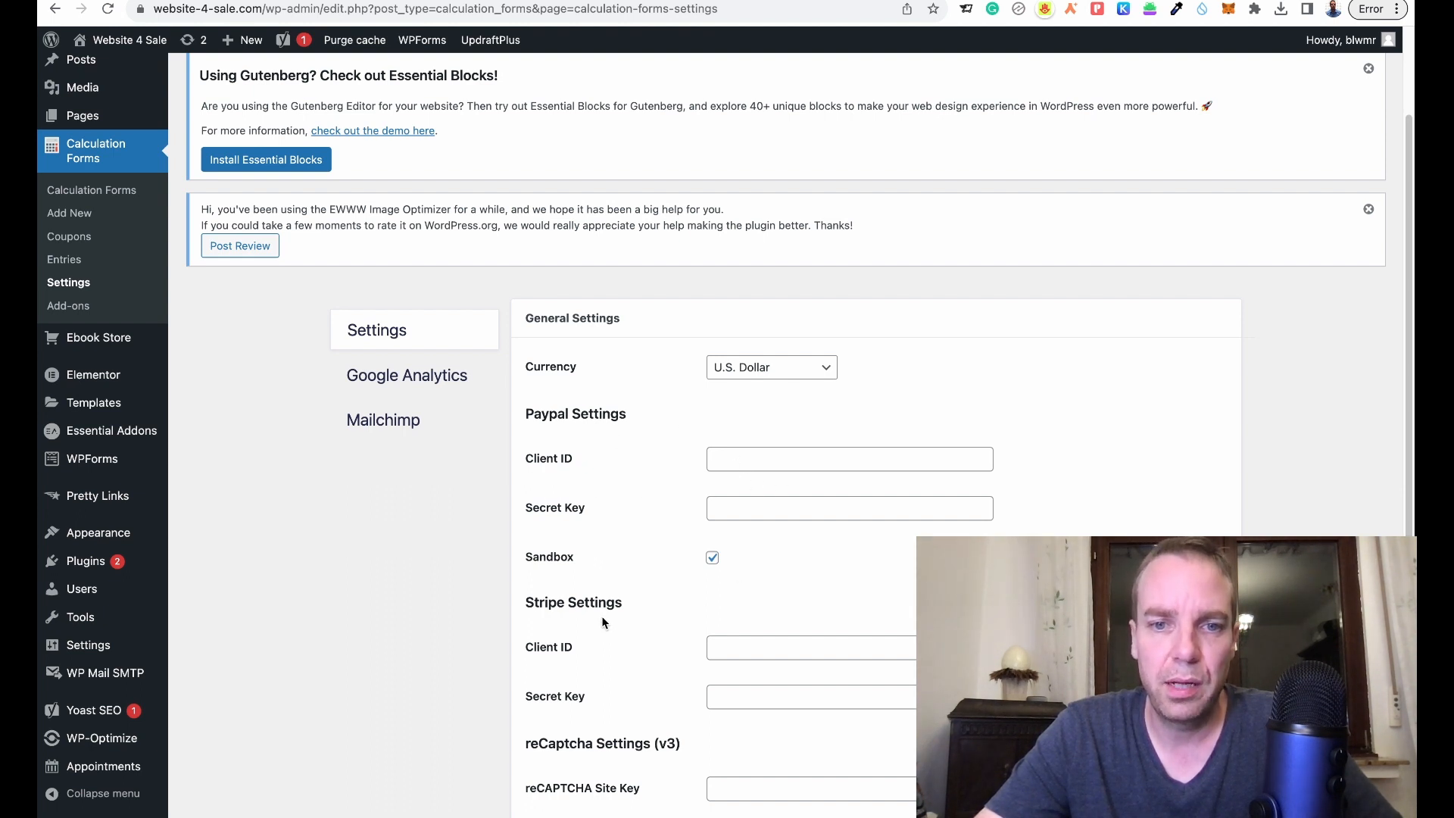
scroll(617, 574, "down", 2)
scroll(709, 561, "down", 1)
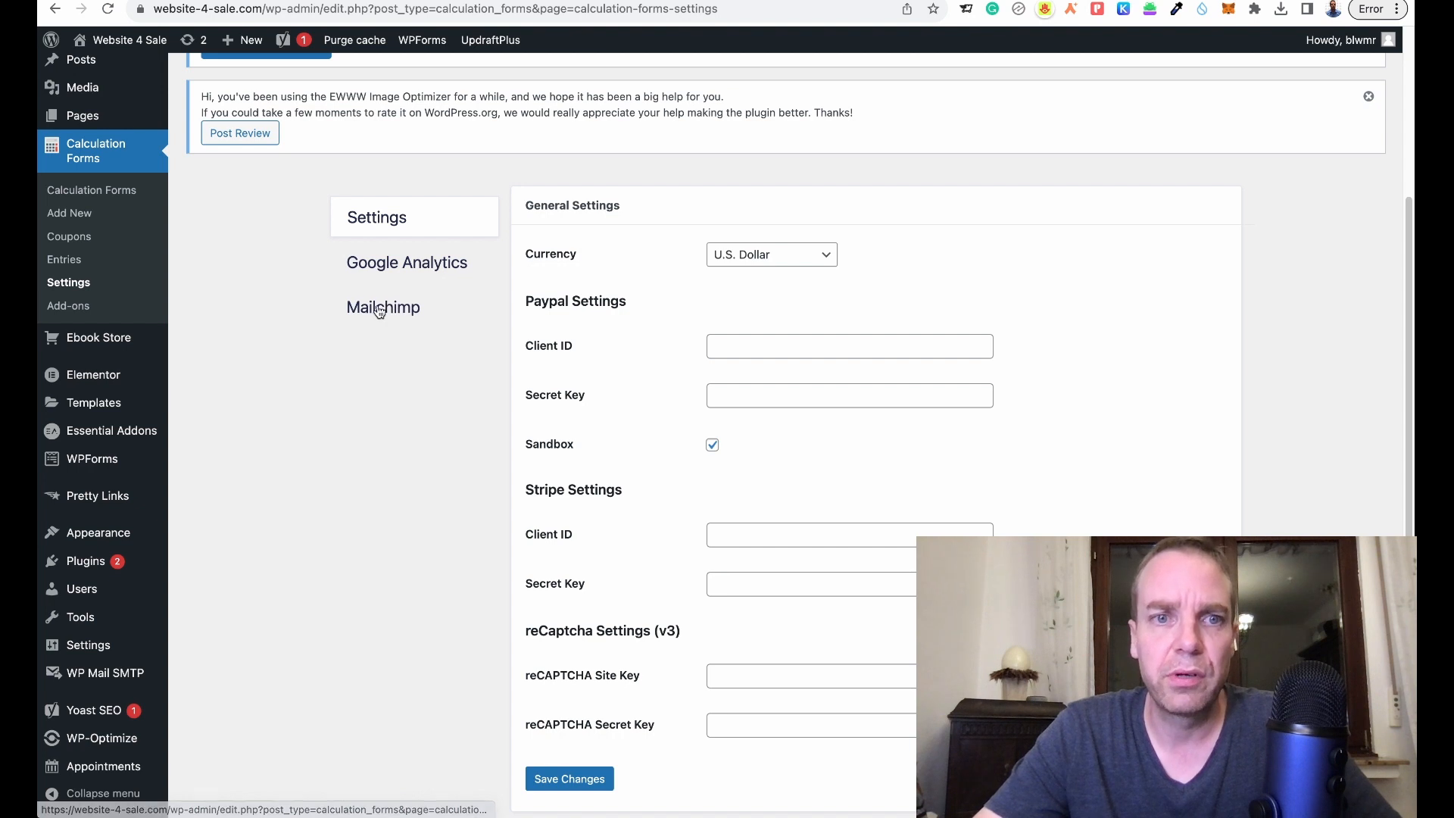
scroll(651, 481, "up", 3)
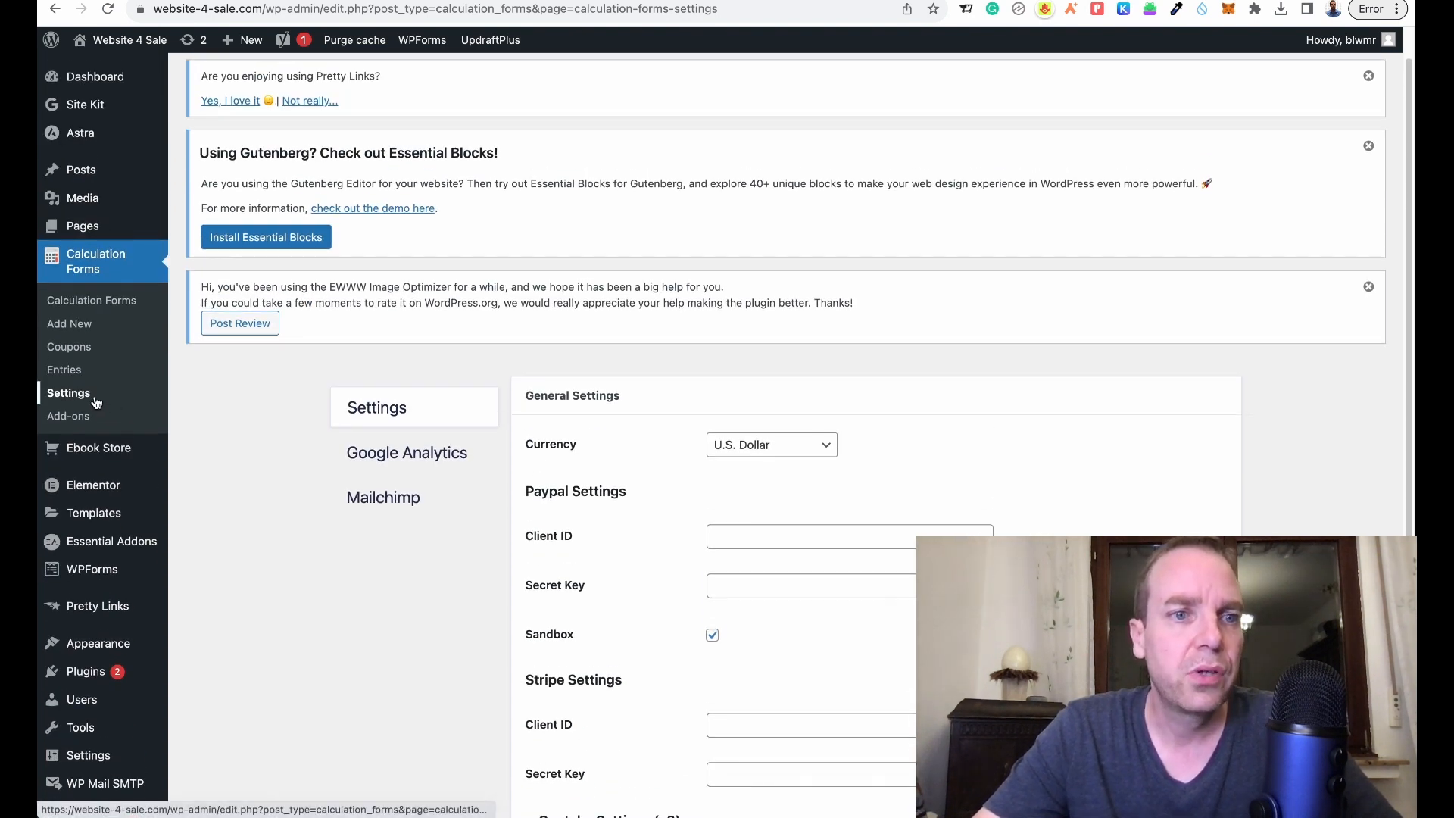
- Add a new Calculation Forms form and enter the title 'Website Calculator'
left_click(81, 328)
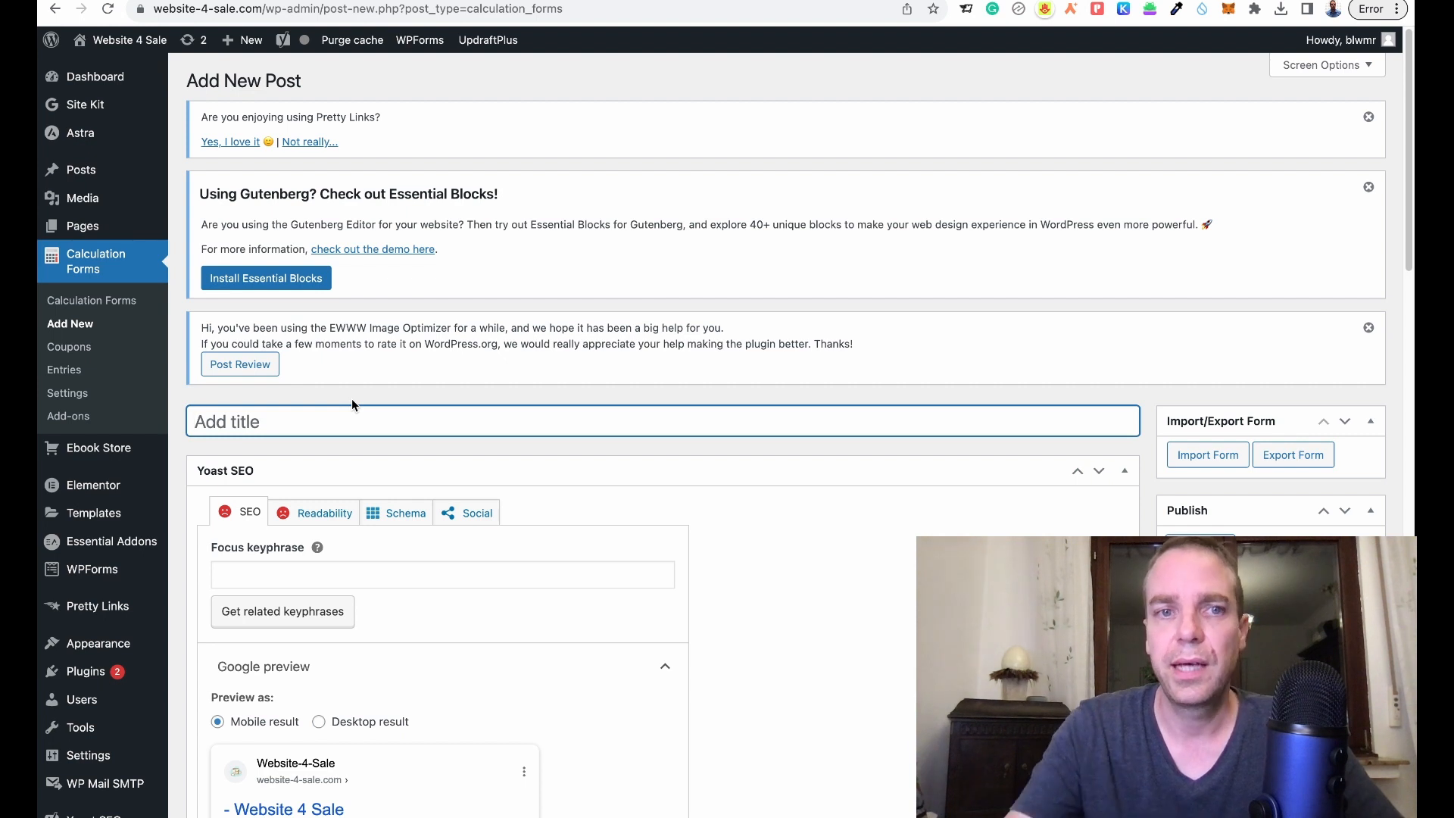
type("W")
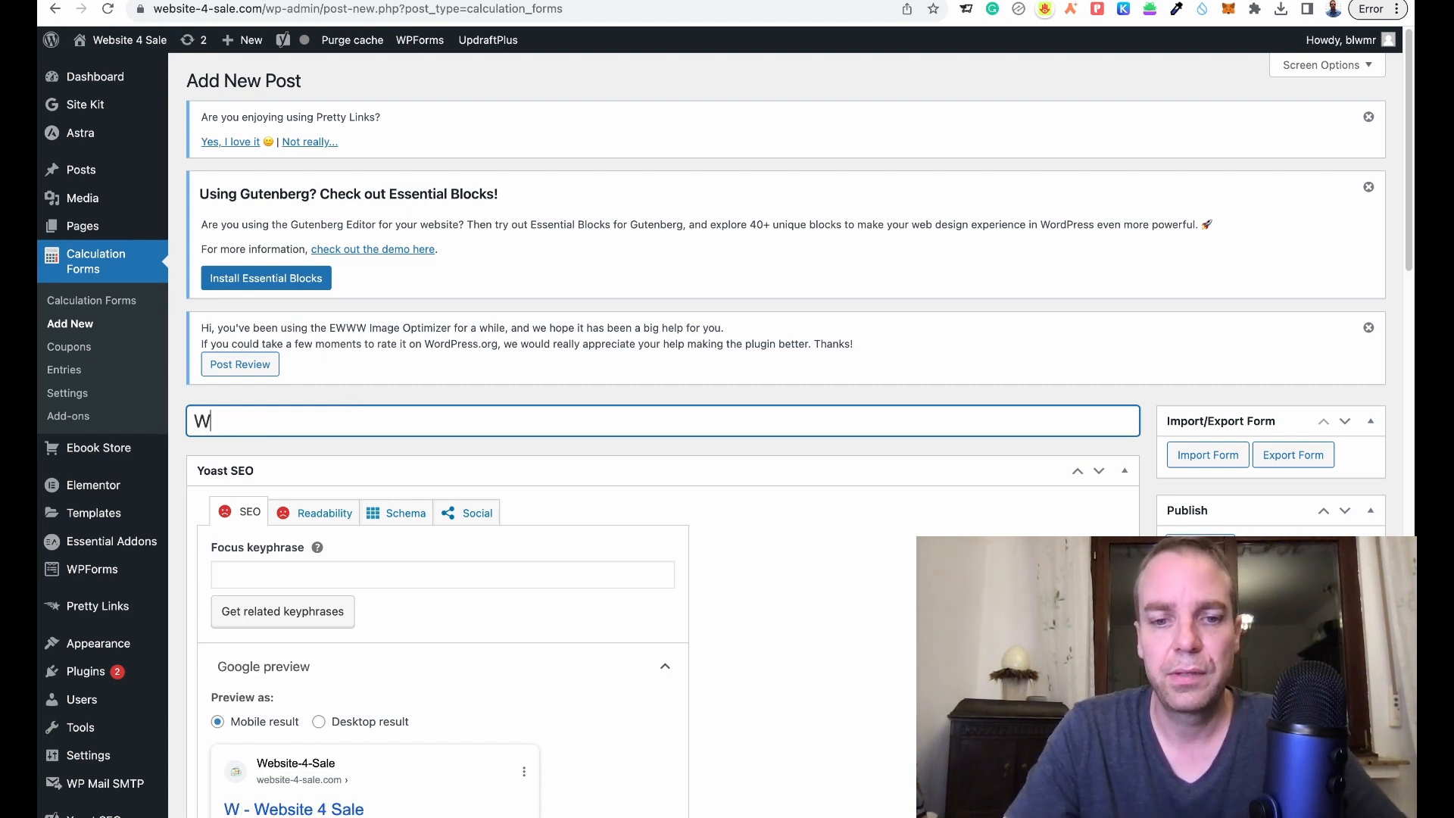
type("ebsite Ca")
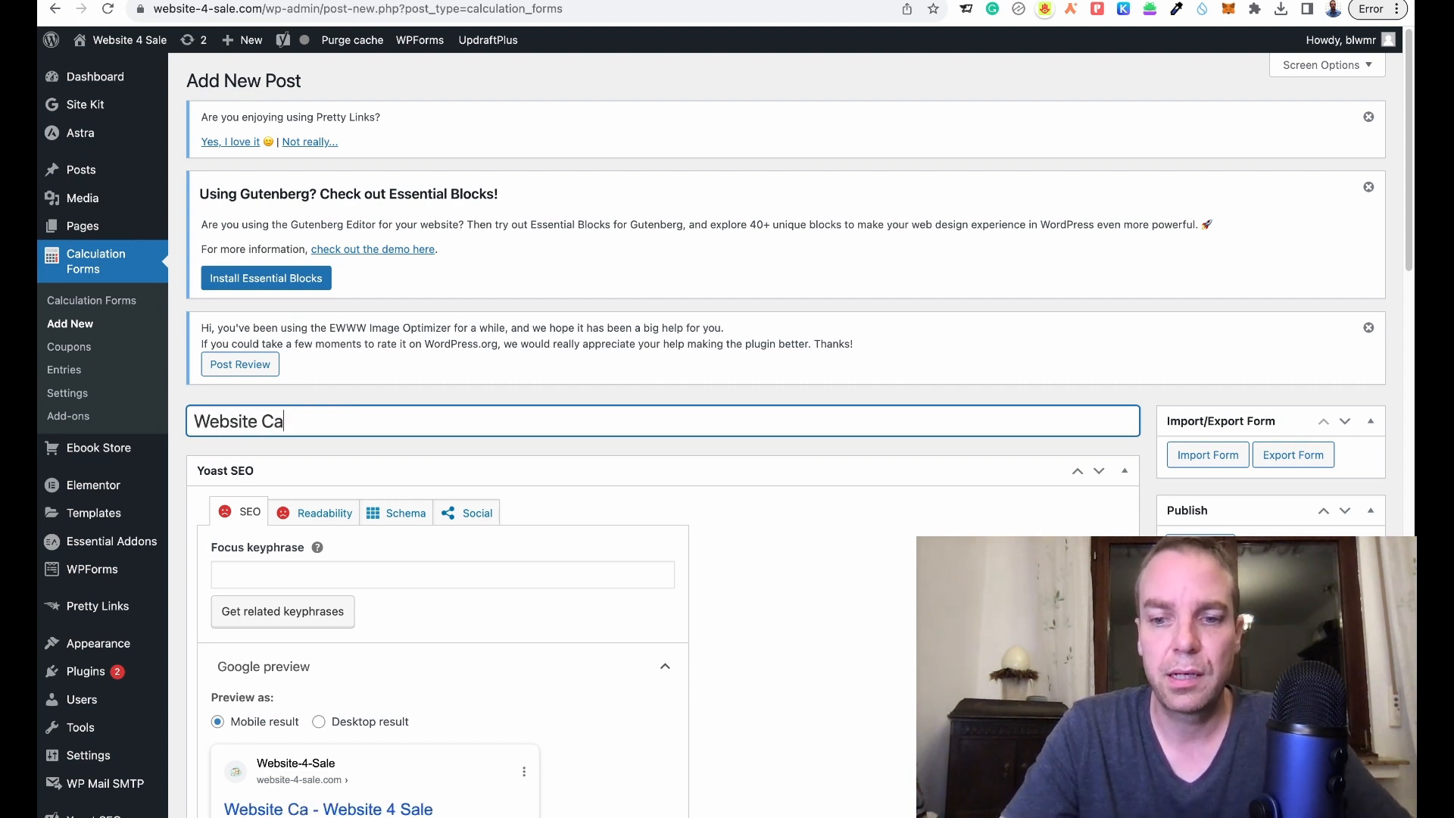
type("lculator")
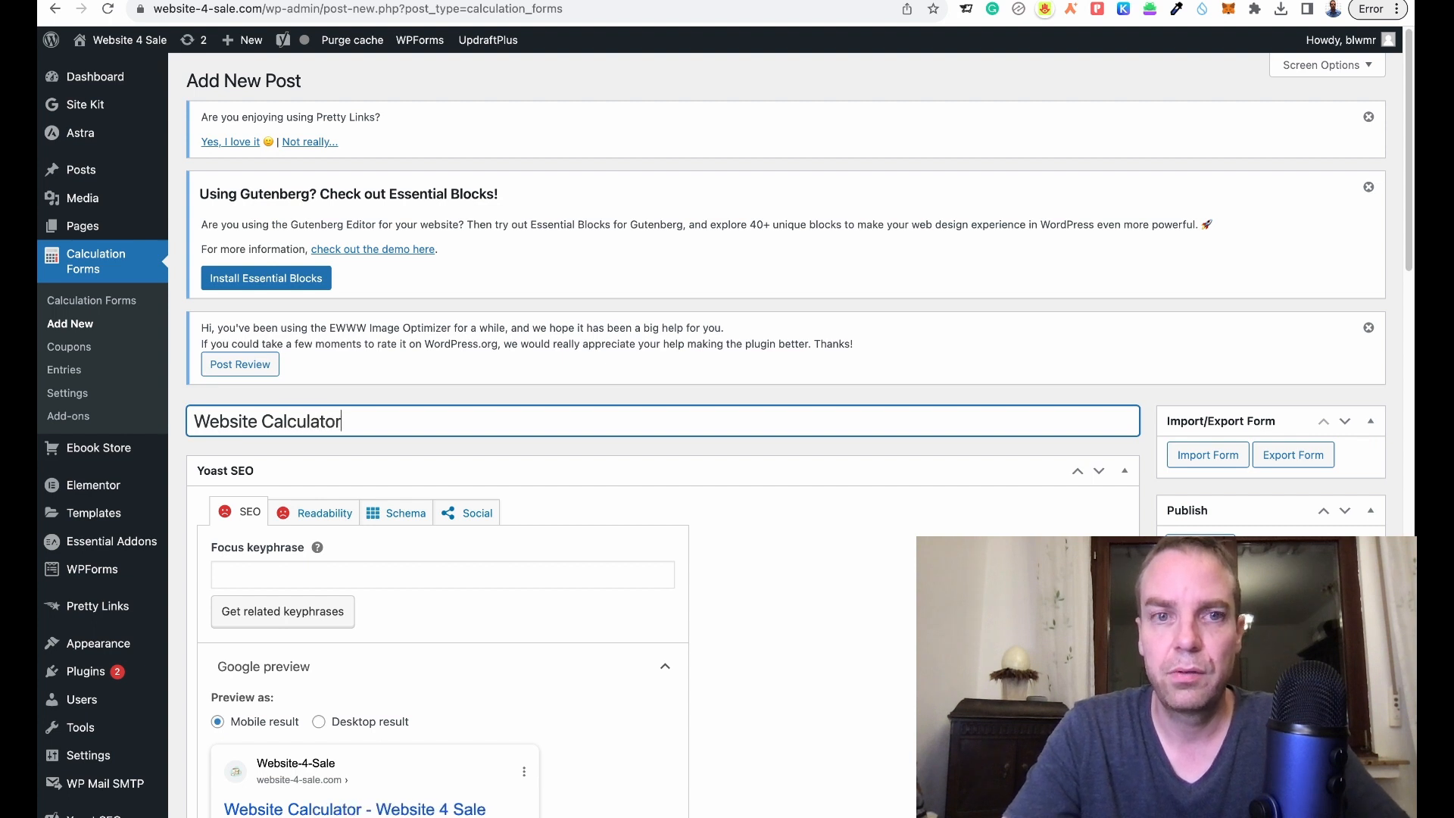
left_click(496, 394)
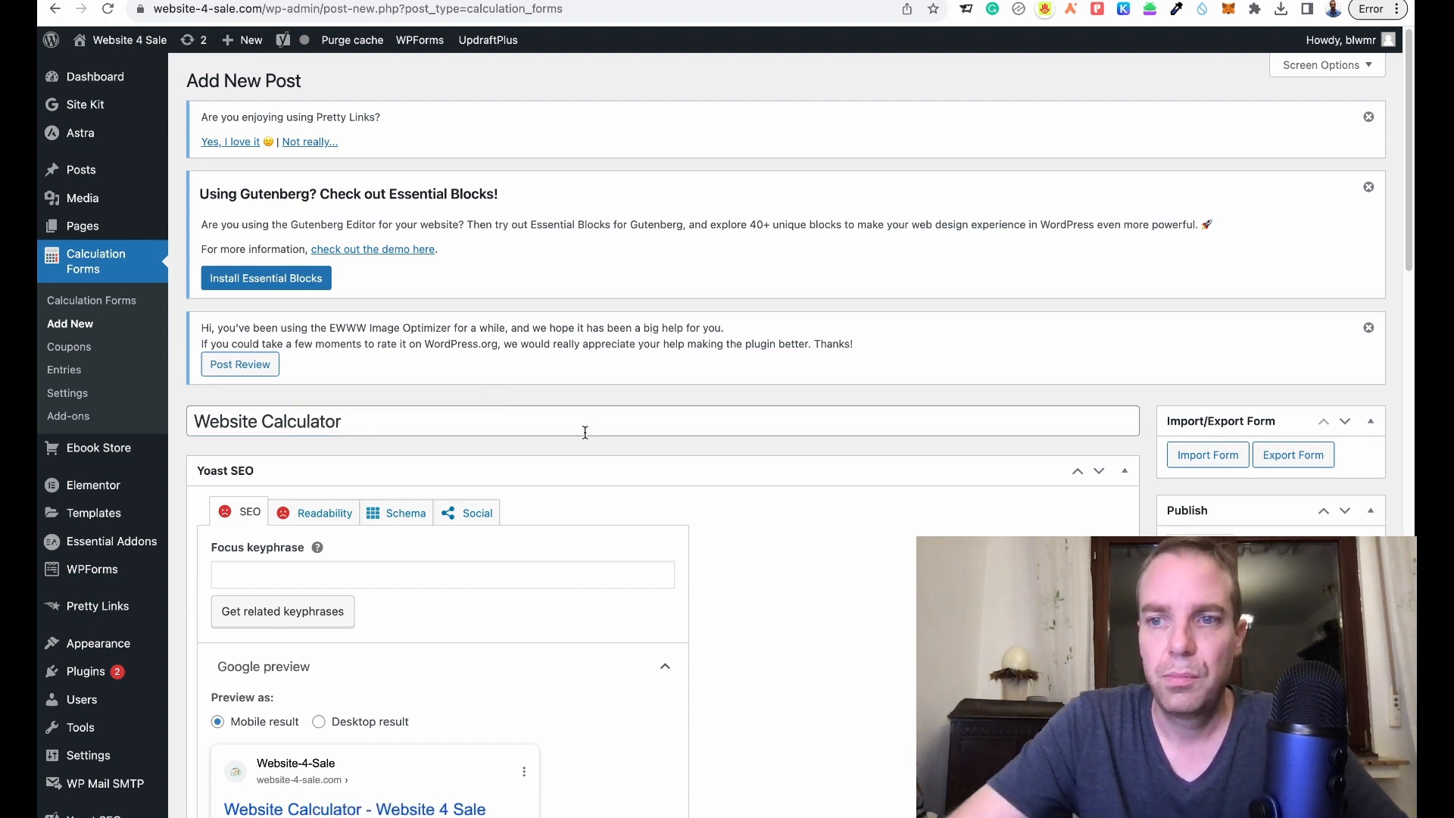
- Scroll down to the Builder Form section with the default fields and Add Fields panel
scroll(848, 432, "down", 2)
scroll(855, 430, "down", 10)
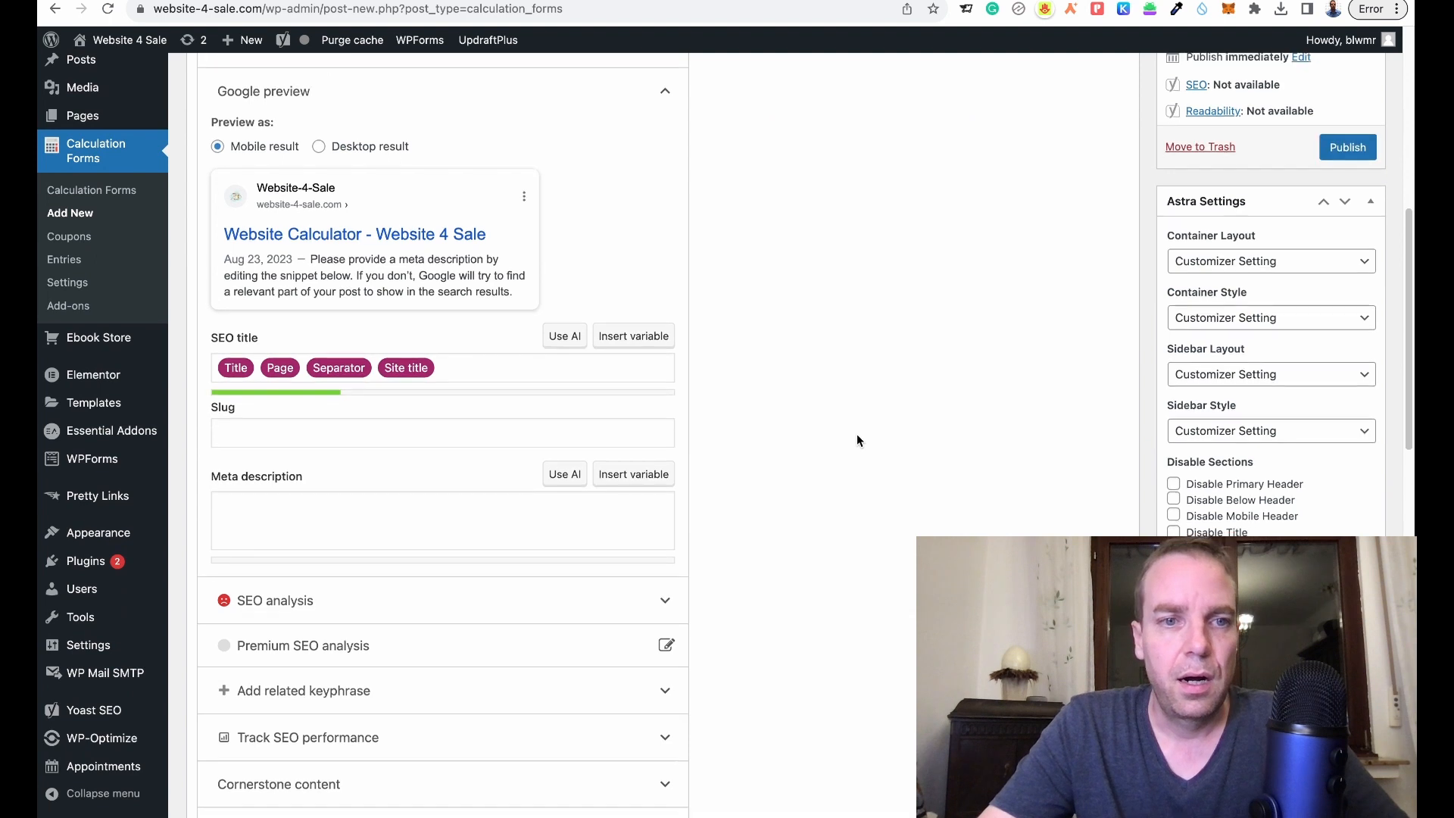
scroll(857, 439, "down", 3)
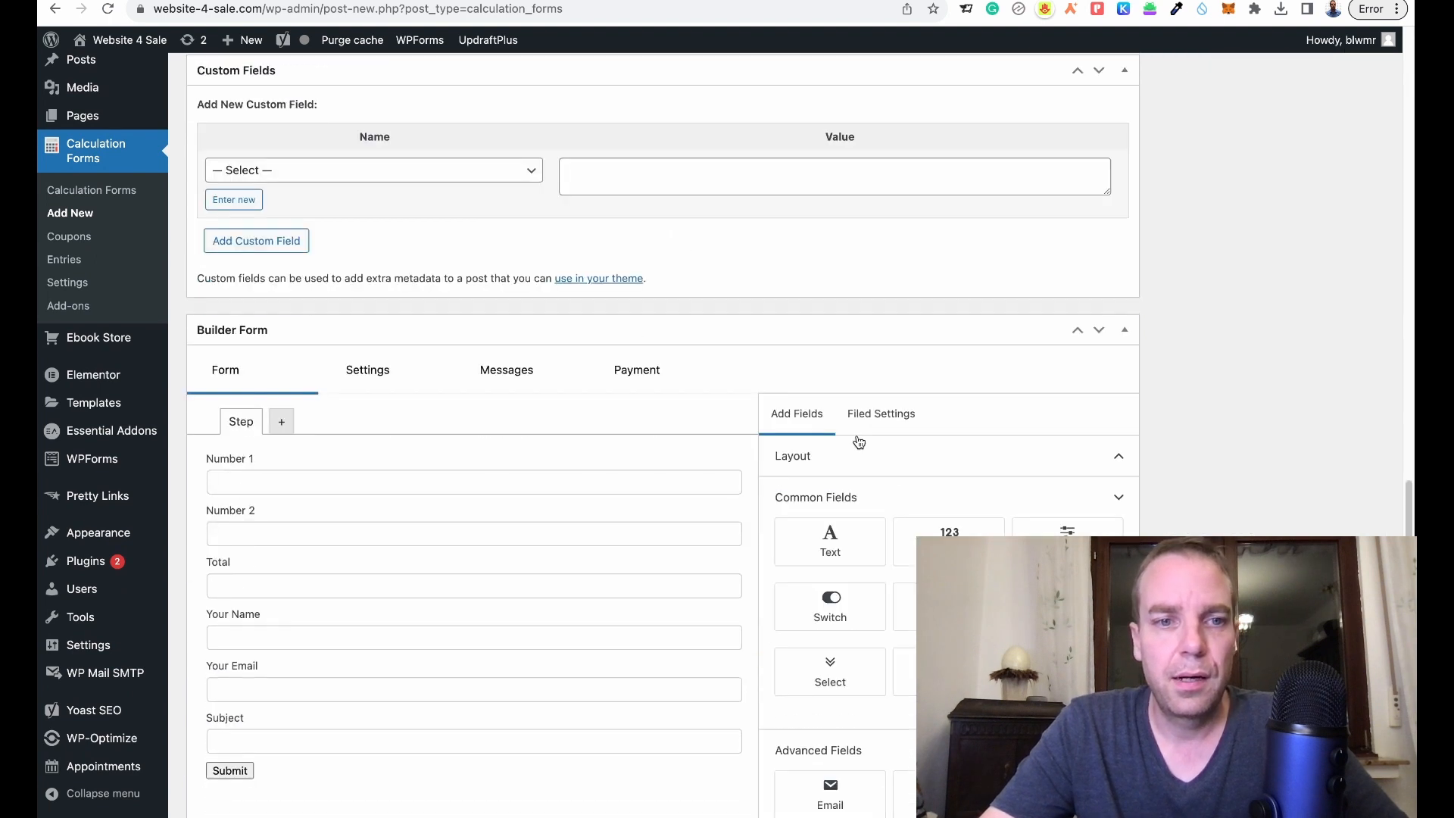
scroll(976, 451, "down", 1)
scroll(1000, 446, "up", 12)
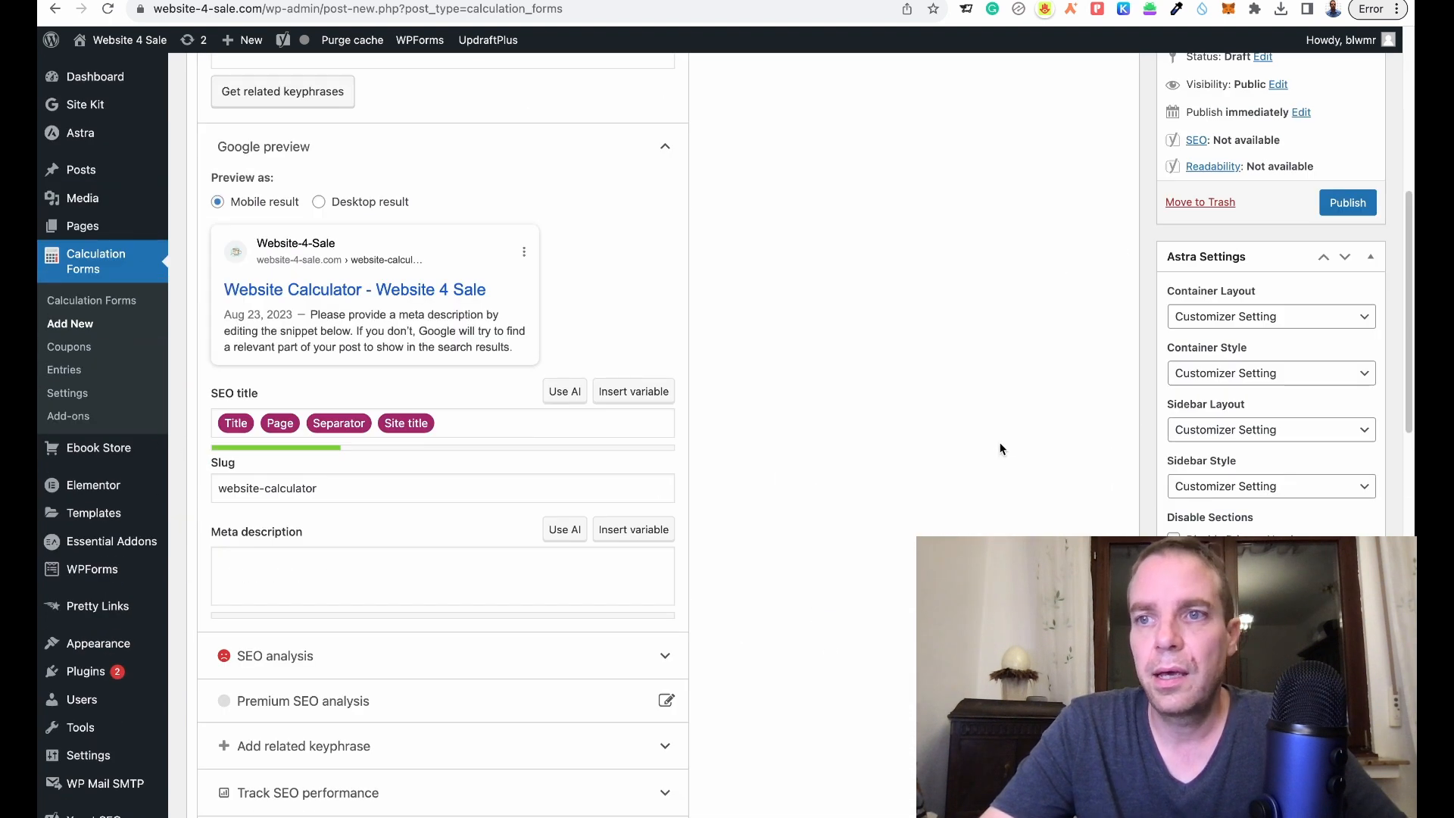
scroll(1000, 446, "down", 15)
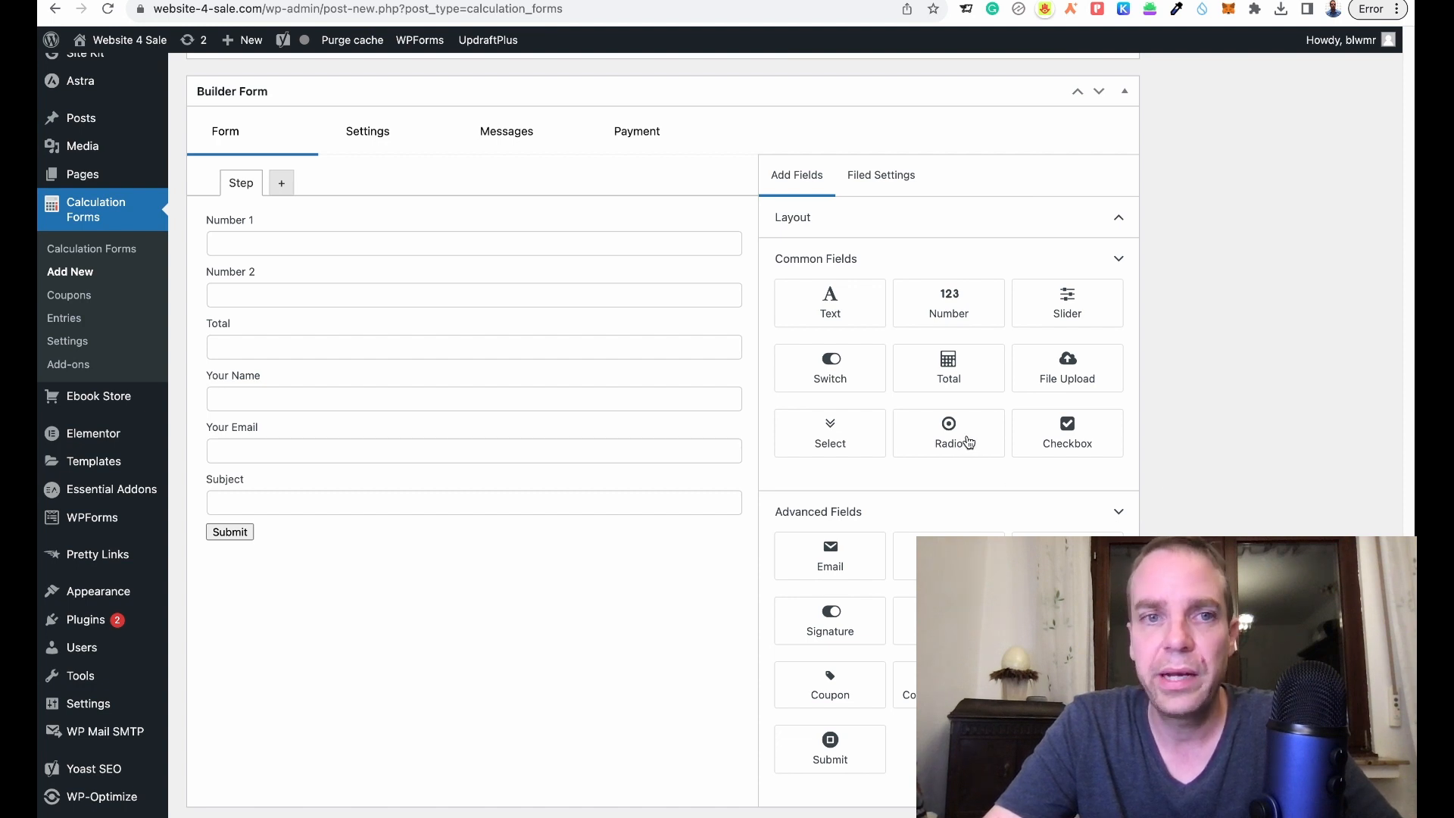
- Add a required radio field at the top with choices 'Website' and 'Online Shop'
left_click_drag(951, 437, 379, 238)
left_click(259, 252)
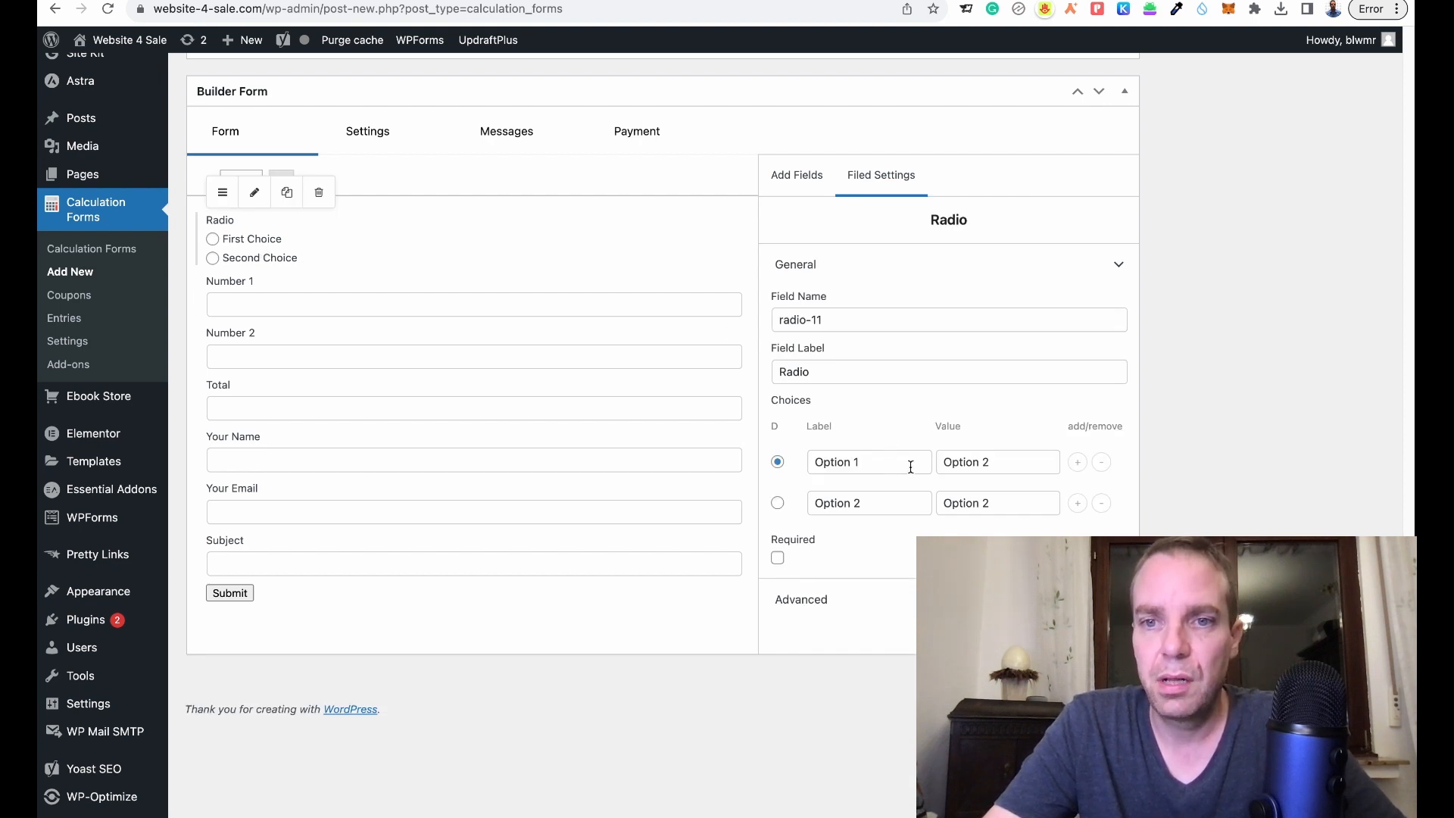
triple_click(886, 464)
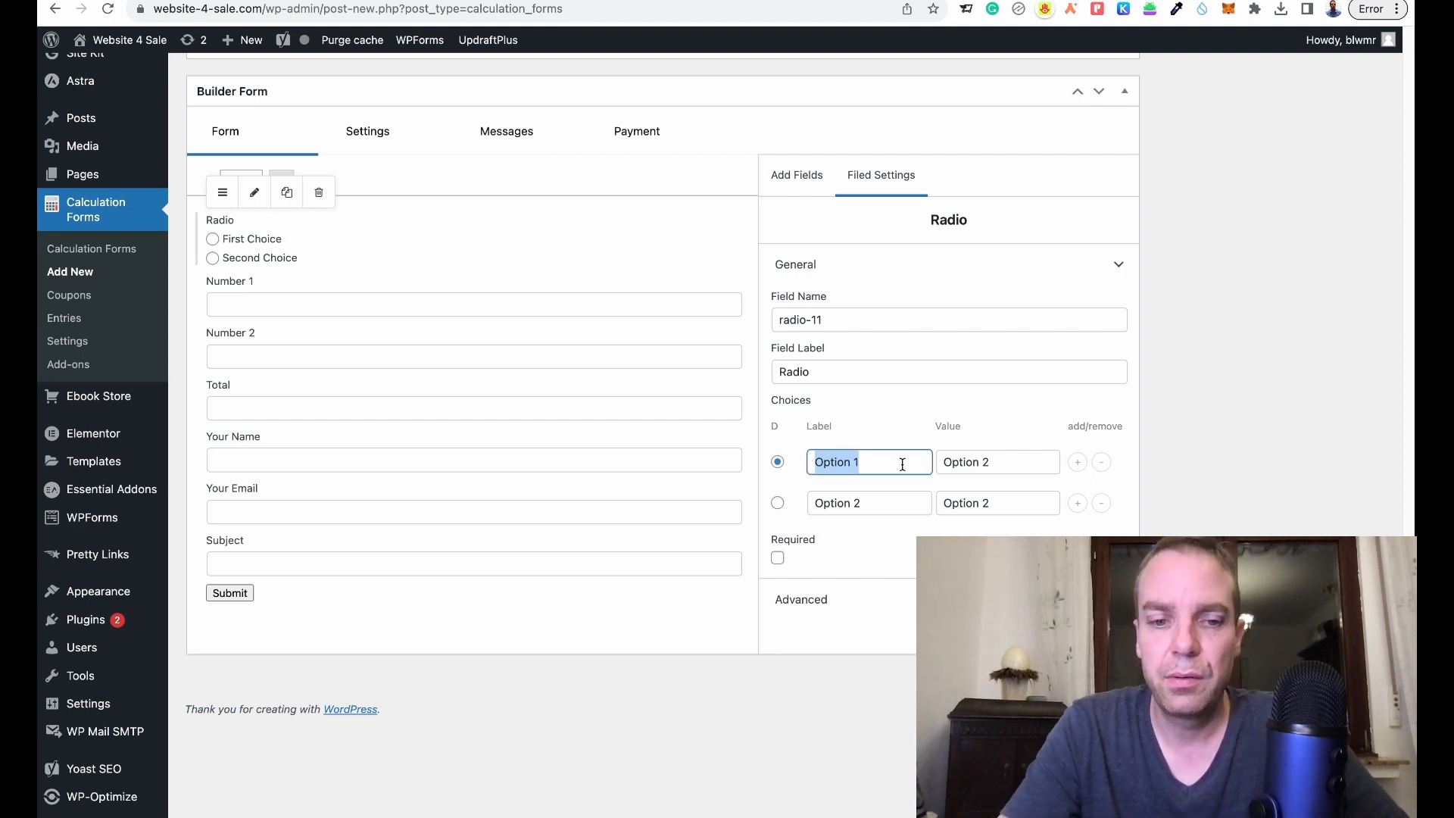
type("Website")
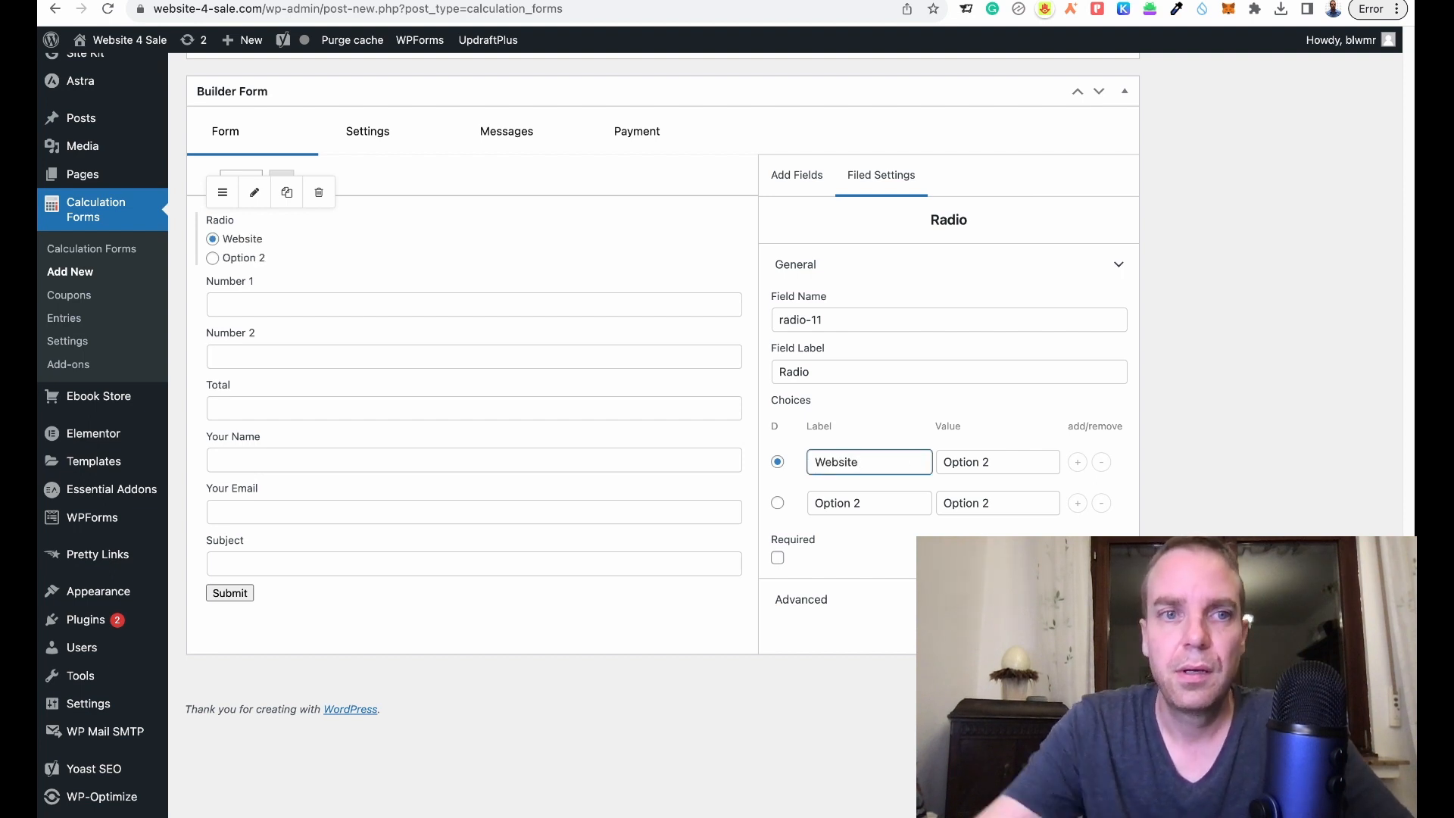
left_click_drag(898, 503, 810, 509)
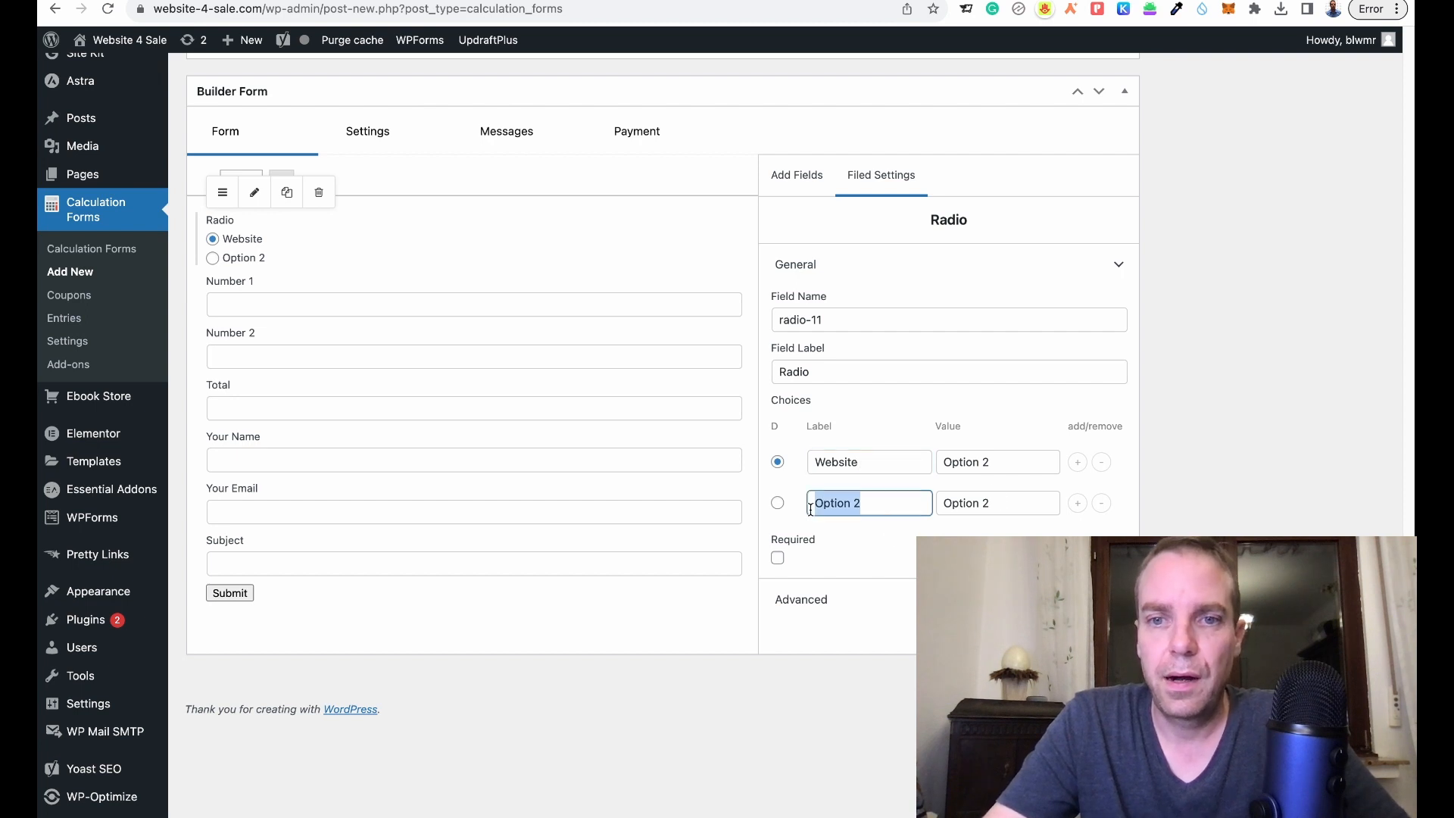
type("O")
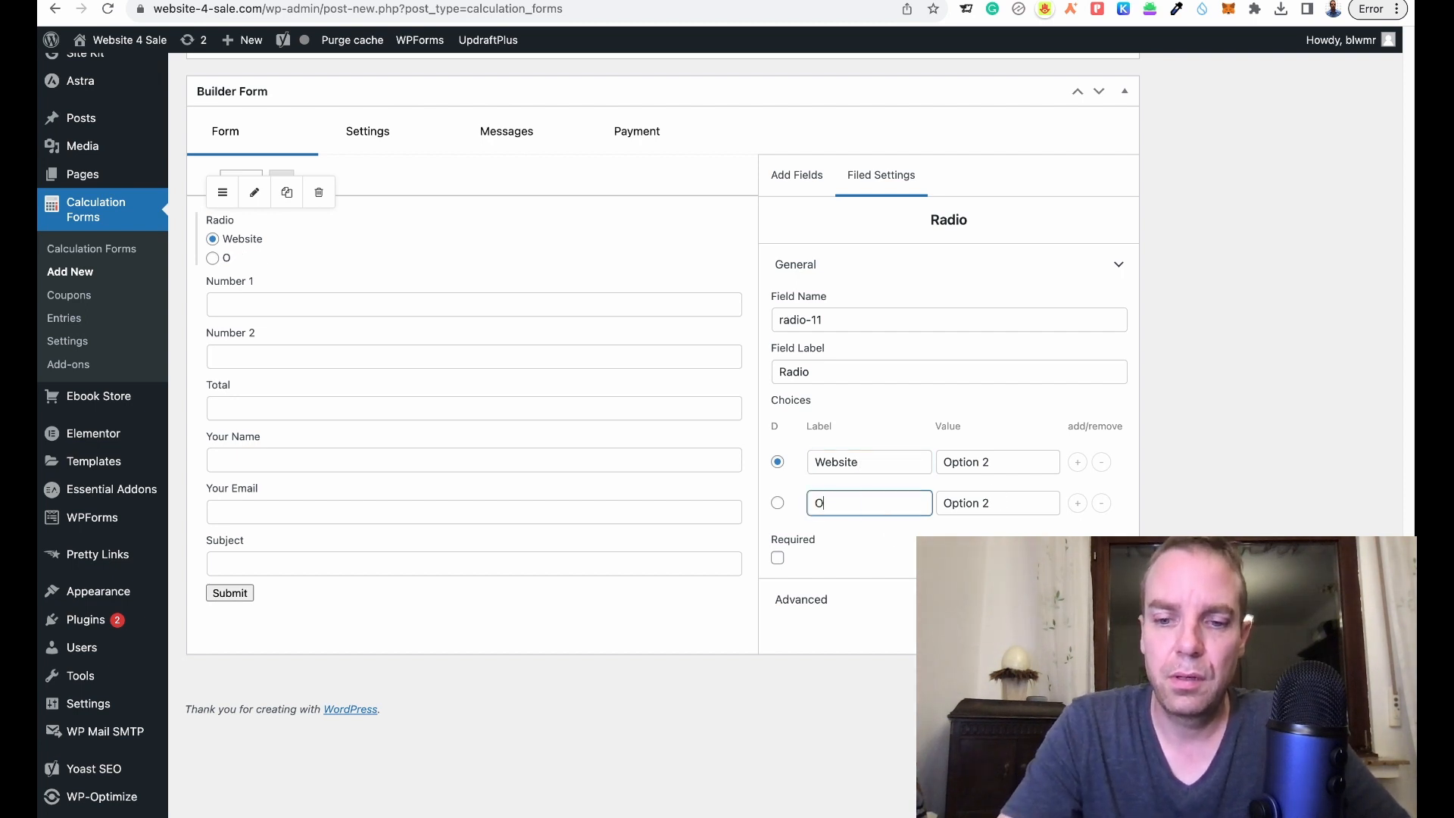
type("nline")
type("Shop")
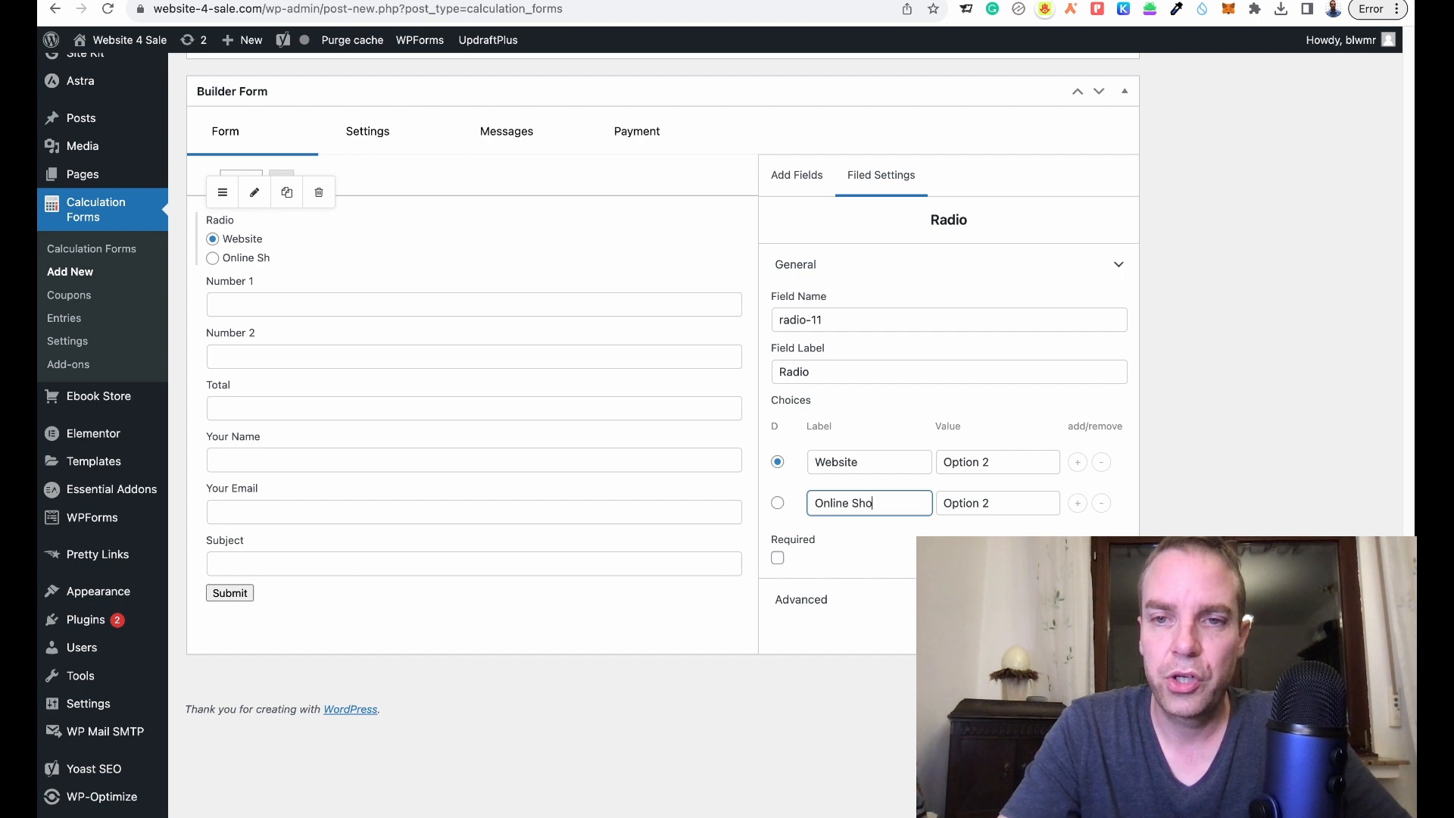
left_click(779, 559)
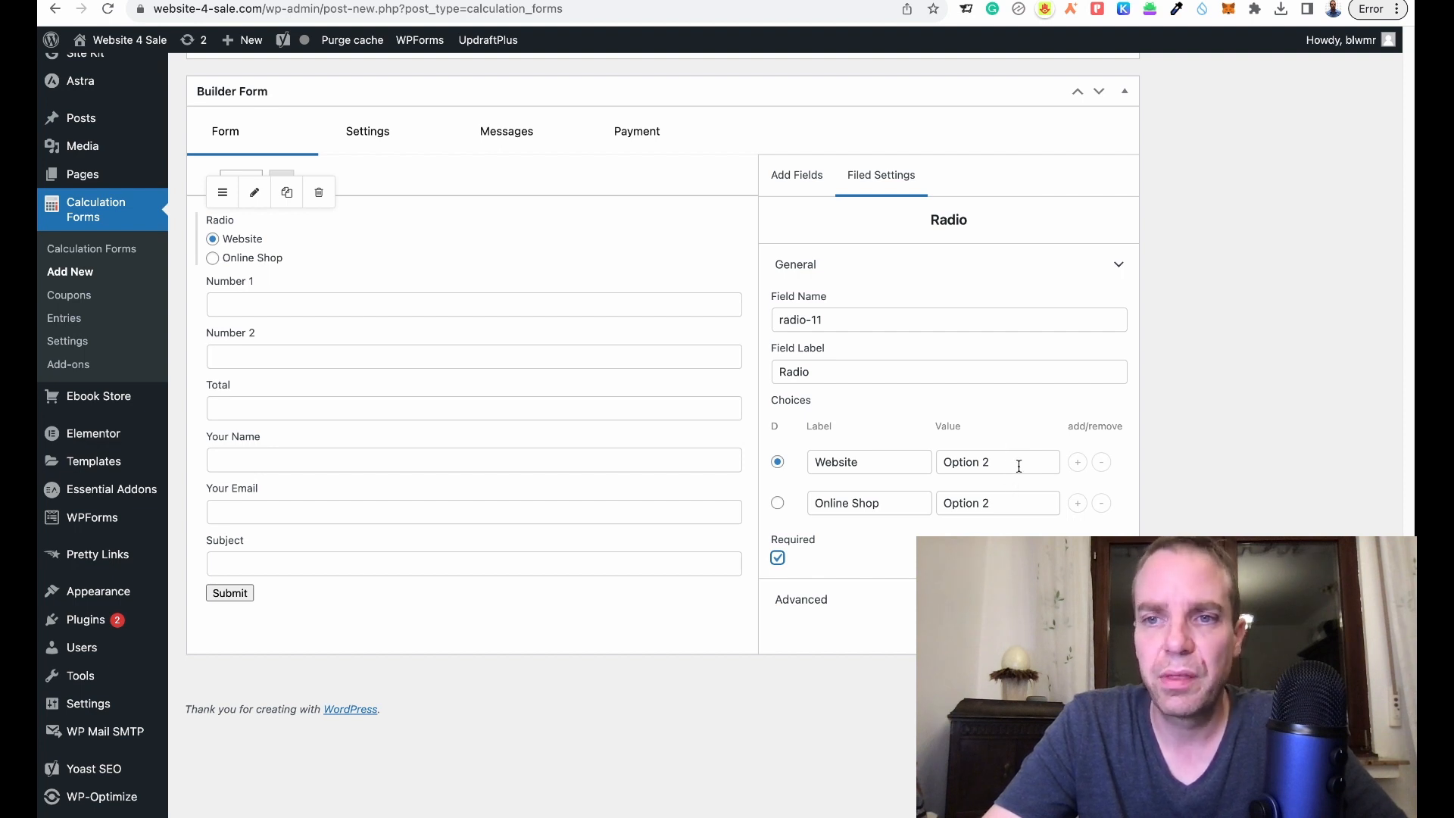
- Set the Website choice value to 100 and the Online Shop value to 200
left_click_drag(1018, 465, 937, 477)
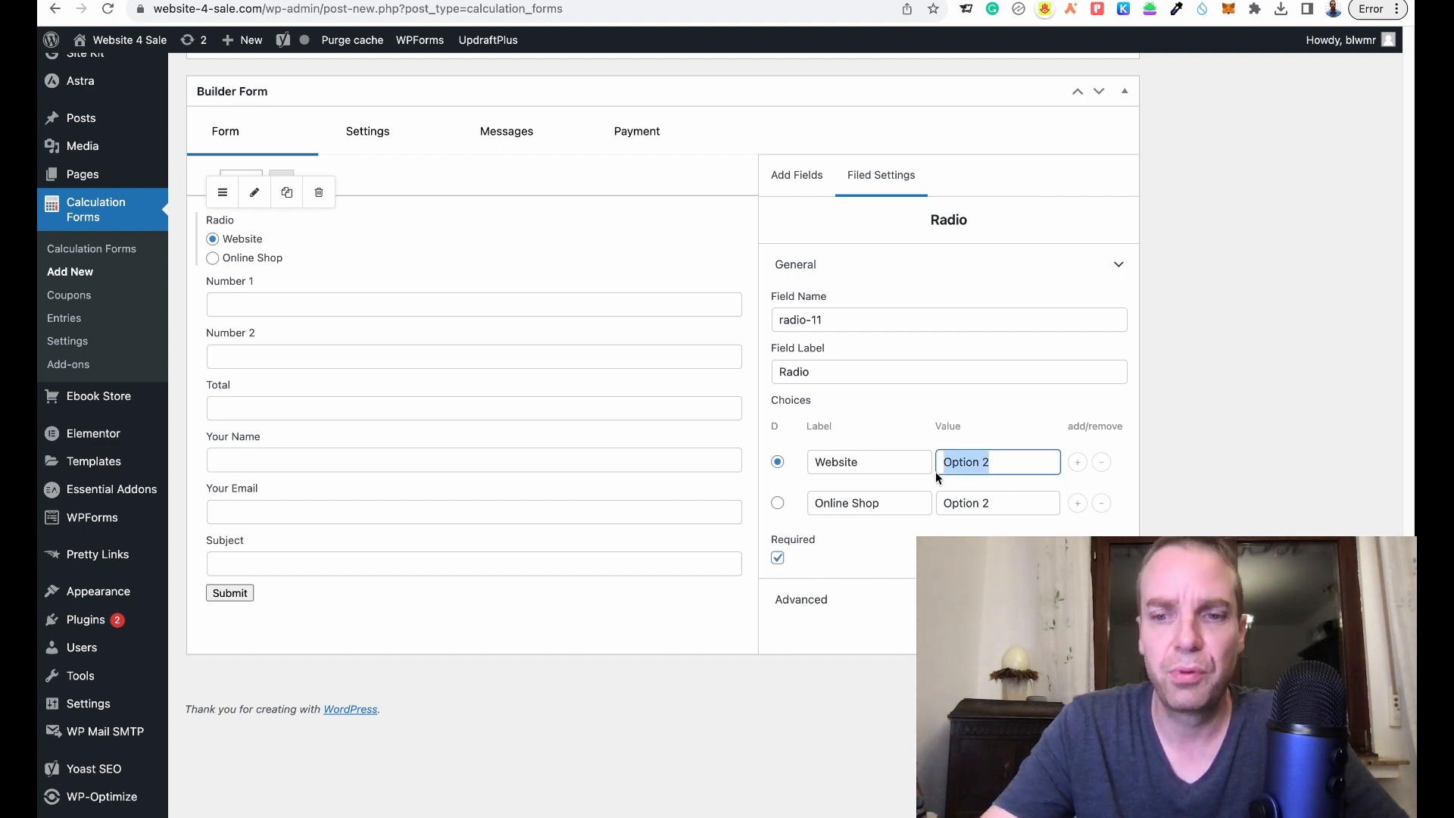
type("100")
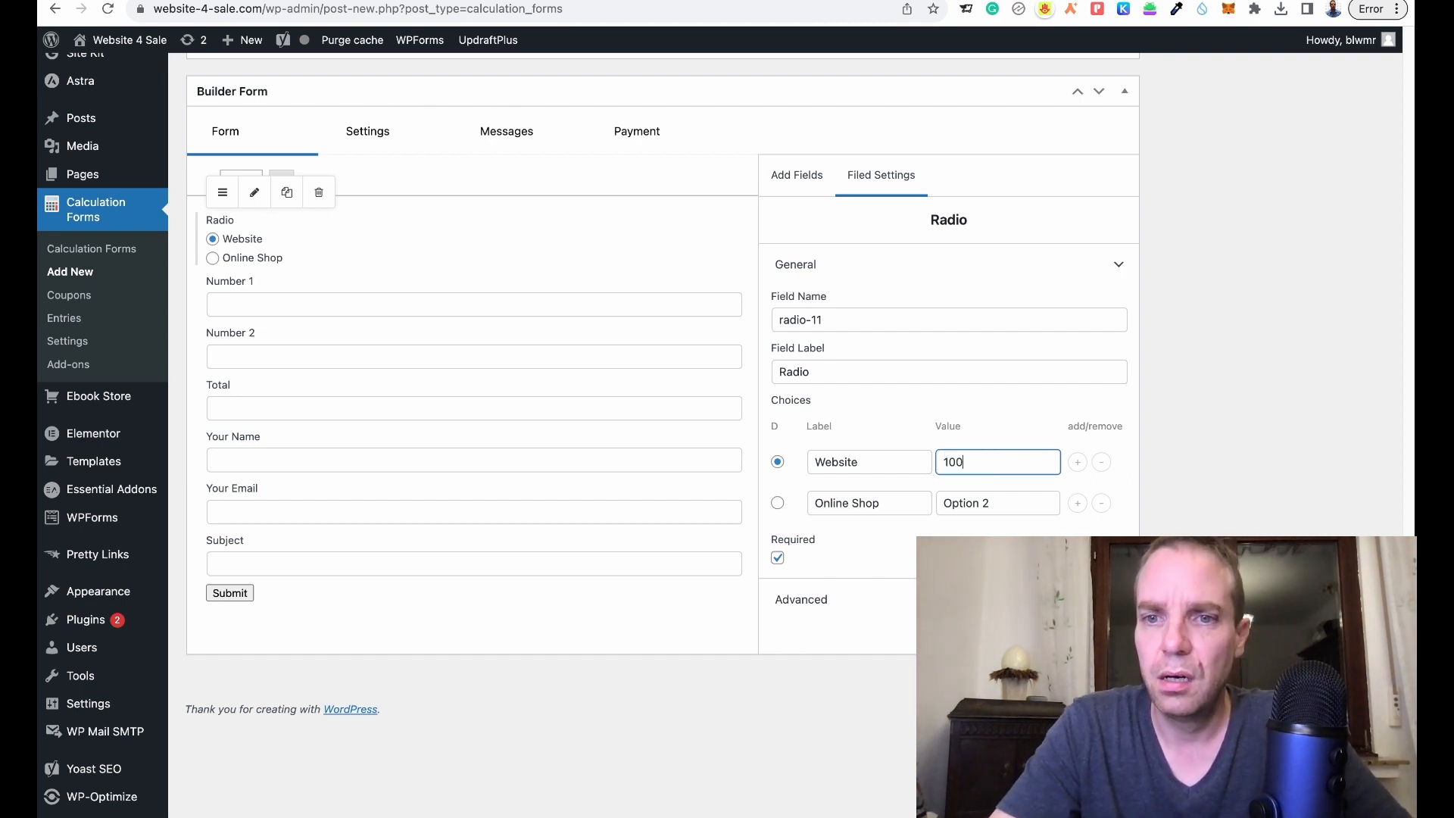
triple_click(999, 501)
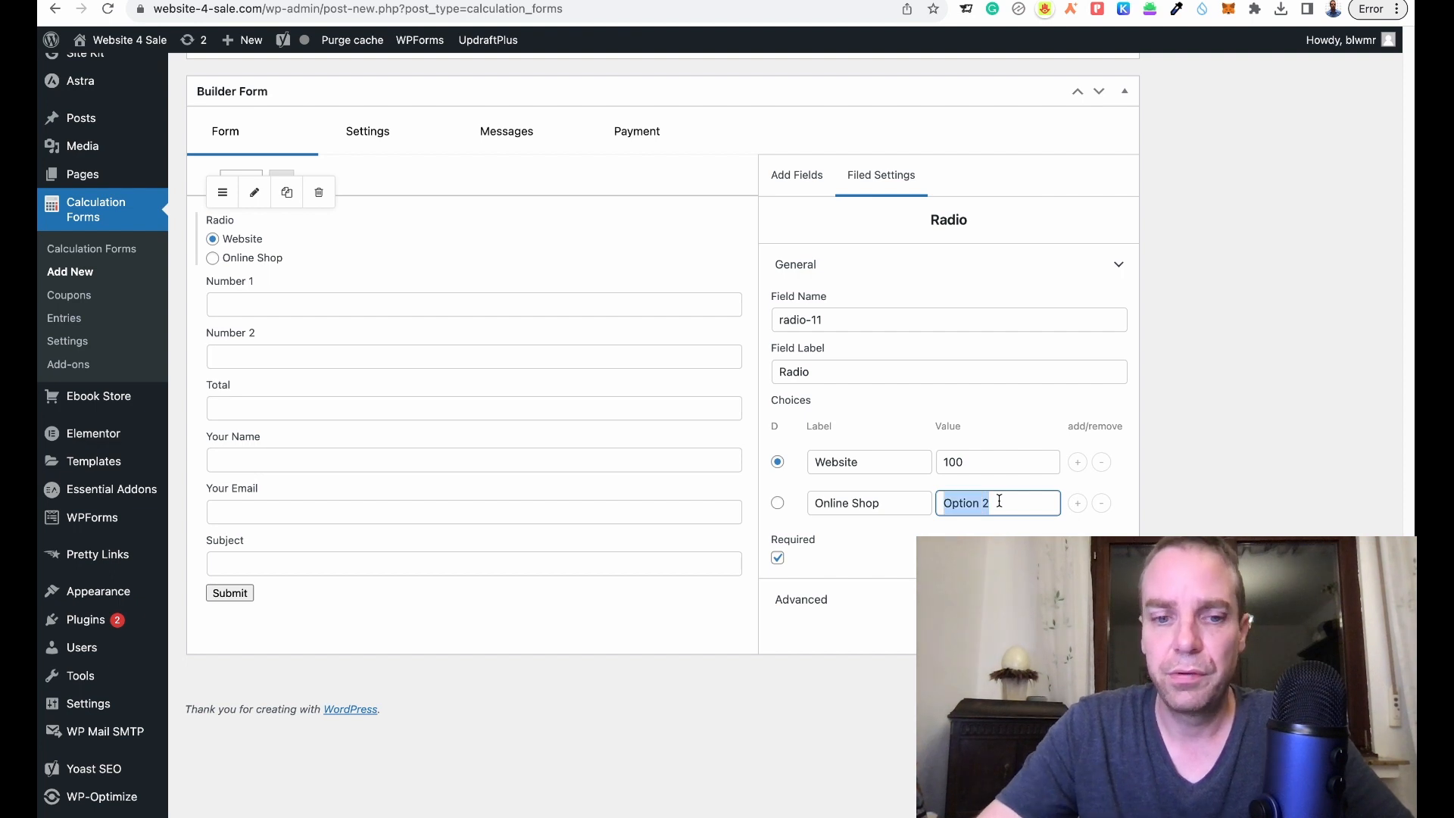
type("200")
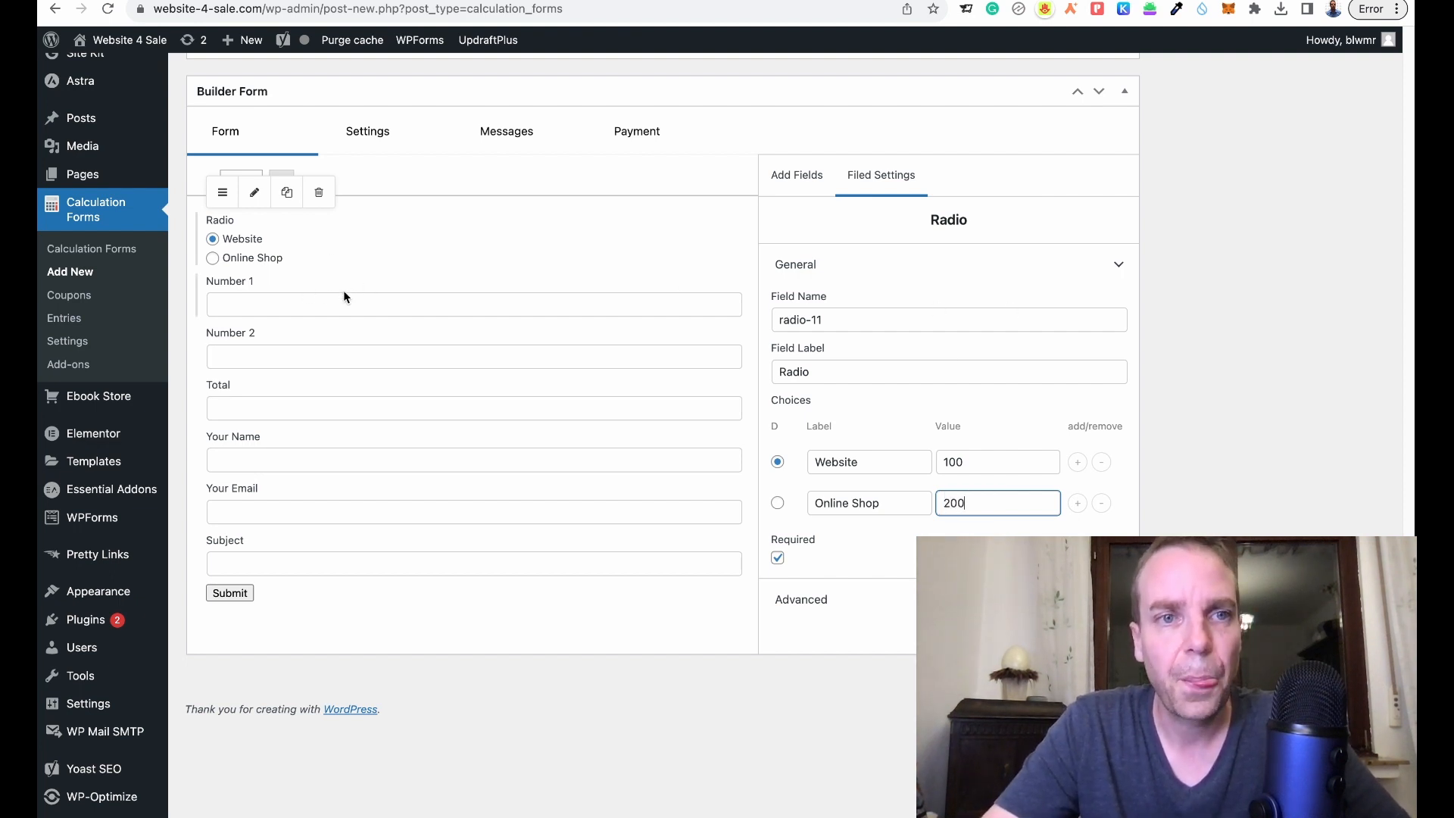
left_click(451, 183)
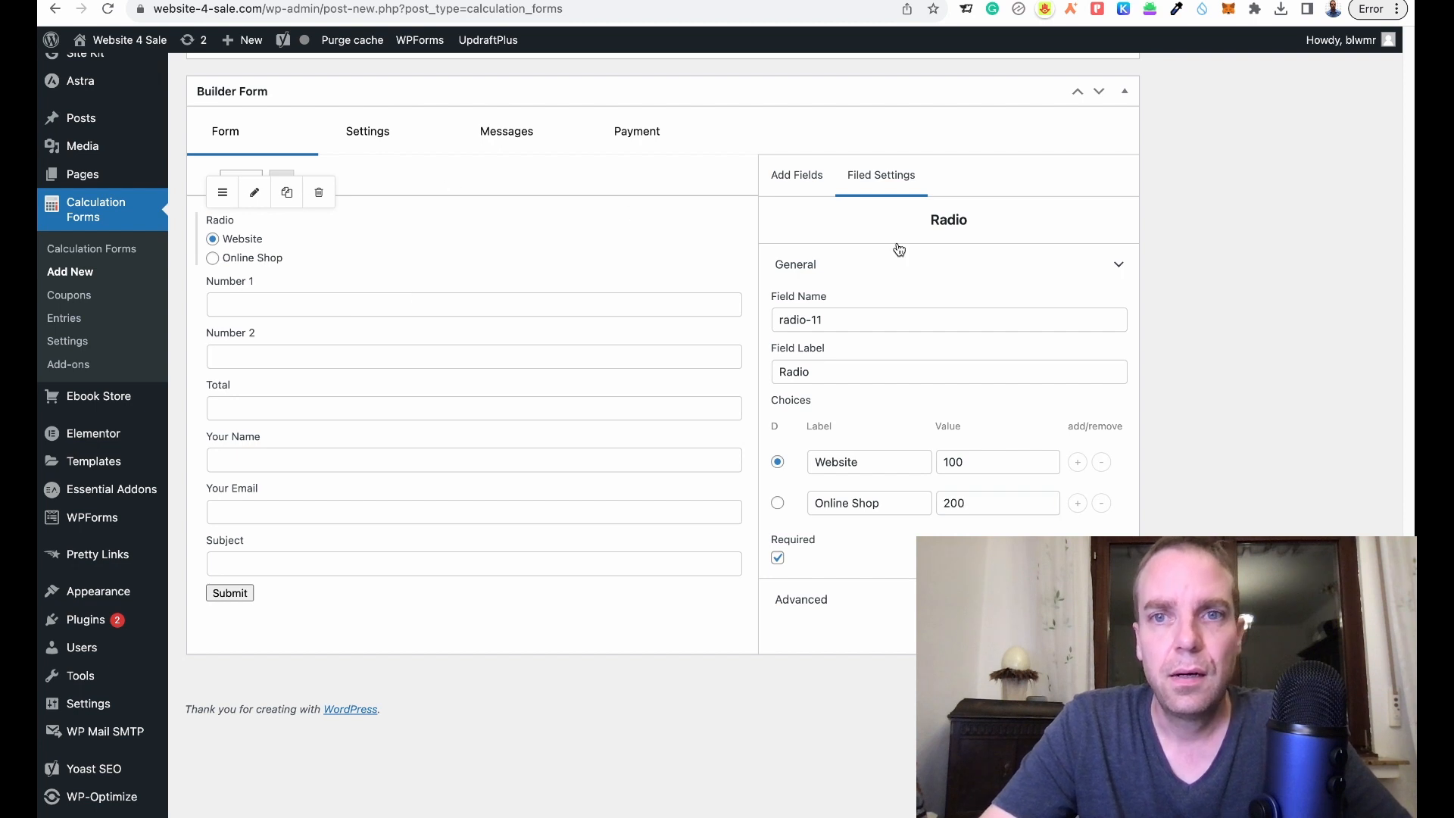
left_click(810, 189)
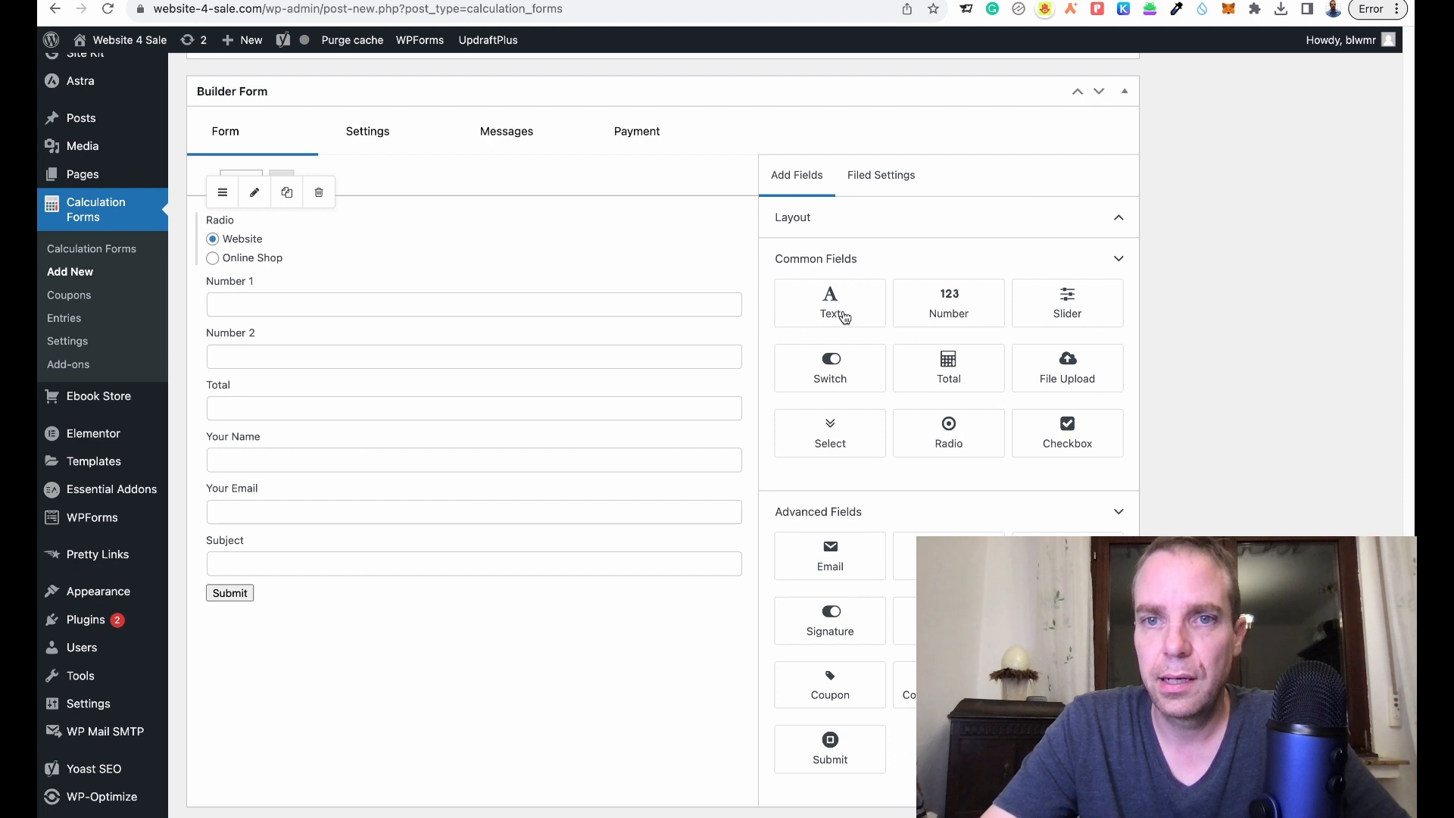
- Replace a stray Text field with an HTML block reading 'What kind of website do you need?'
left_click_drag(845, 317, 407, 228)
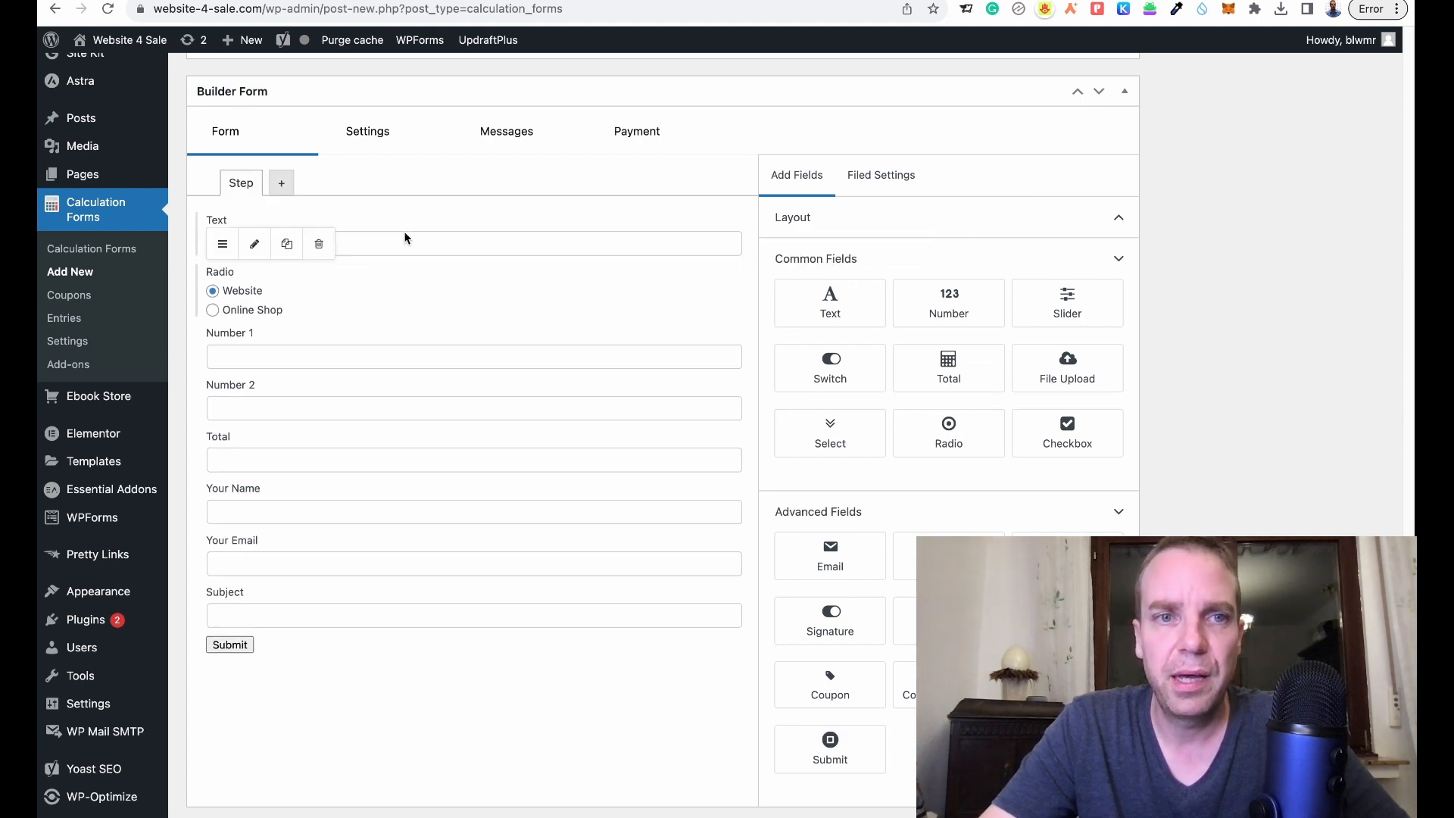
left_click(375, 227)
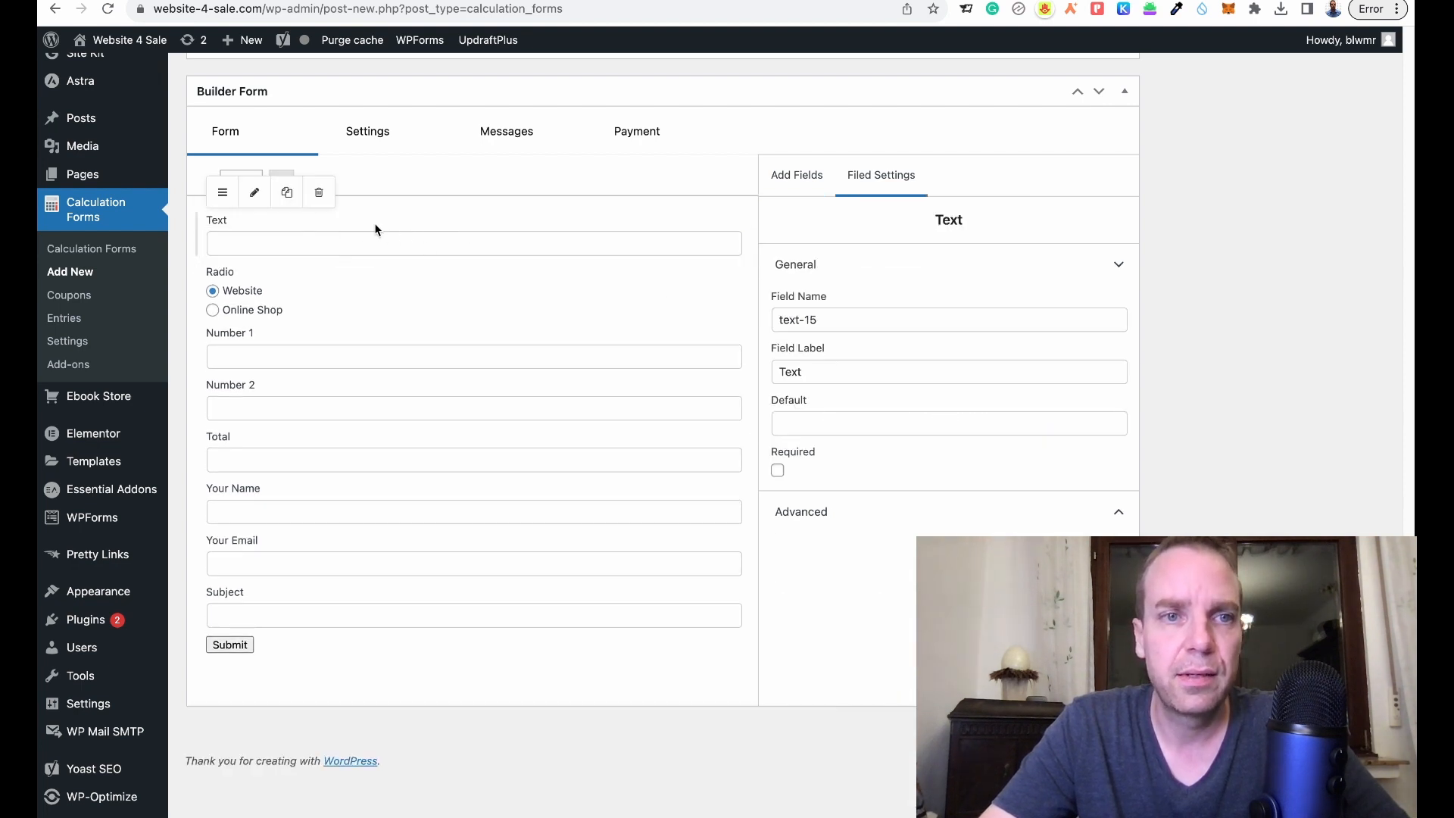
left_click(318, 193)
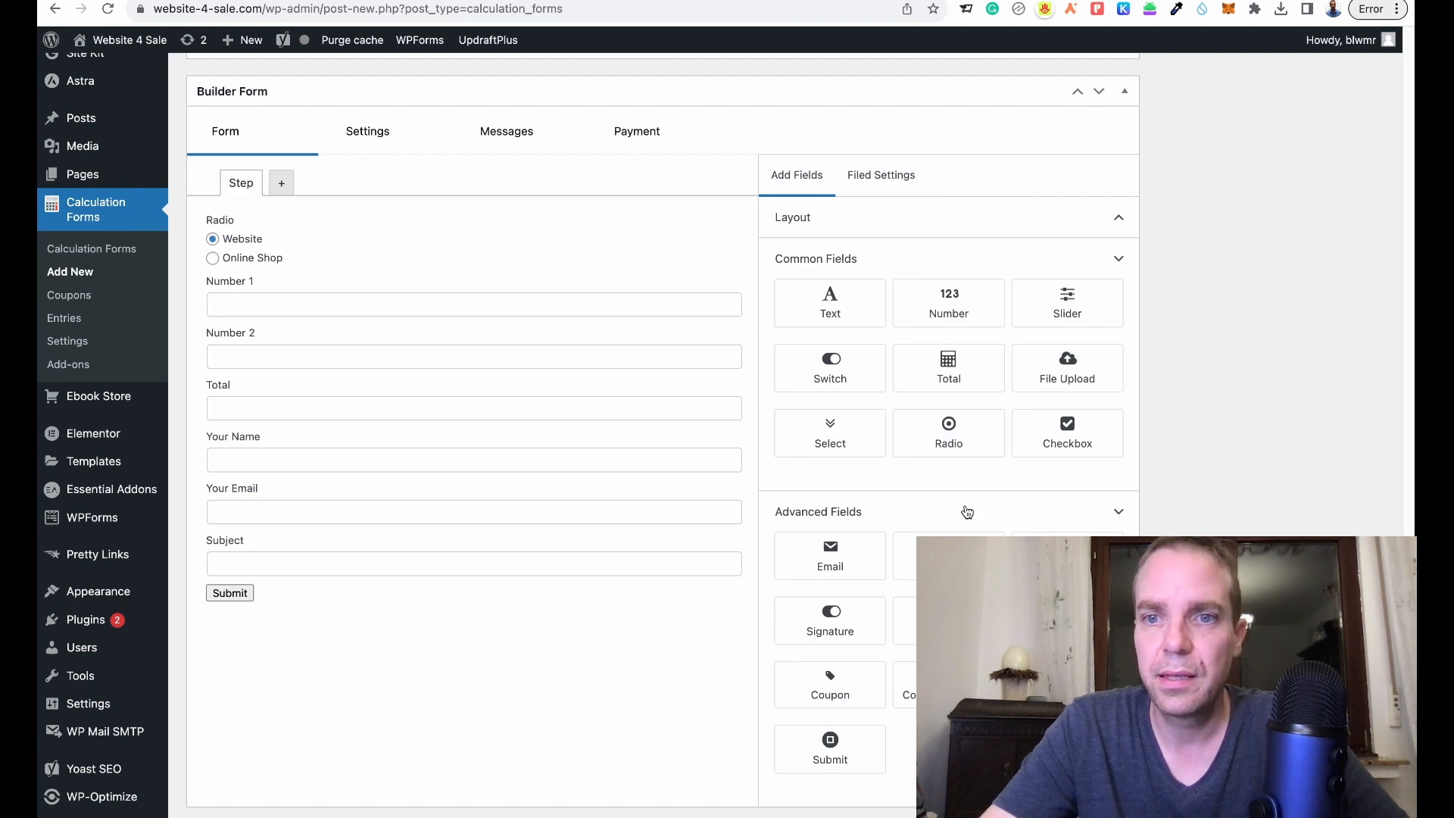
left_click_drag(898, 619, 377, 259)
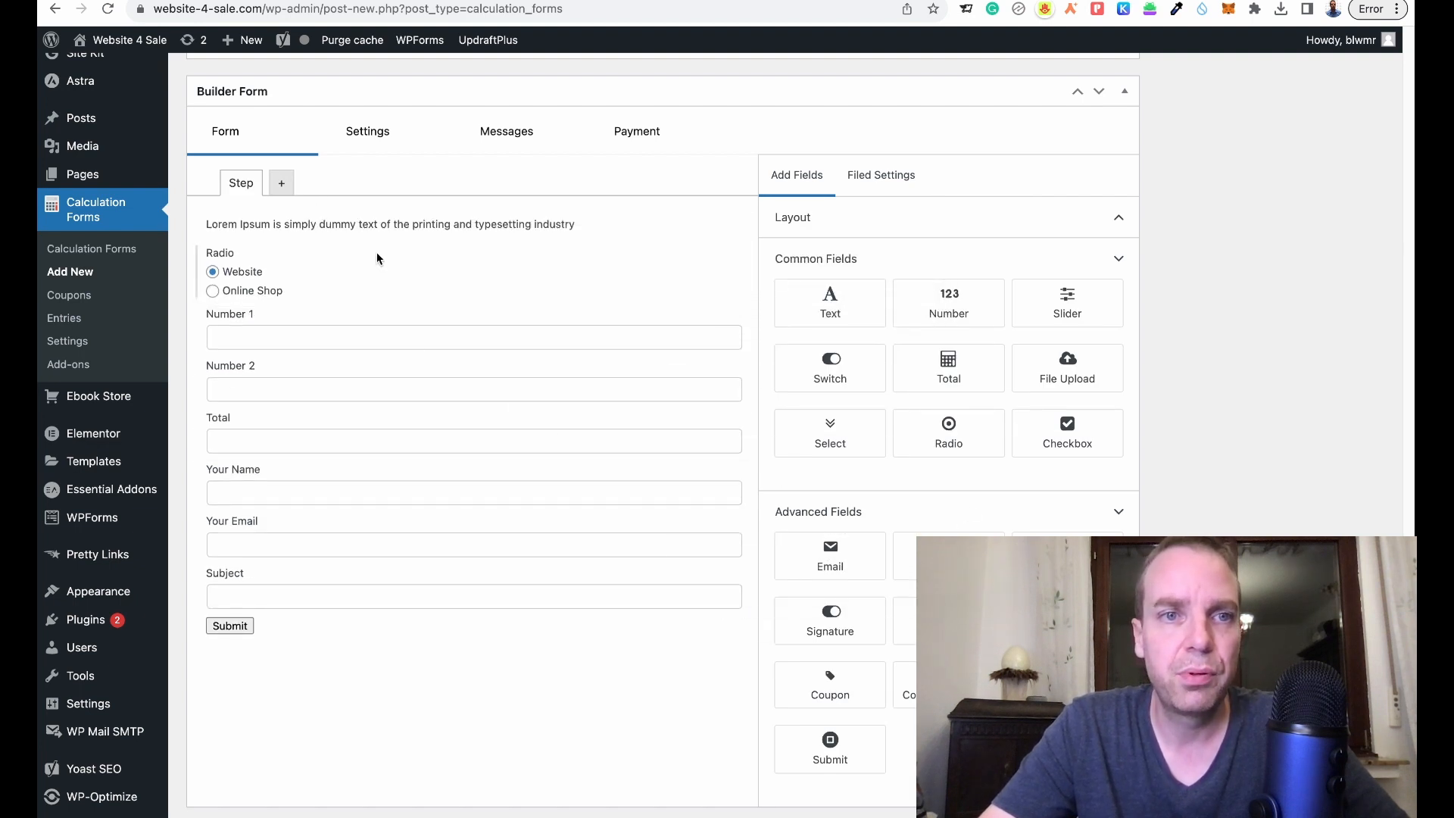
left_click(316, 222)
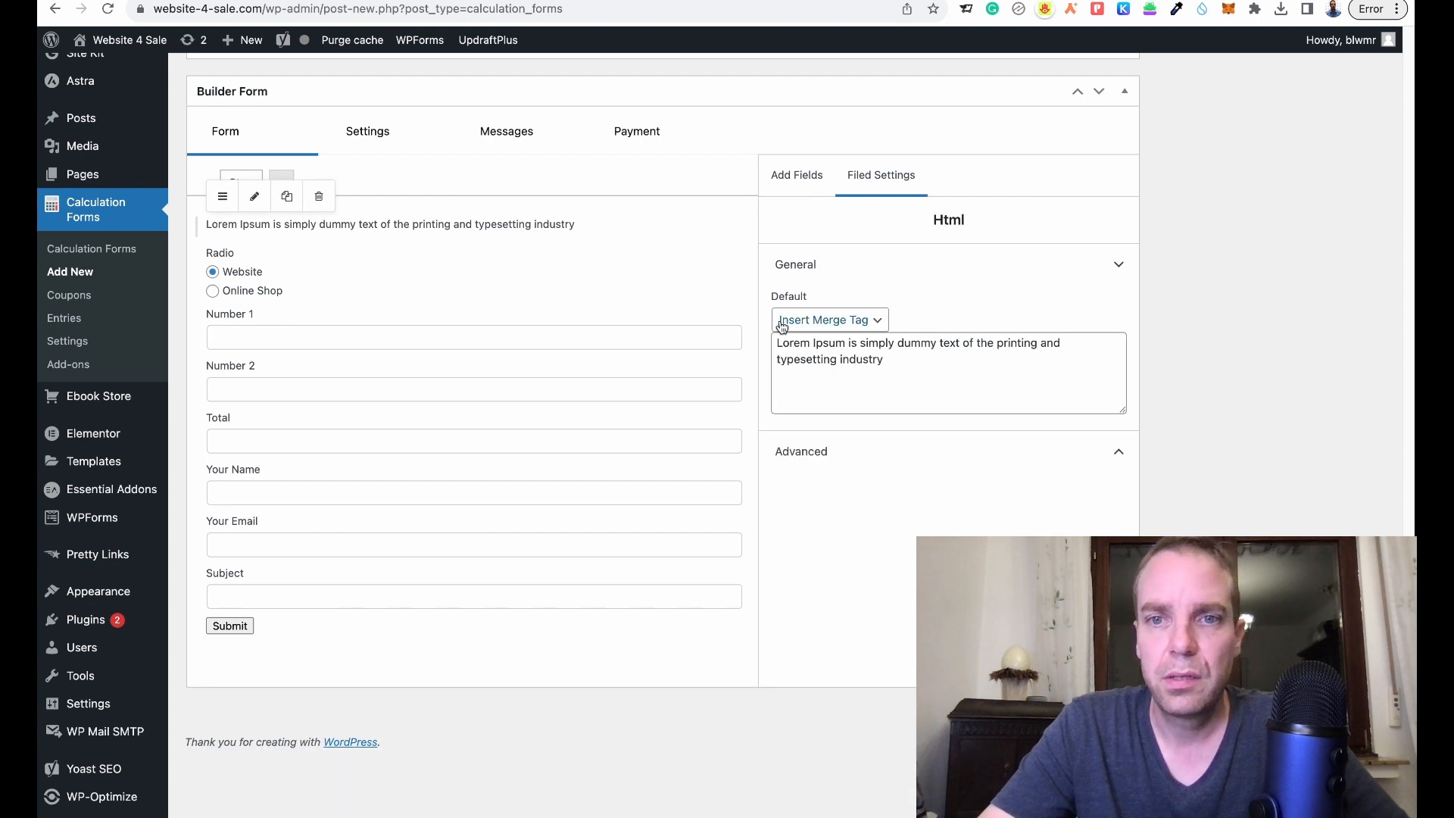
left_click_drag(906, 360, 775, 343)
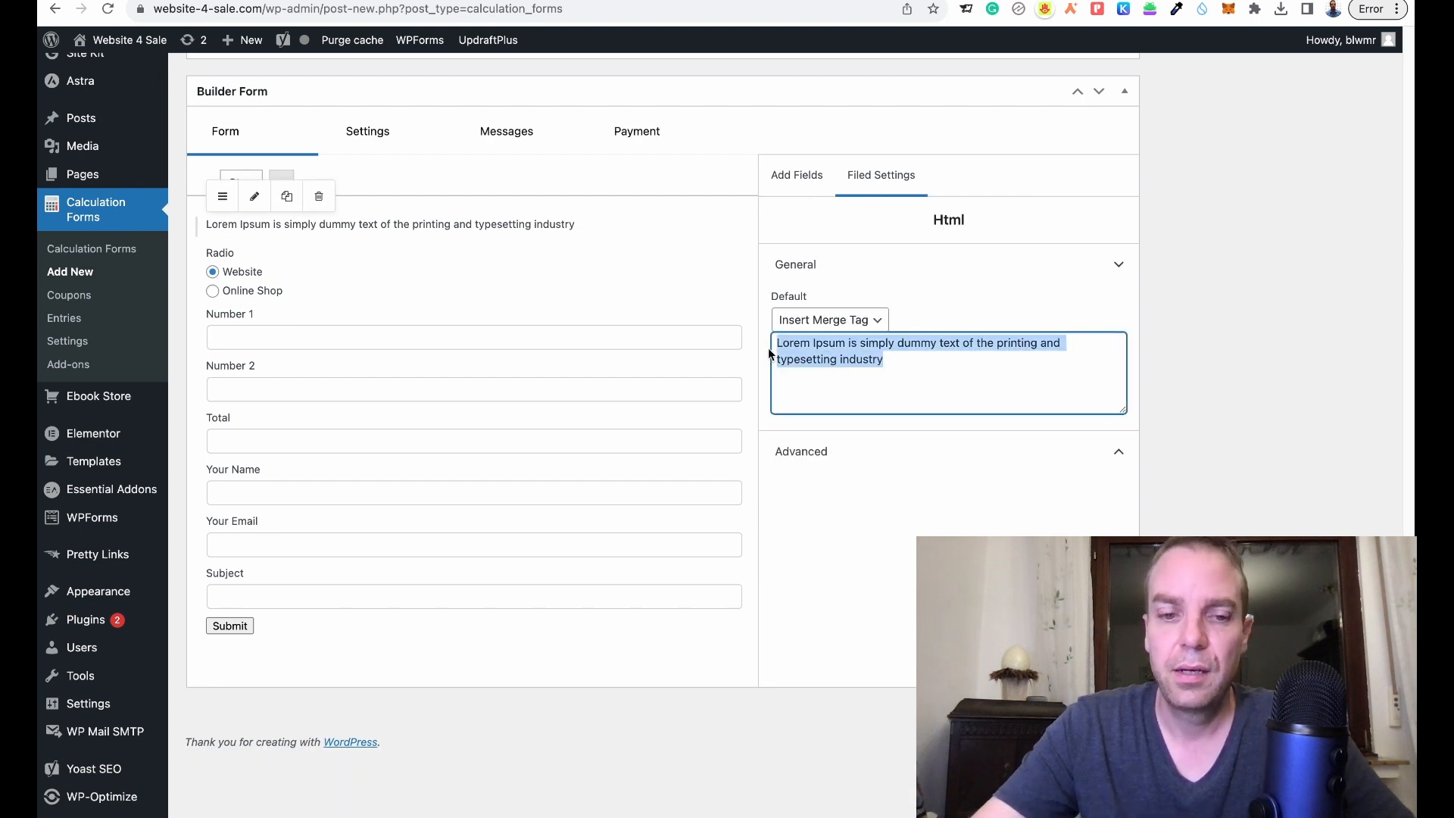
type("What ki")
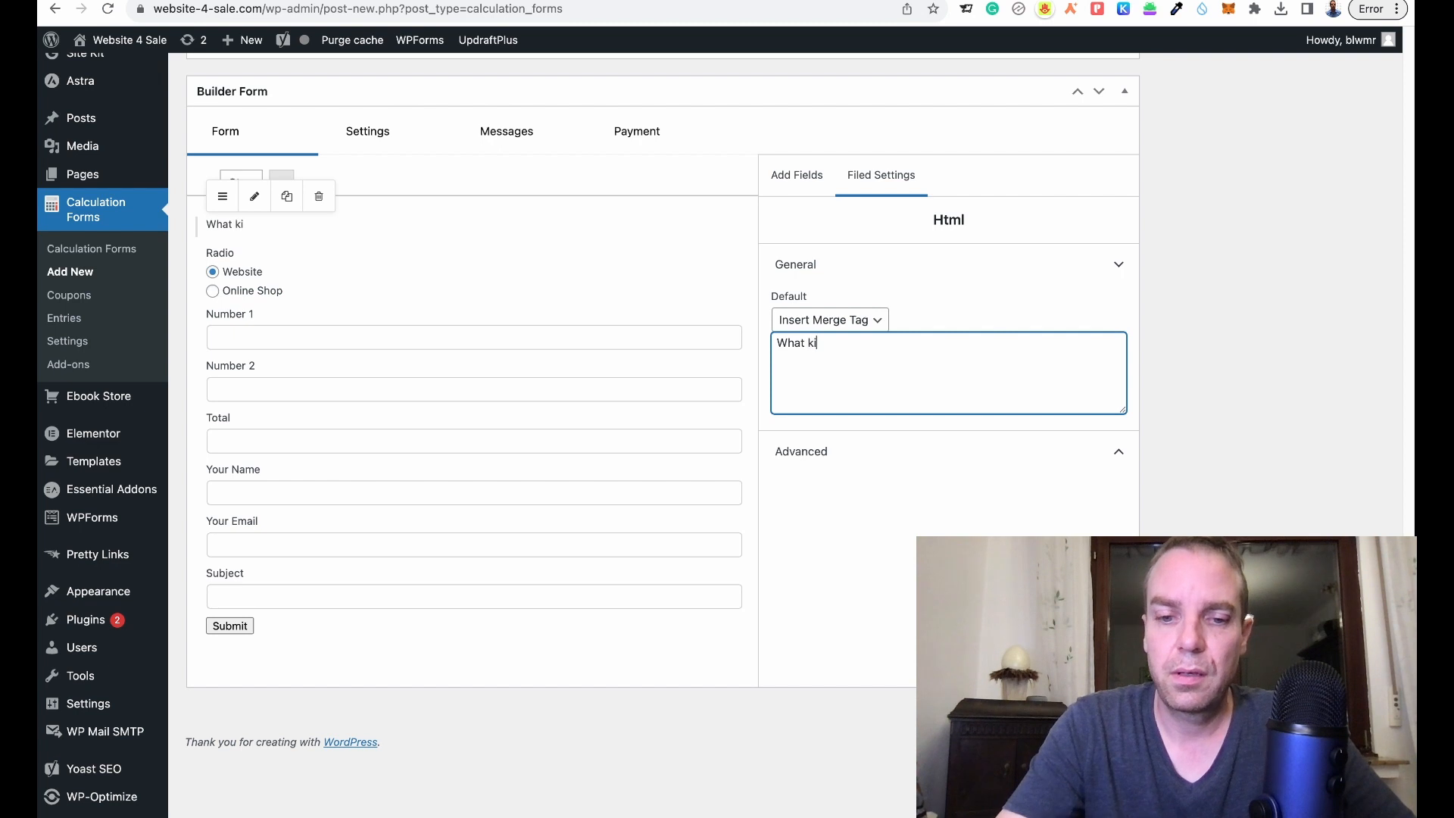
type("nd of webs")
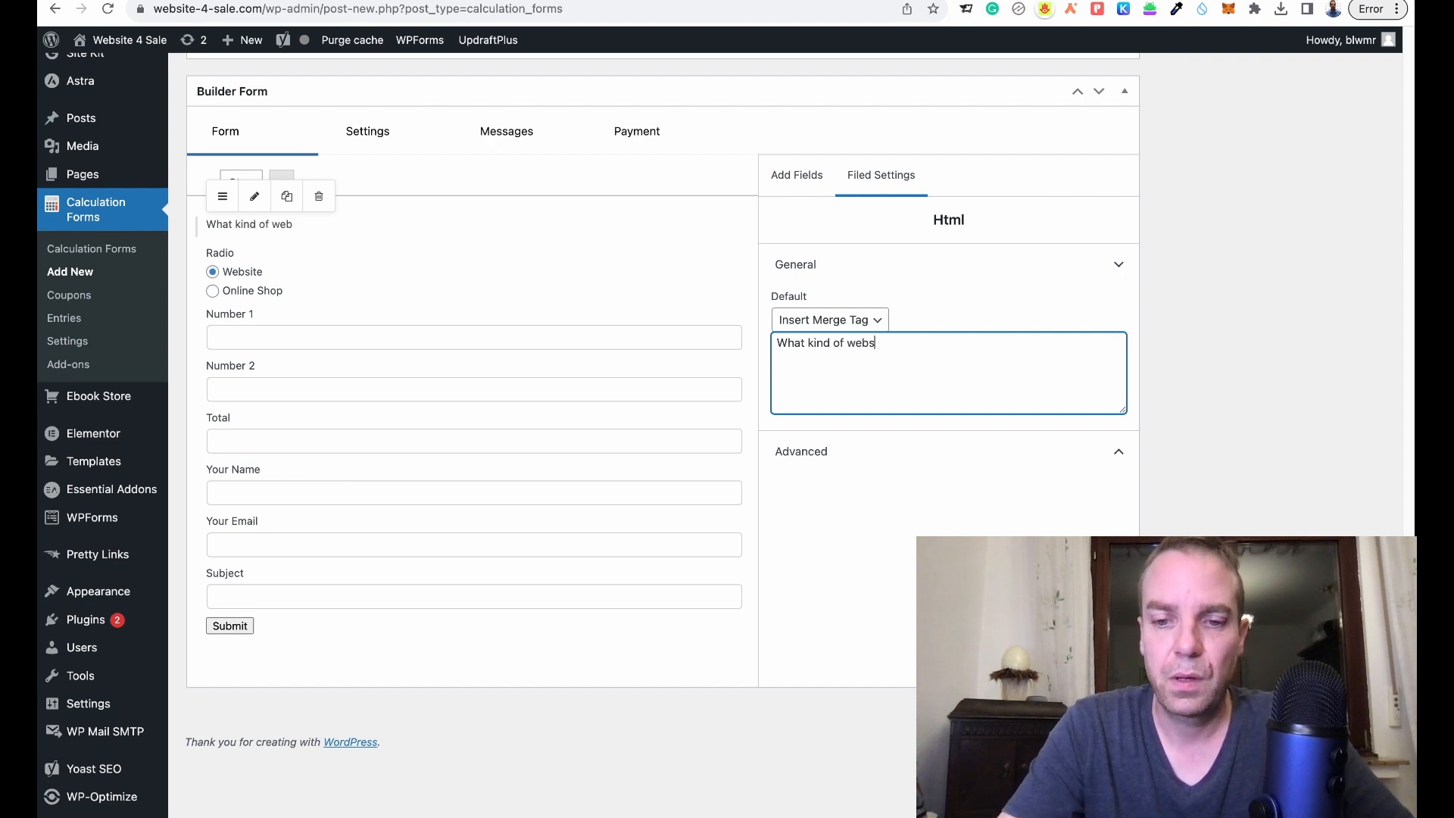
type("ite do")
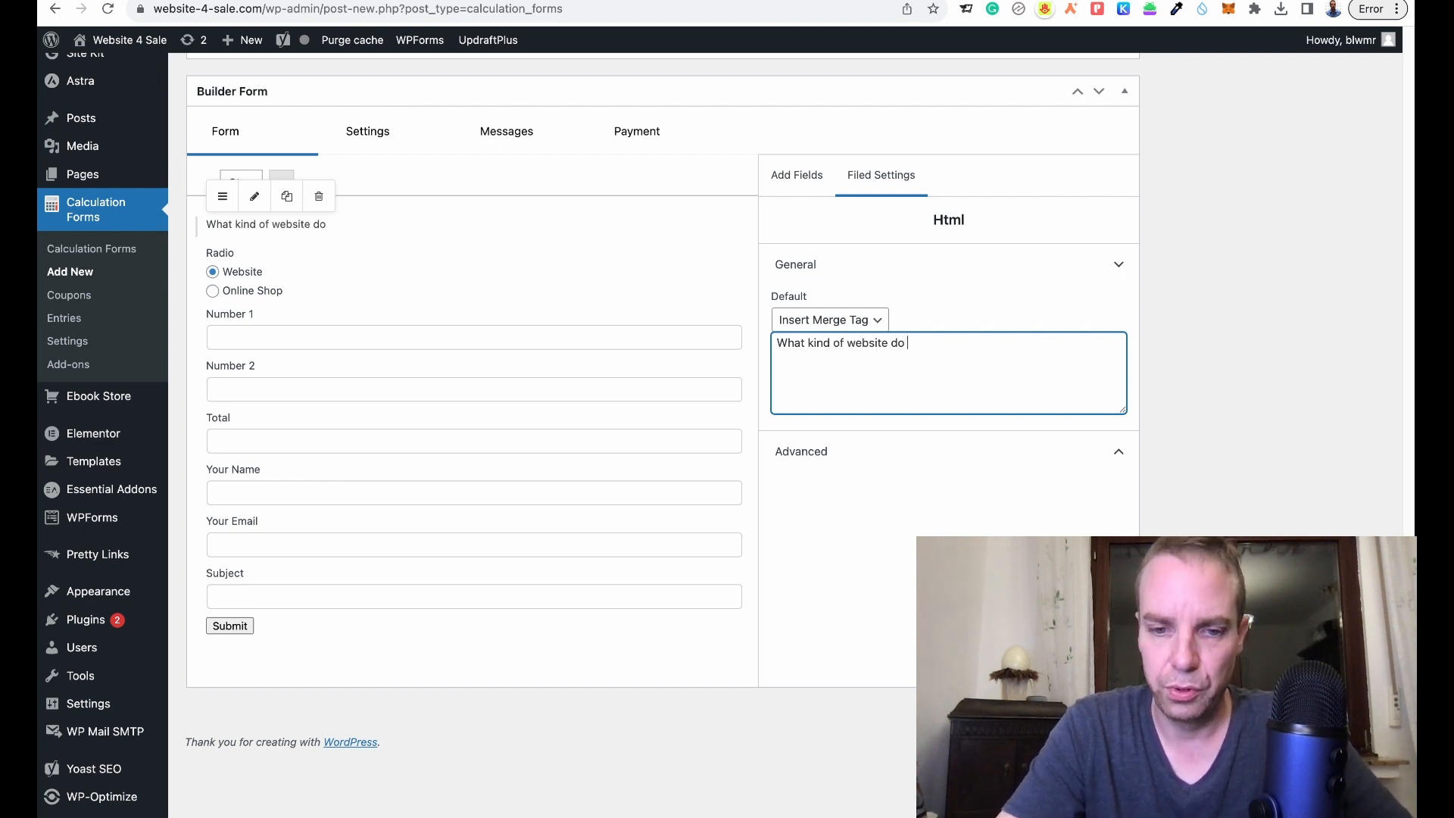
type(" you need?")
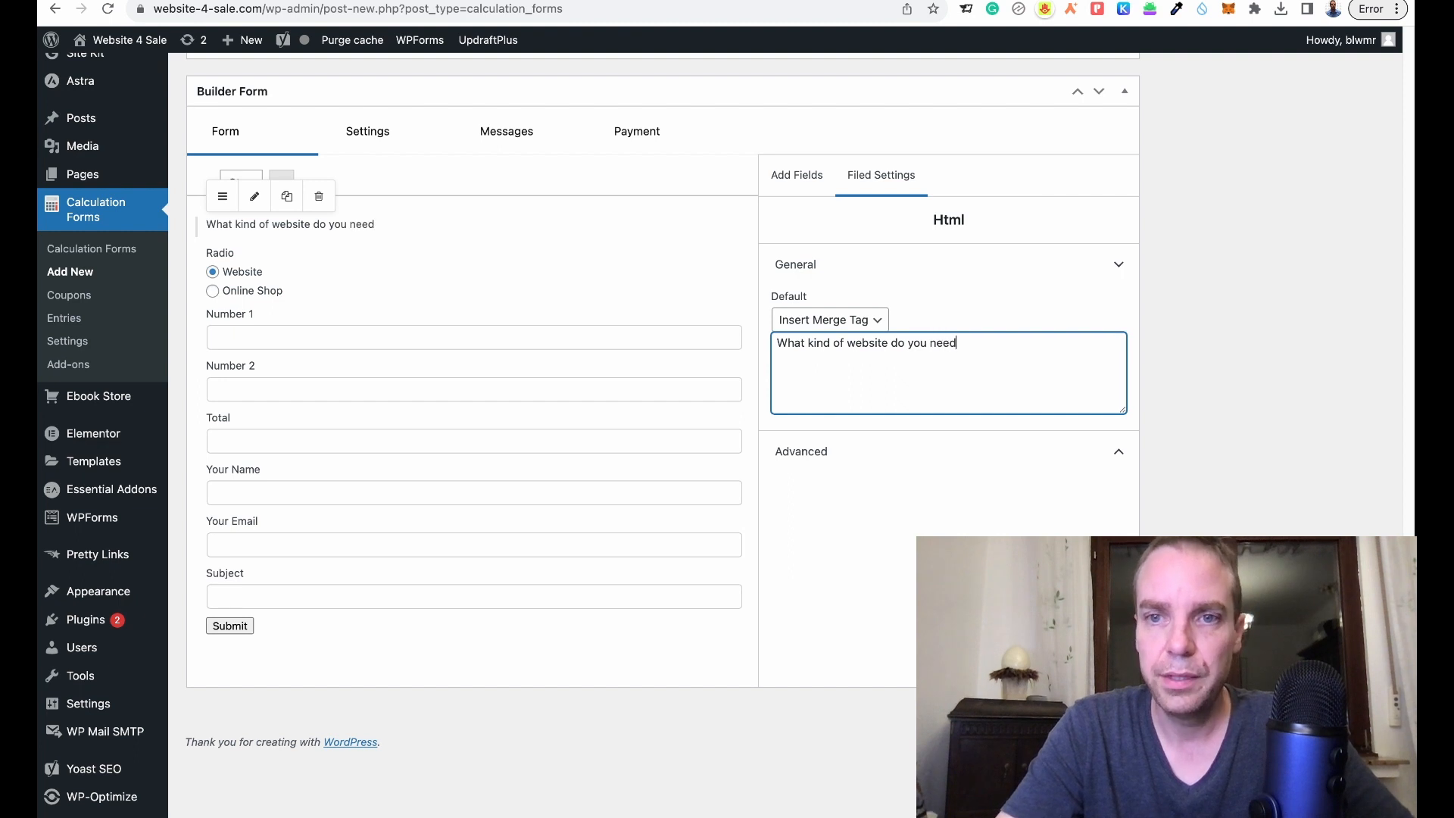
- Wrap the question in <b></b> tags so it displays bold
left_click(779, 350)
type(">")
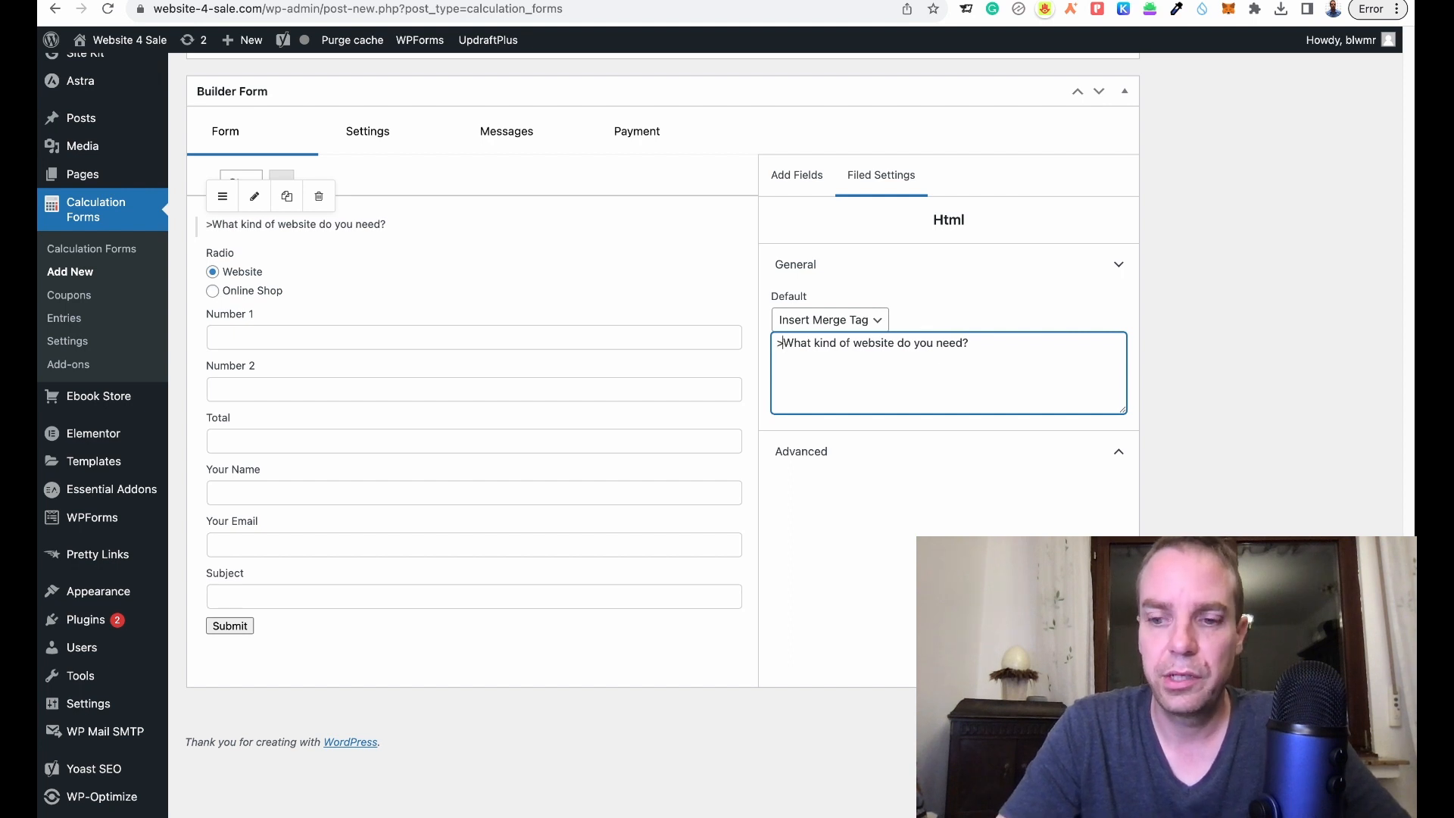
left_click(777, 344)
type("<")
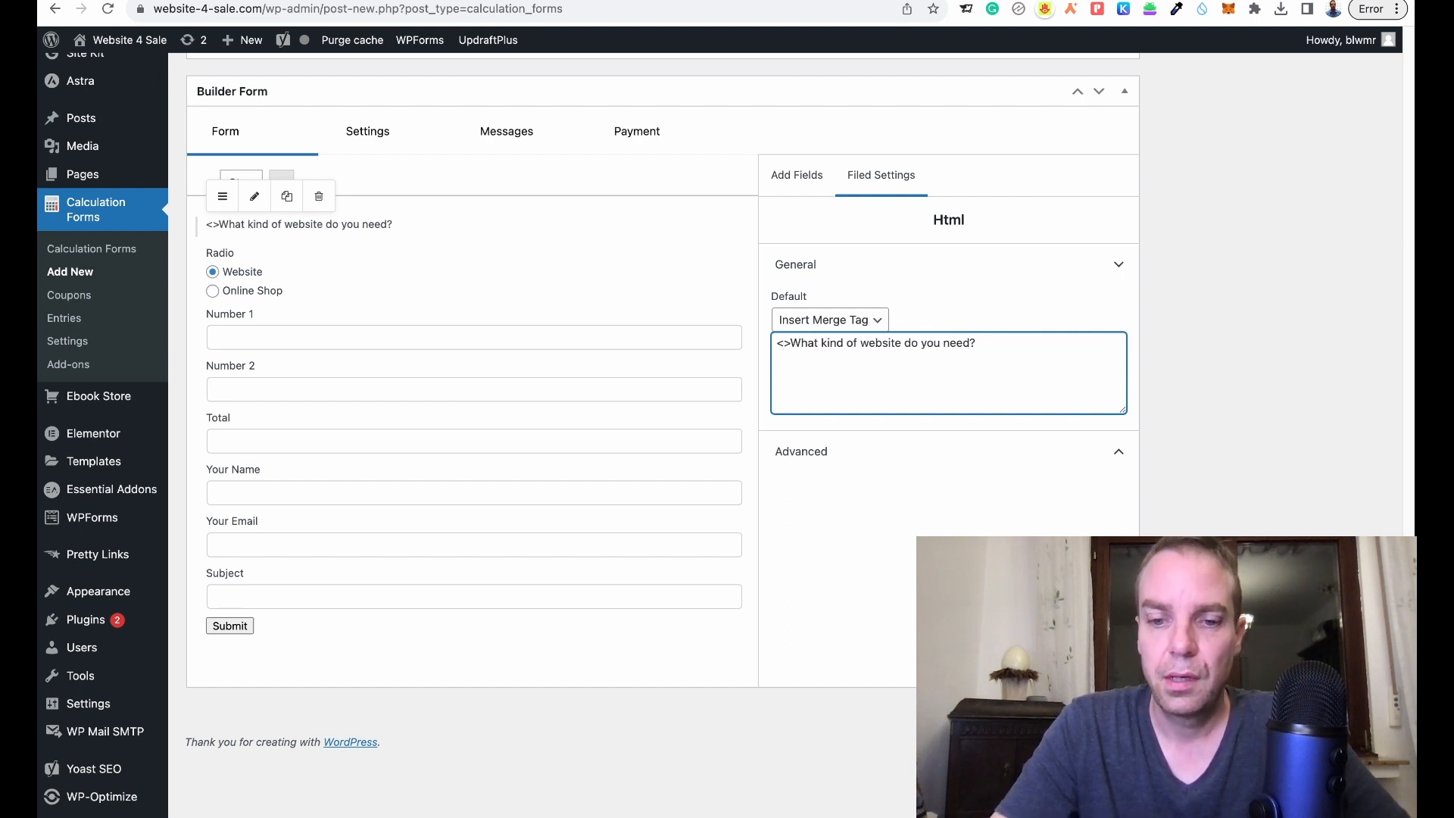
type("b")
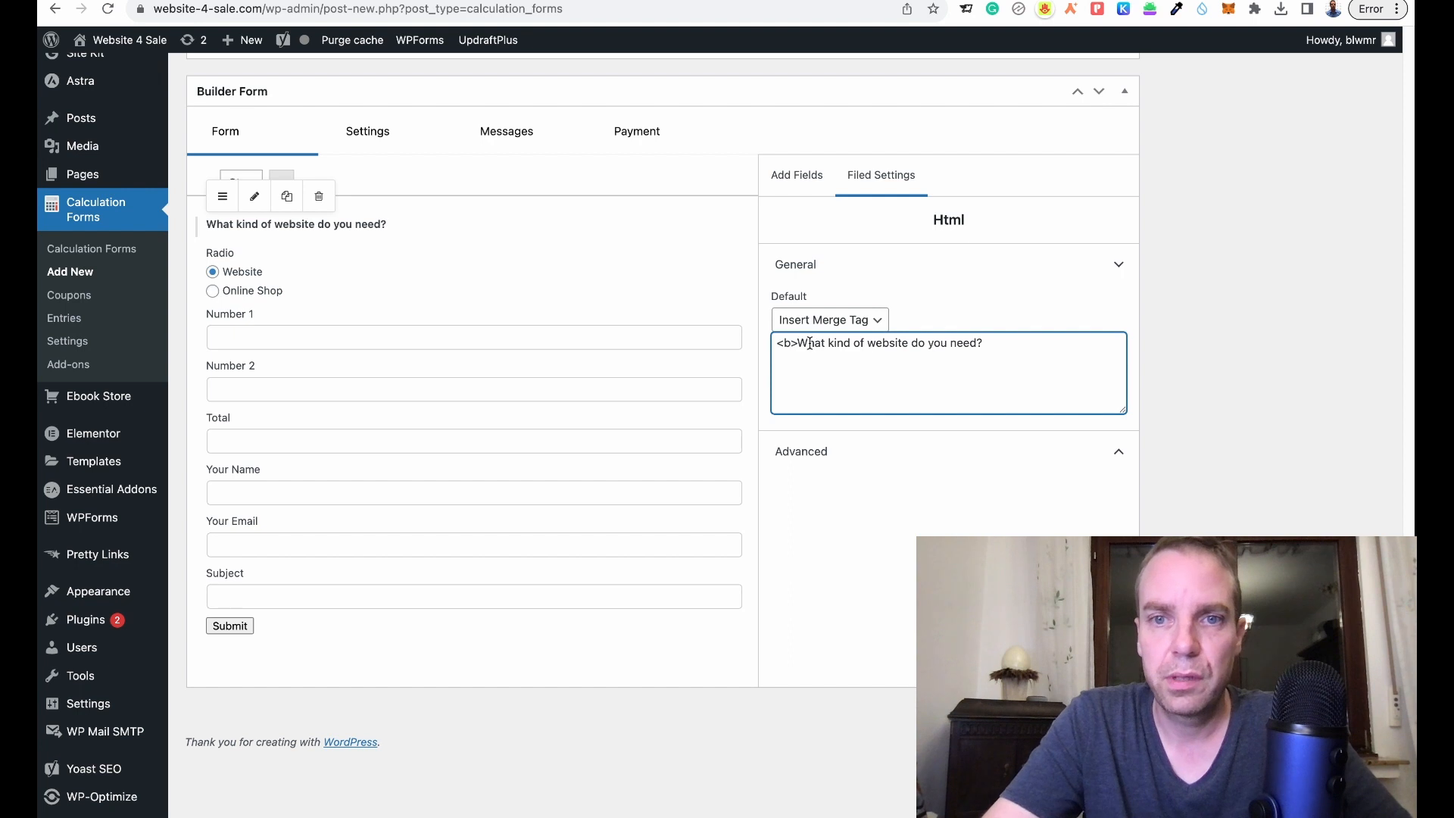
left_click_drag(798, 345, 777, 345)
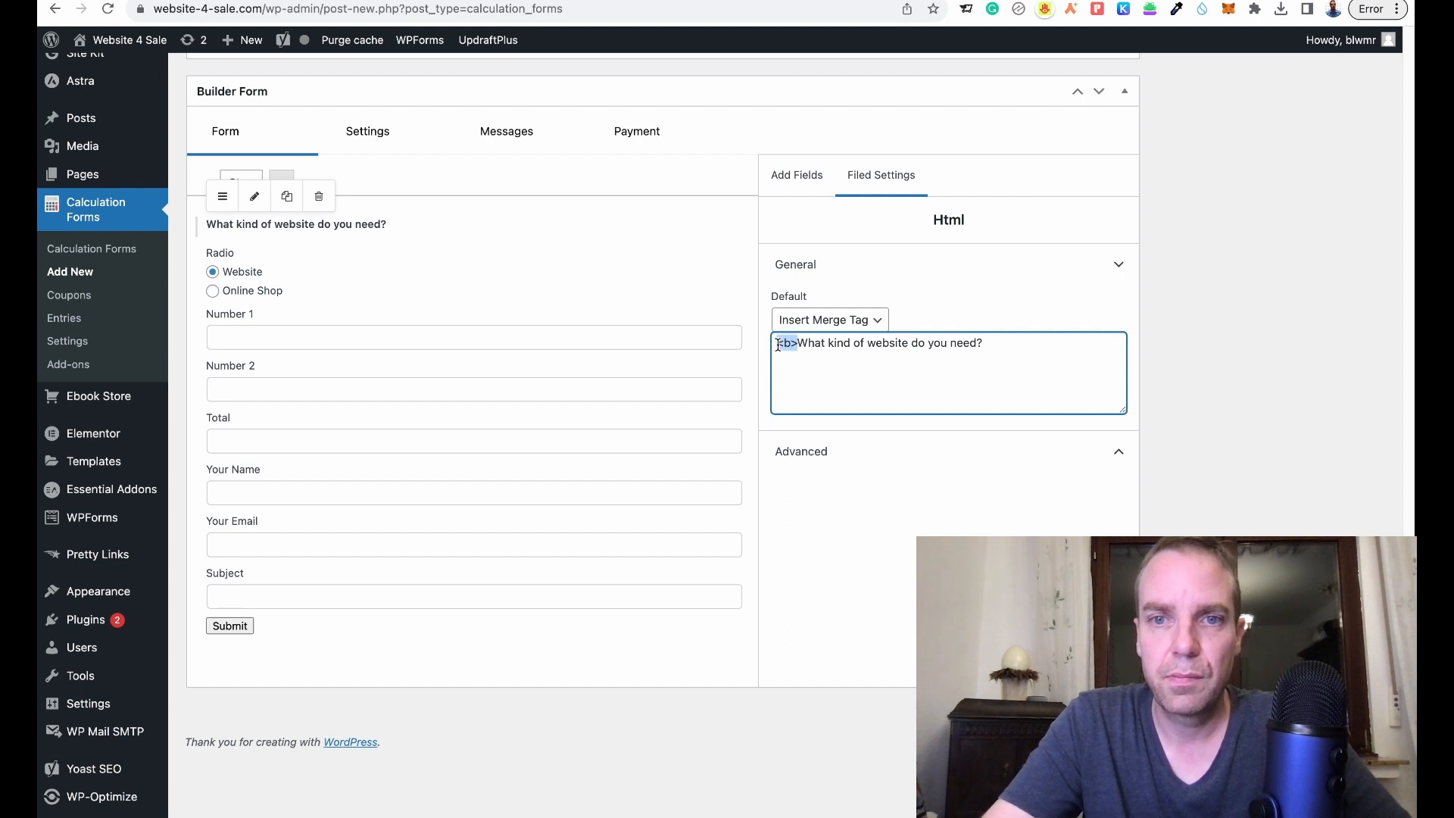
key("ctrl+c")
left_click(989, 345)
key("ctrl+v")
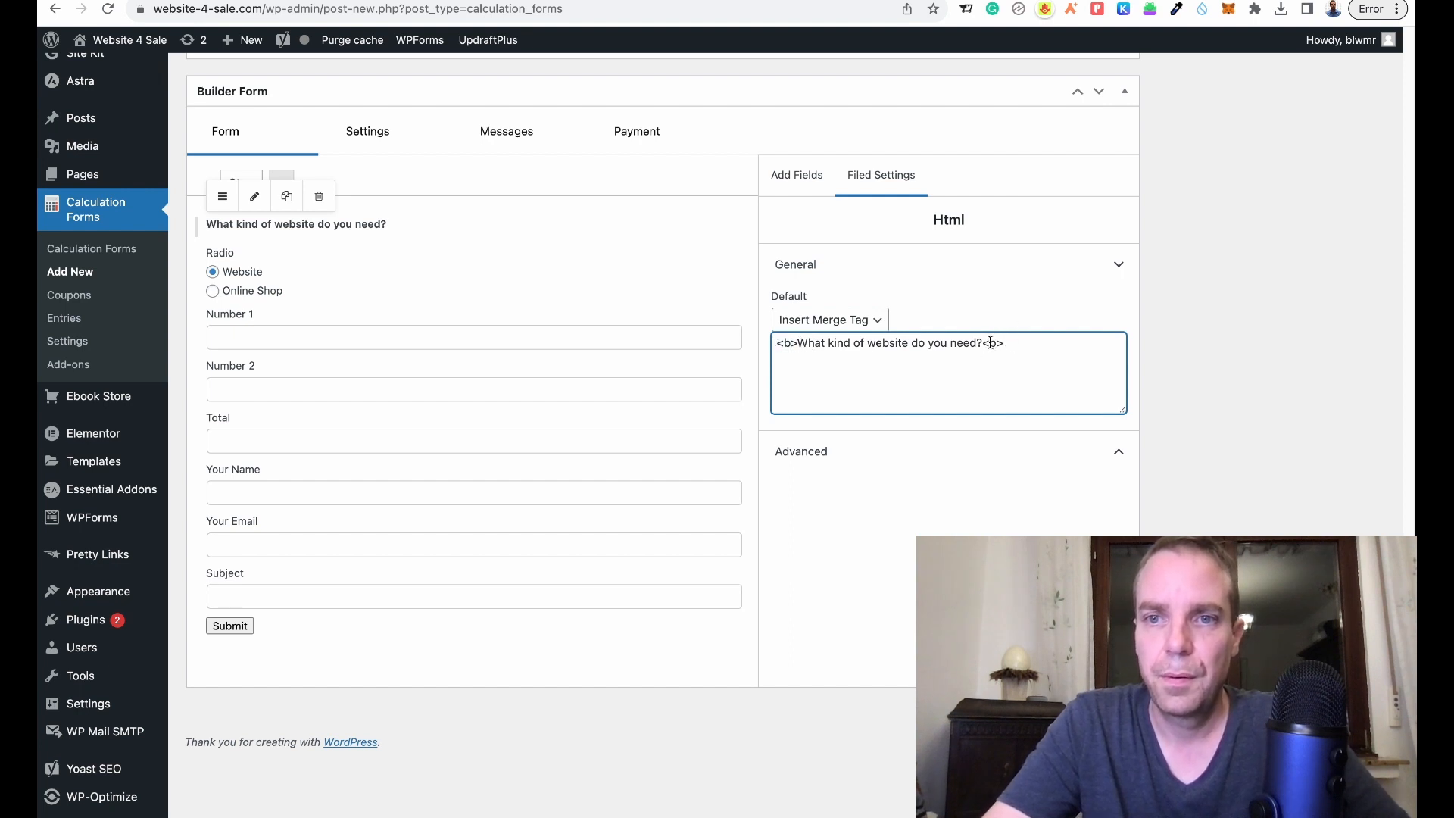
left_click(988, 343)
type("/")
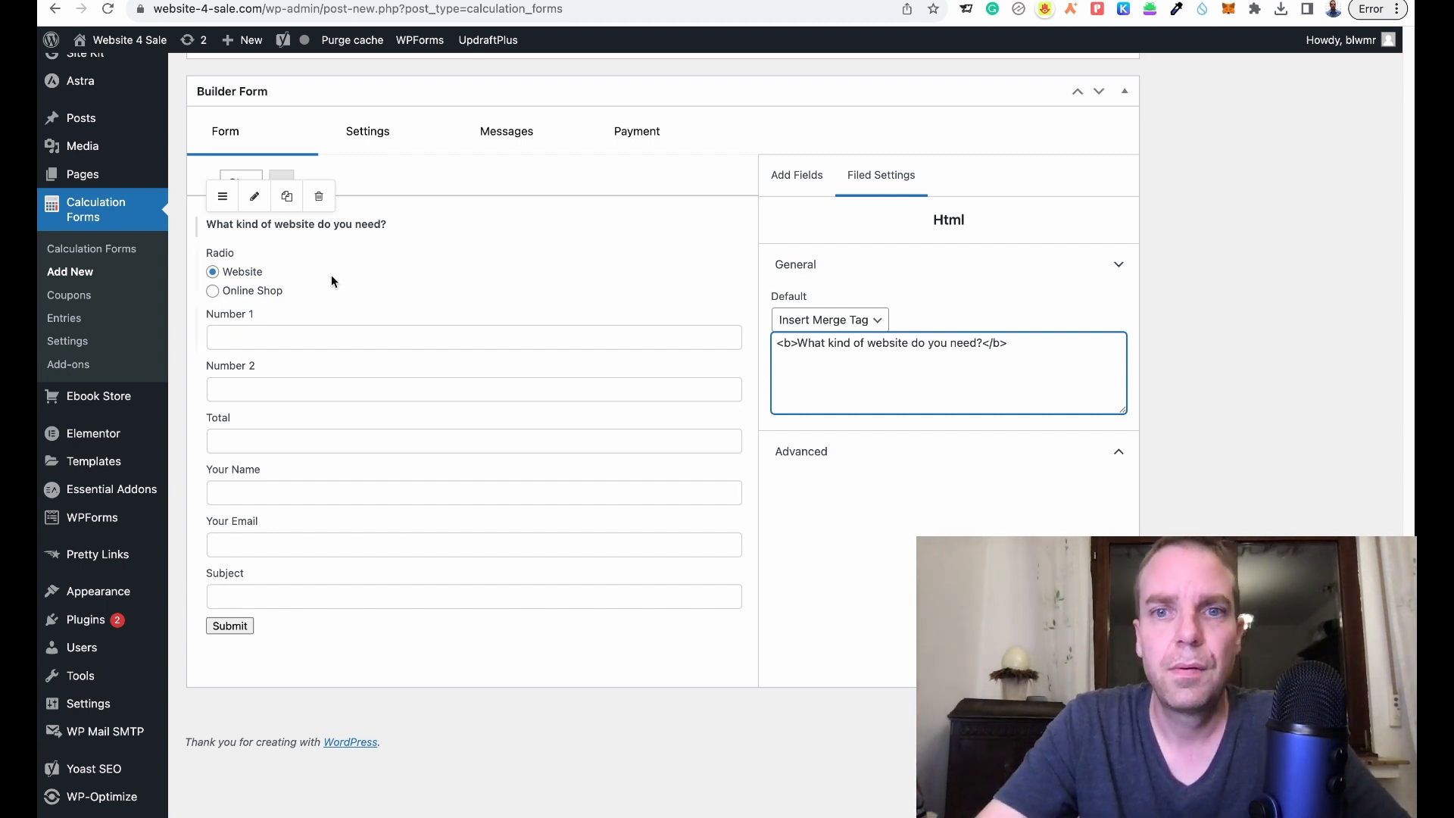
left_click(295, 263)
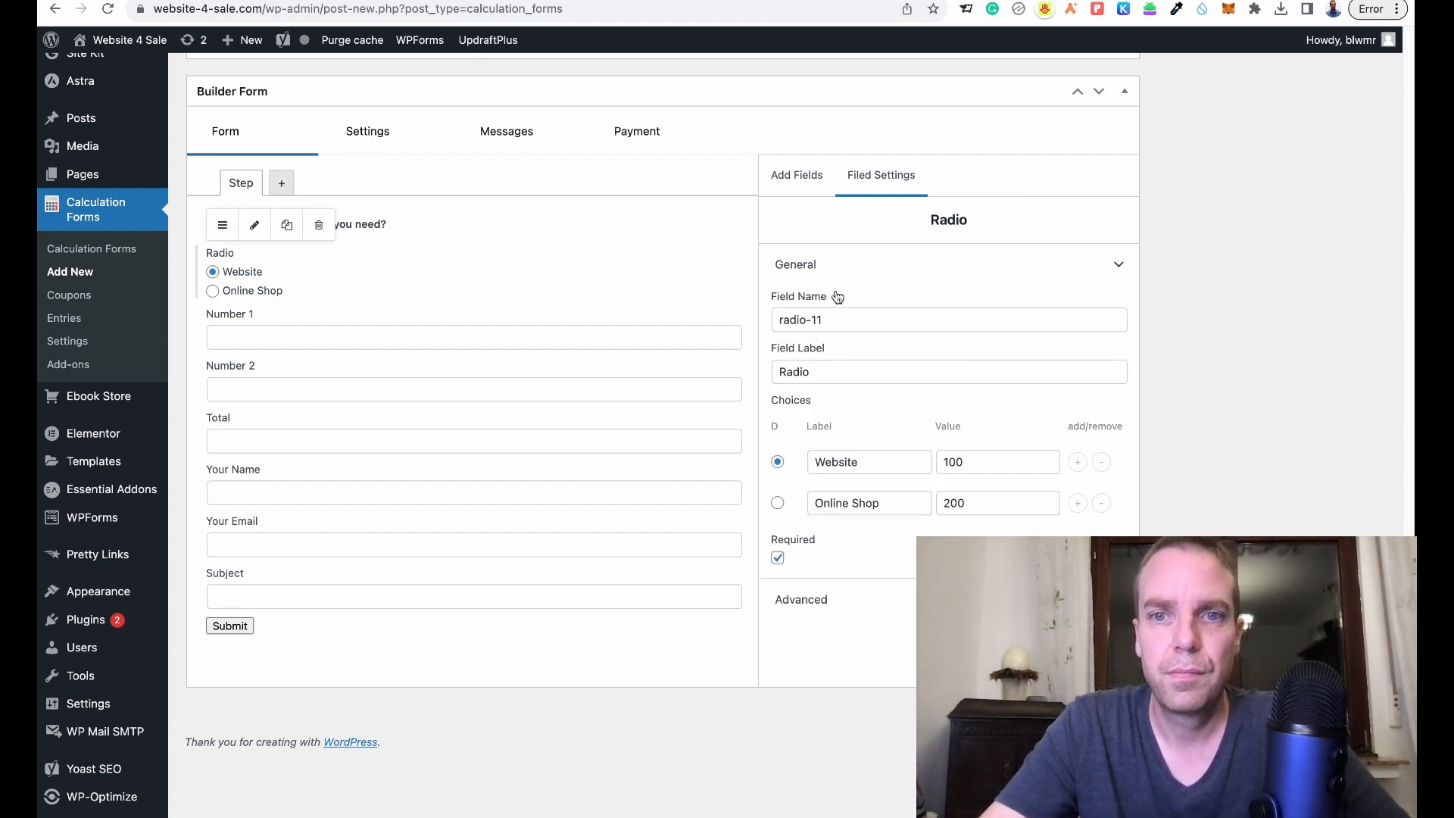
- Change the radio field's label from 'Radio' to 'Choose your service:'
left_click_drag(840, 368, 777, 366)
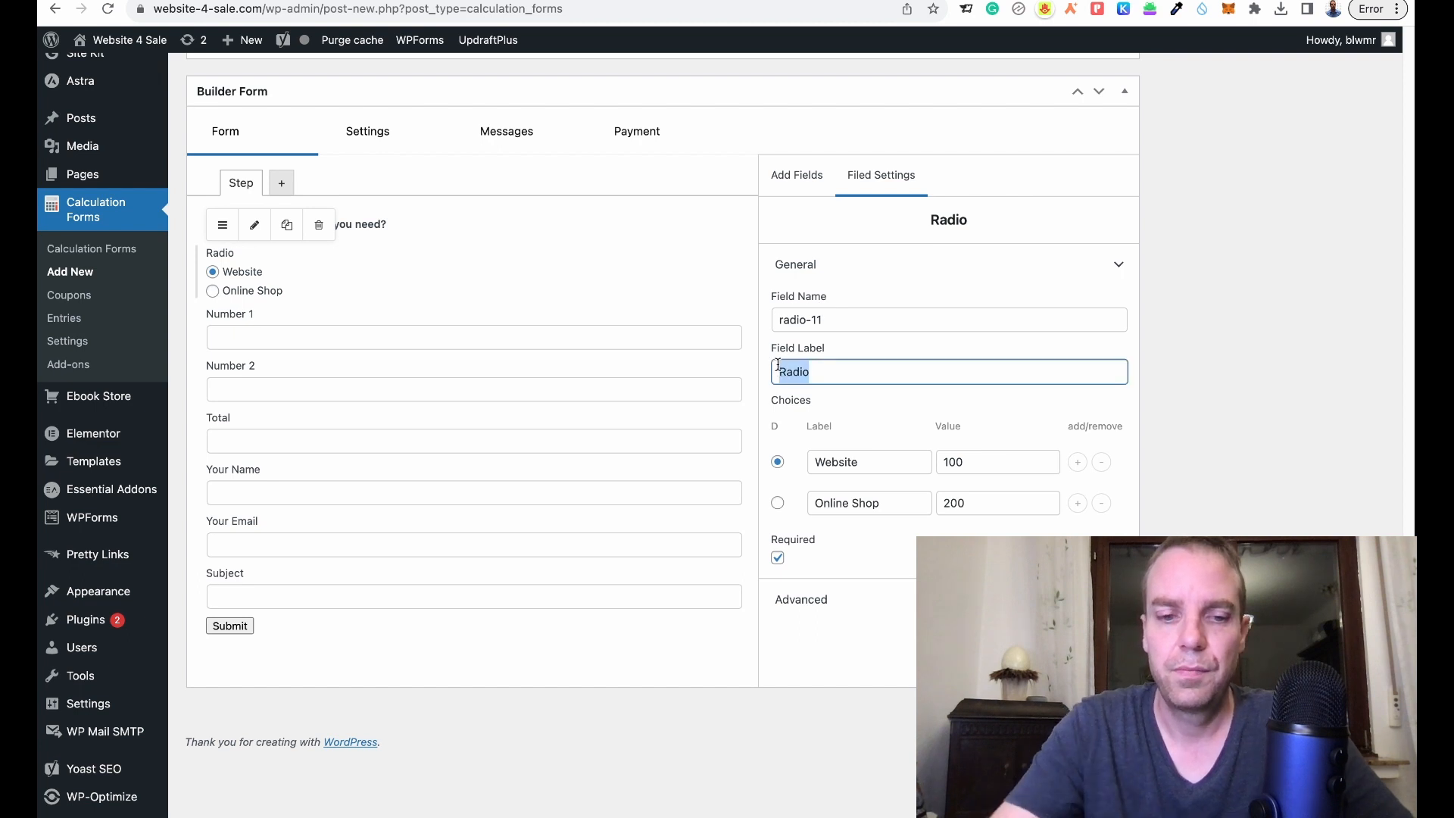
type("Choose ")
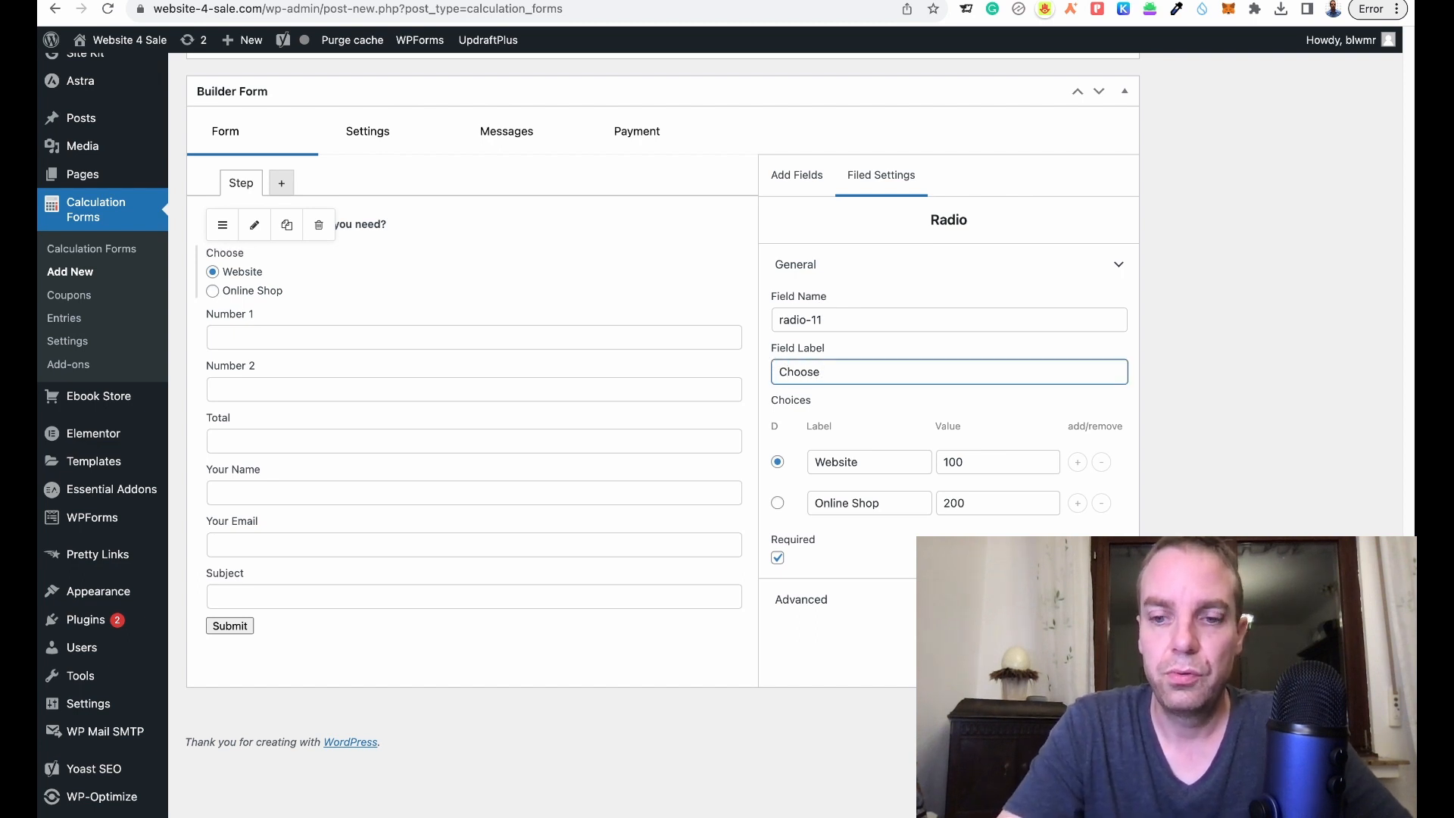
type("your ser")
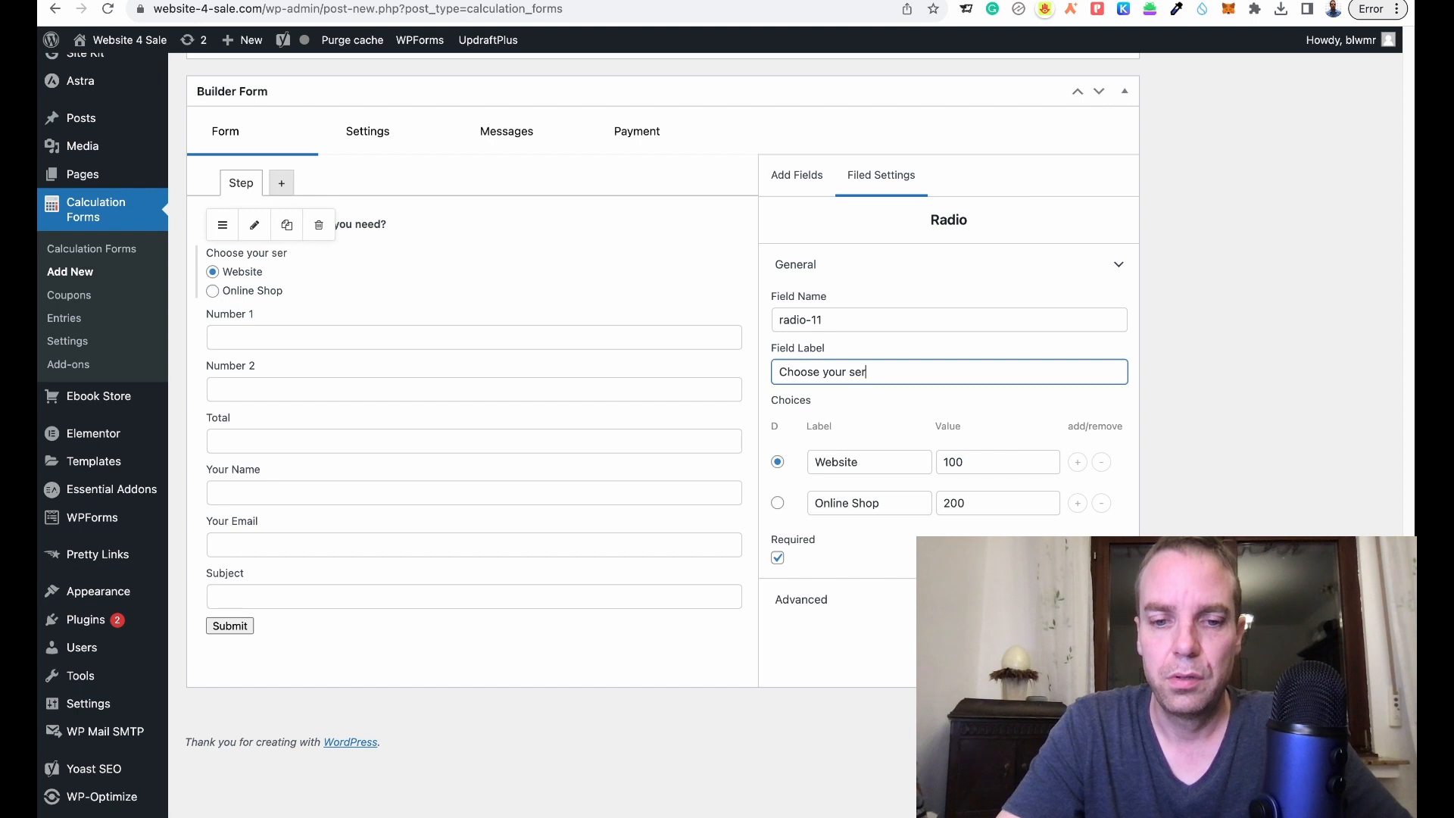
type("vice")
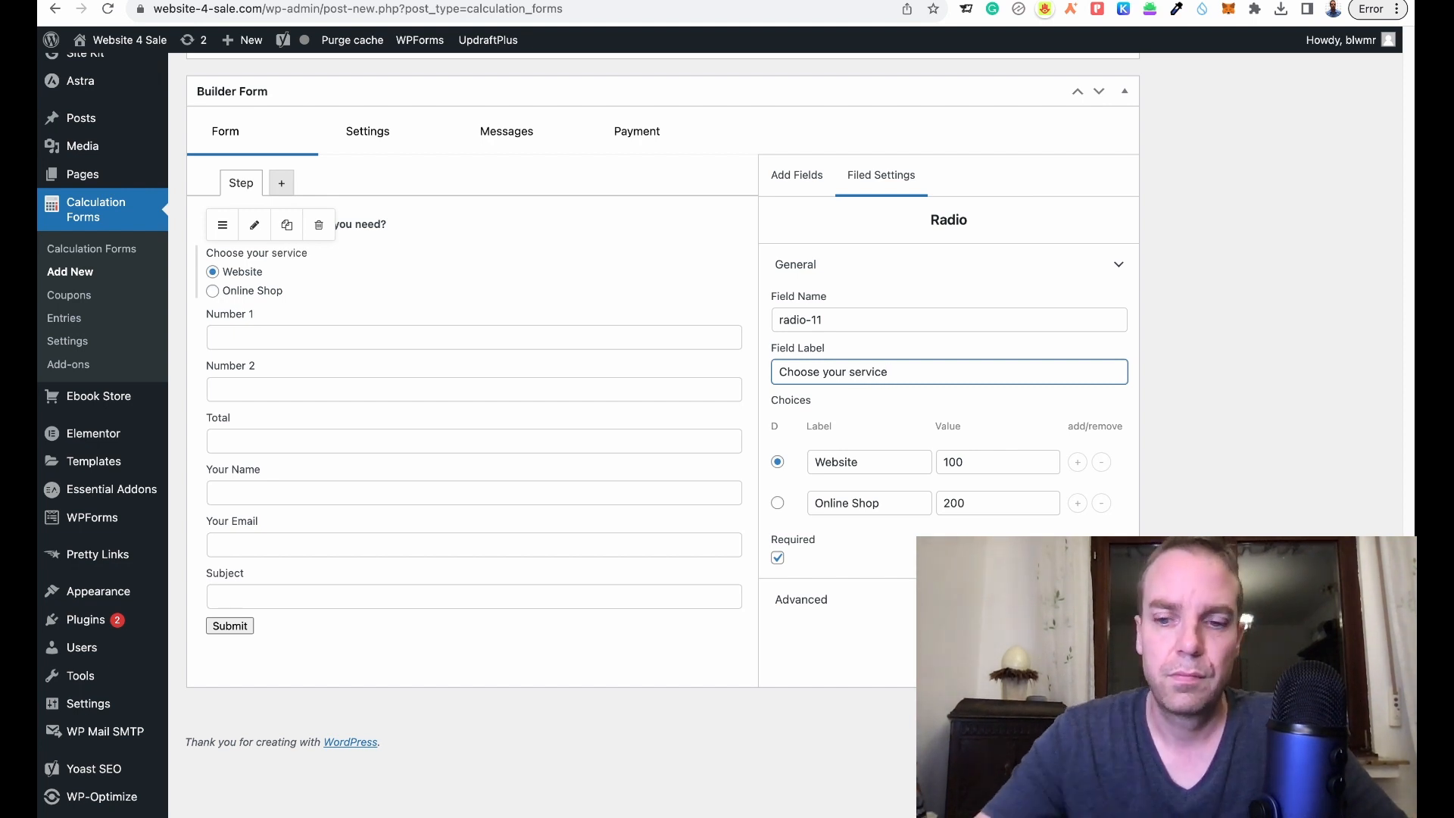
type(":")
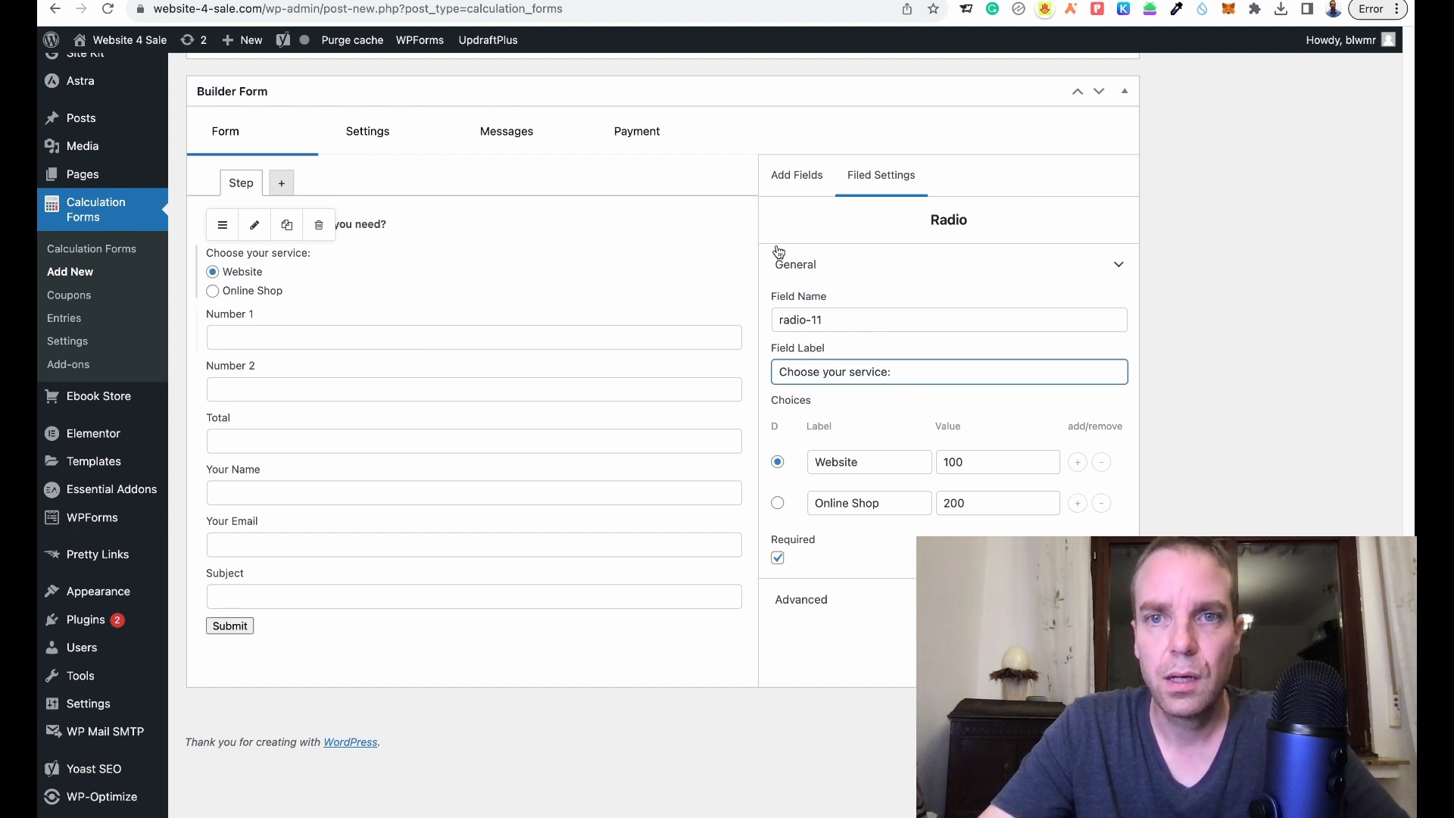
left_click(783, 182)
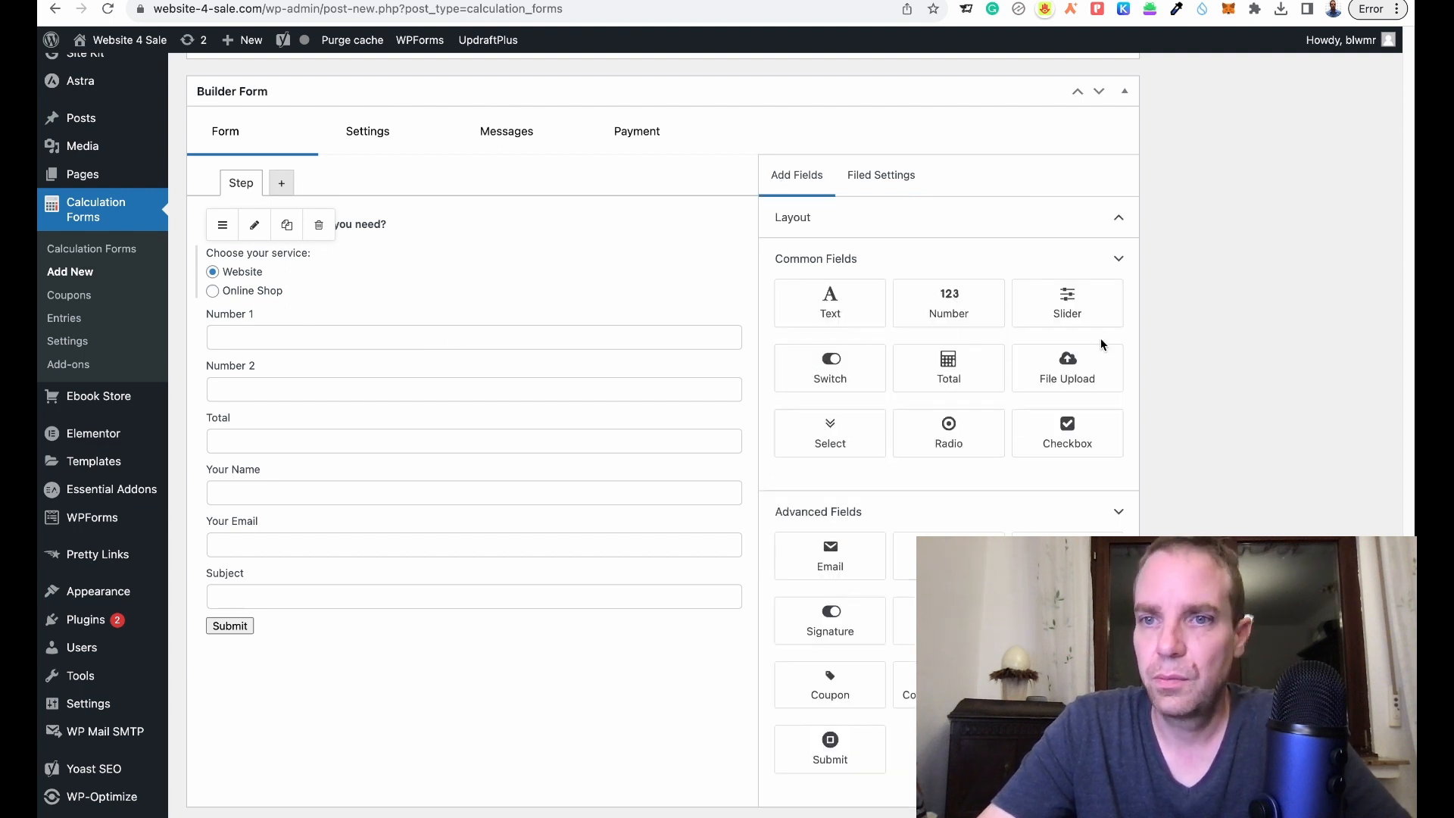
- Add a Slider field below the service choices labelled 'How many pages do you need?'
left_click_drag(1084, 309, 437, 334)
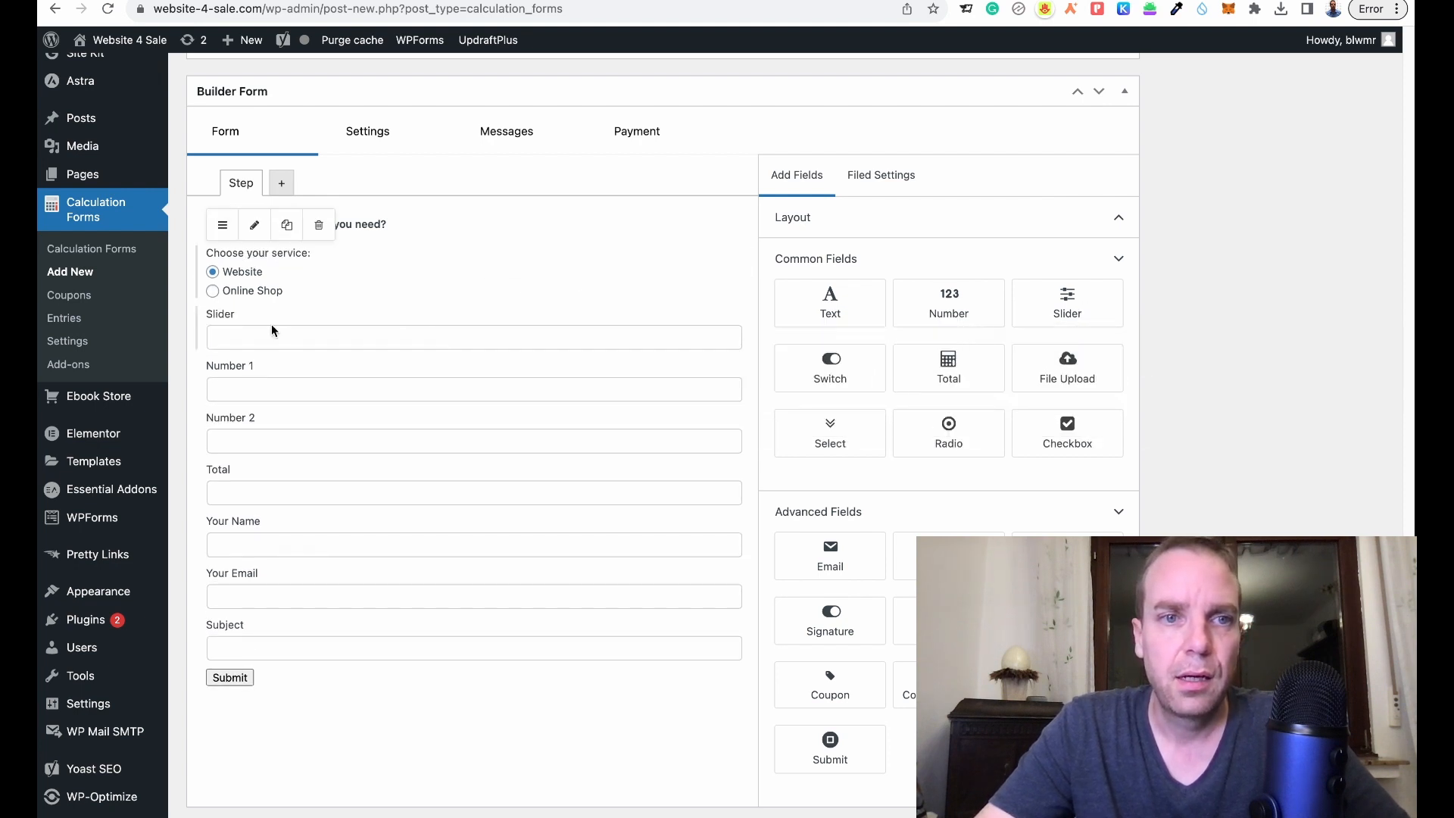
left_click(316, 330)
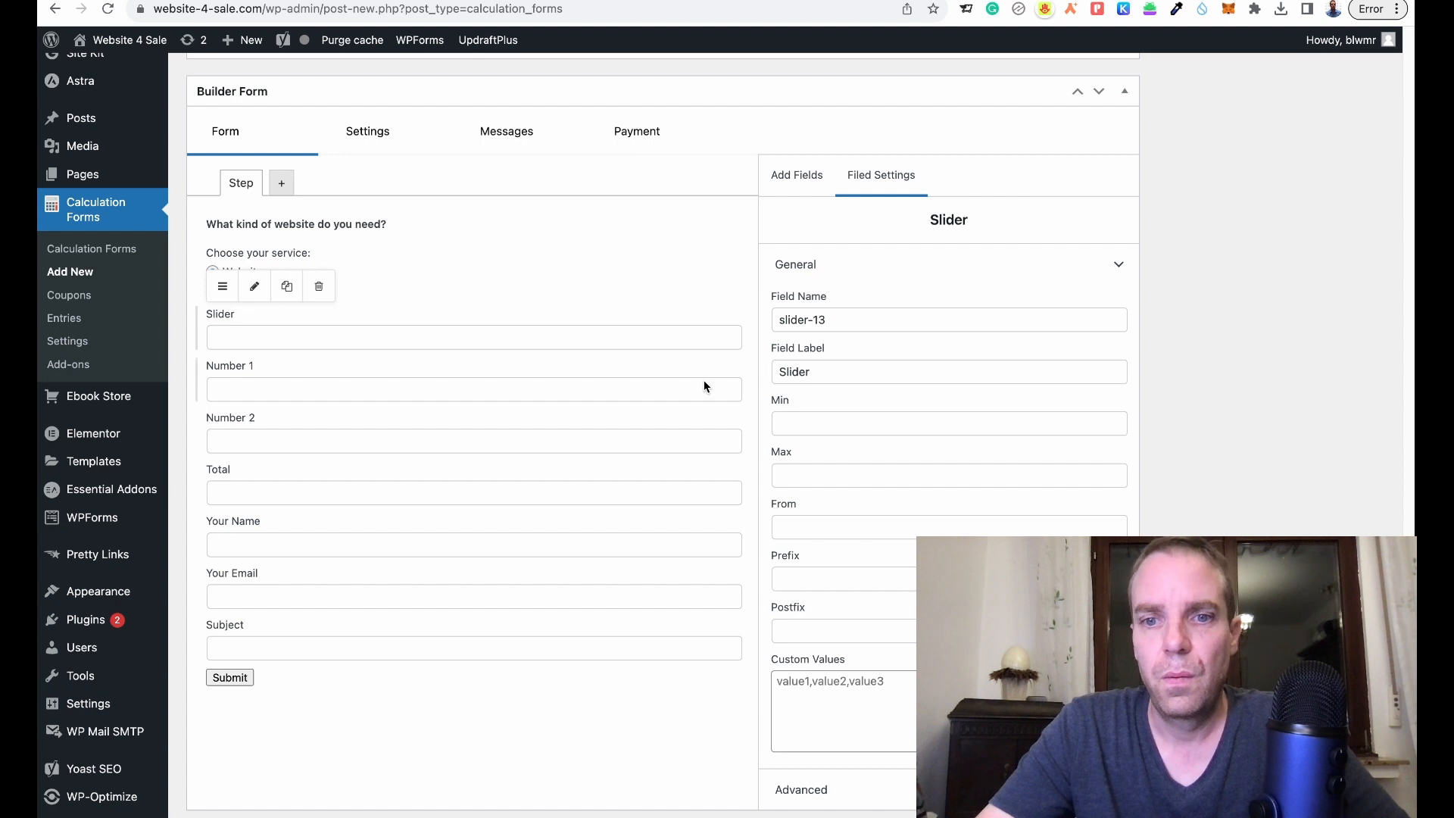
left_click_drag(821, 371, 769, 371)
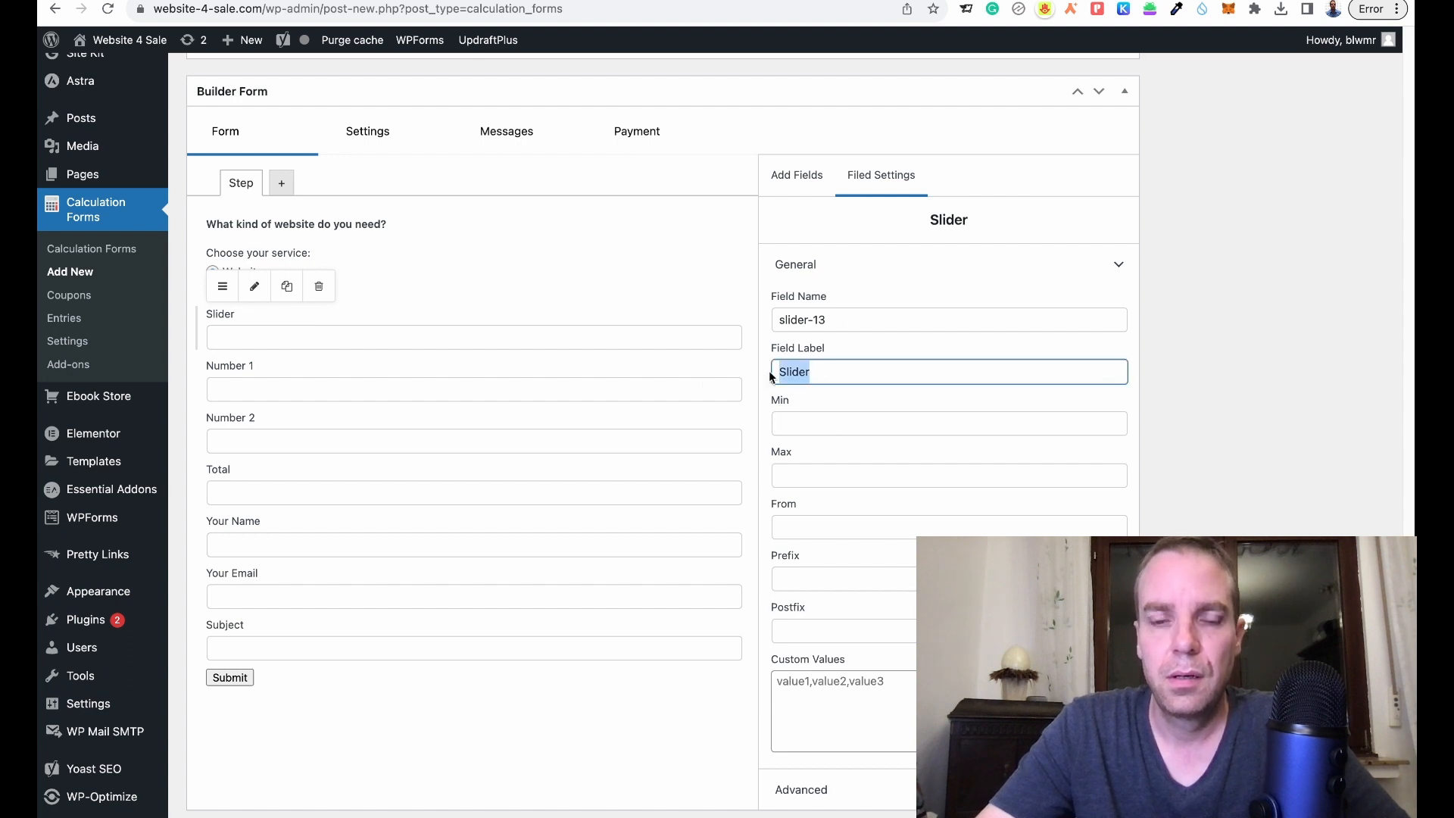
type("How many")
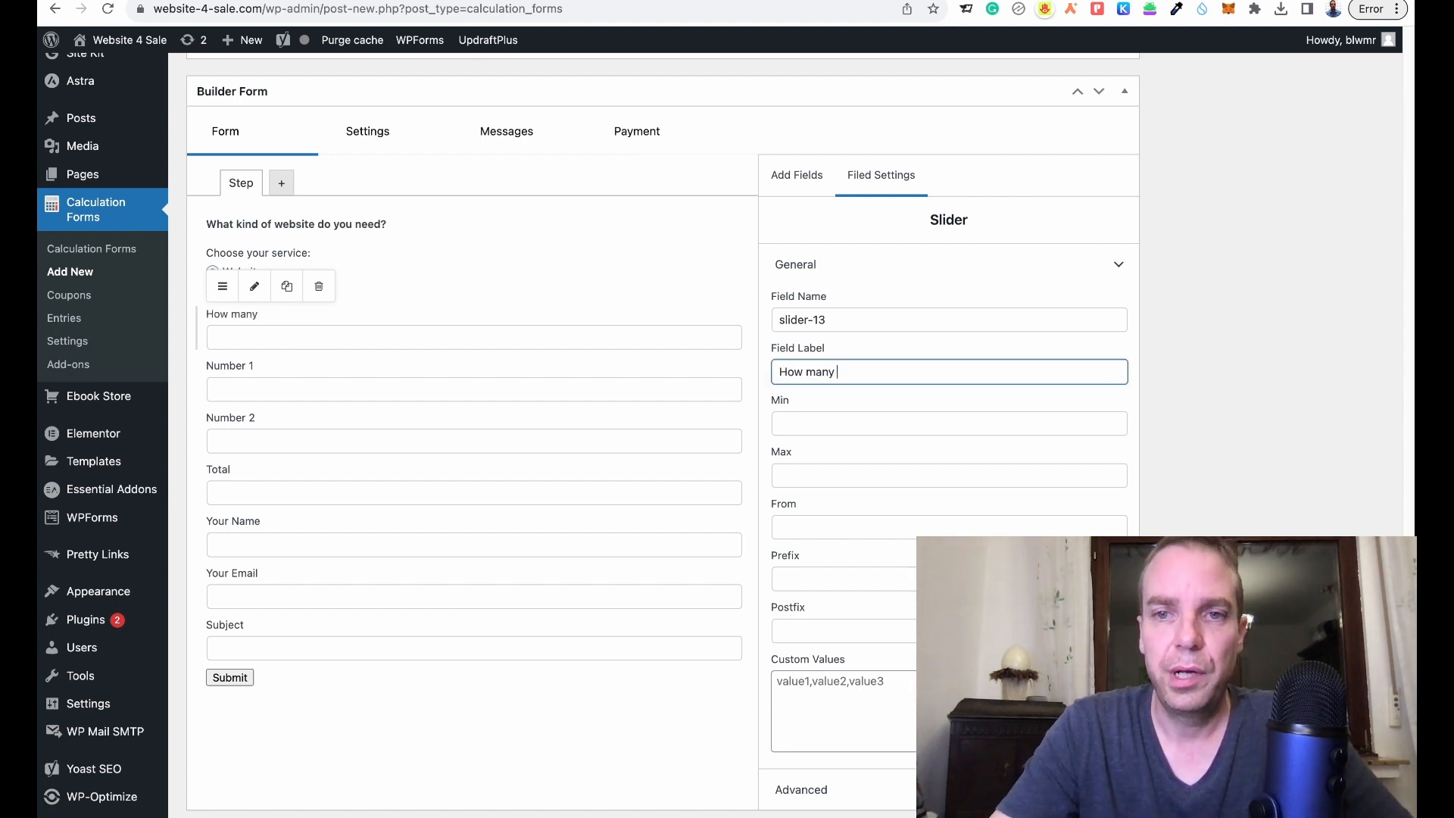
type(" pages ")
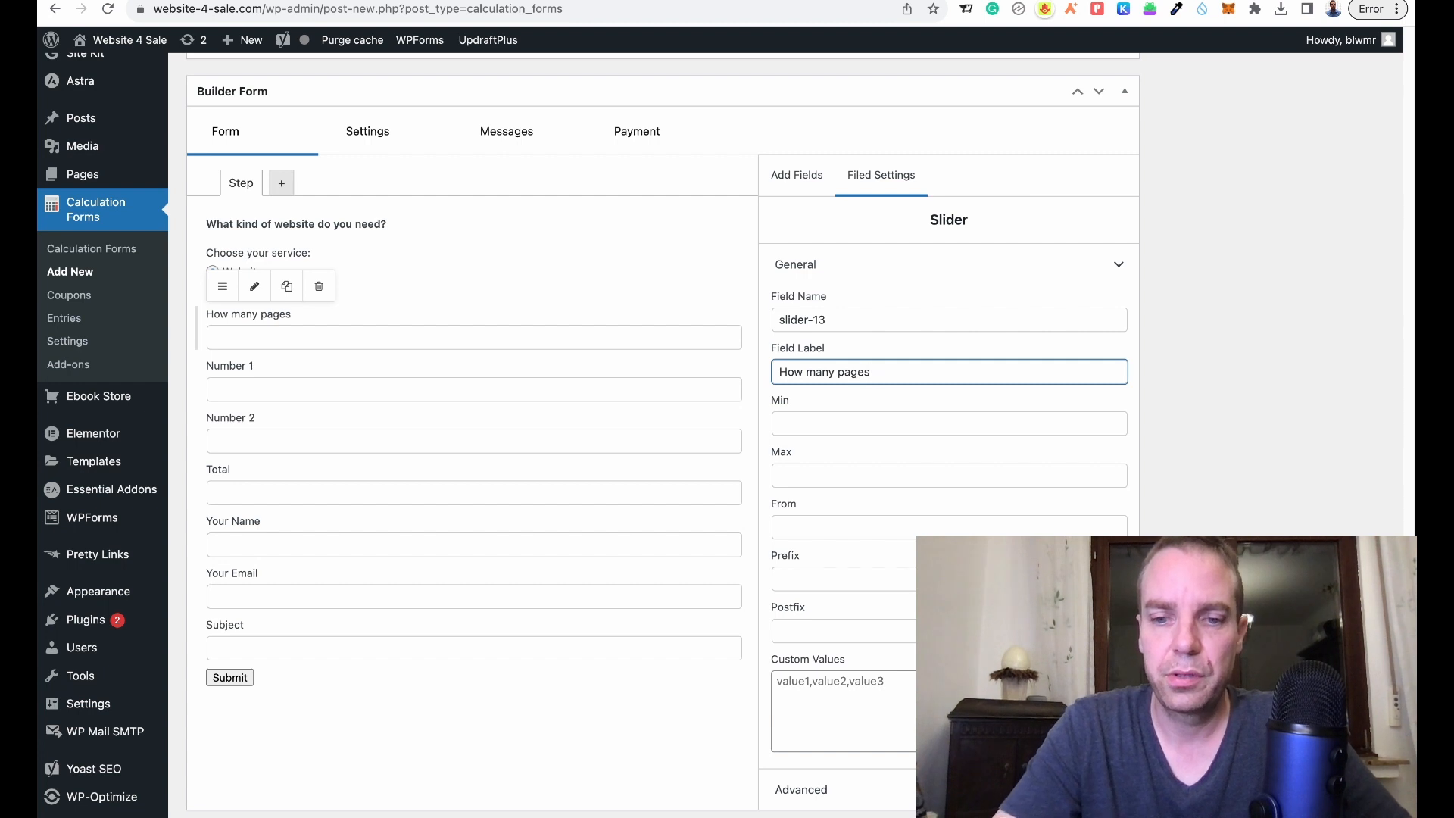
type("do you nee")
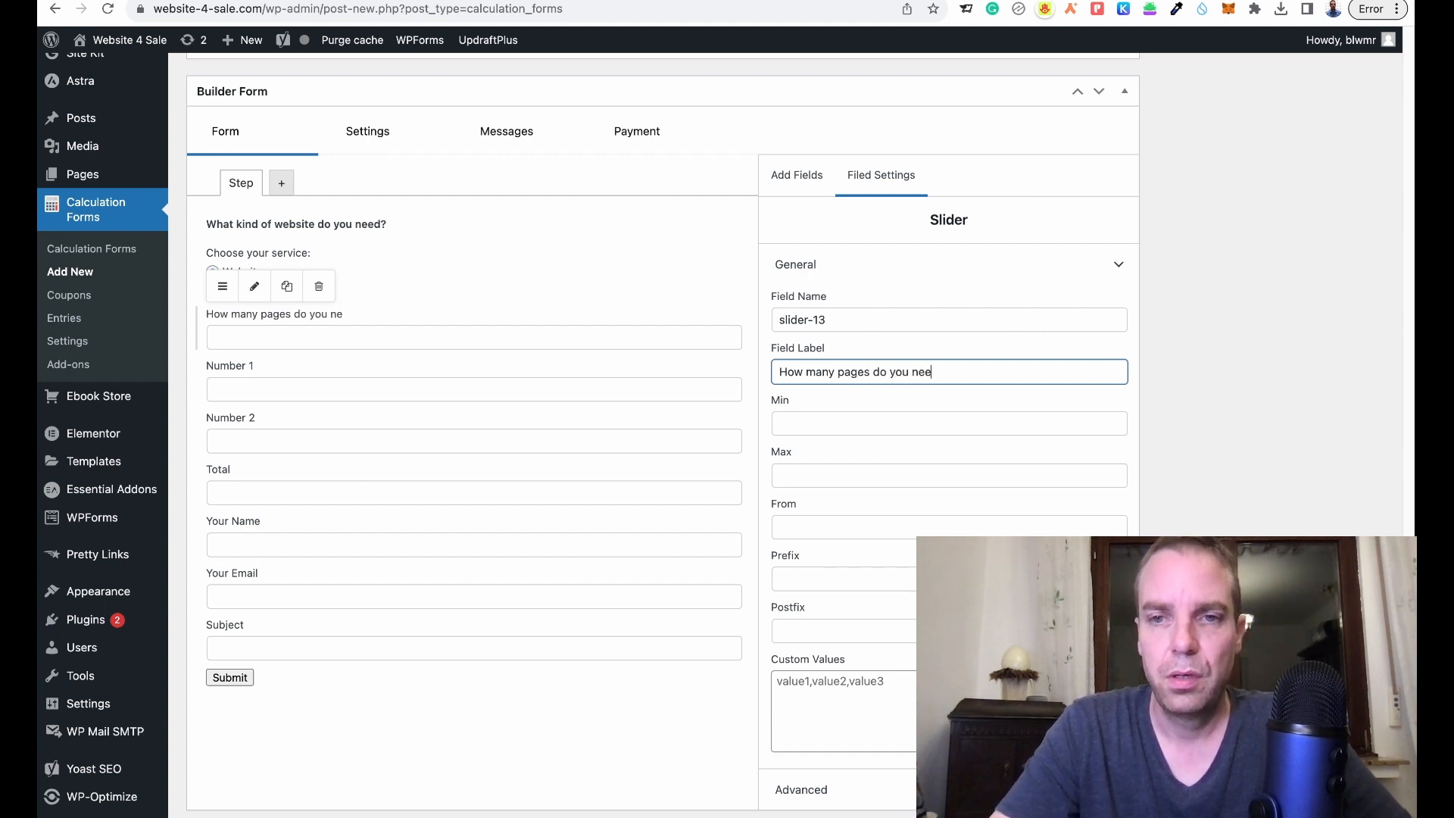
type("d?")
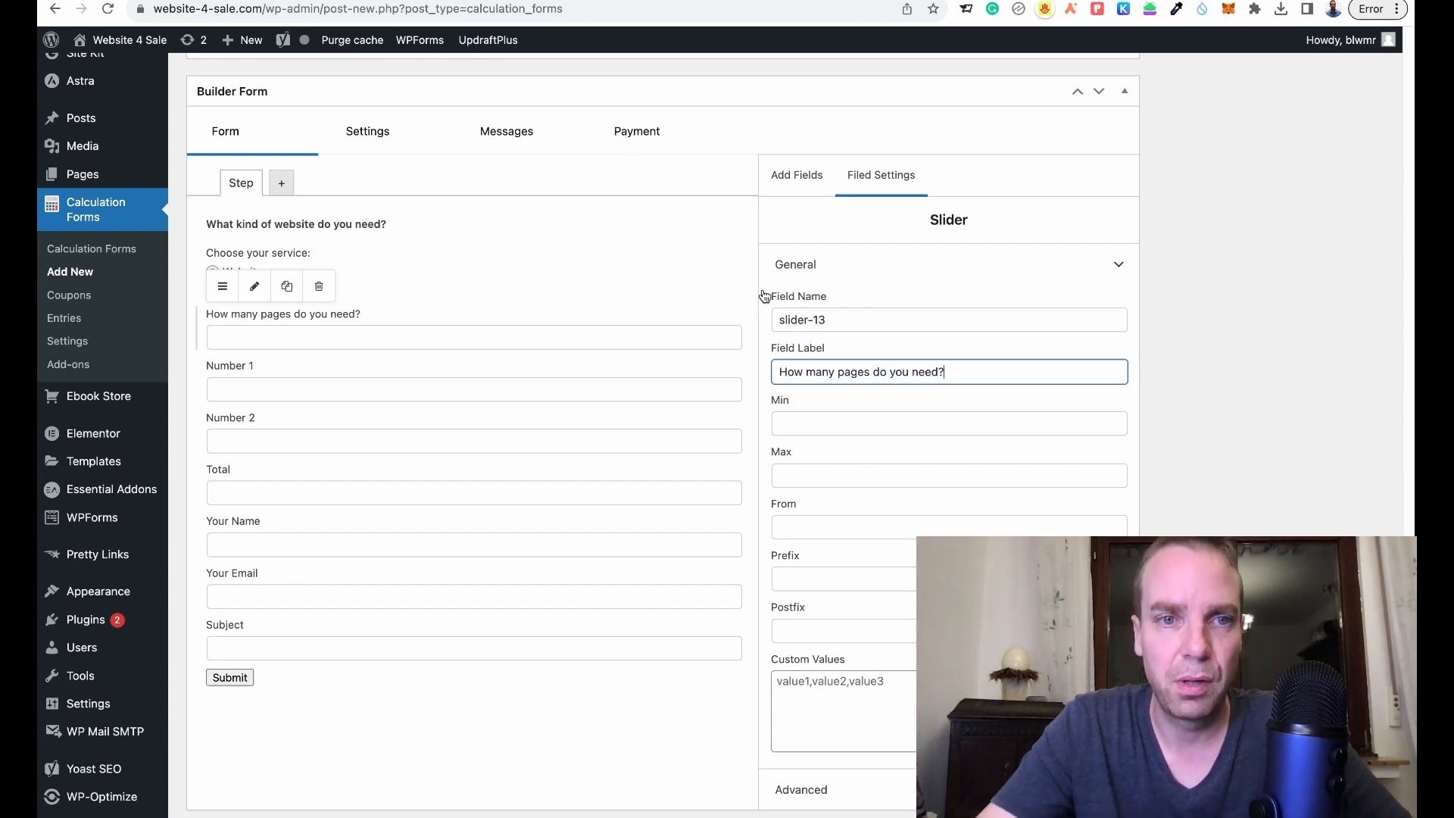
- Set the slider's minimum to 1 and maximum to 15
left_click(868, 474)
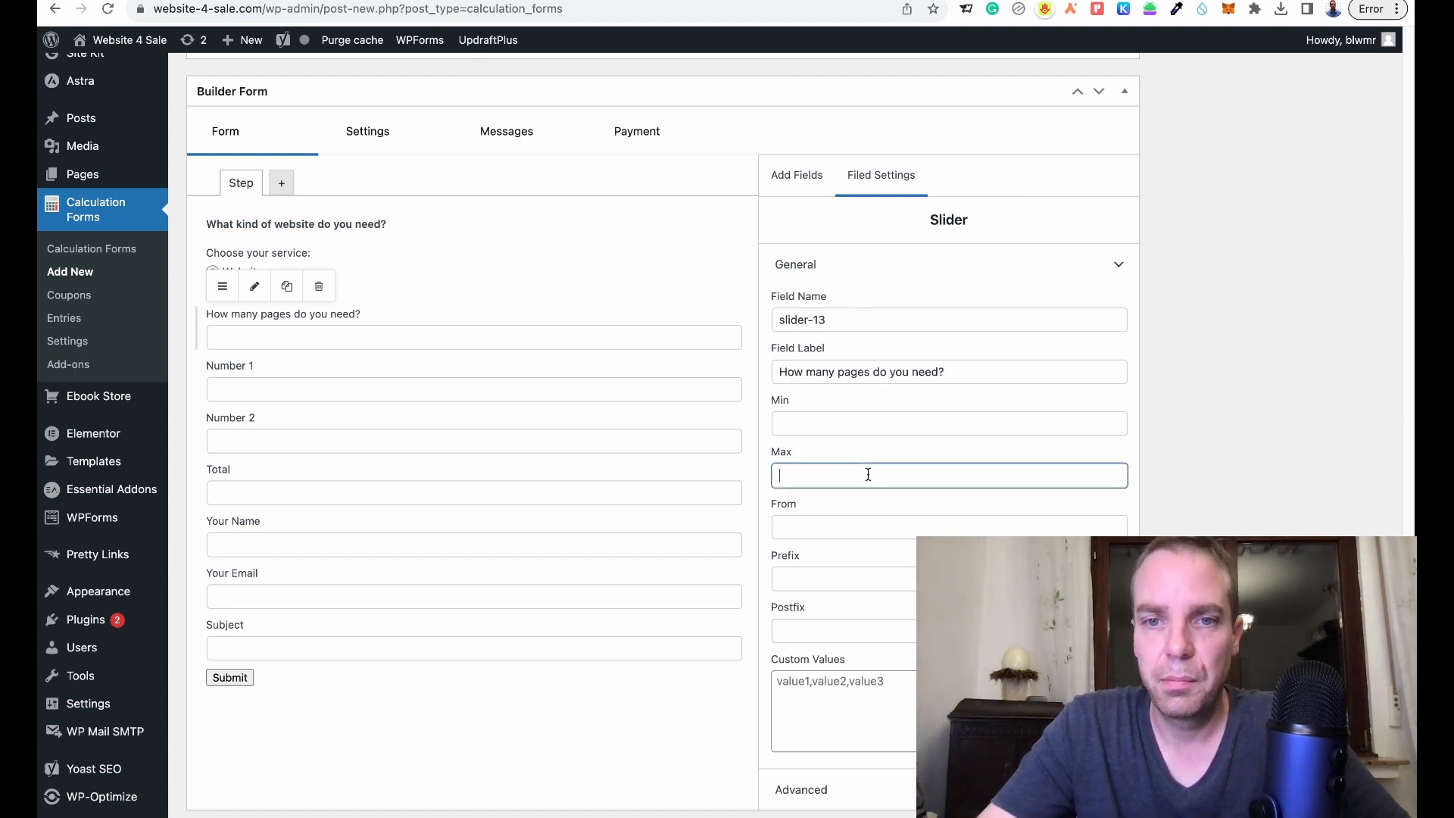
left_click(850, 427)
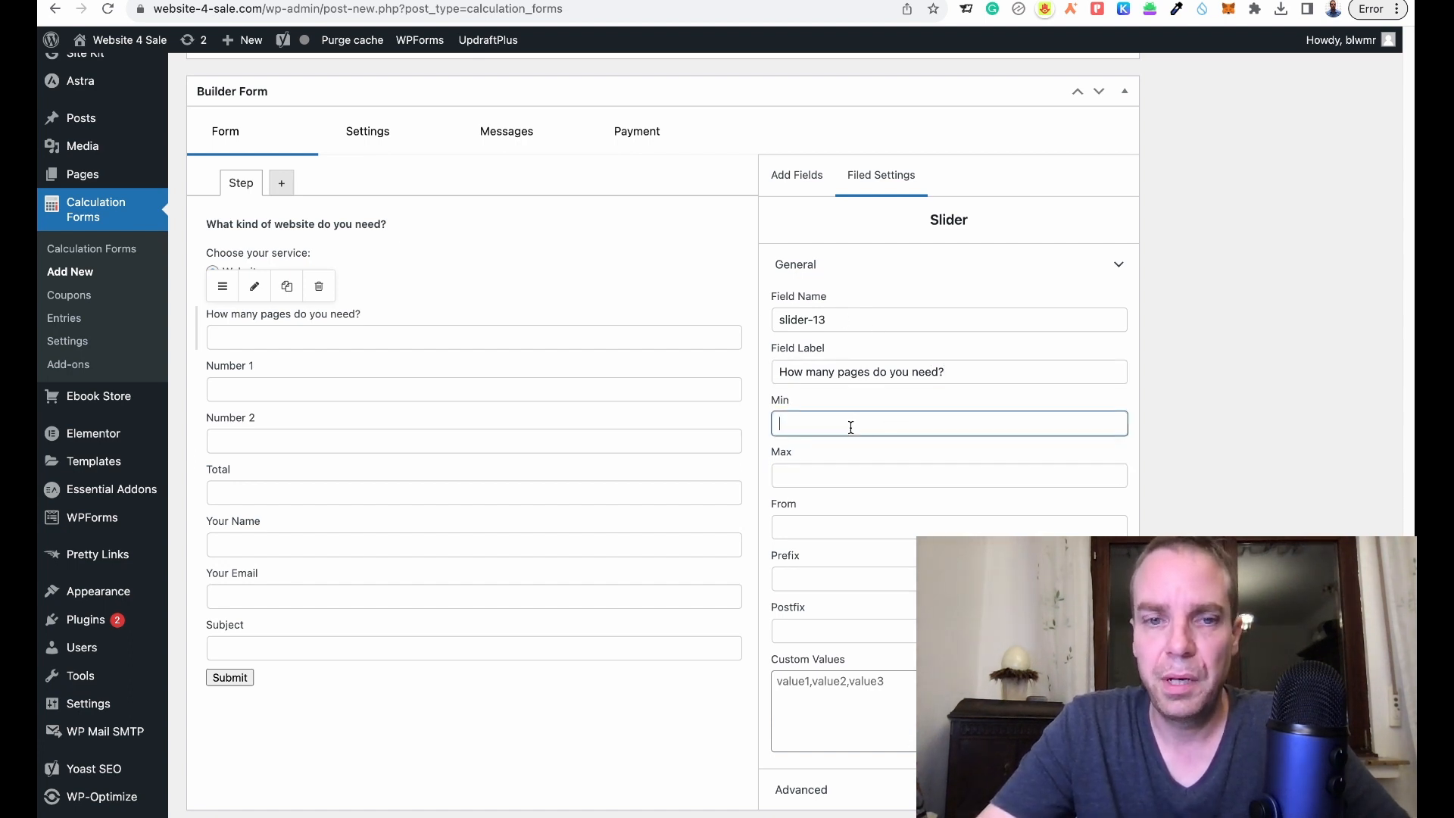
left_click(854, 478)
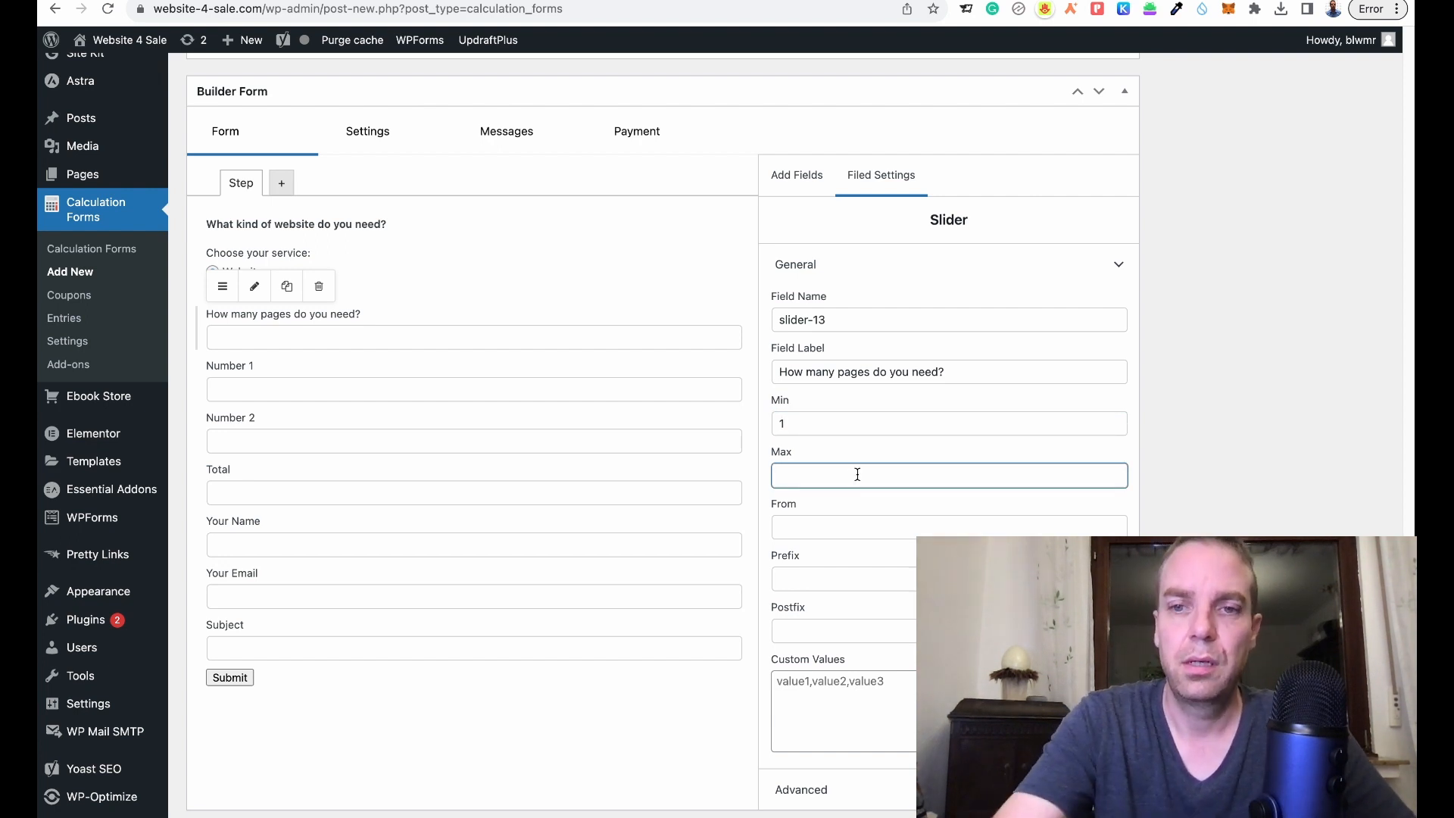
type("15")
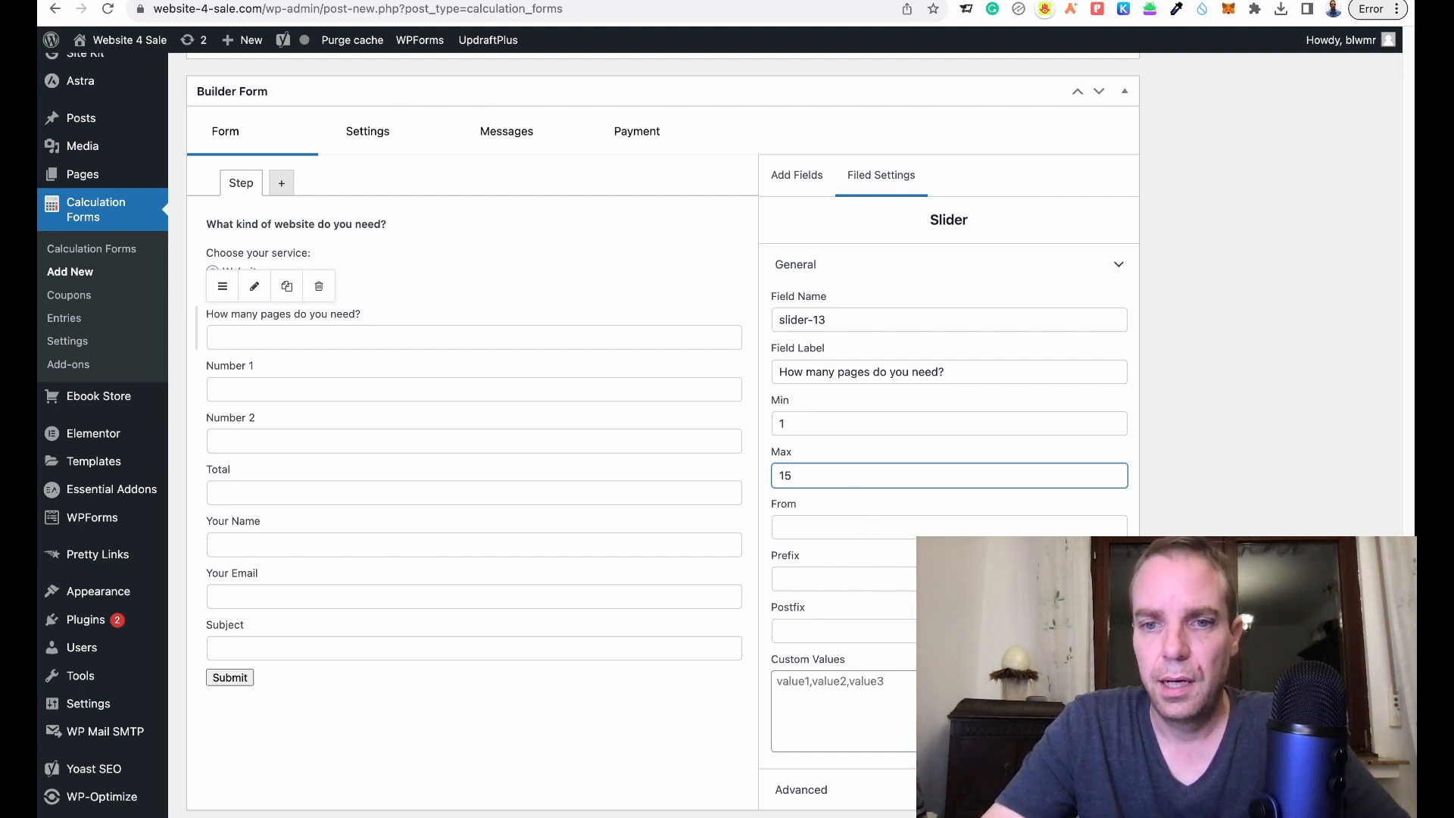
scroll(890, 599, "down", 2)
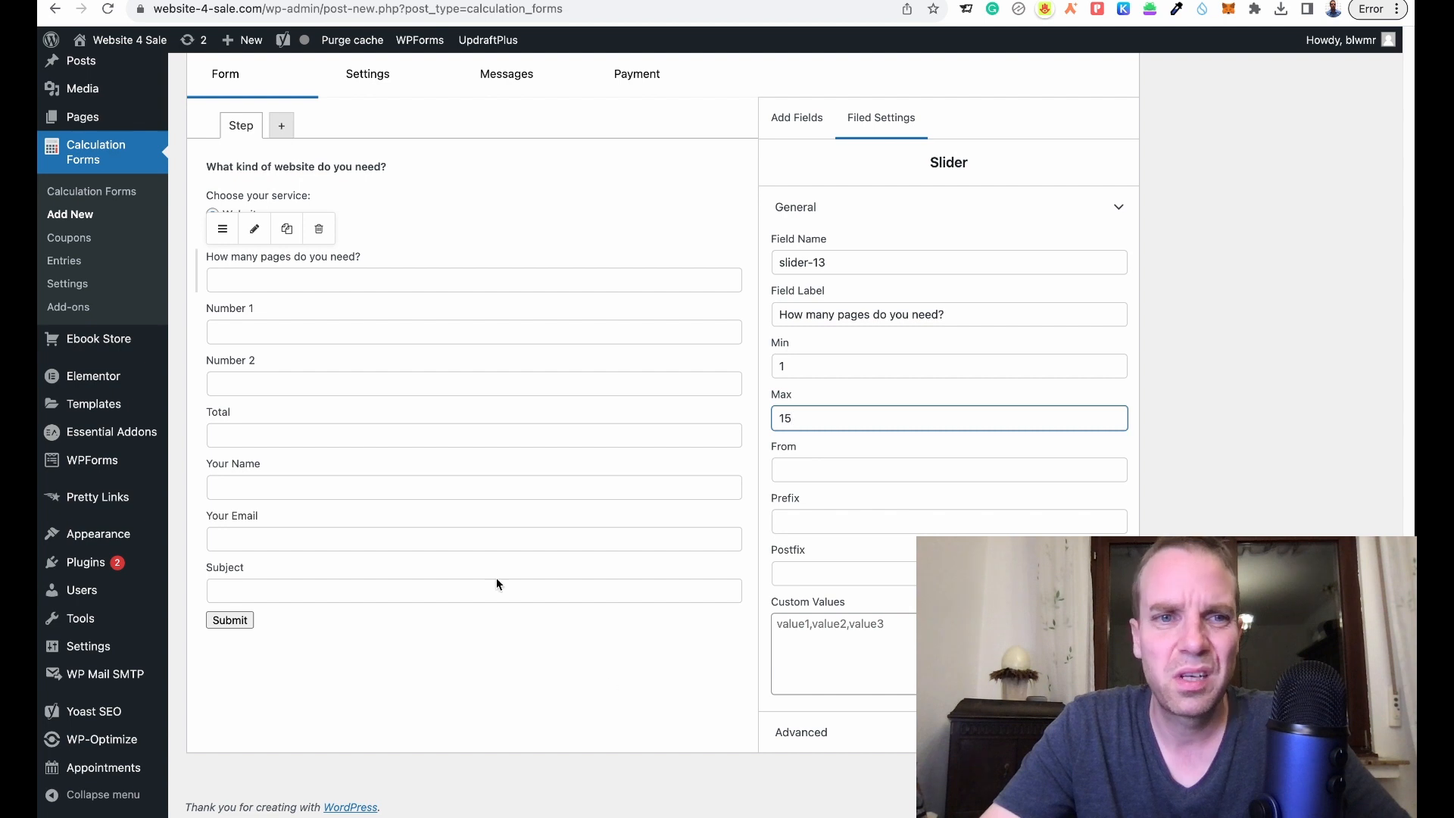
scroll(497, 584, "down", 1)
left_click(949, 728)
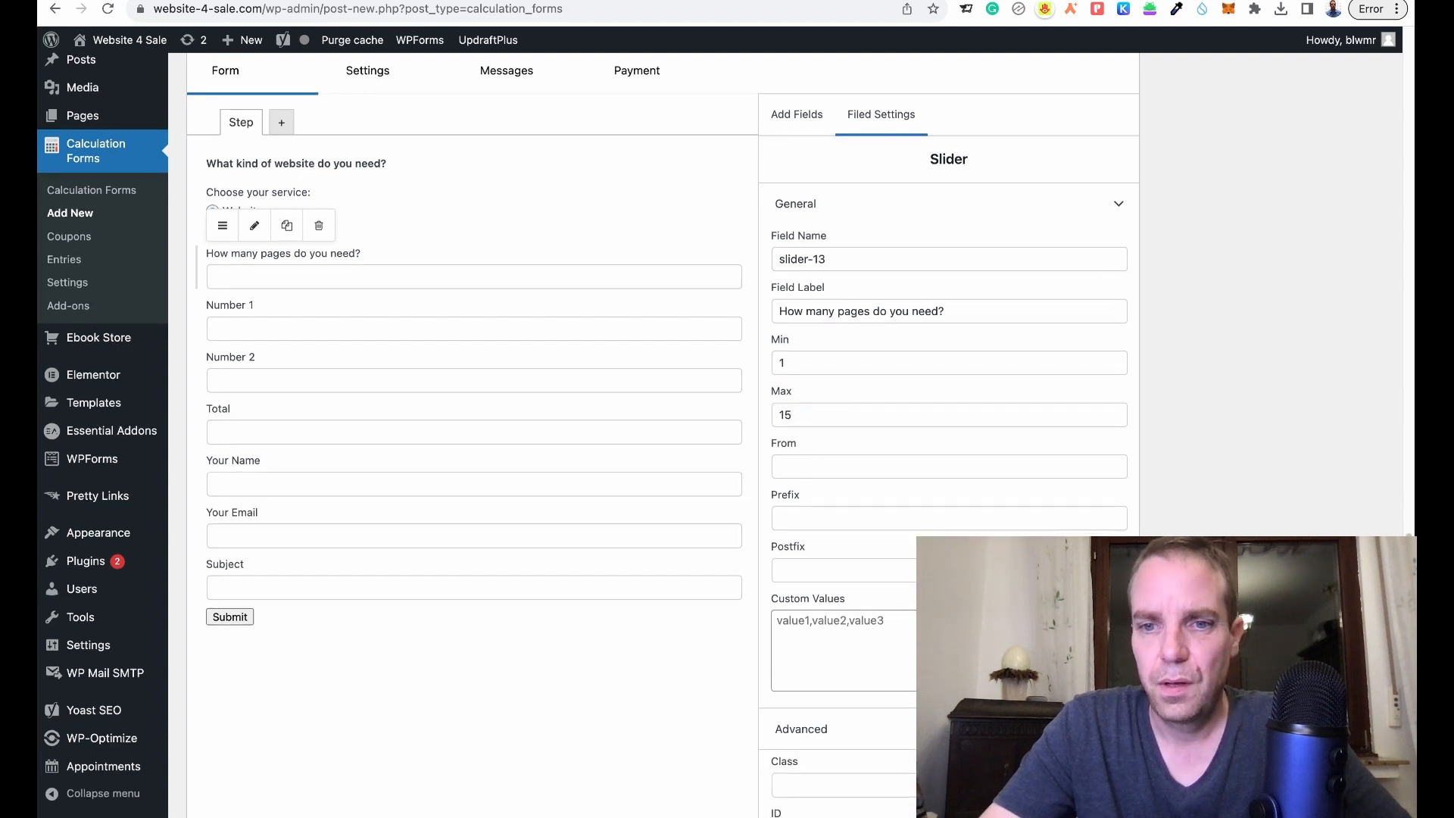
scroll(949, 728, "down", 2)
scroll(540, 390, "up", 3)
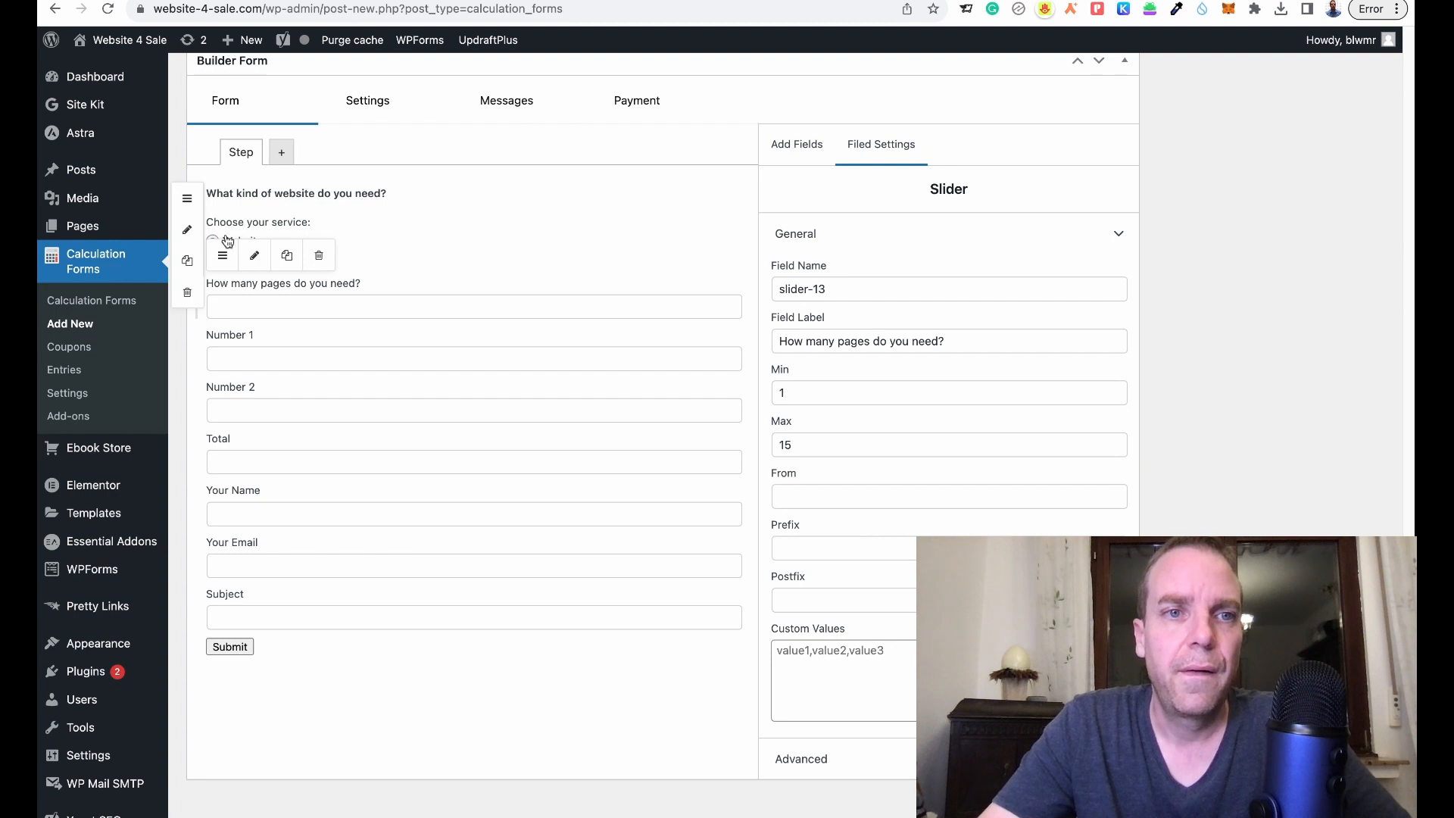
- Delete the default Number 1 and Number 2 fields so Total follows the page-count slider
left_click(171, 139)
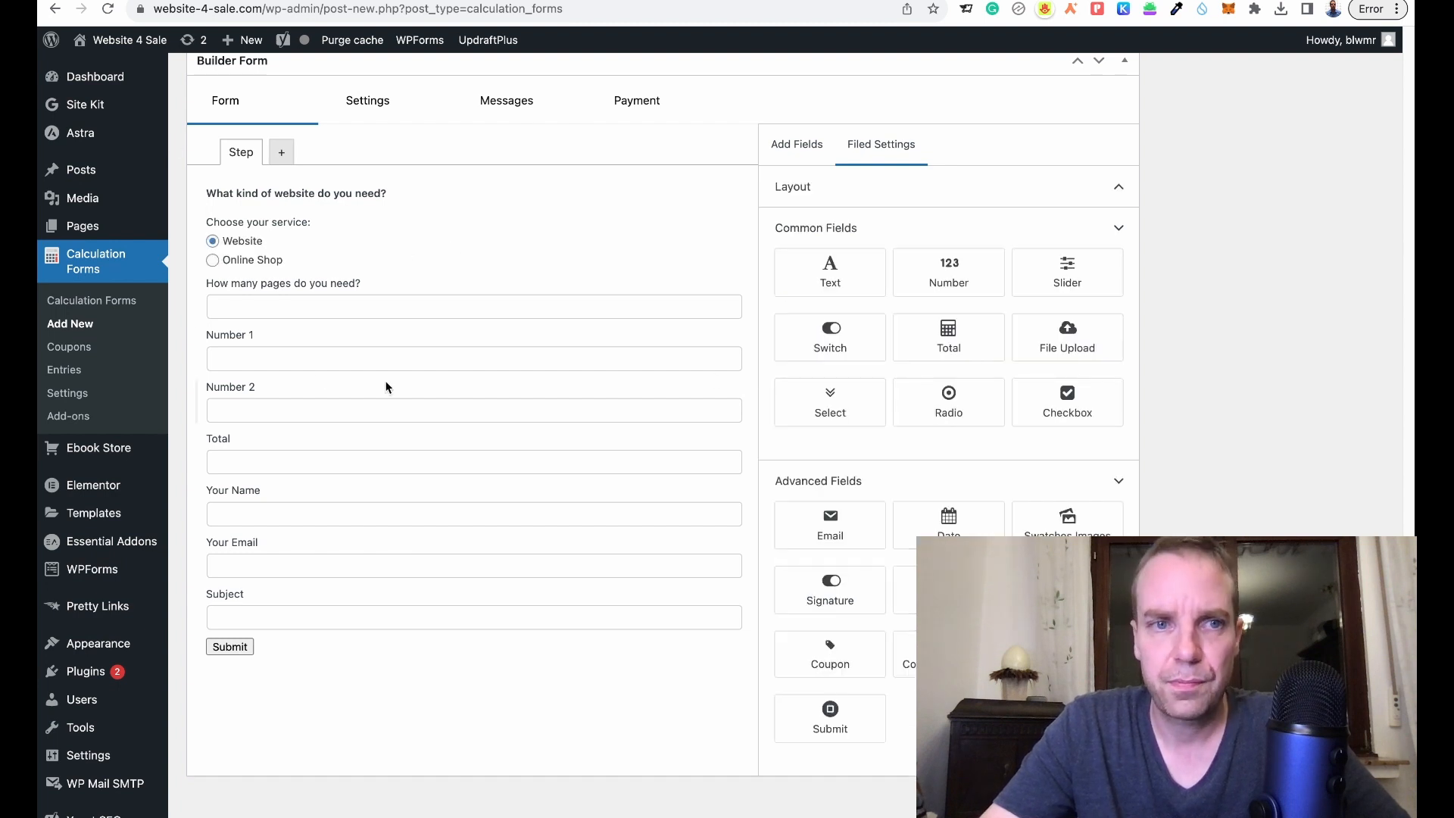
left_click(260, 333)
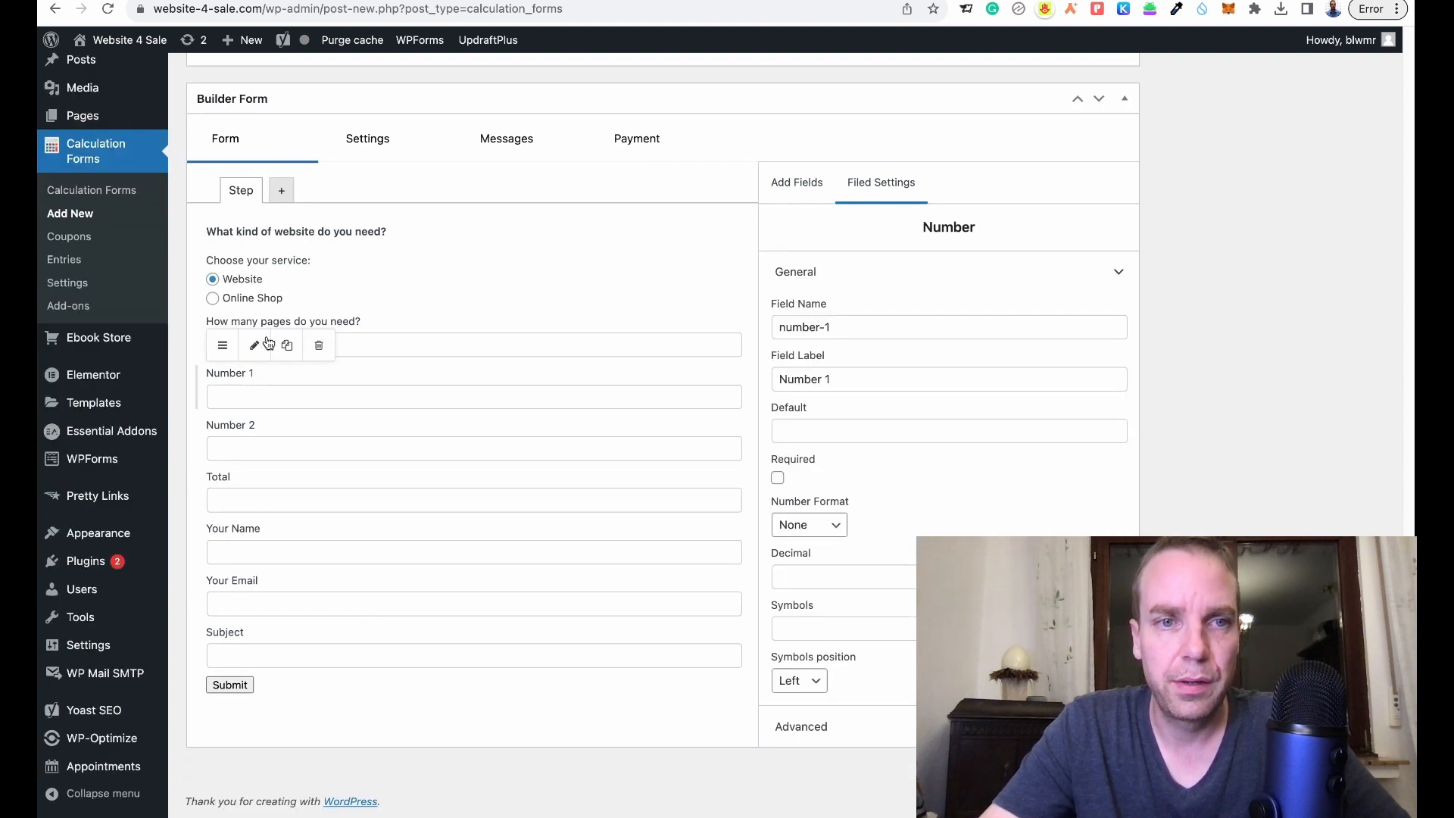
left_click(320, 353)
left_click(303, 331)
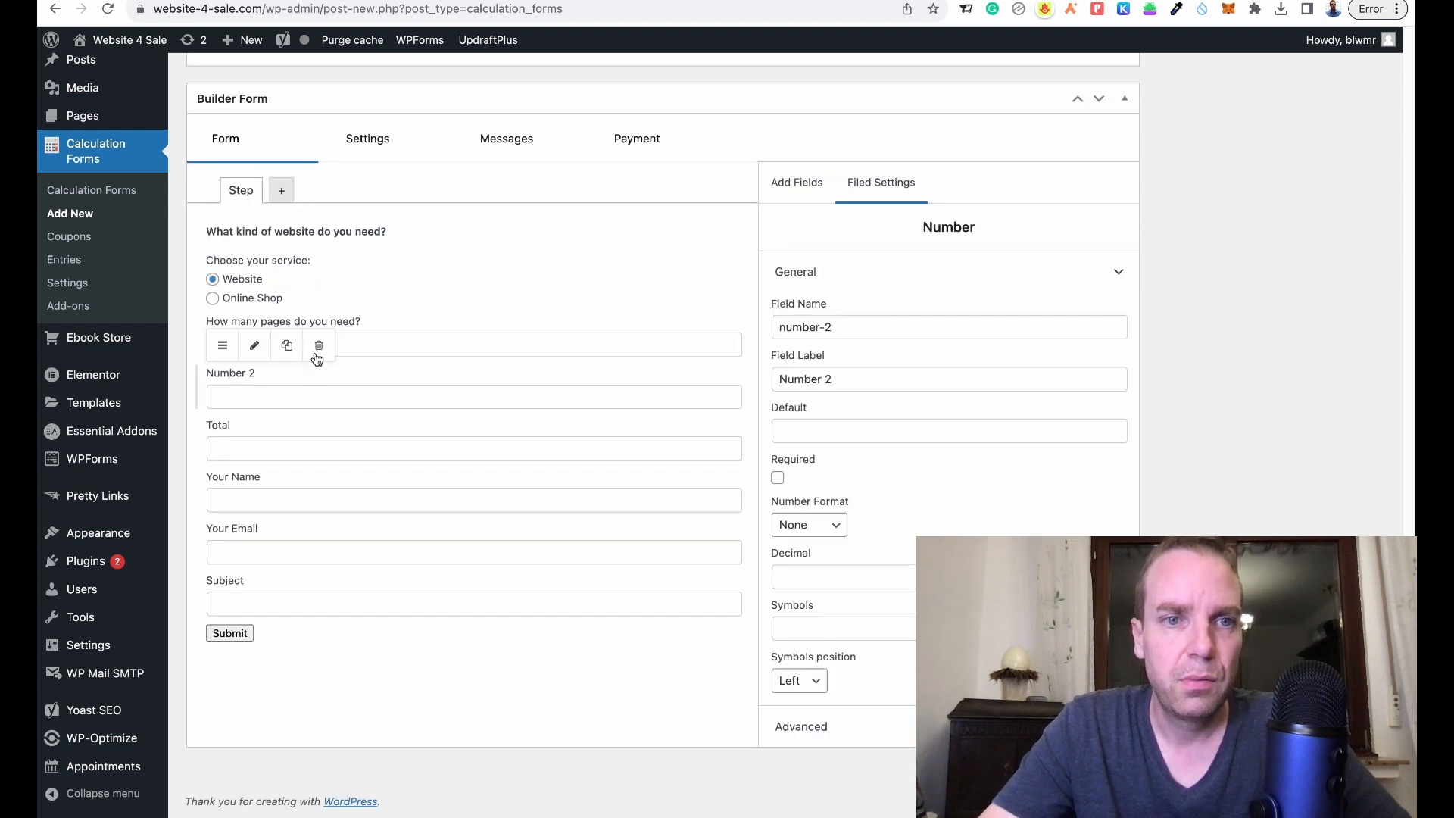
left_click(319, 349)
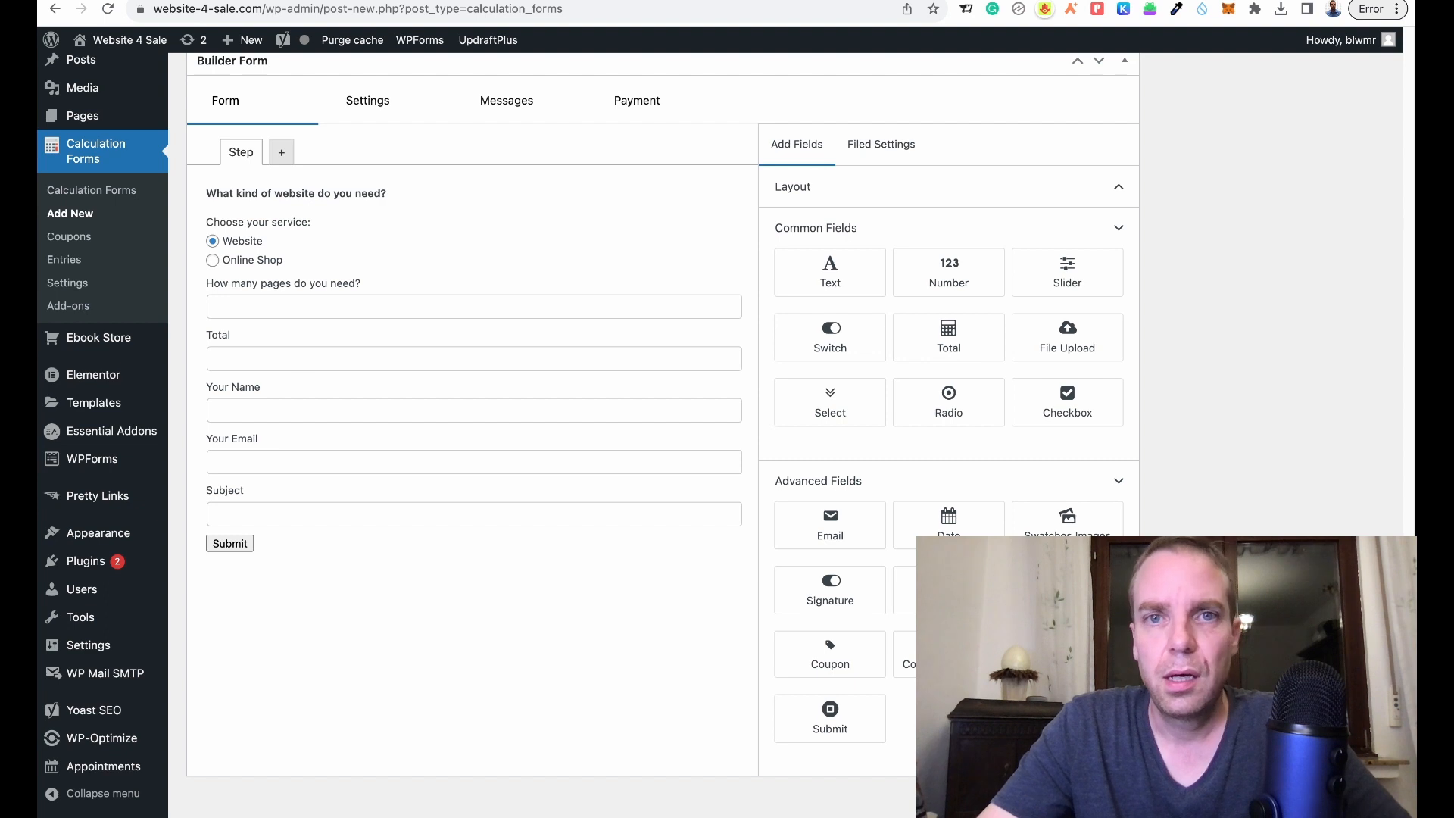
scroll(576, 416, "up", 3)
scroll(575, 417, "down", 4)
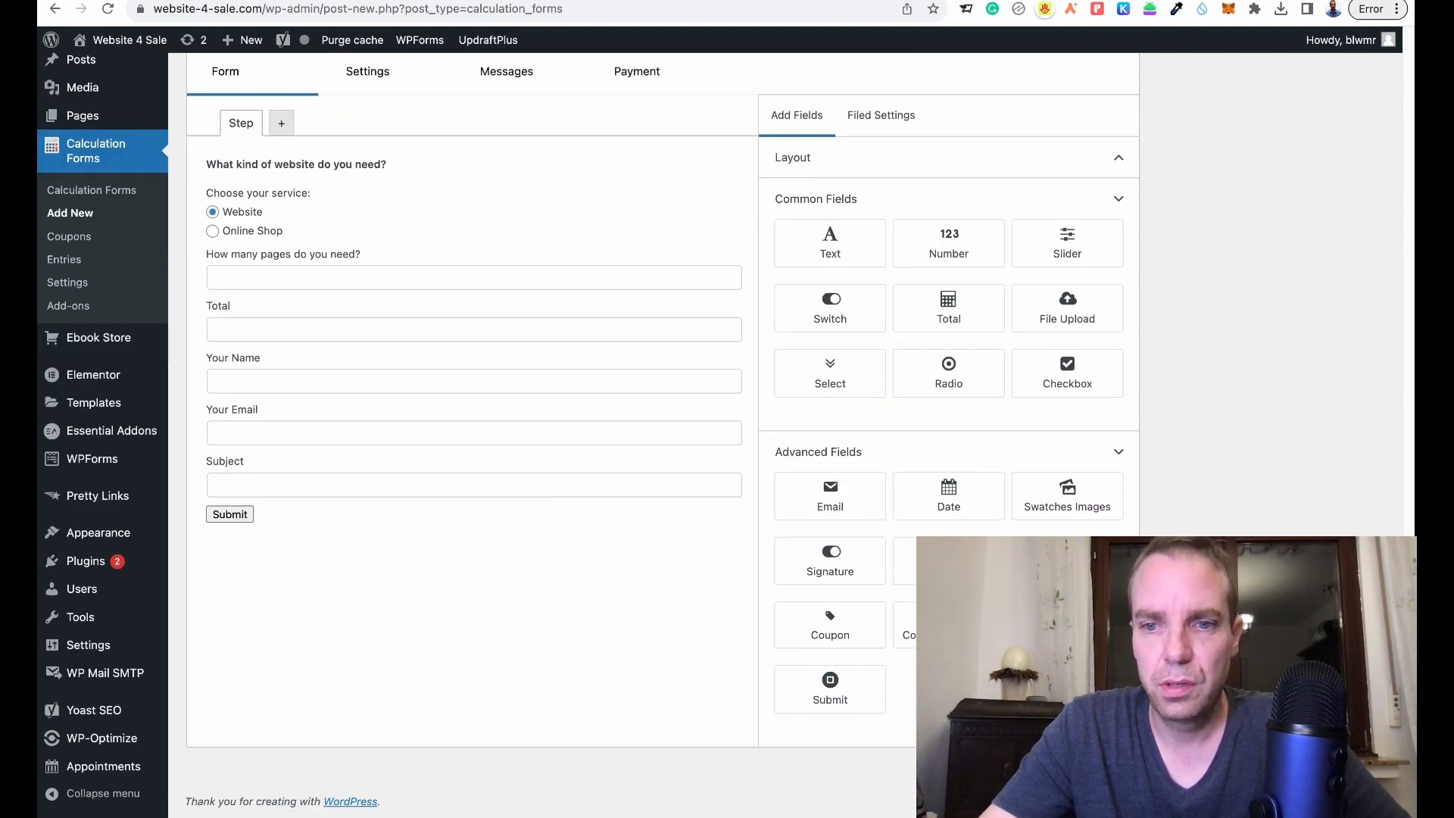
scroll(576, 416, "up", 5)
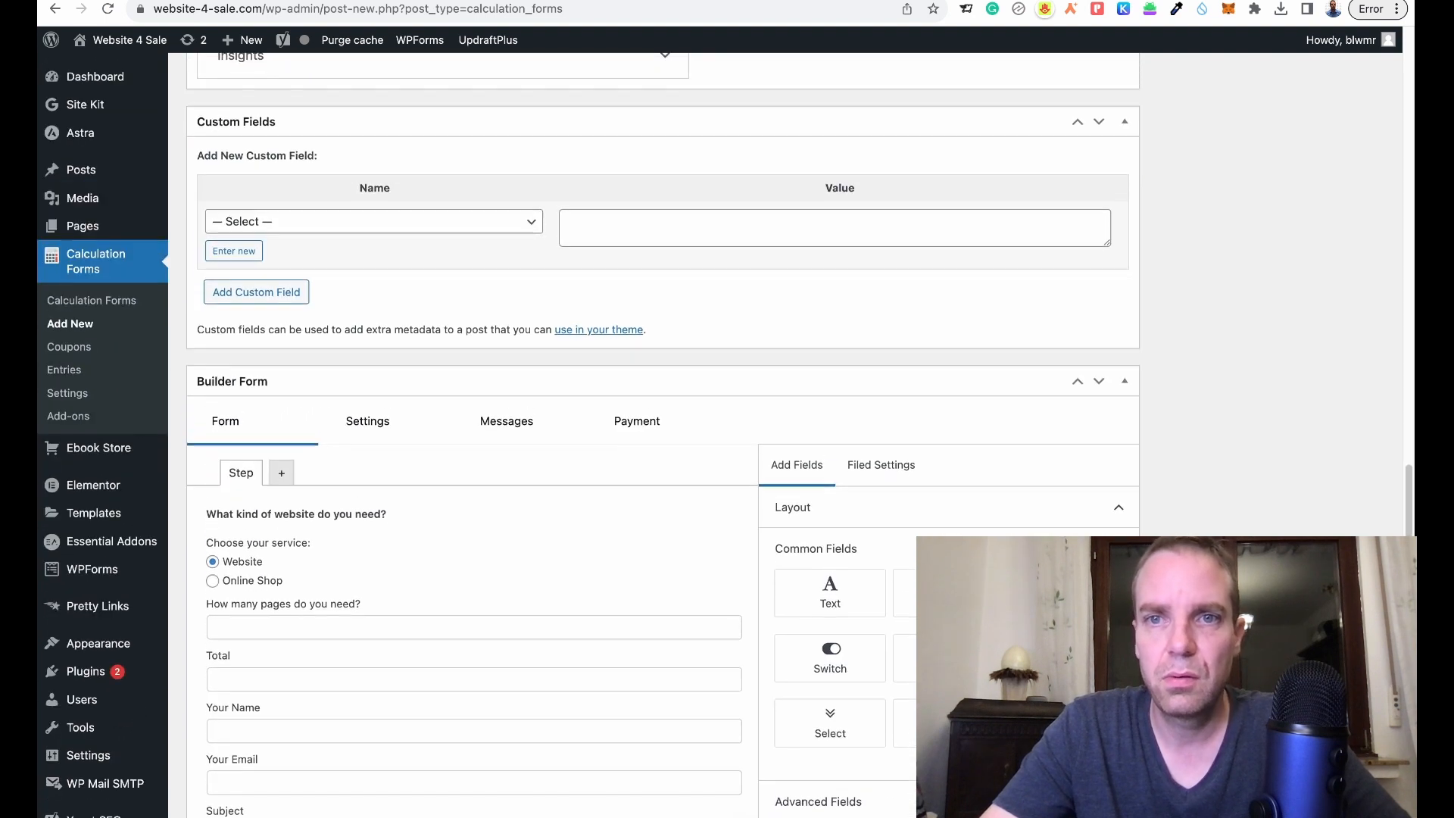
scroll(576, 416, "up", 5)
scroll(575, 417, "up", 5)
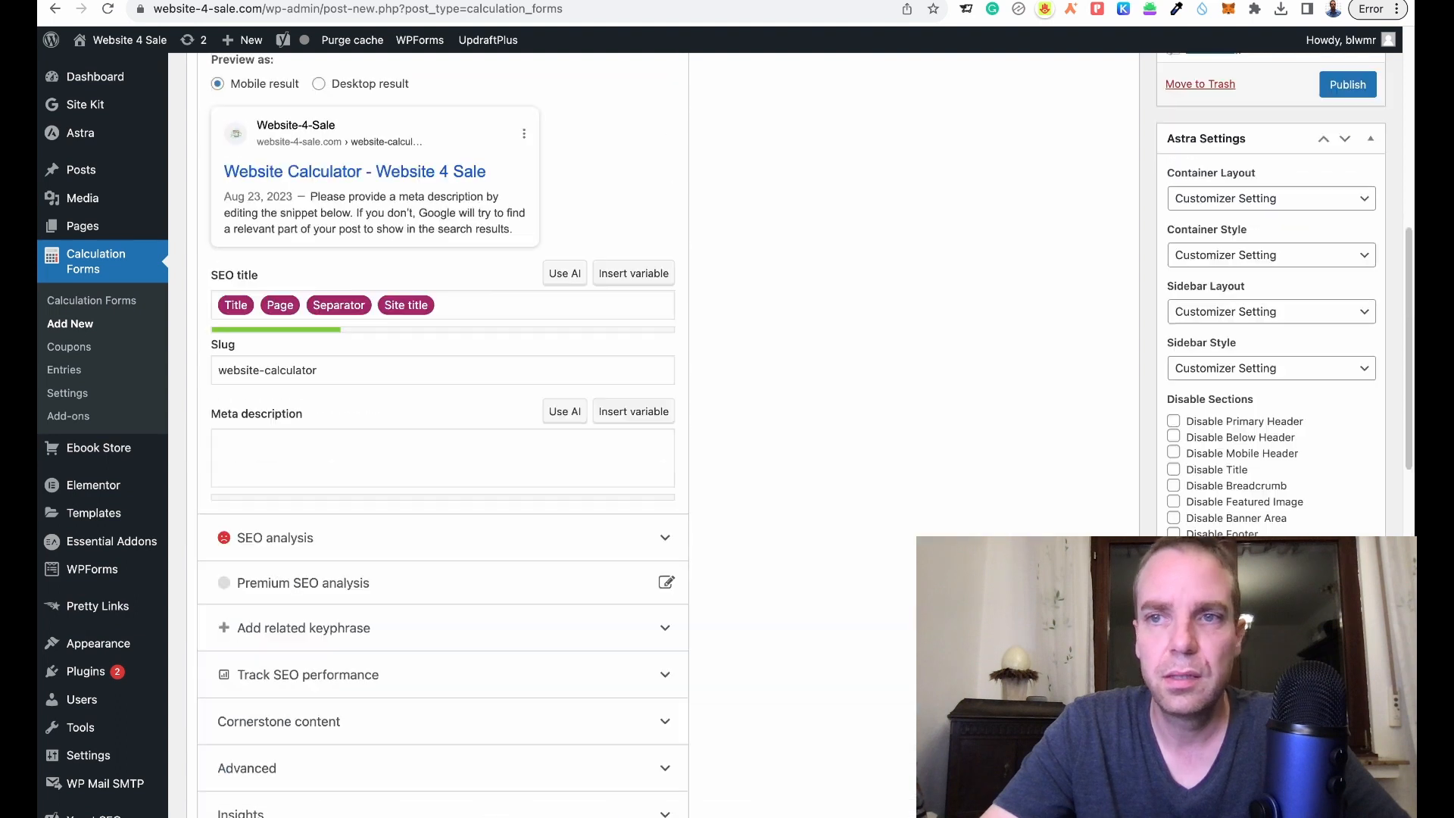
scroll(575, 416, "up", 5)
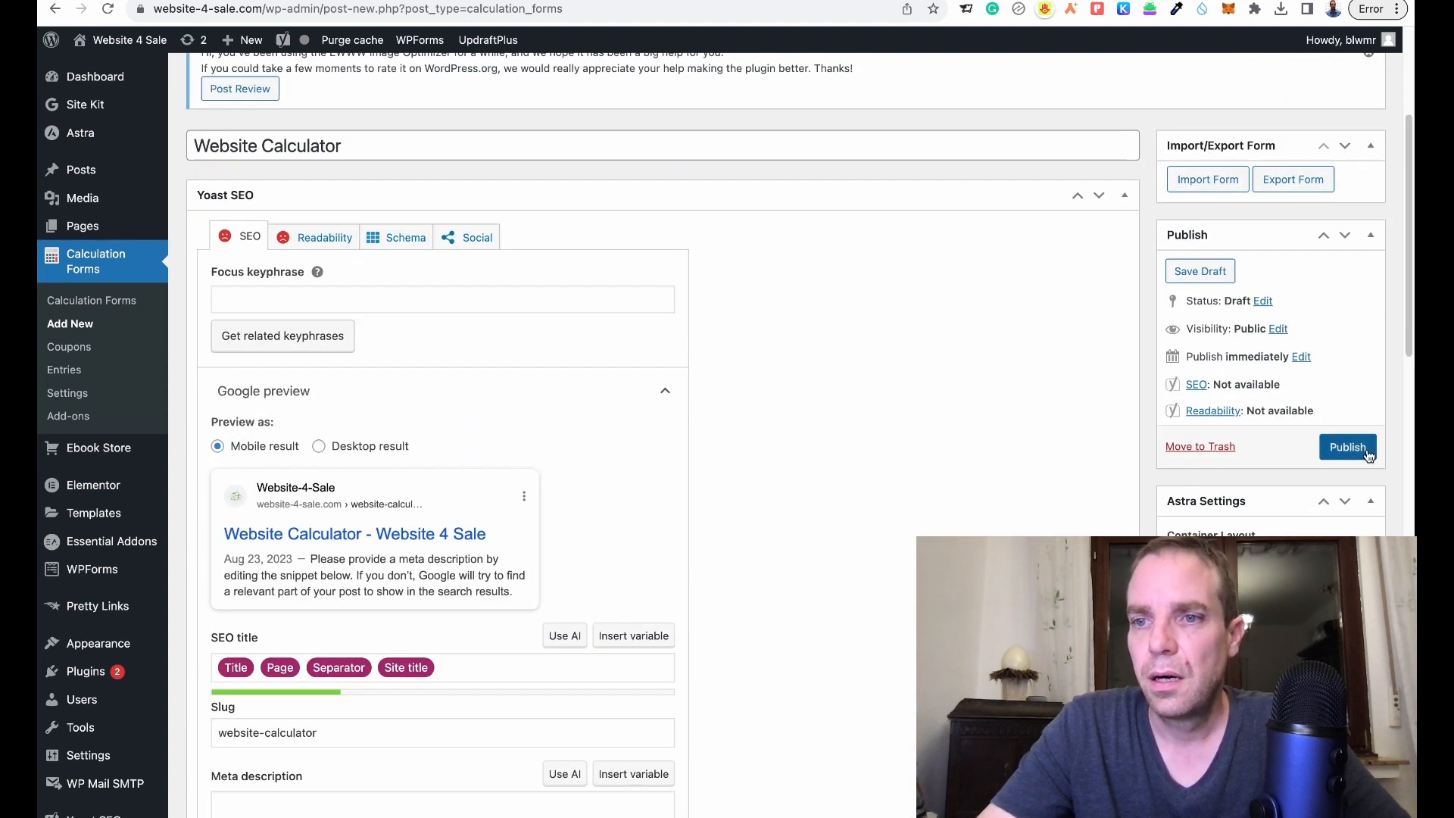
- Publish the Website Calculator form
left_click(1360, 452)
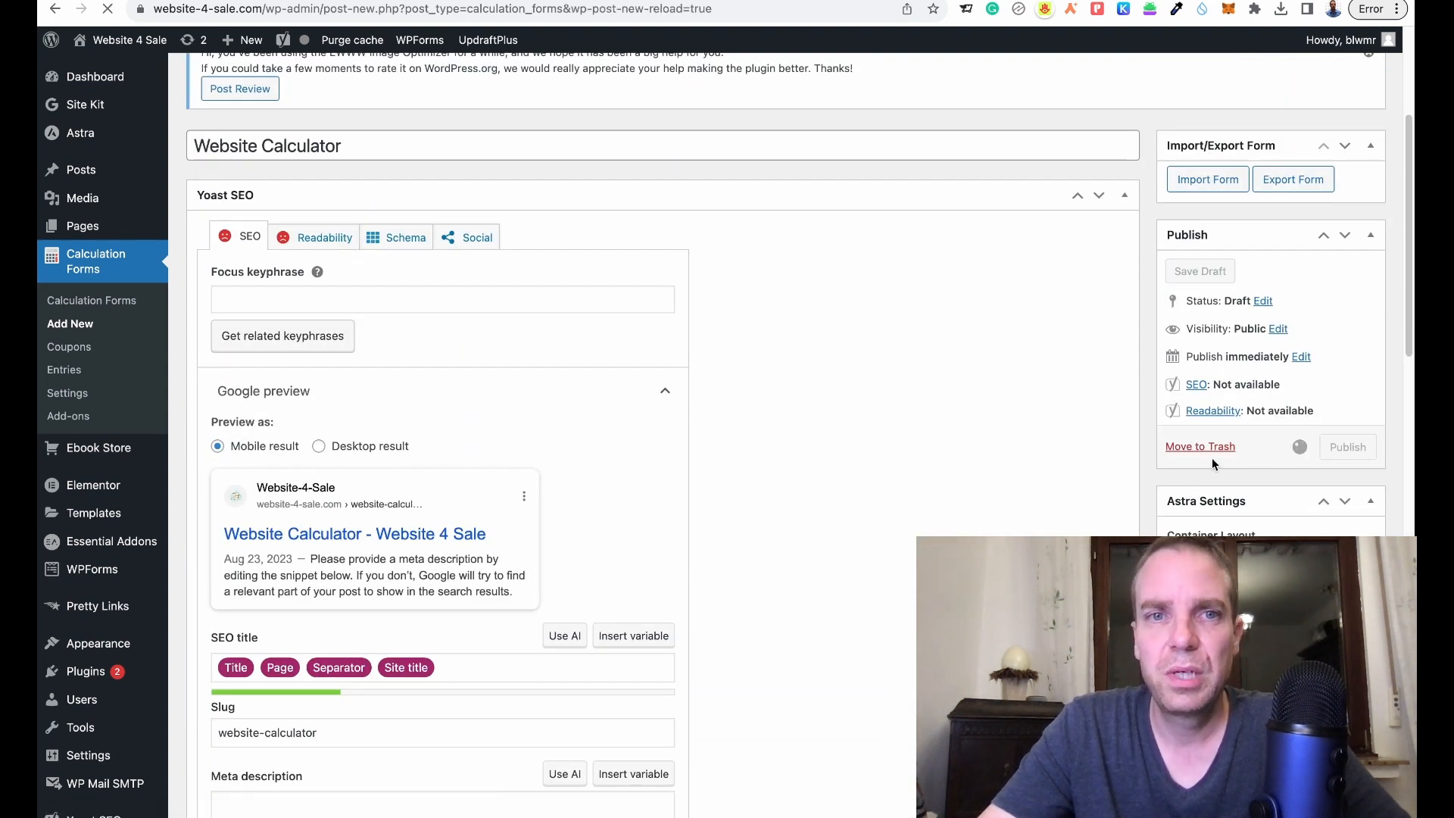
scroll(1056, 443, "up", 1)
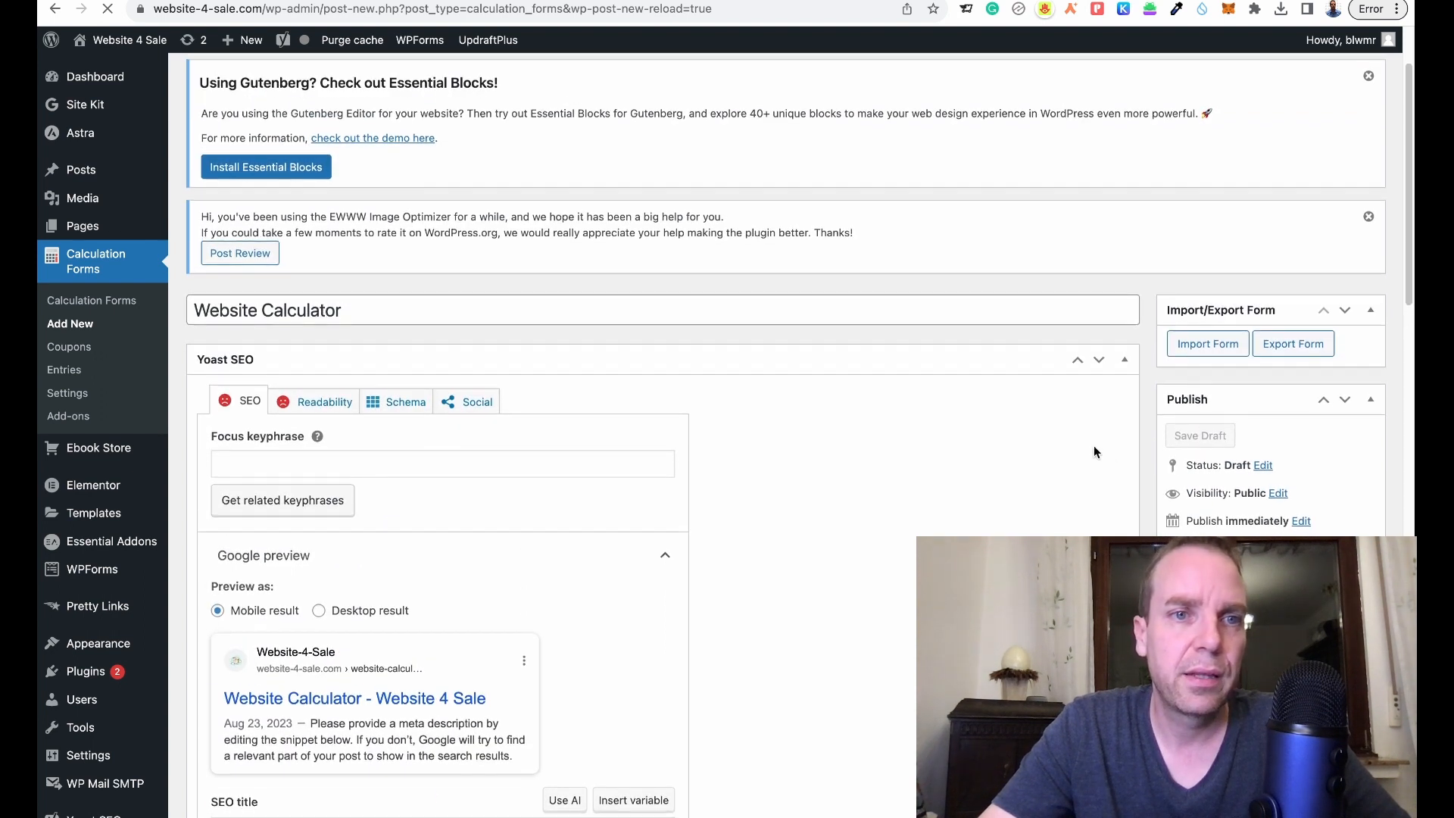
scroll(1143, 454, "down", 2)
scroll(1143, 455, "down", 1)
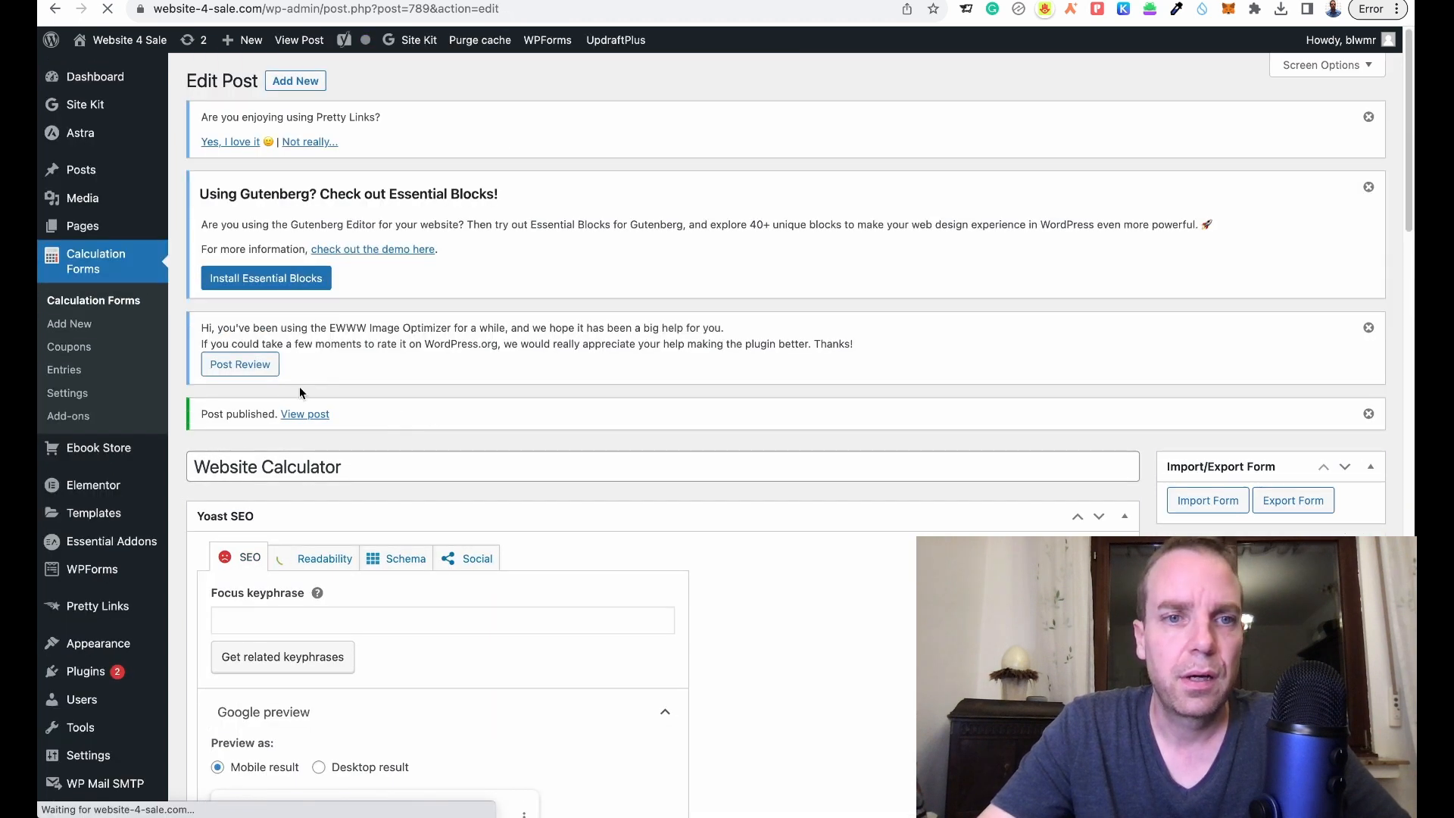
- View the published form in a new tab, then go to the Calculation Forms list
right_click(318, 423)
left_click(353, 426)
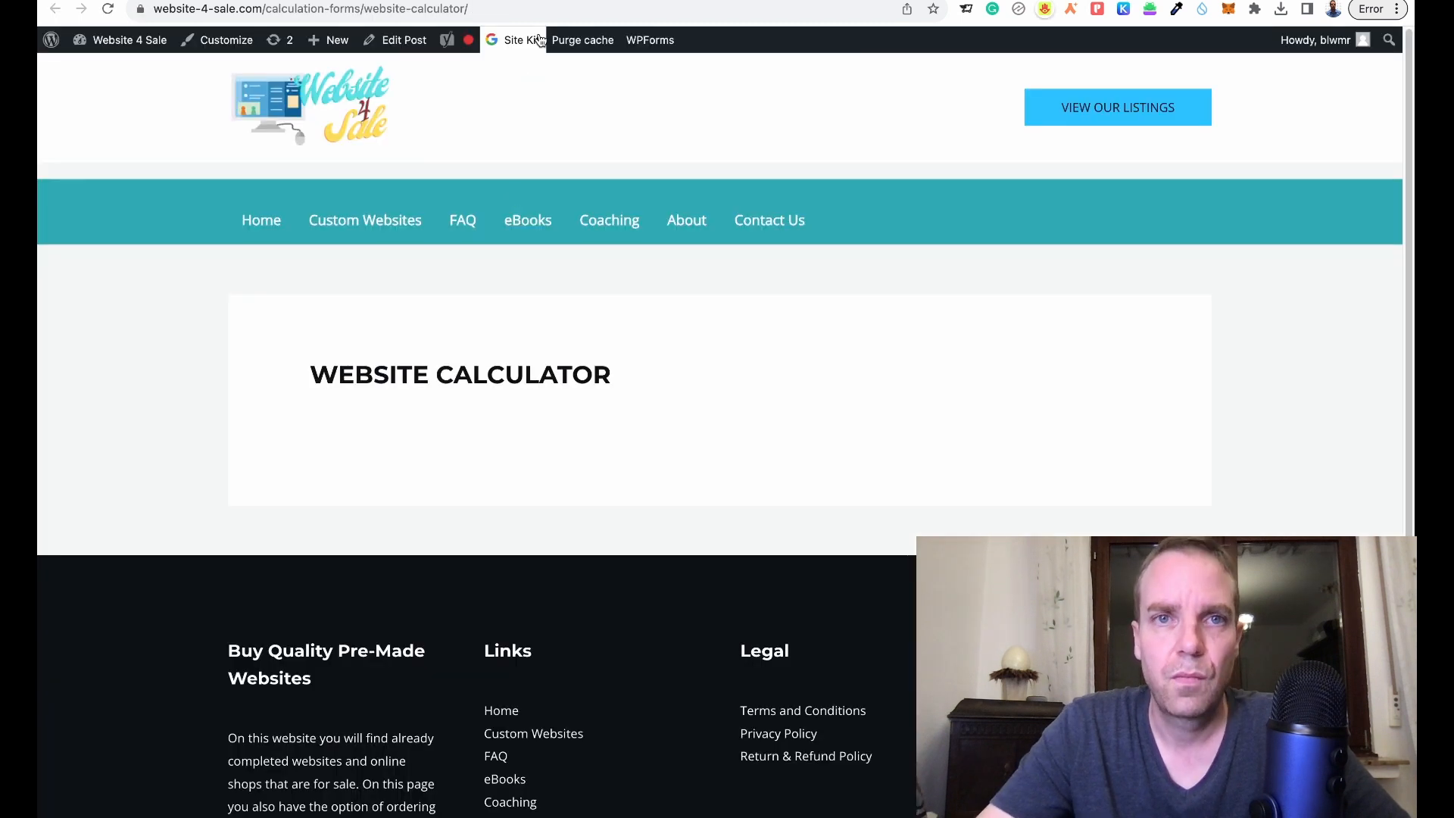
left_click(379, 1)
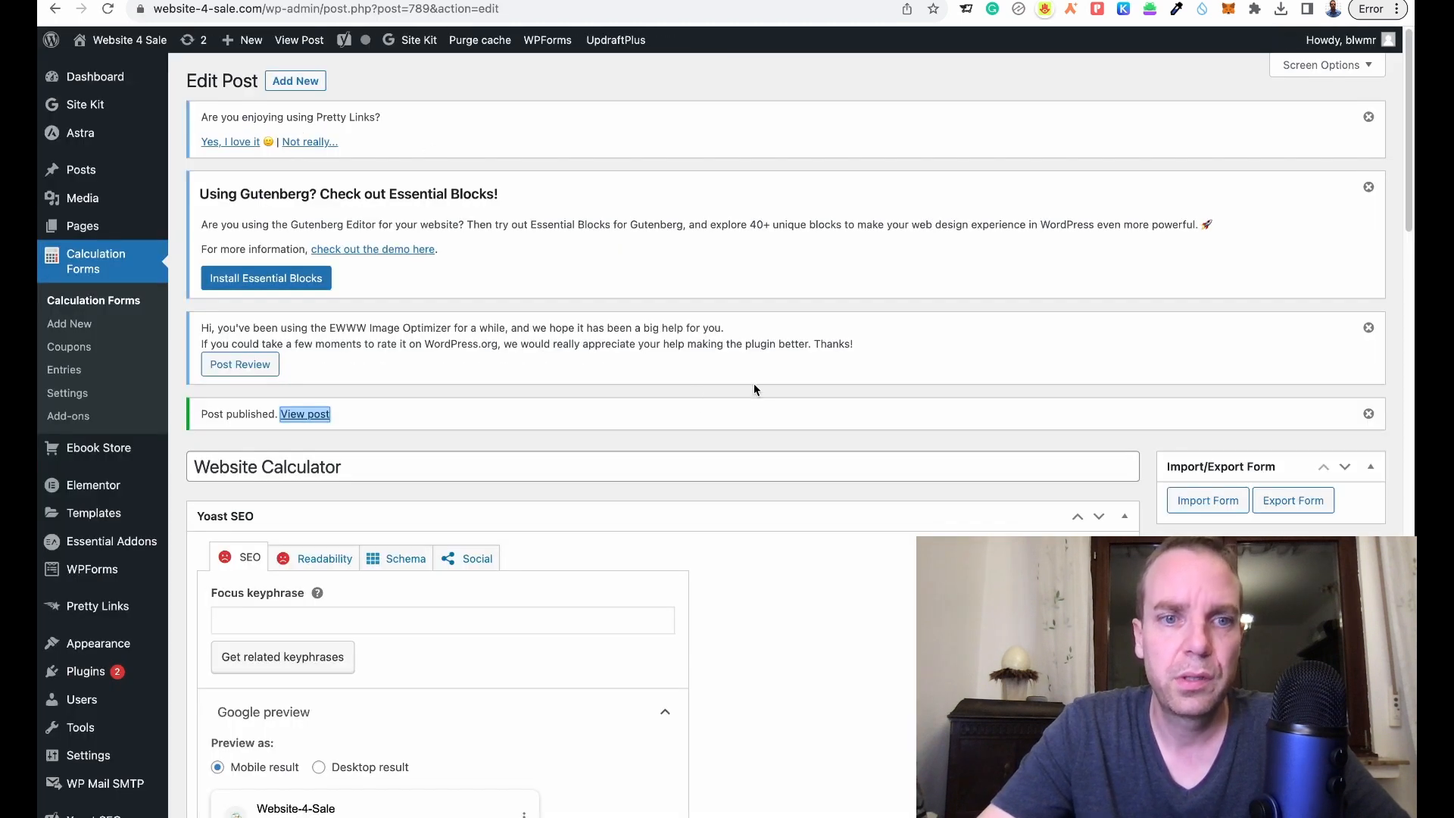
scroll(757, 382, "down", 3)
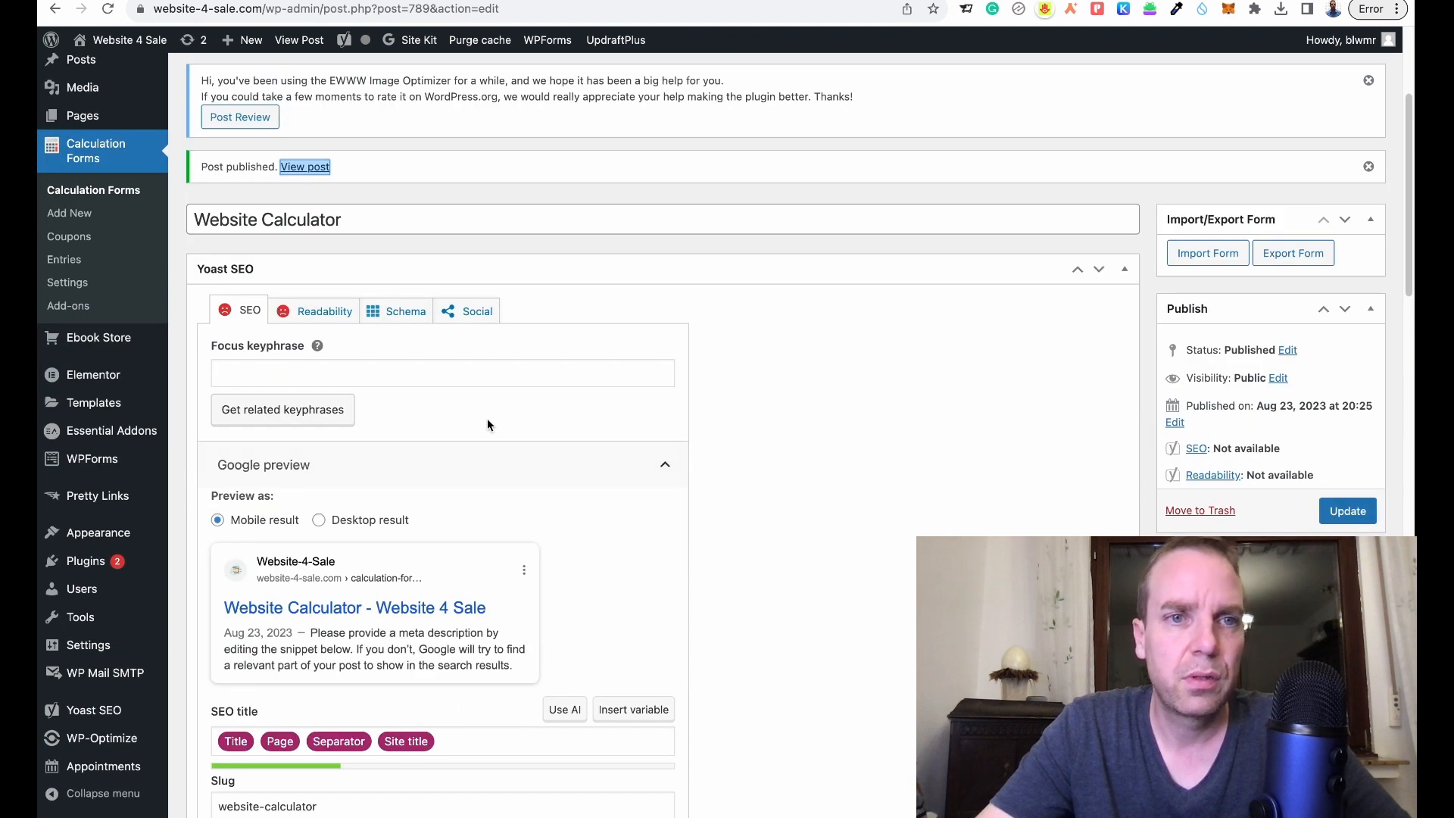
left_click(105, 194)
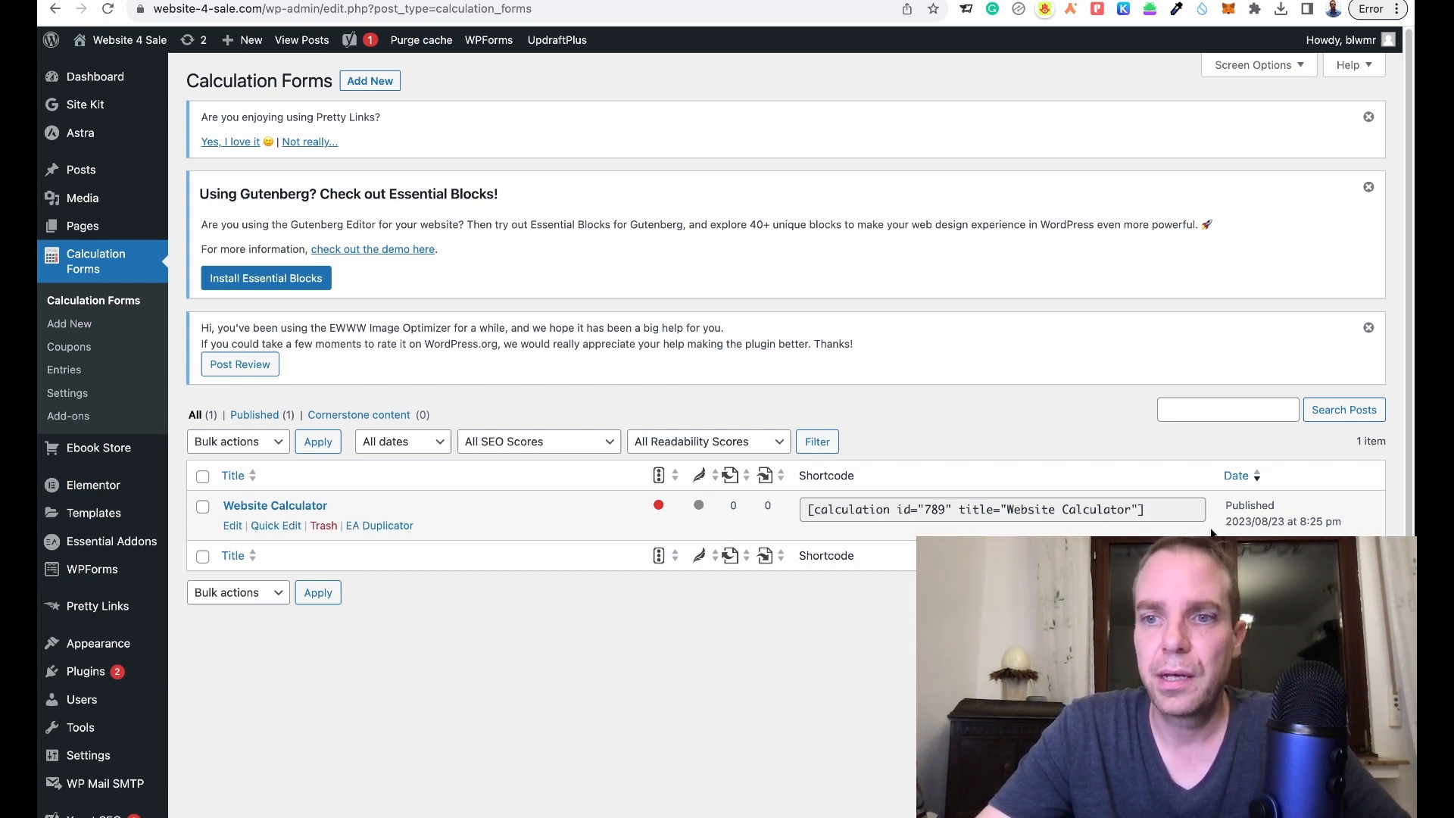
- Select the Website Calculator shortcode, then start a new page titled TEST in a new tab
left_click(1167, 509)
key("ctrl+c")
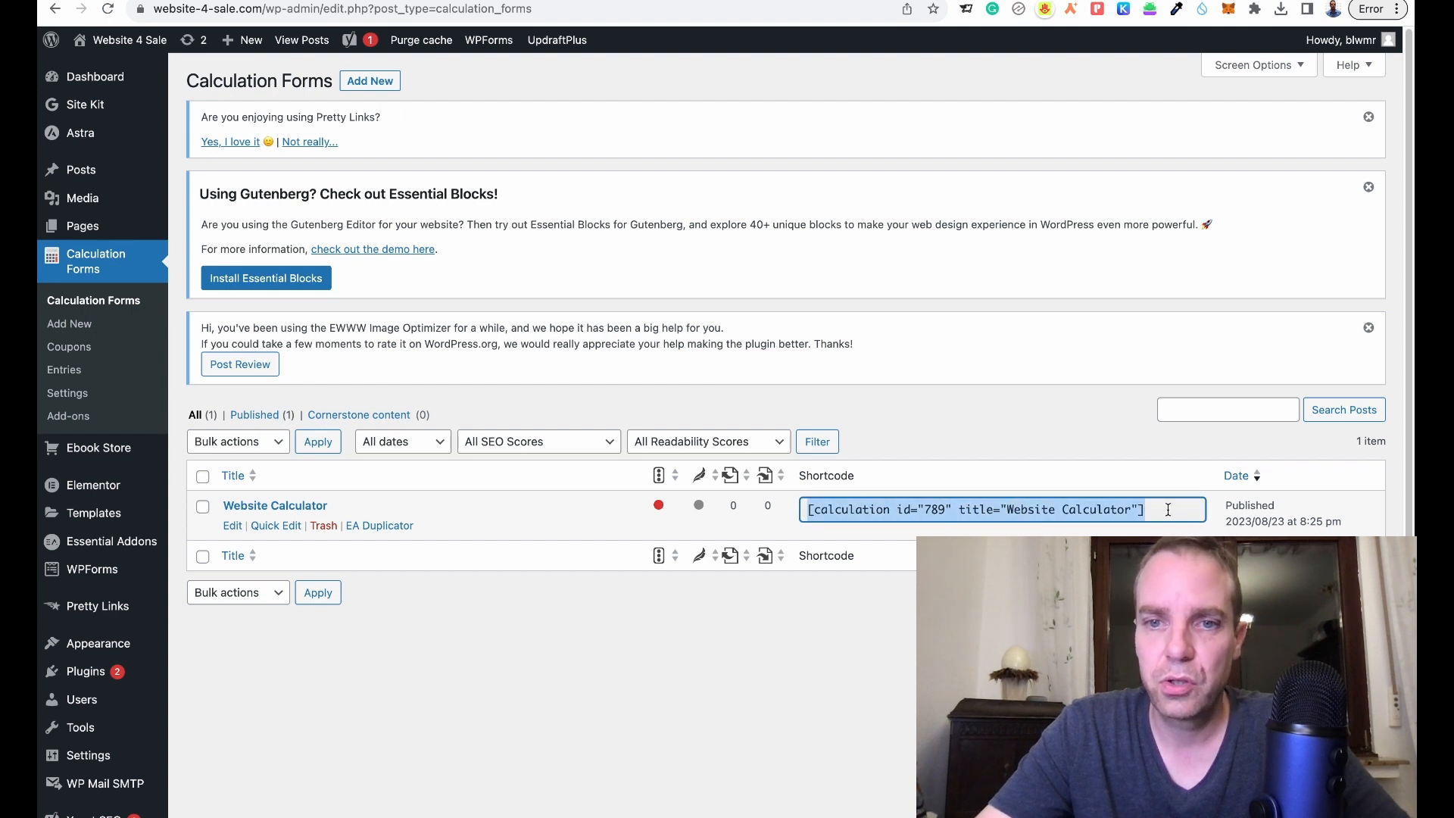
mouse_move(87, 208)
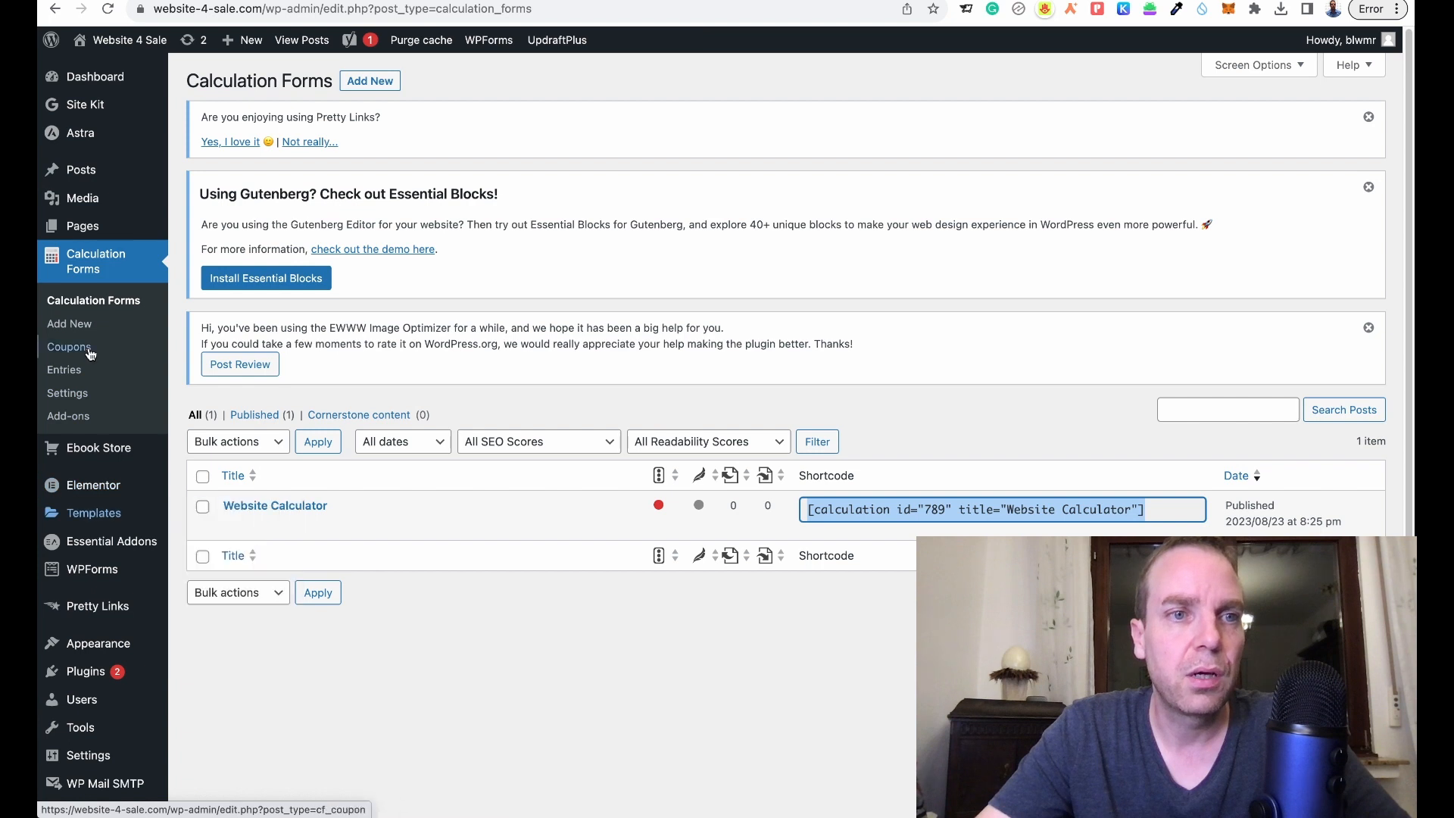
mouse_move(111, 235)
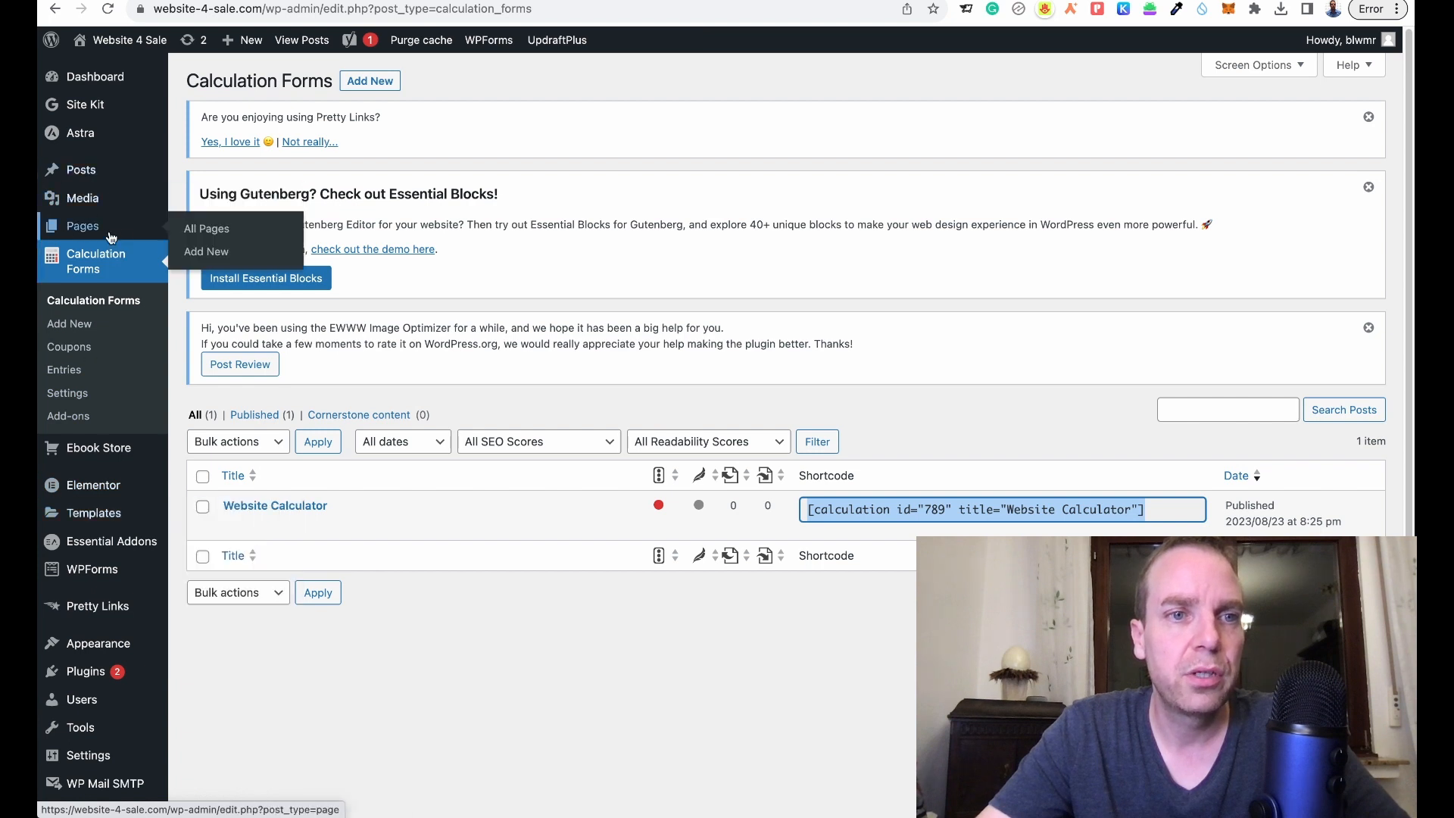
right_click(218, 258)
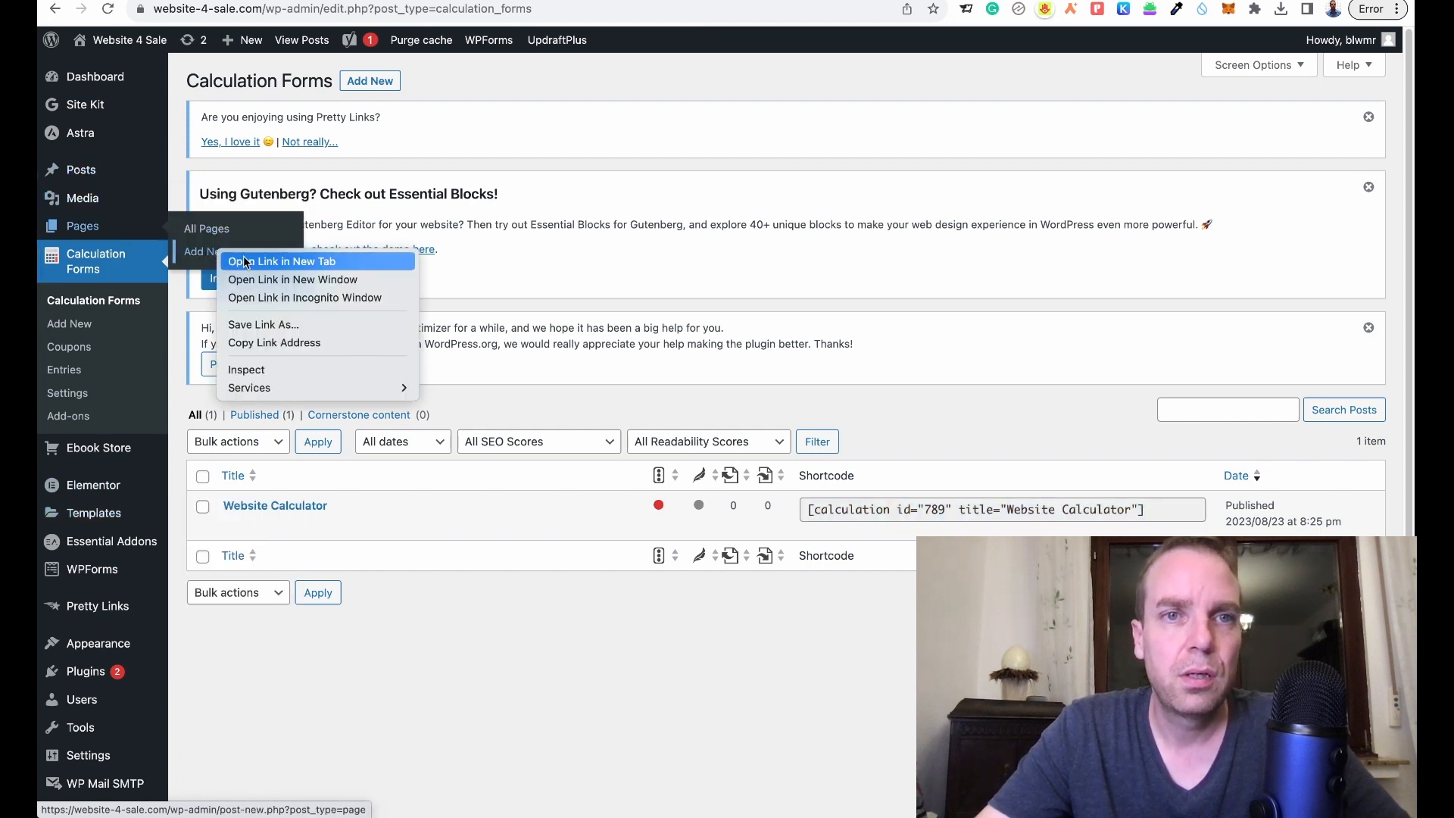
left_click(244, 262)
left_click(446, 1)
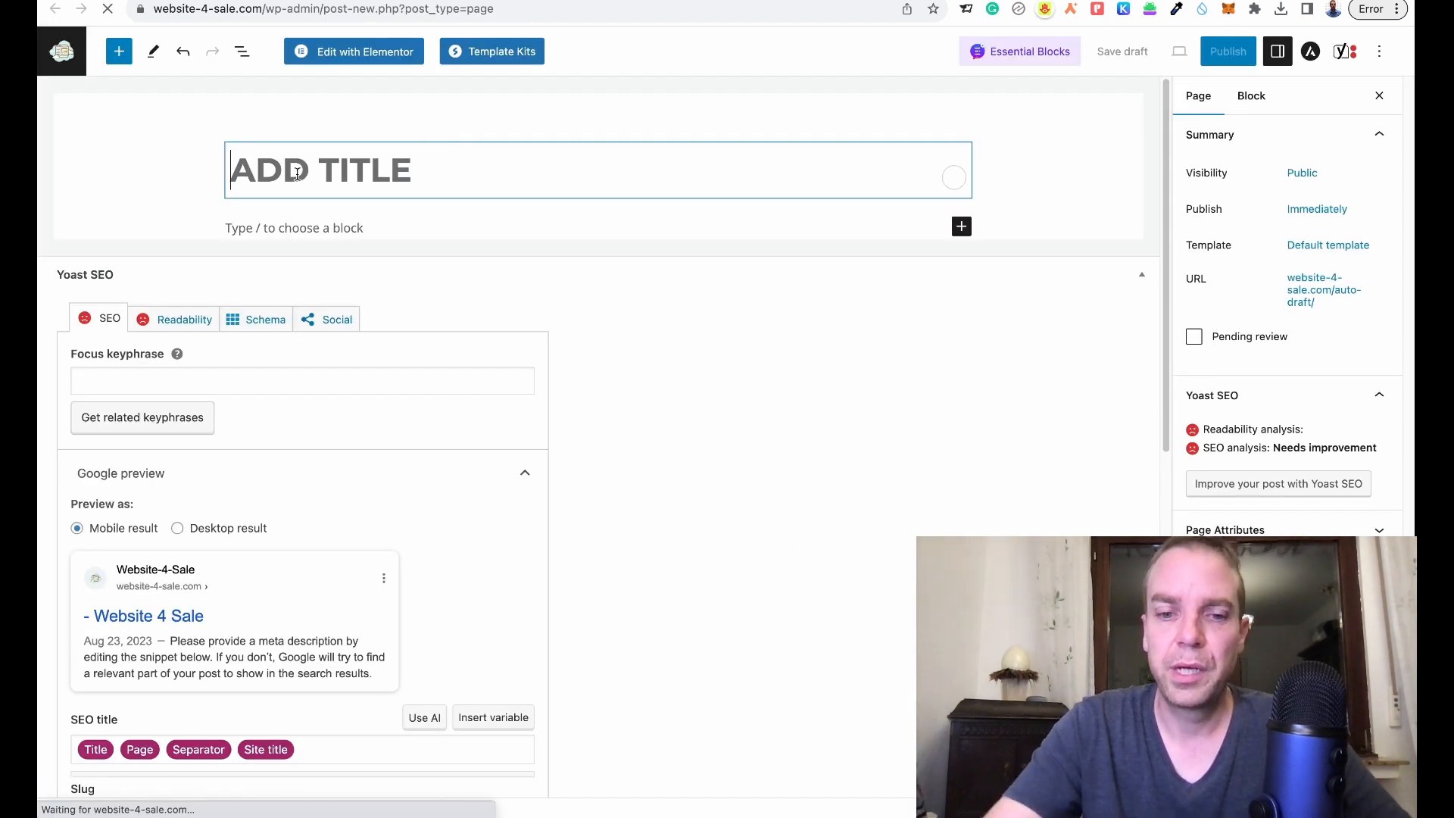
type("TEST")
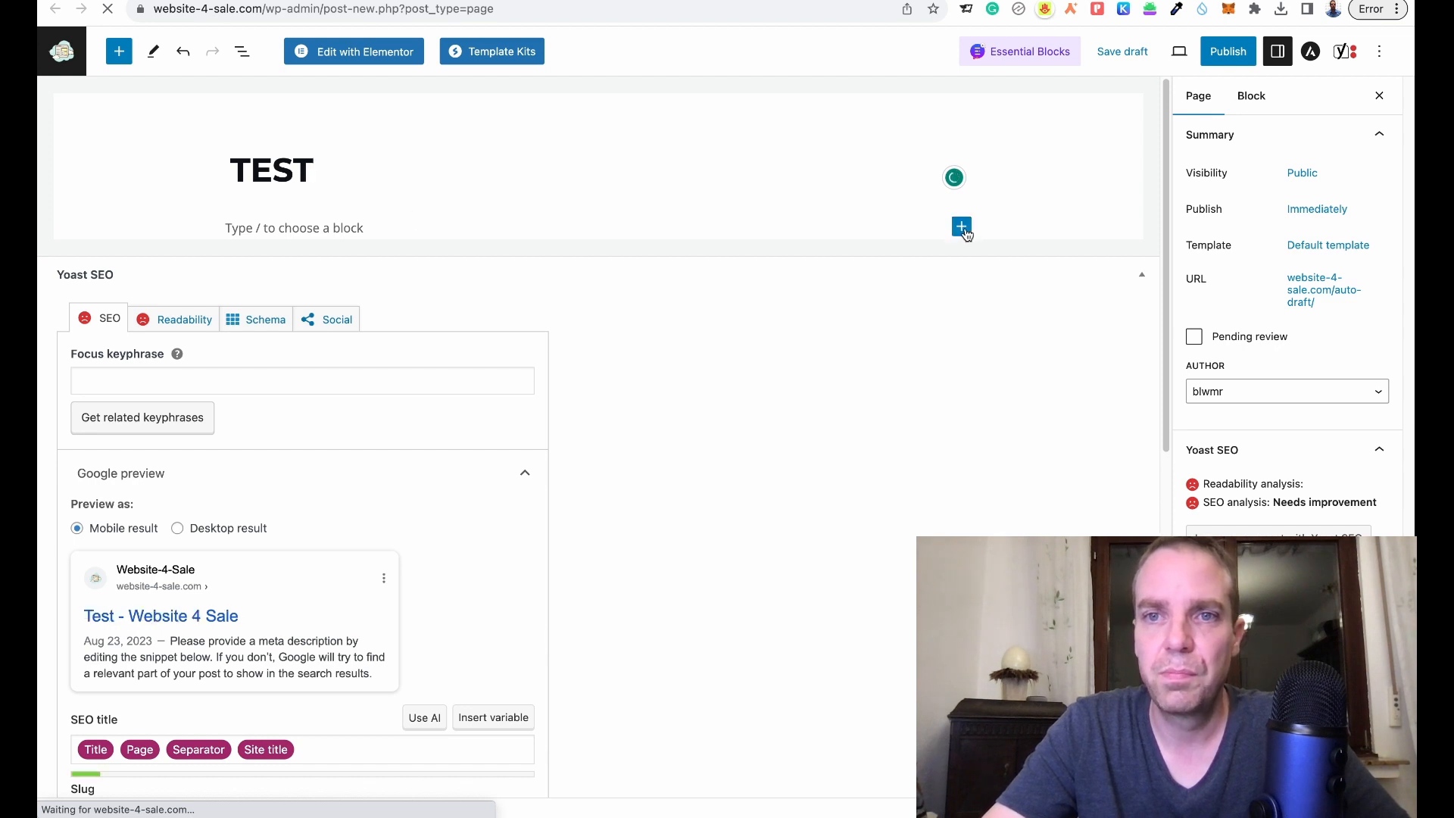
- Add a Shortcode block with [calculation id="789" title="Website Calculator"] and save the draft
left_click(962, 228)
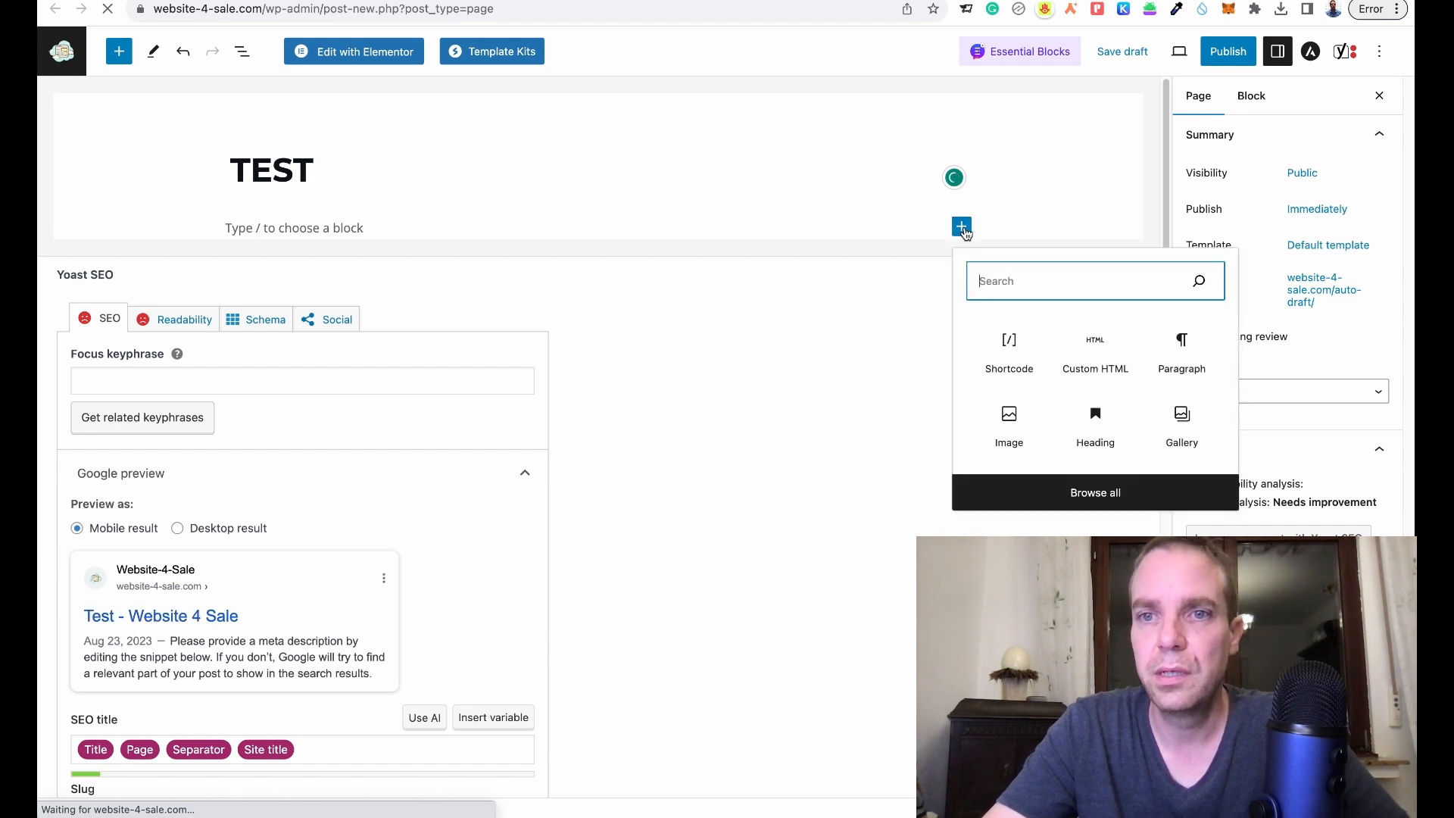
left_click(1010, 365)
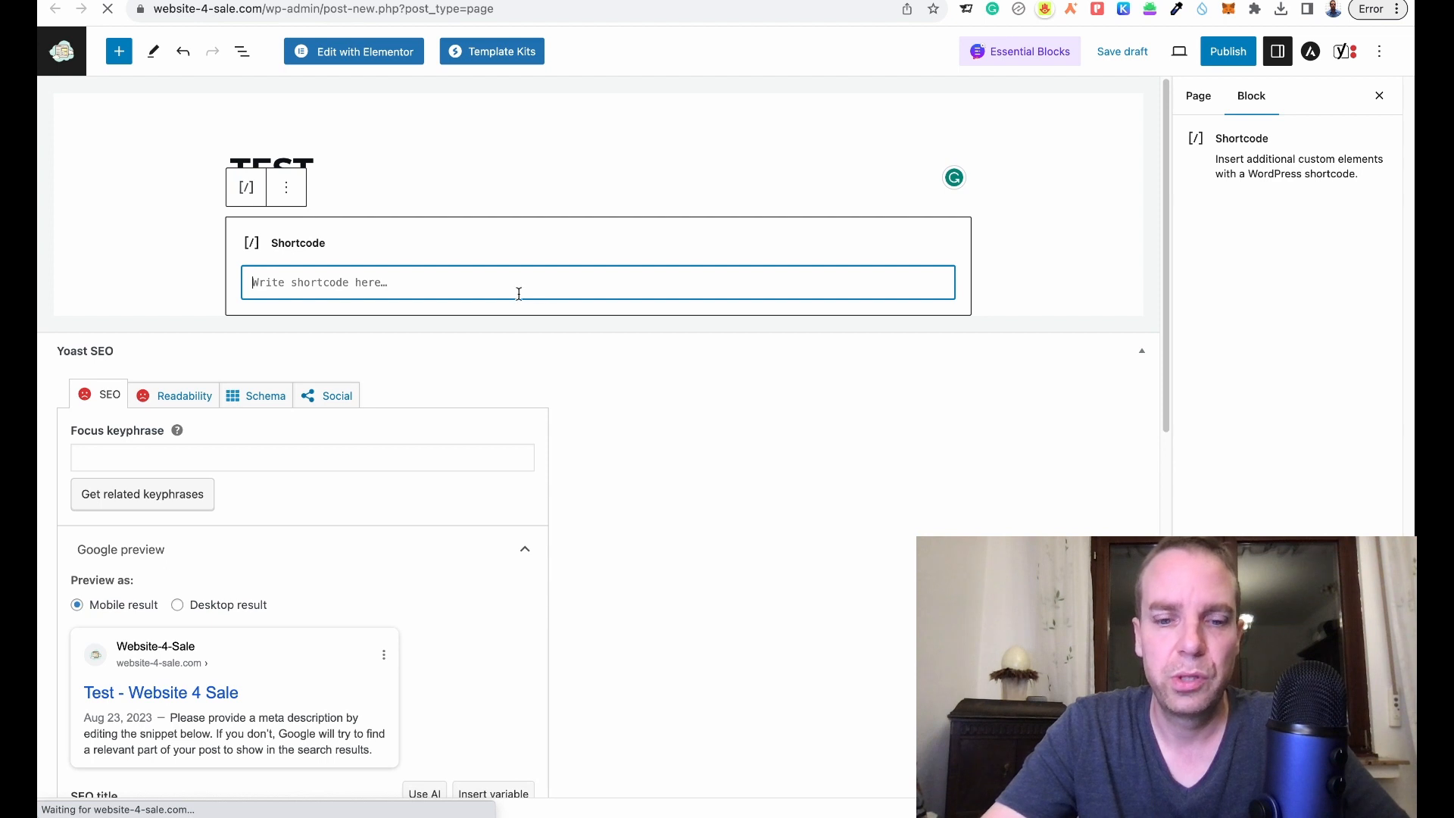
key("ctrl+v")
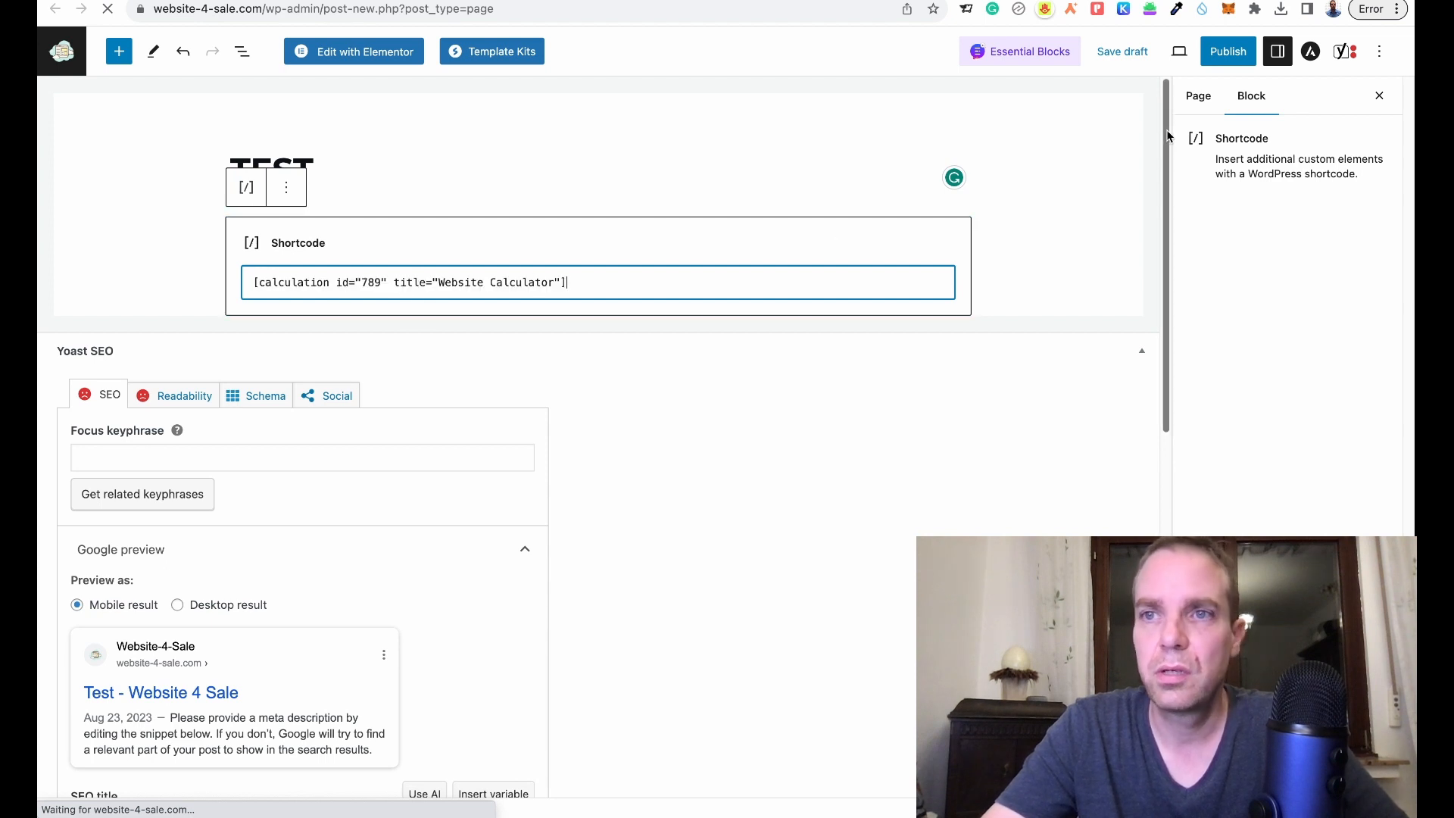
left_click(1114, 60)
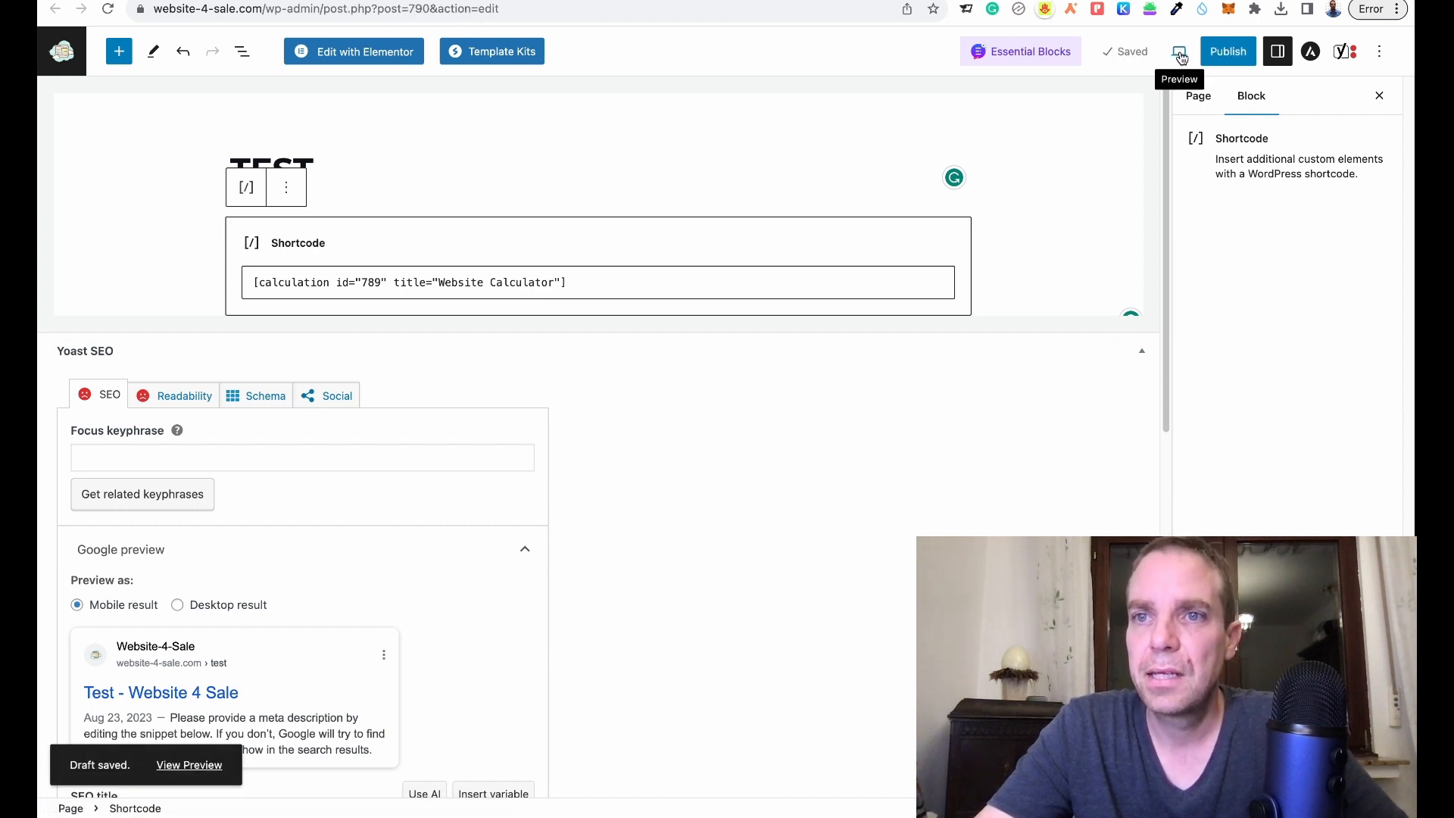
- Preview TEST in a new tab, choose the Website service and slide the page count to 5
left_click(1180, 53)
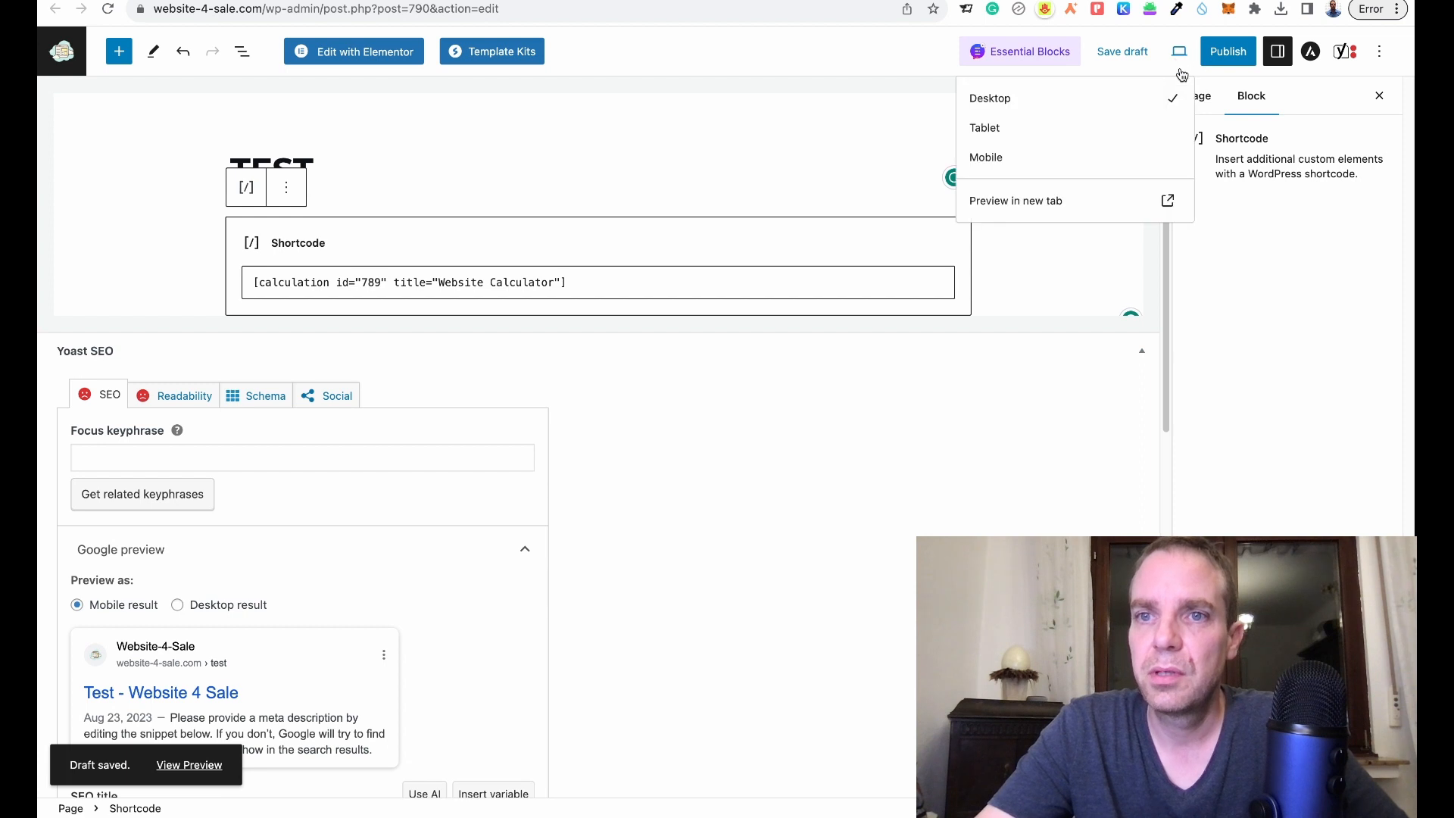
left_click(1034, 202)
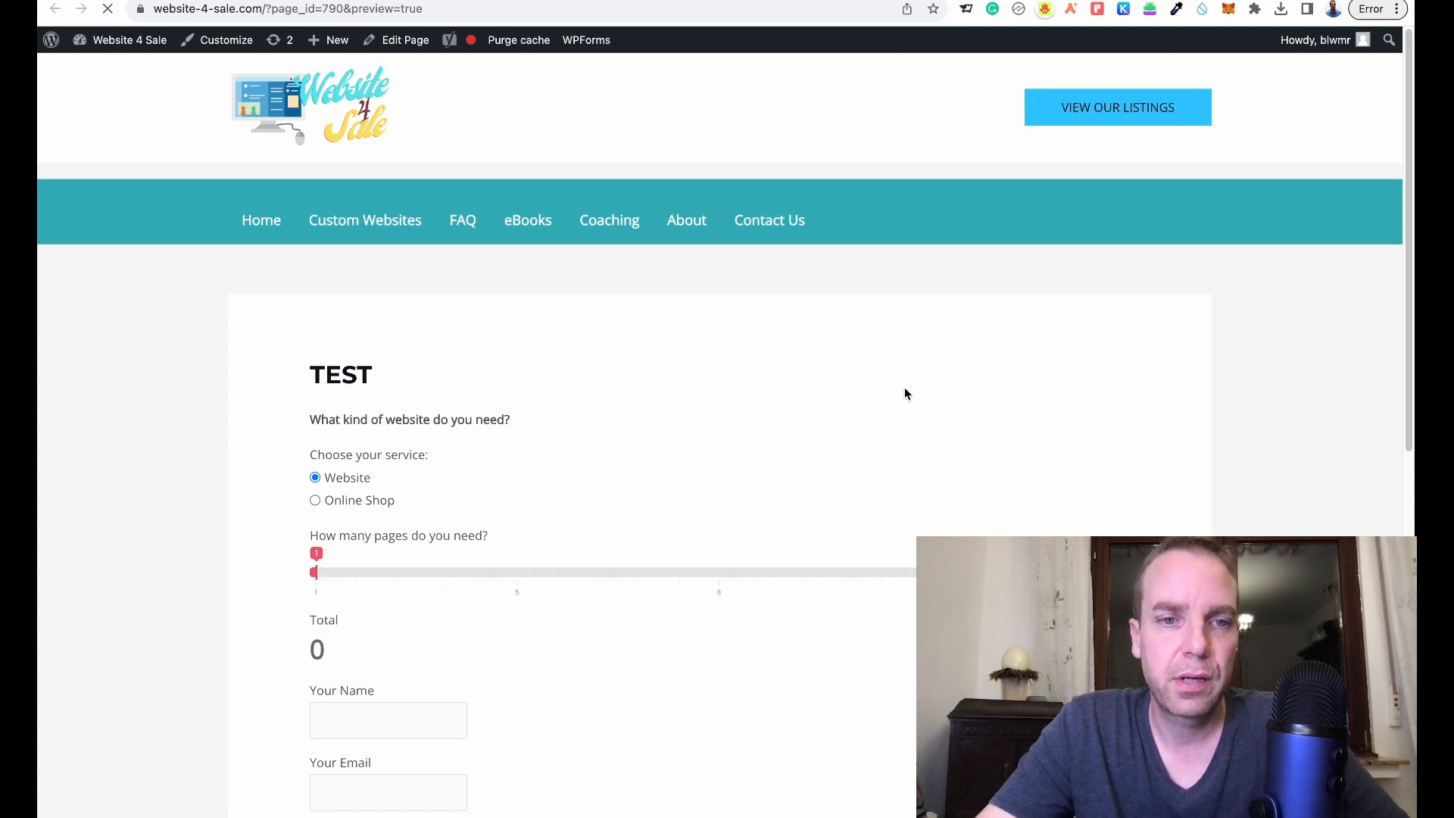
scroll(904, 388, "down", 2)
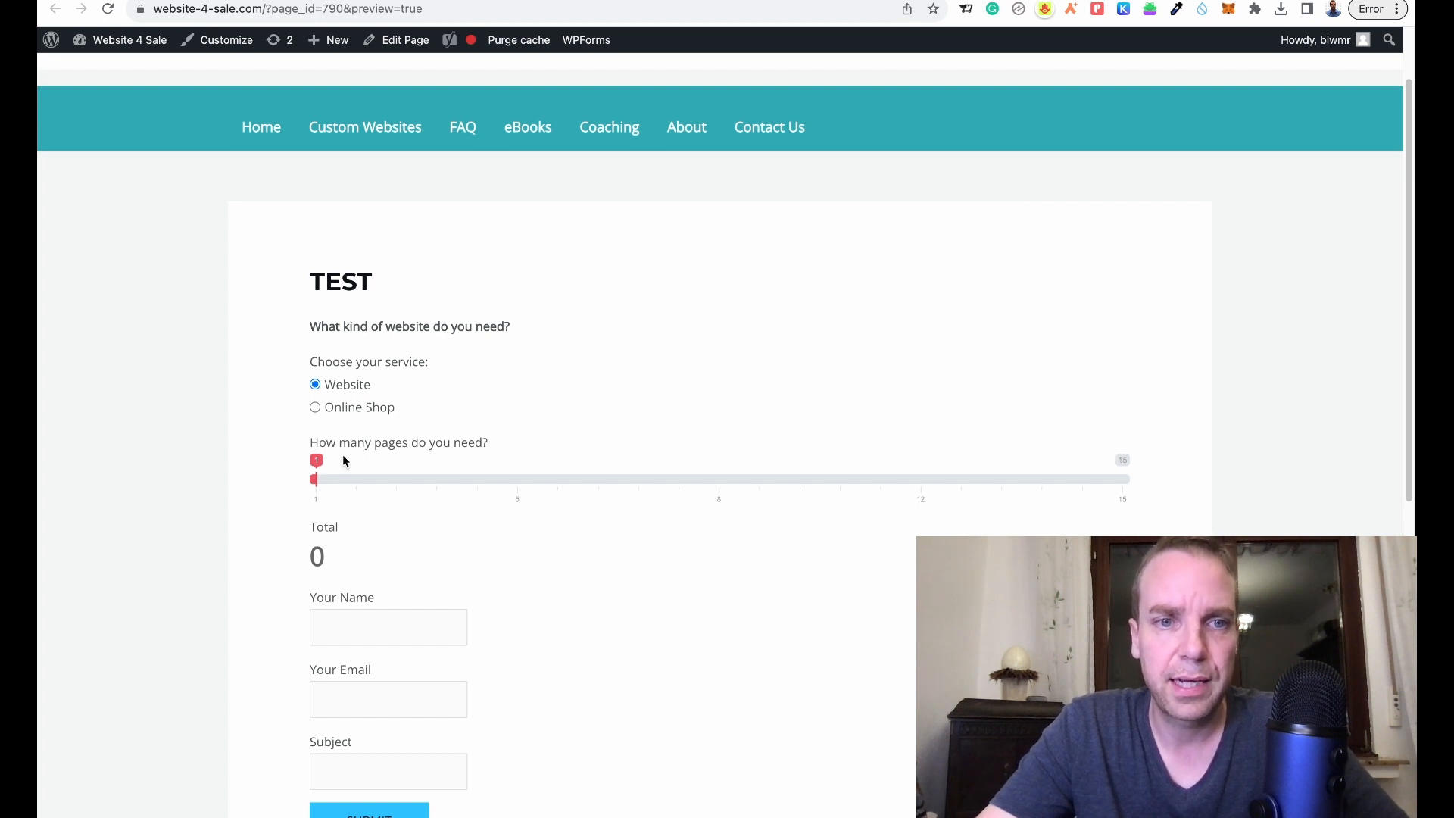
left_click(315, 408)
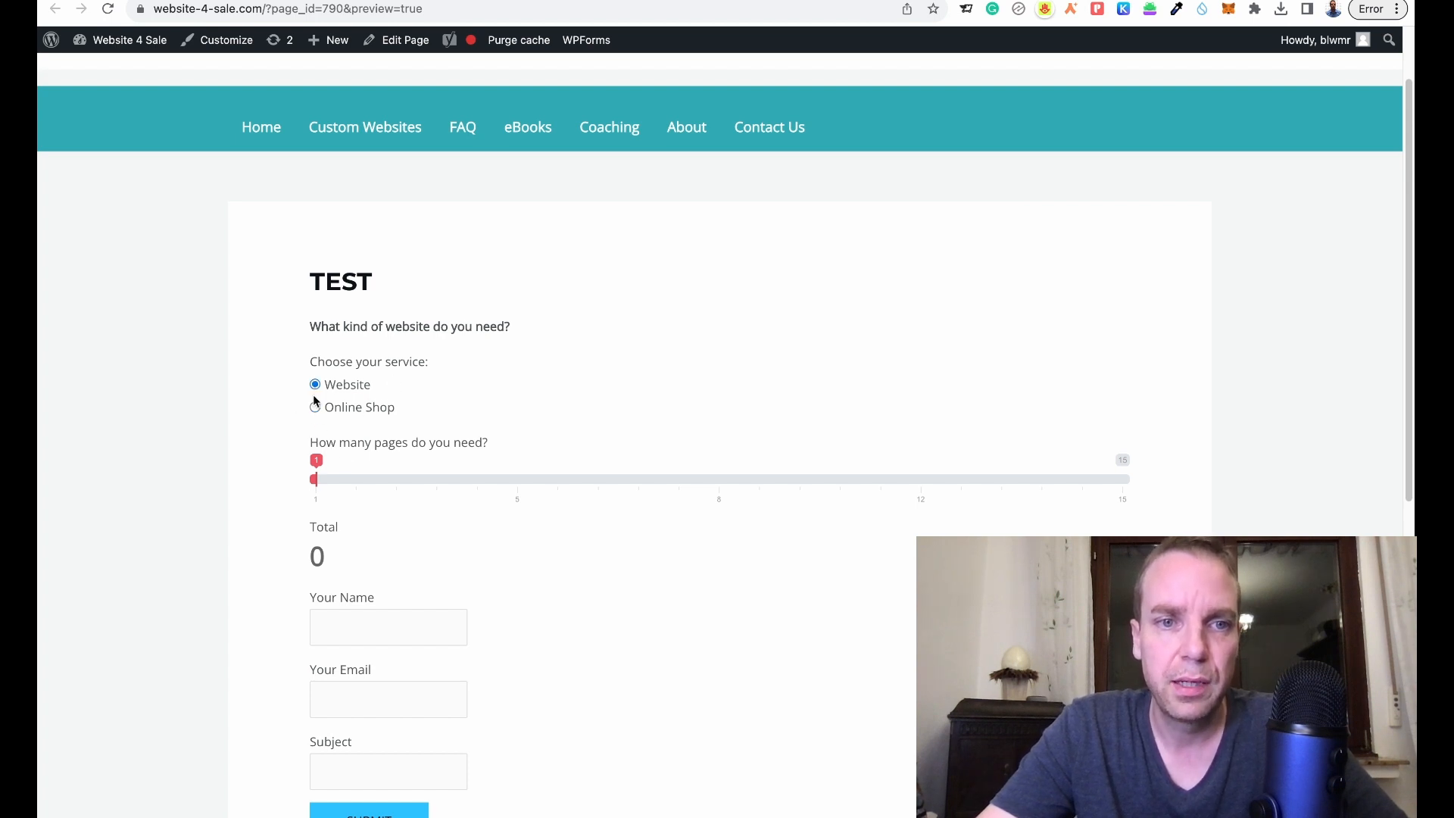
left_click_drag(330, 482, 560, 476)
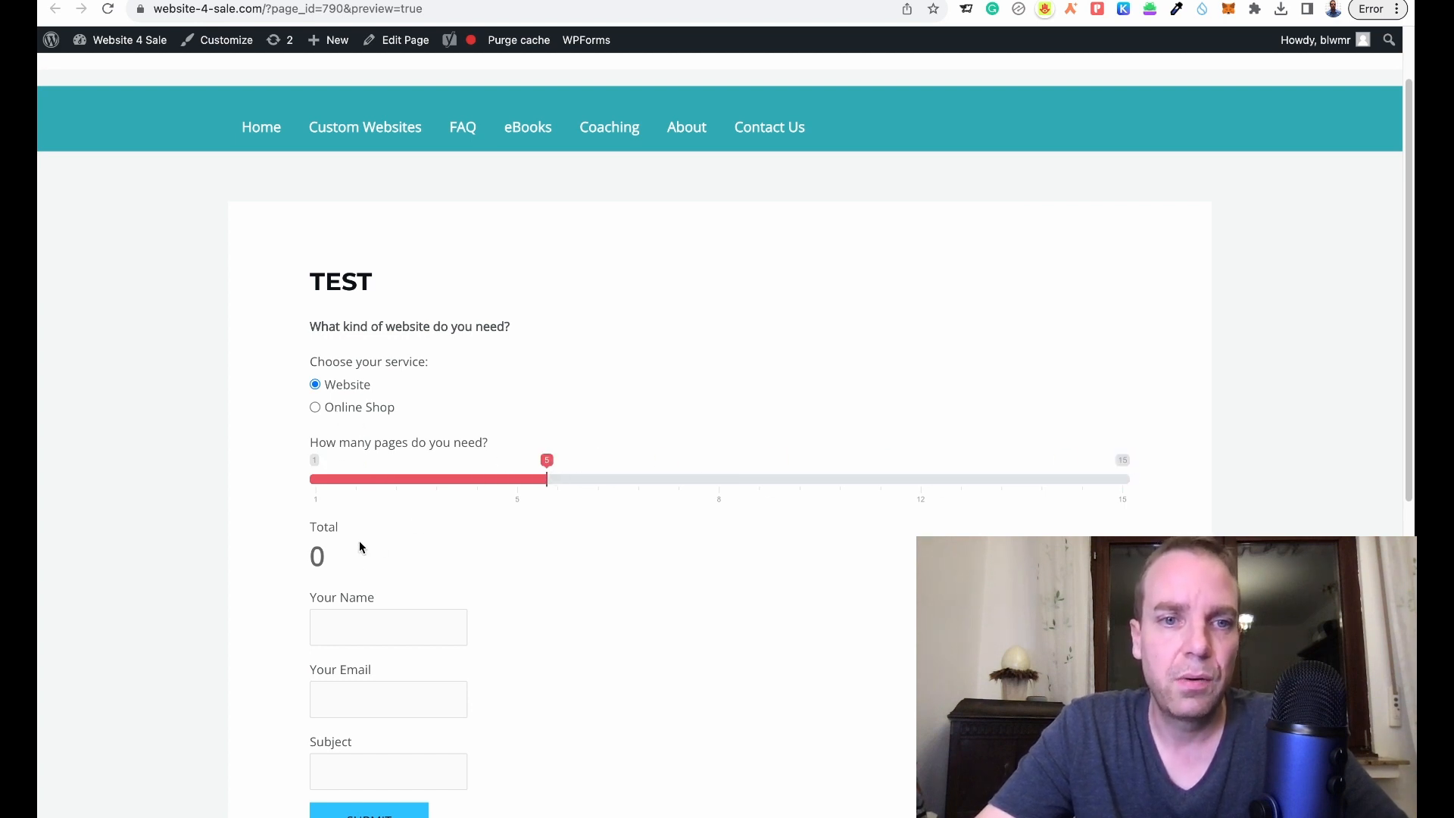
- Back in the admin tab, edit Website Calculator and scroll down to its Builder Form
left_click(274, 0)
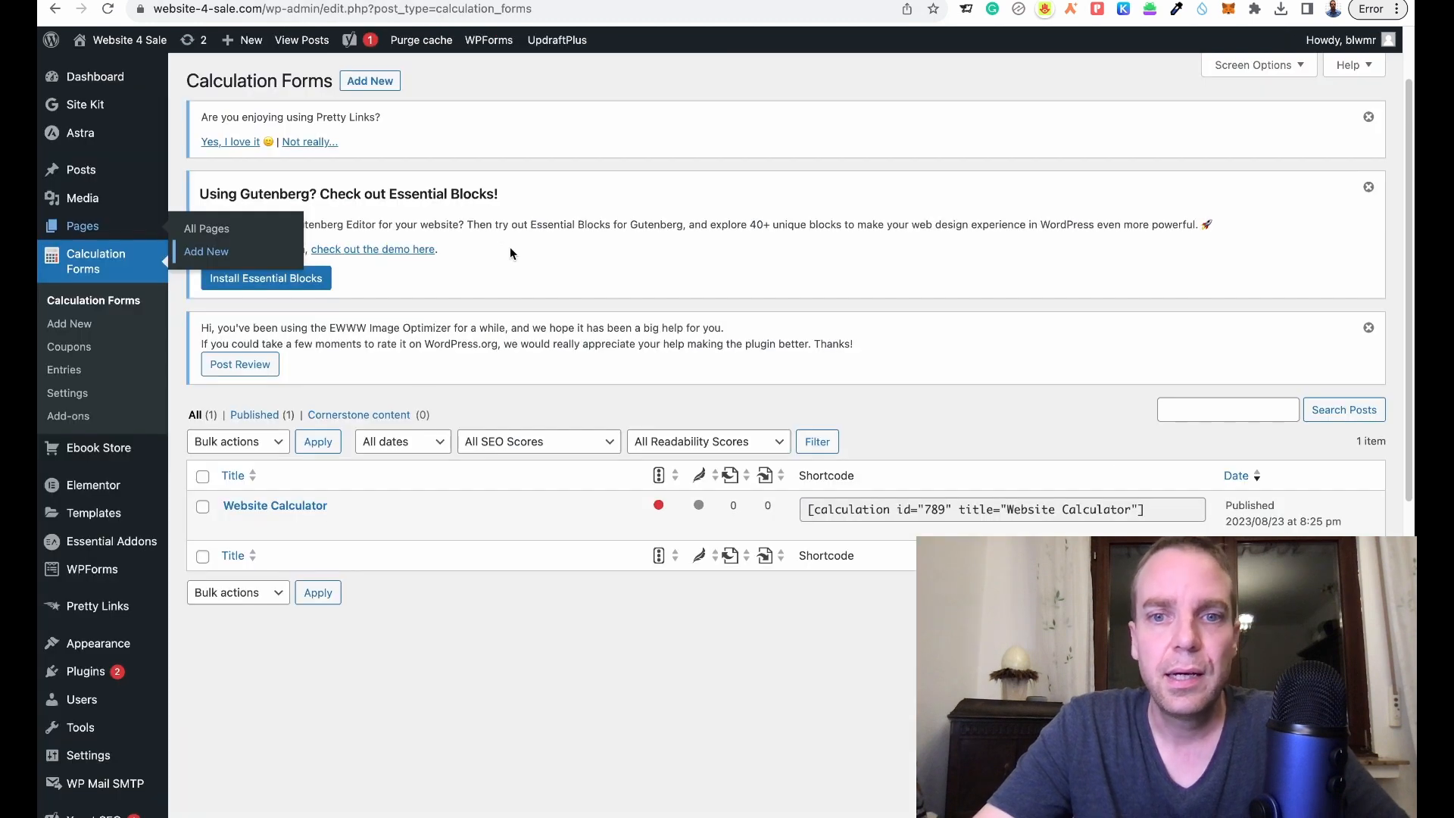
left_click(235, 526)
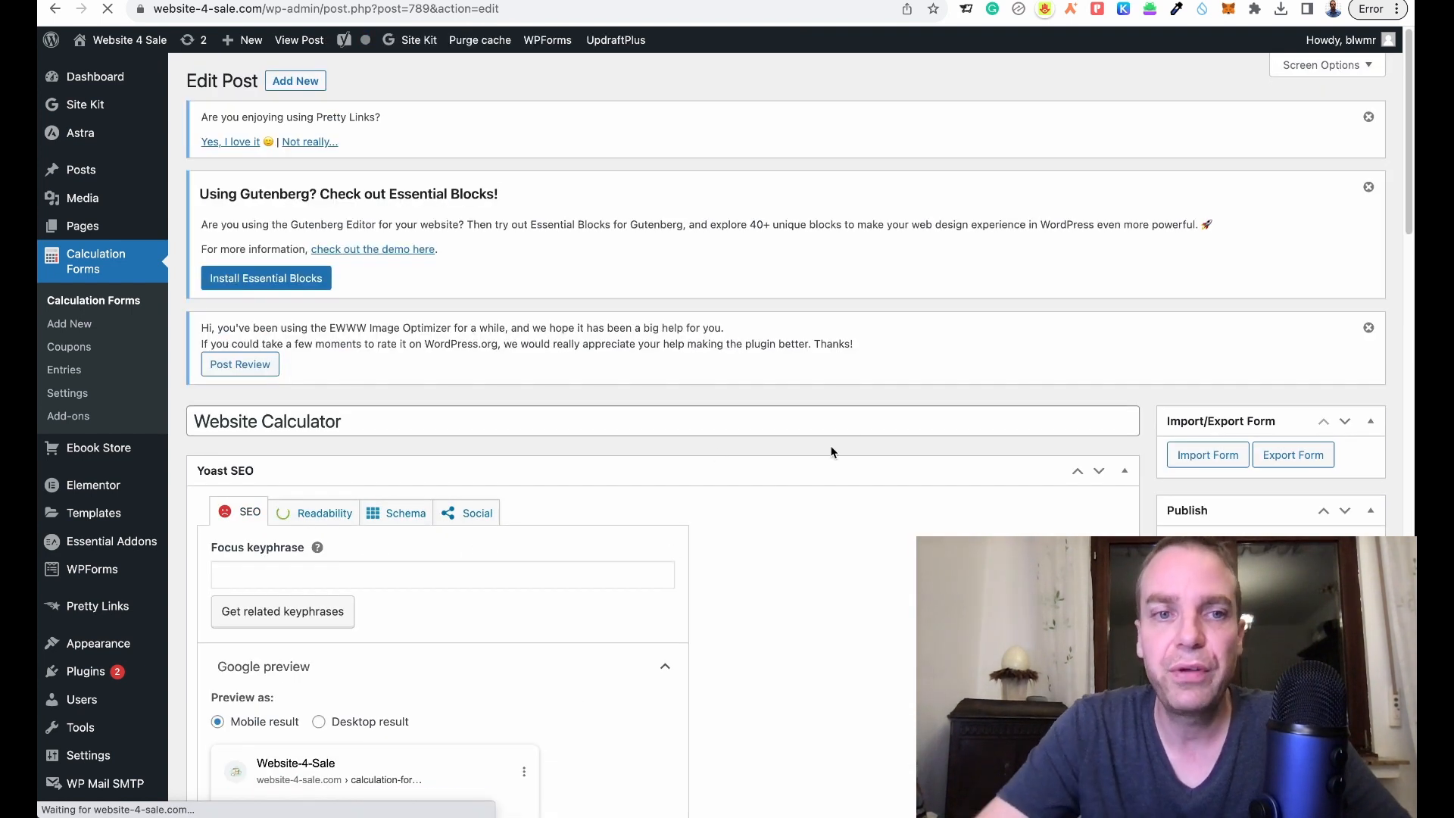
scroll(874, 371, "down", 10)
scroll(976, 376, "down", 12)
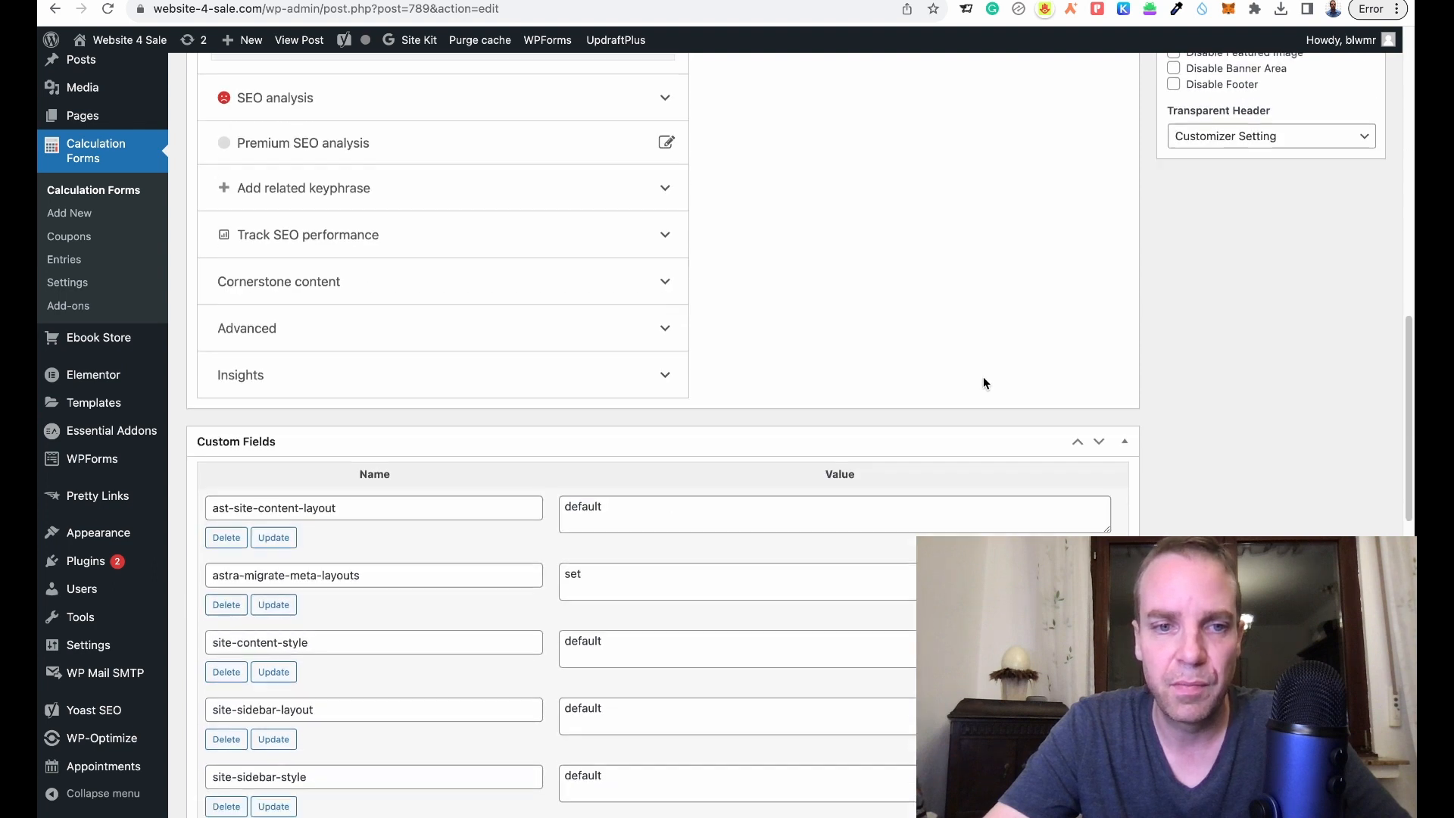
scroll(991, 373, "down", 3)
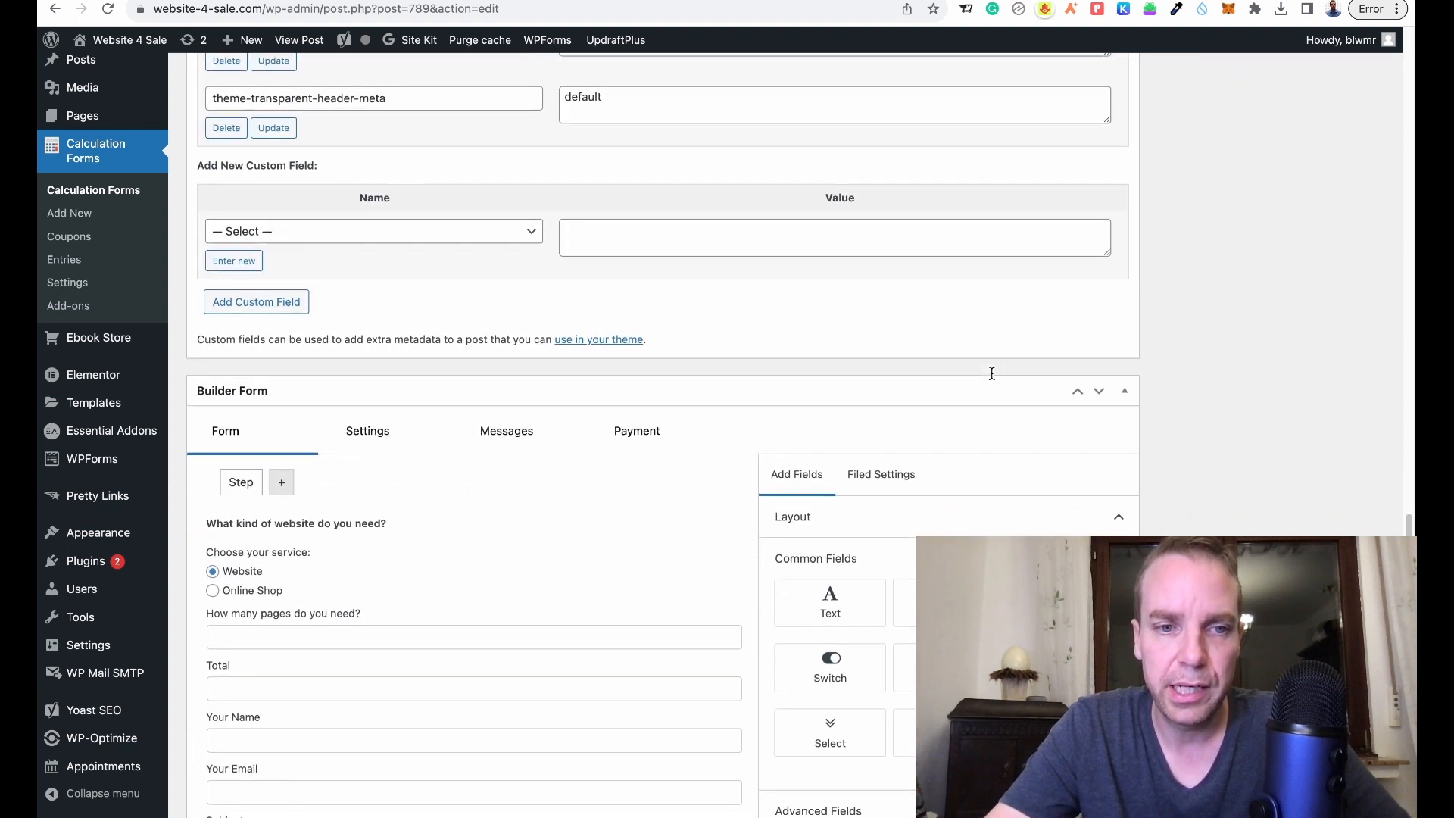
scroll(627, 557, "down", 2)
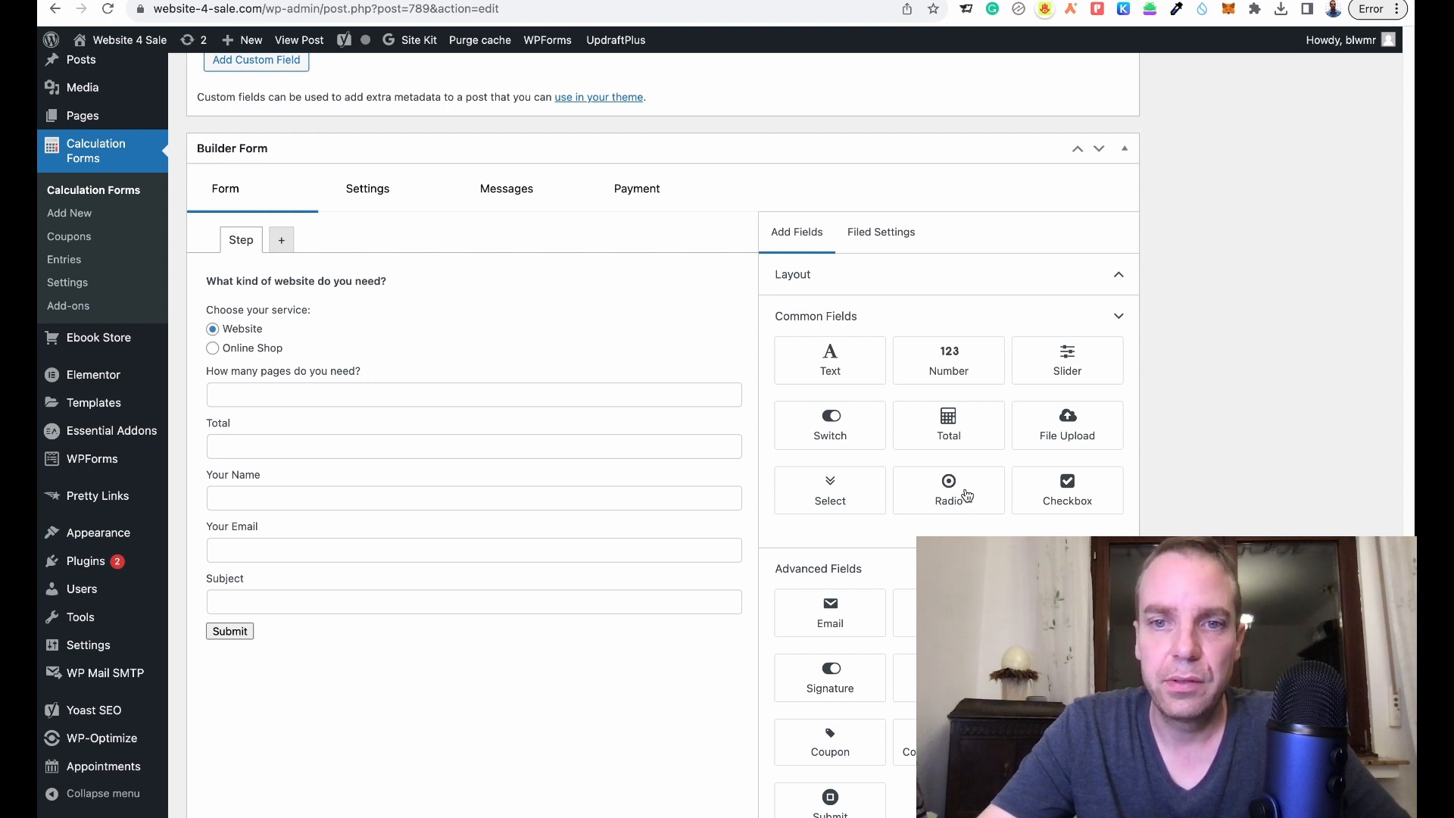
- Add a radio field below the service options labelled 'Do you have hosting?'
left_click_drag(967, 495, 410, 374)
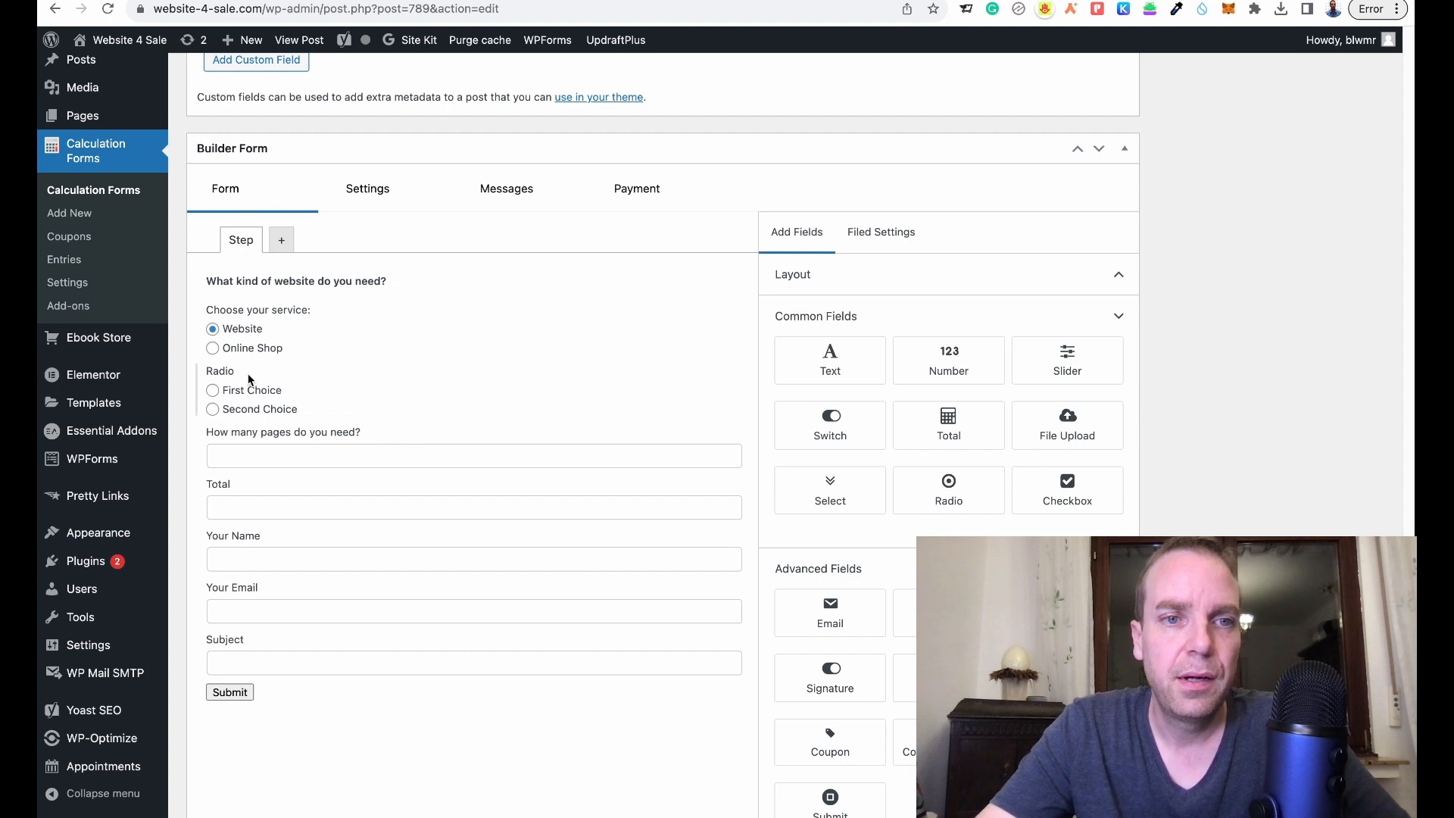
left_click(480, 392)
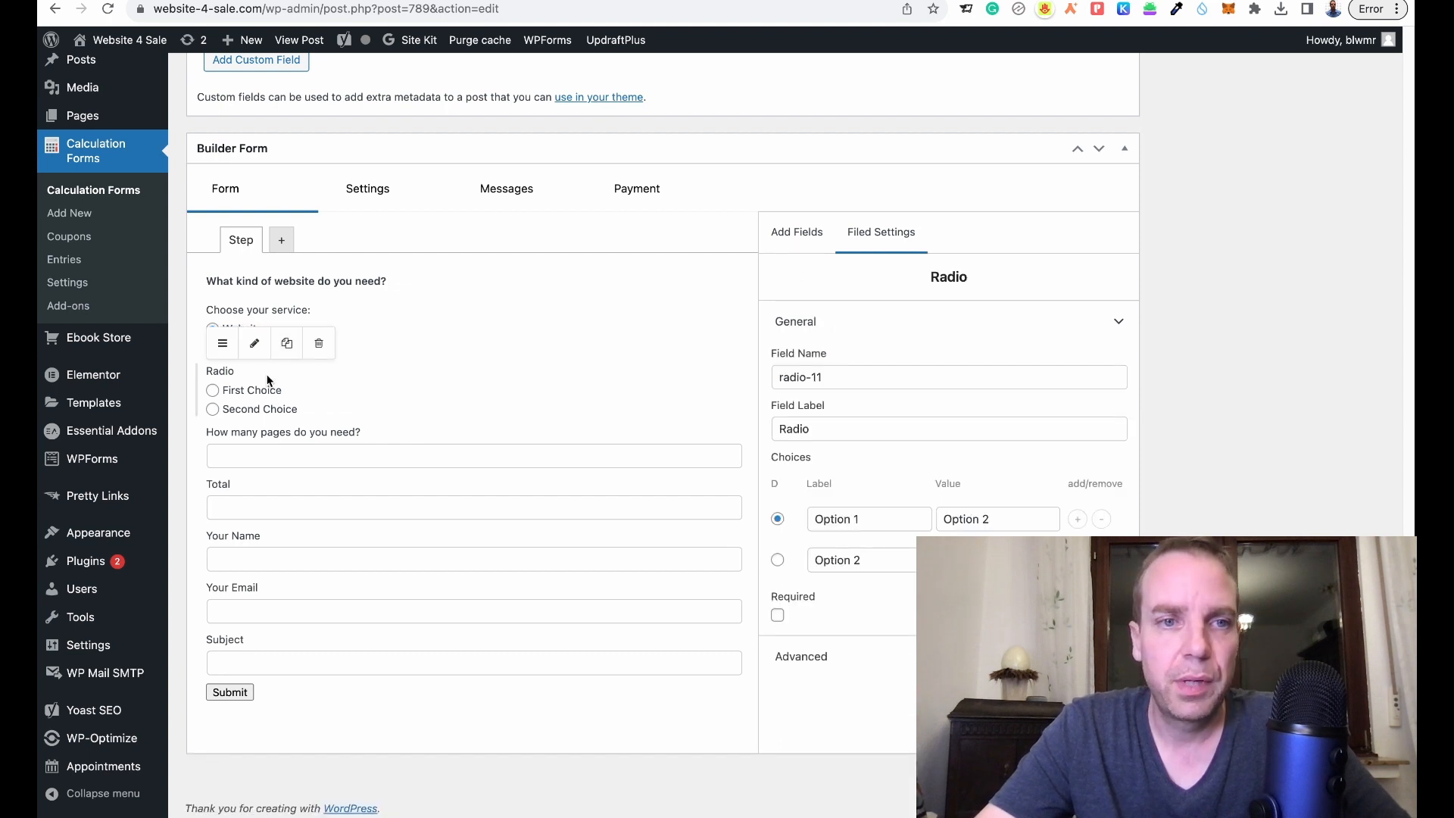
left_click(867, 429)
key("super+a")
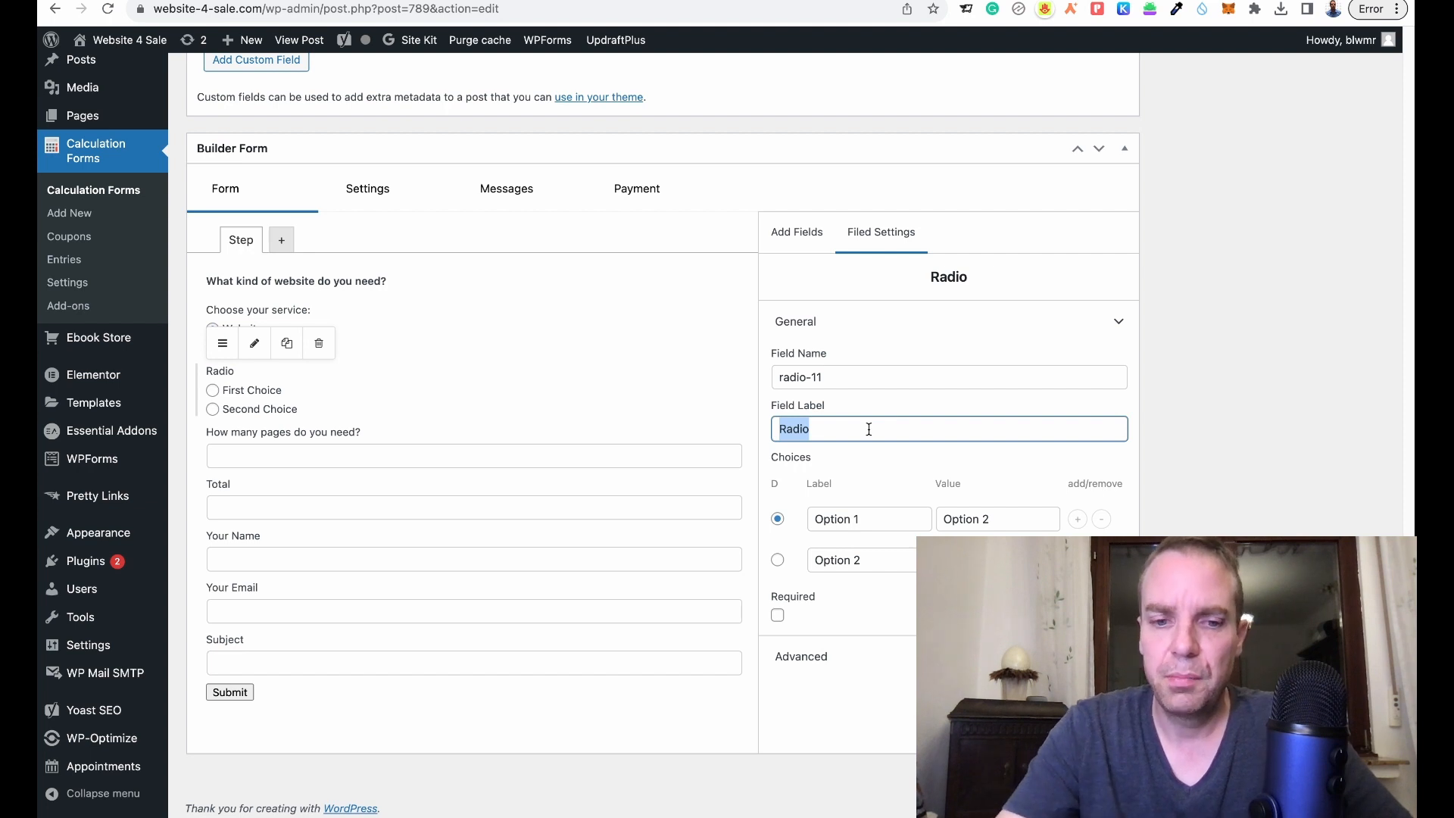
type("Do you")
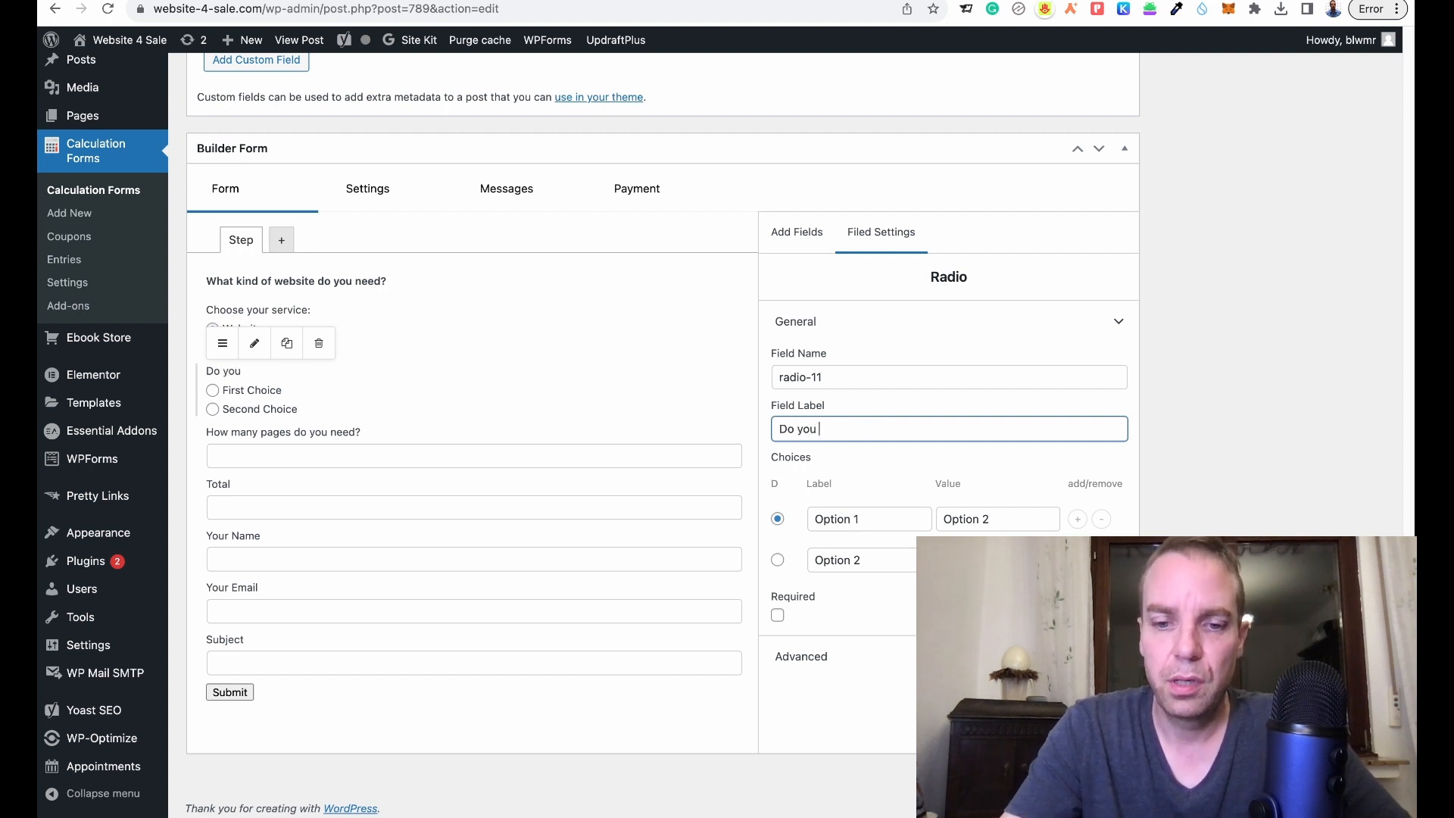
type(" have")
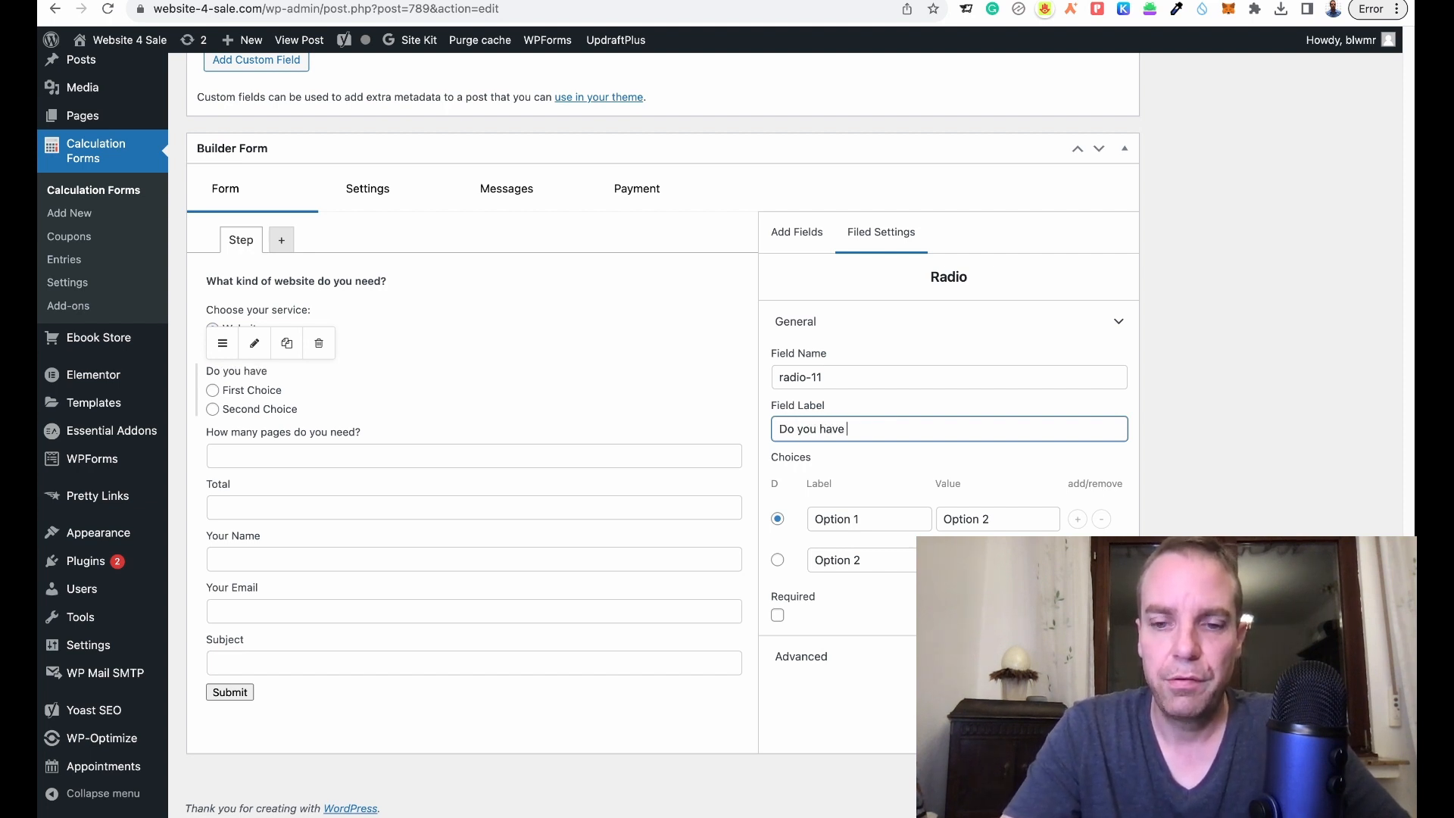
type(" hosting")
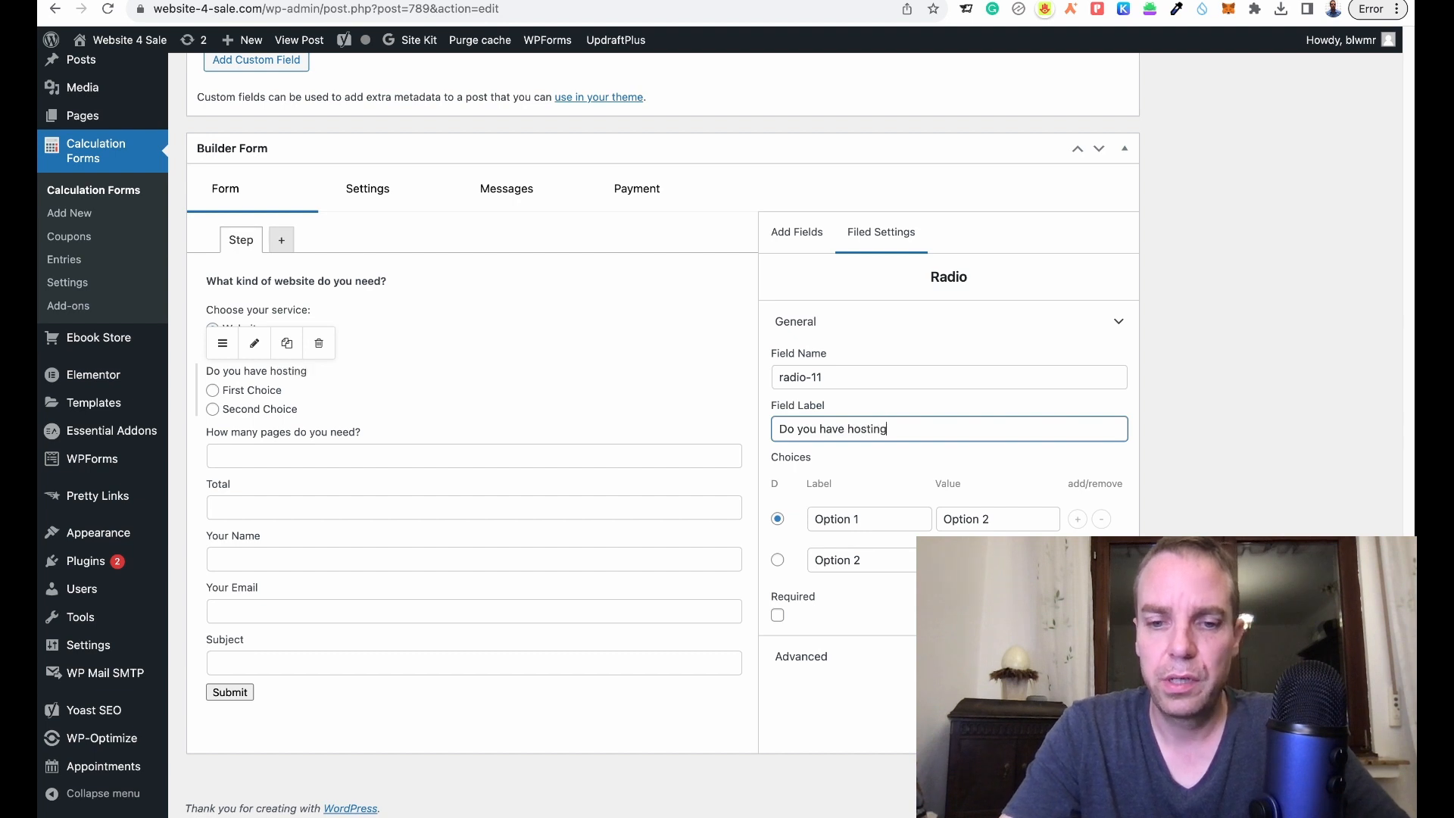
type("?")
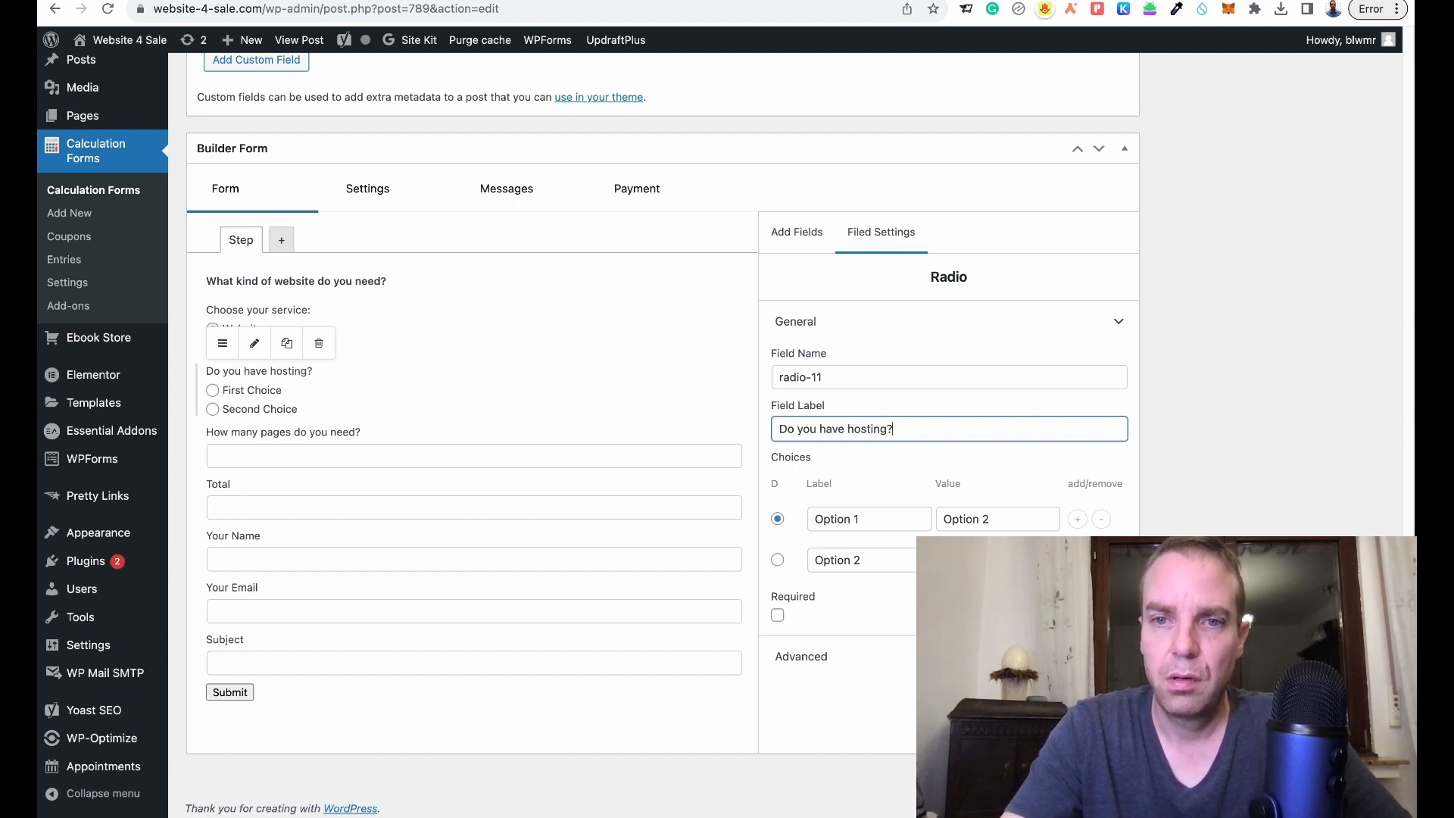
- Set its answers to No (value 100) and Yes, and mark the question required
triple_click(897, 523)
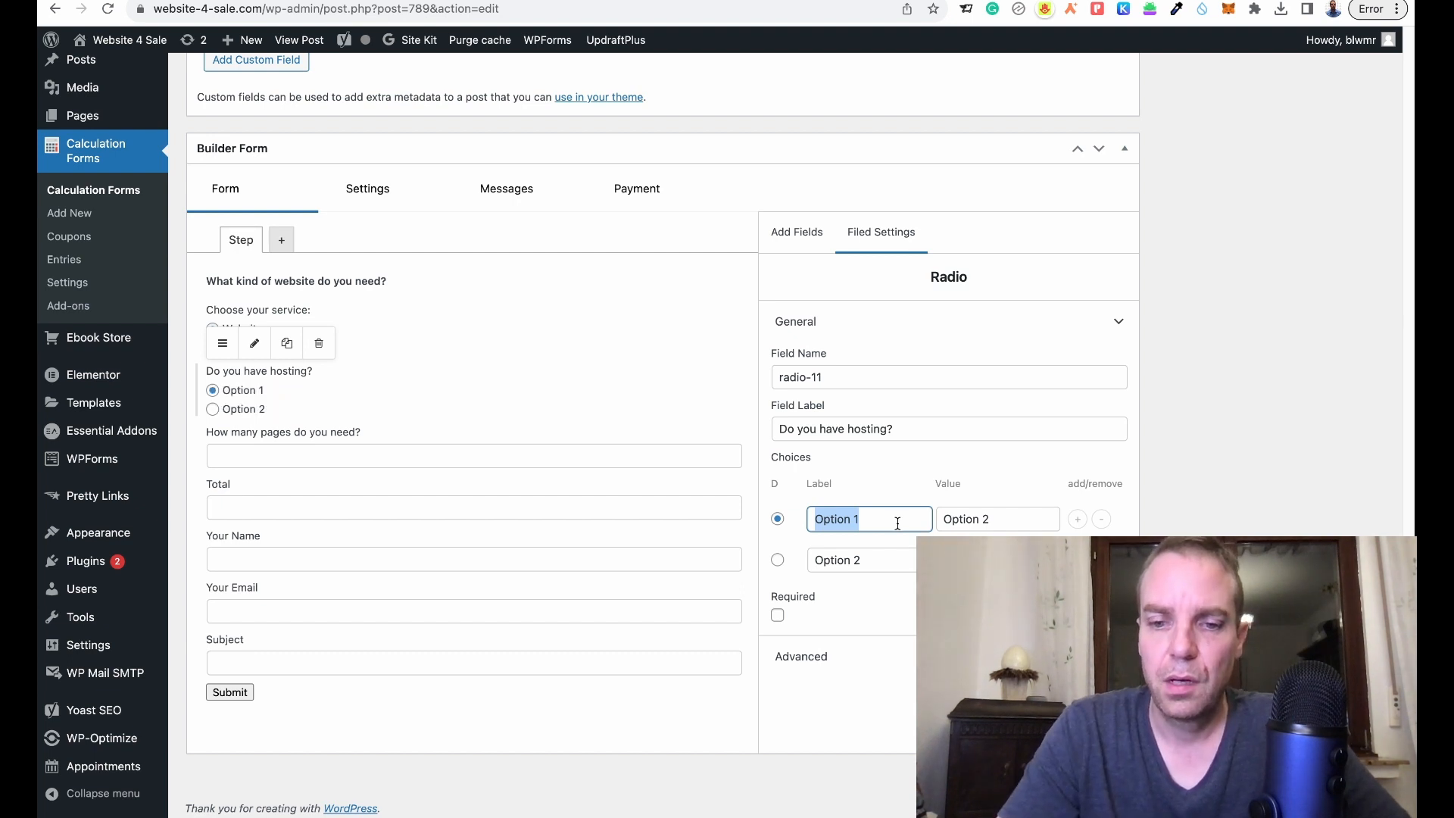
type("No")
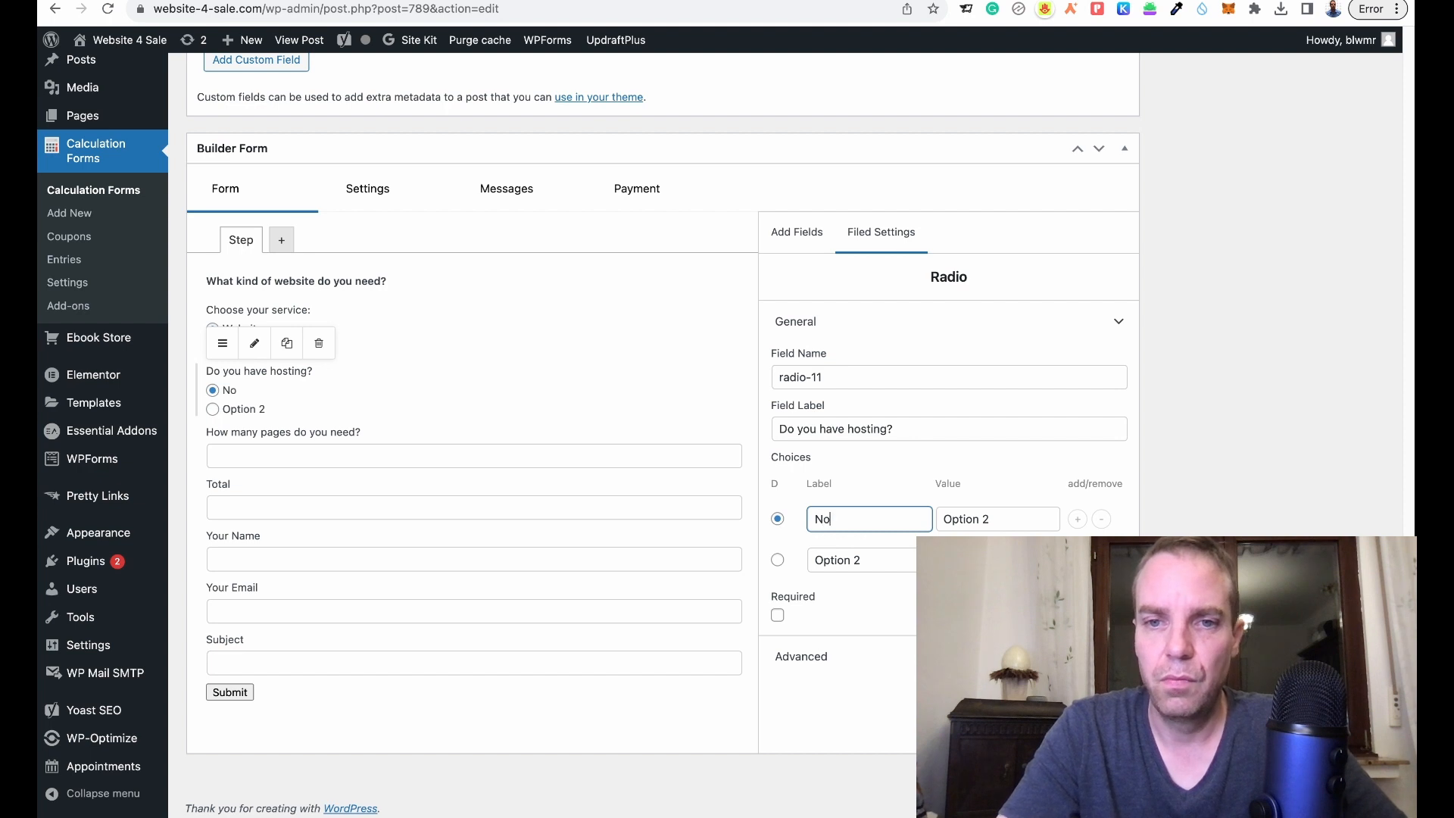
left_click_drag(861, 564, 795, 568)
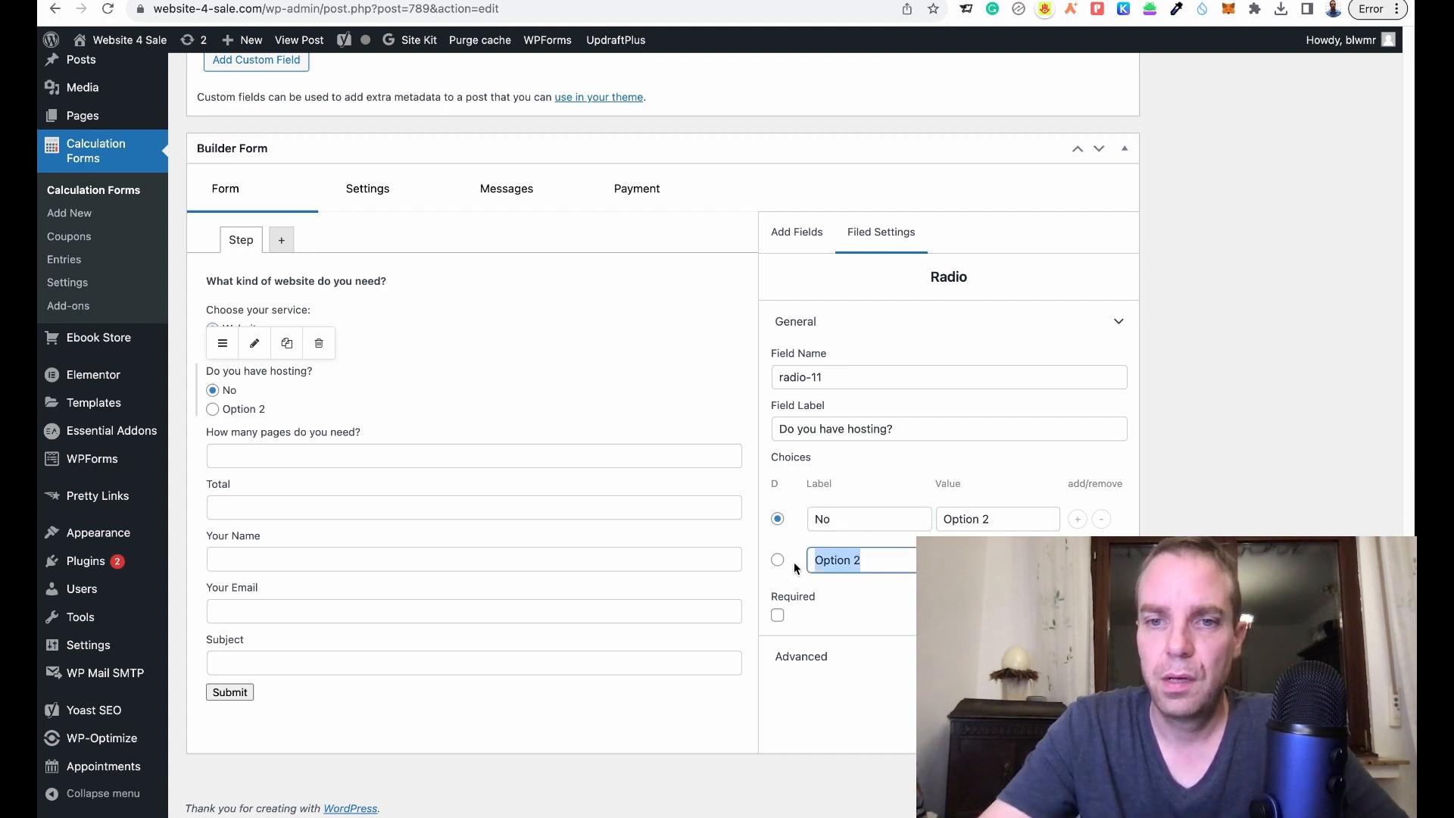
type("Yes")
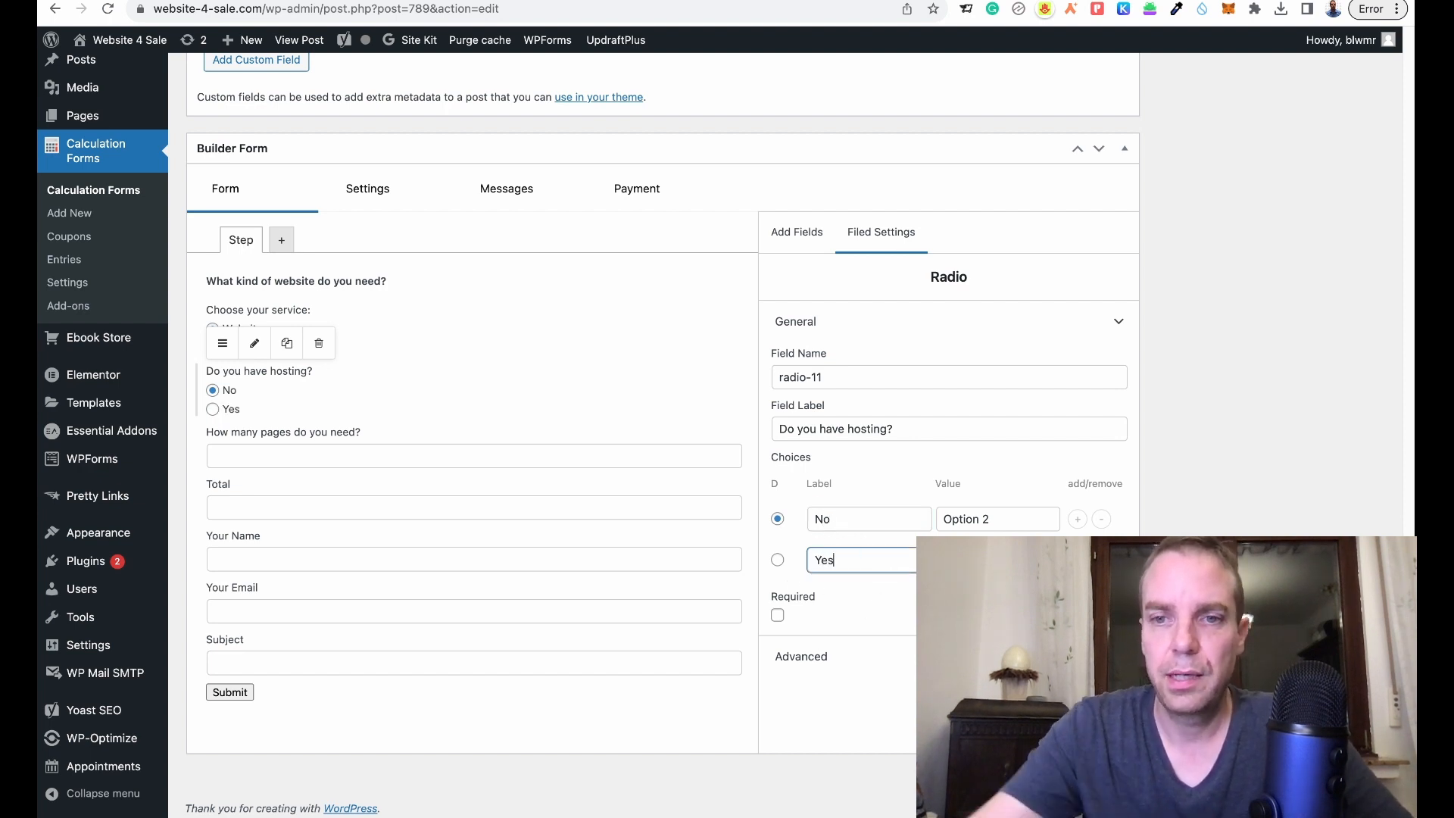
left_click_drag(990, 521, 936, 527)
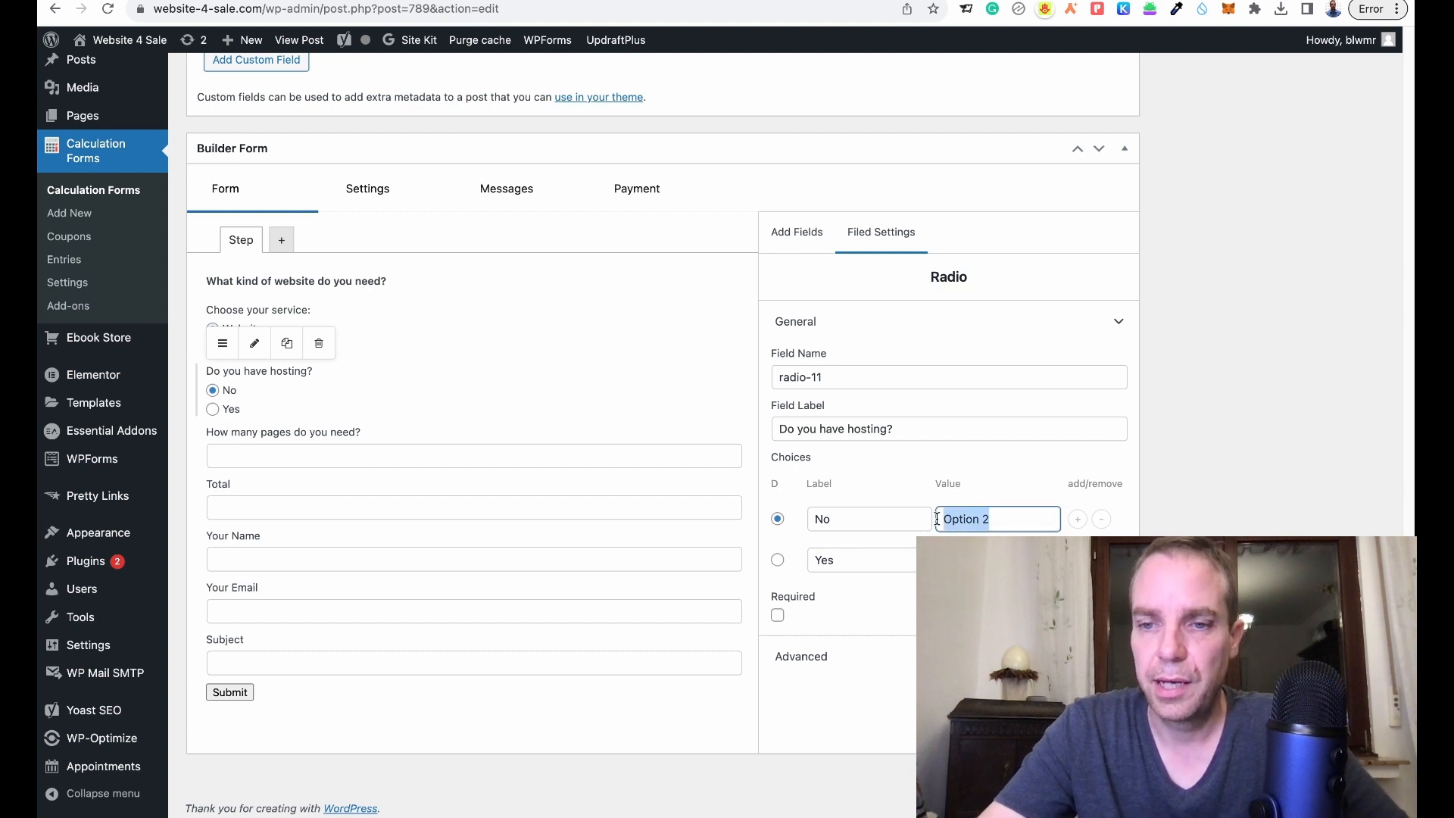
type("100")
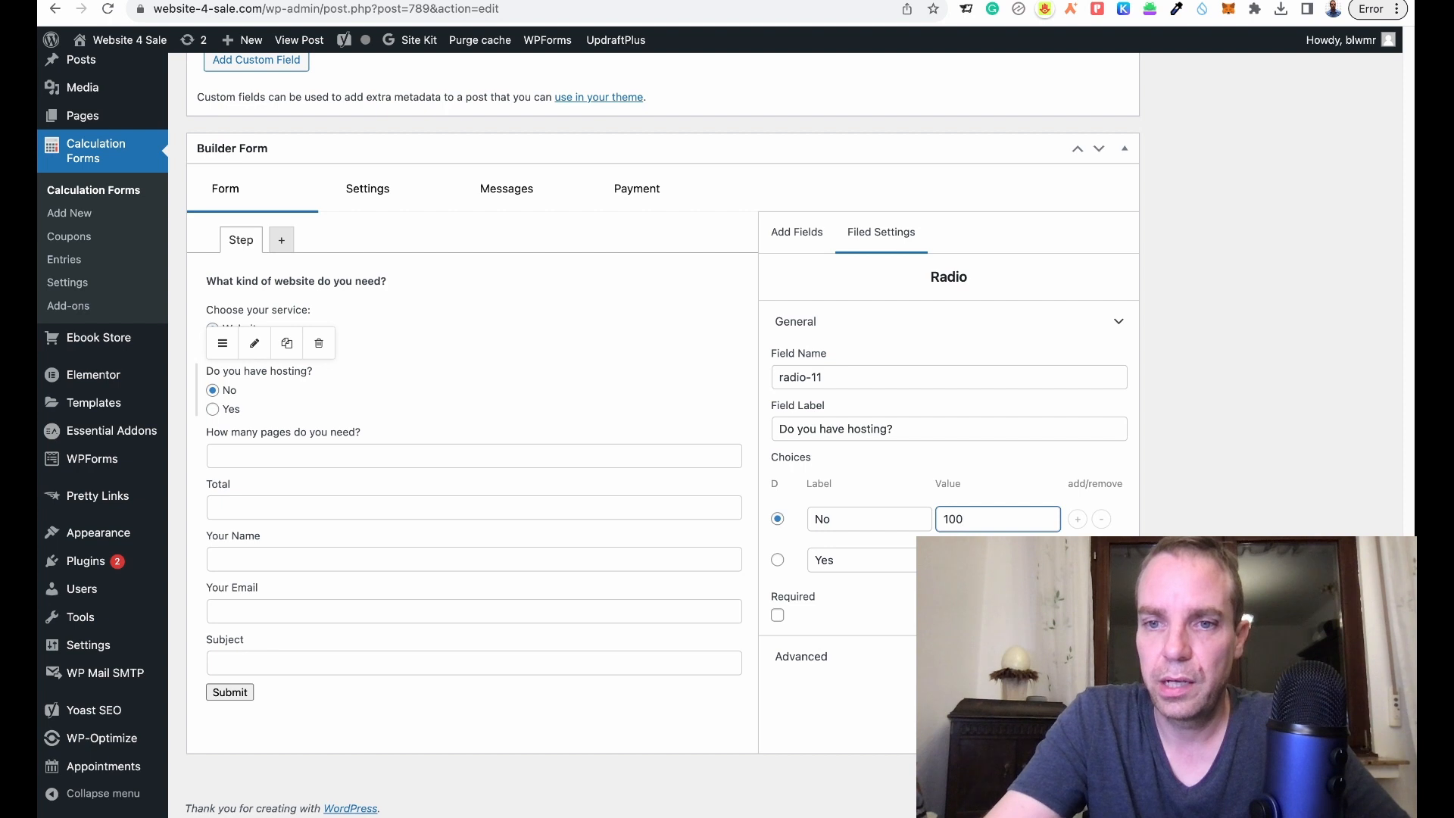
left_click(991, 560)
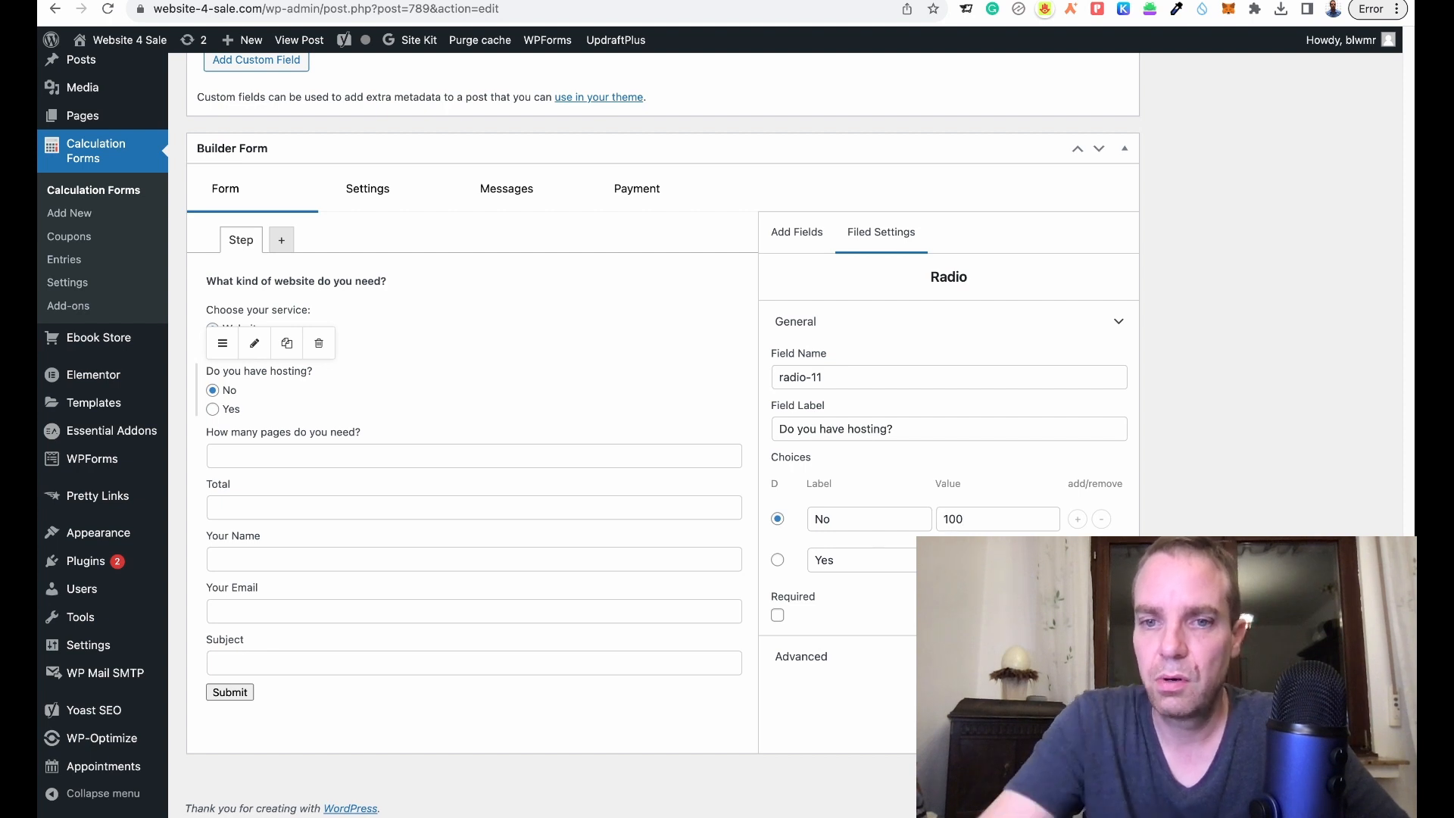
left_click(777, 615)
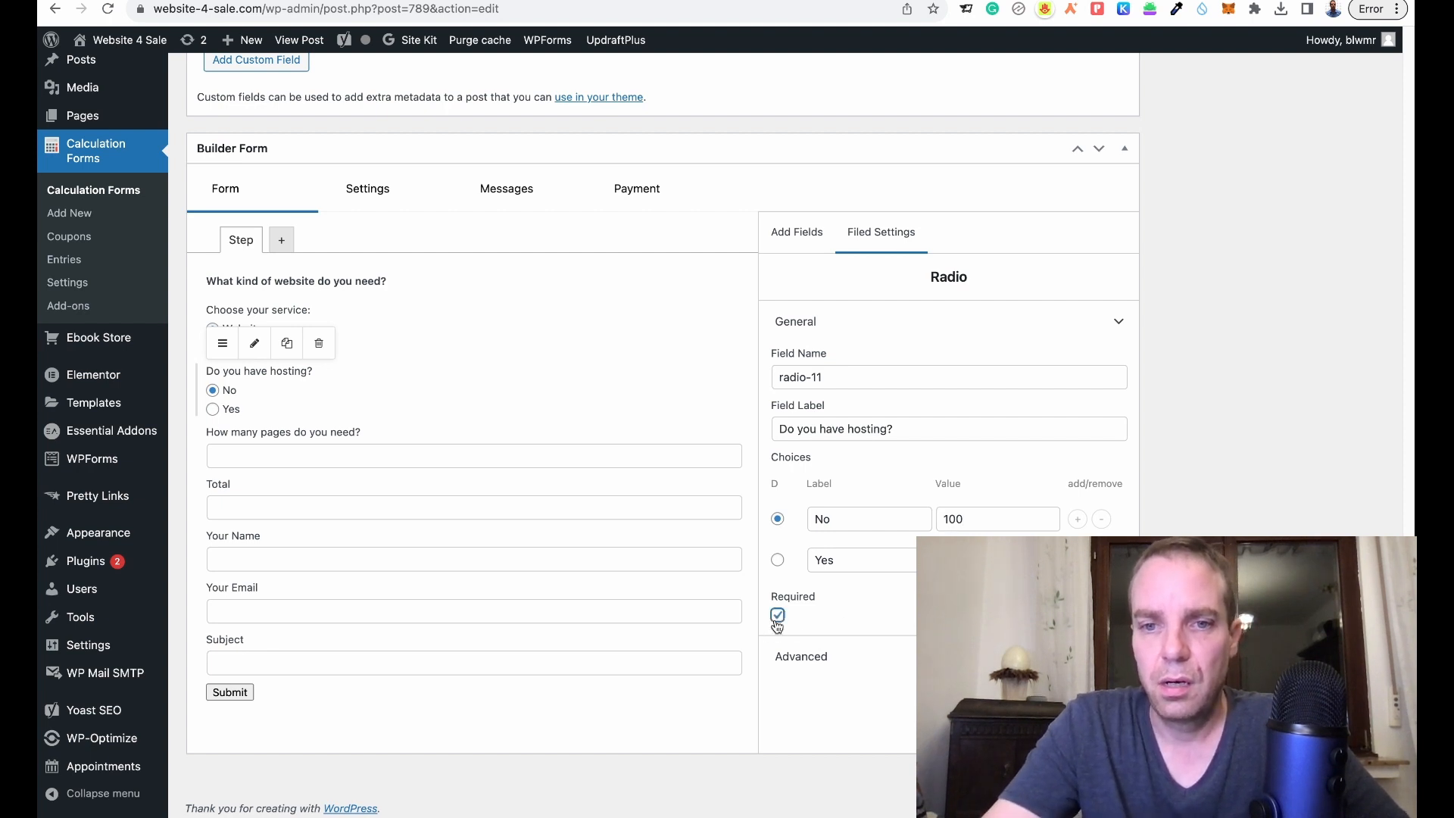
left_click(331, 485)
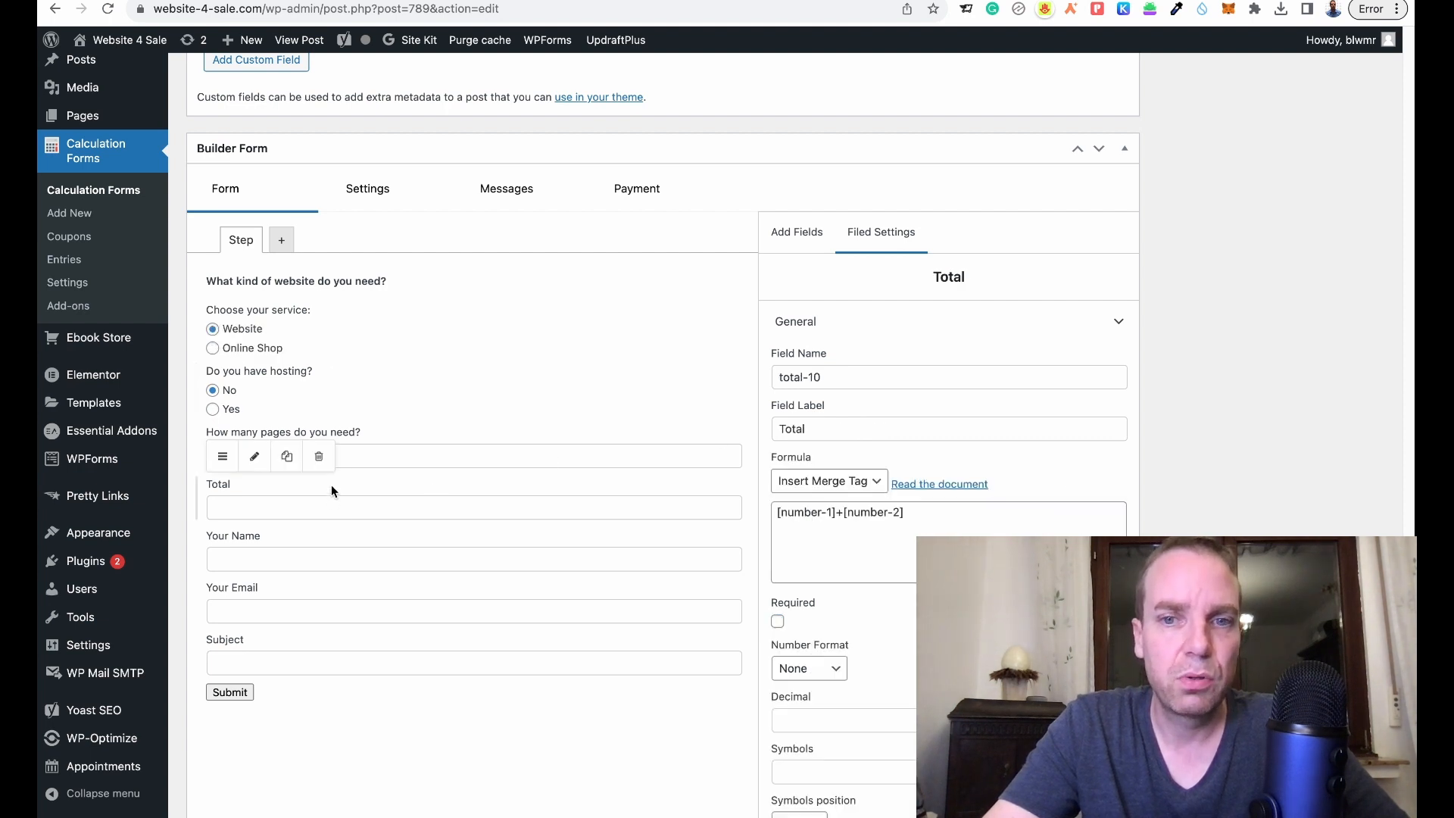
- Clear the old [number-1]+[number-2] formula from the Total field
left_click(859, 517)
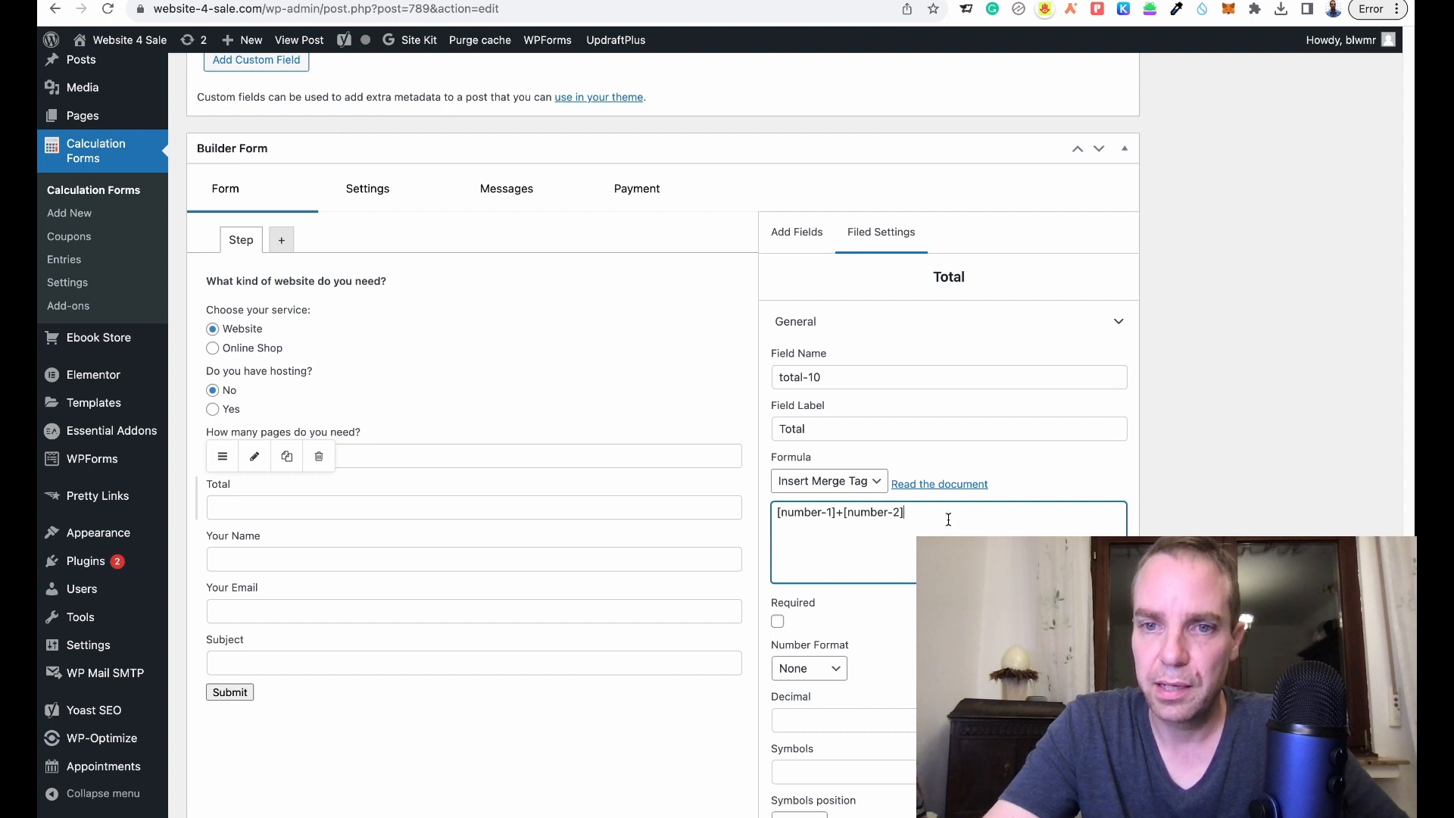
key("ctrl+a")
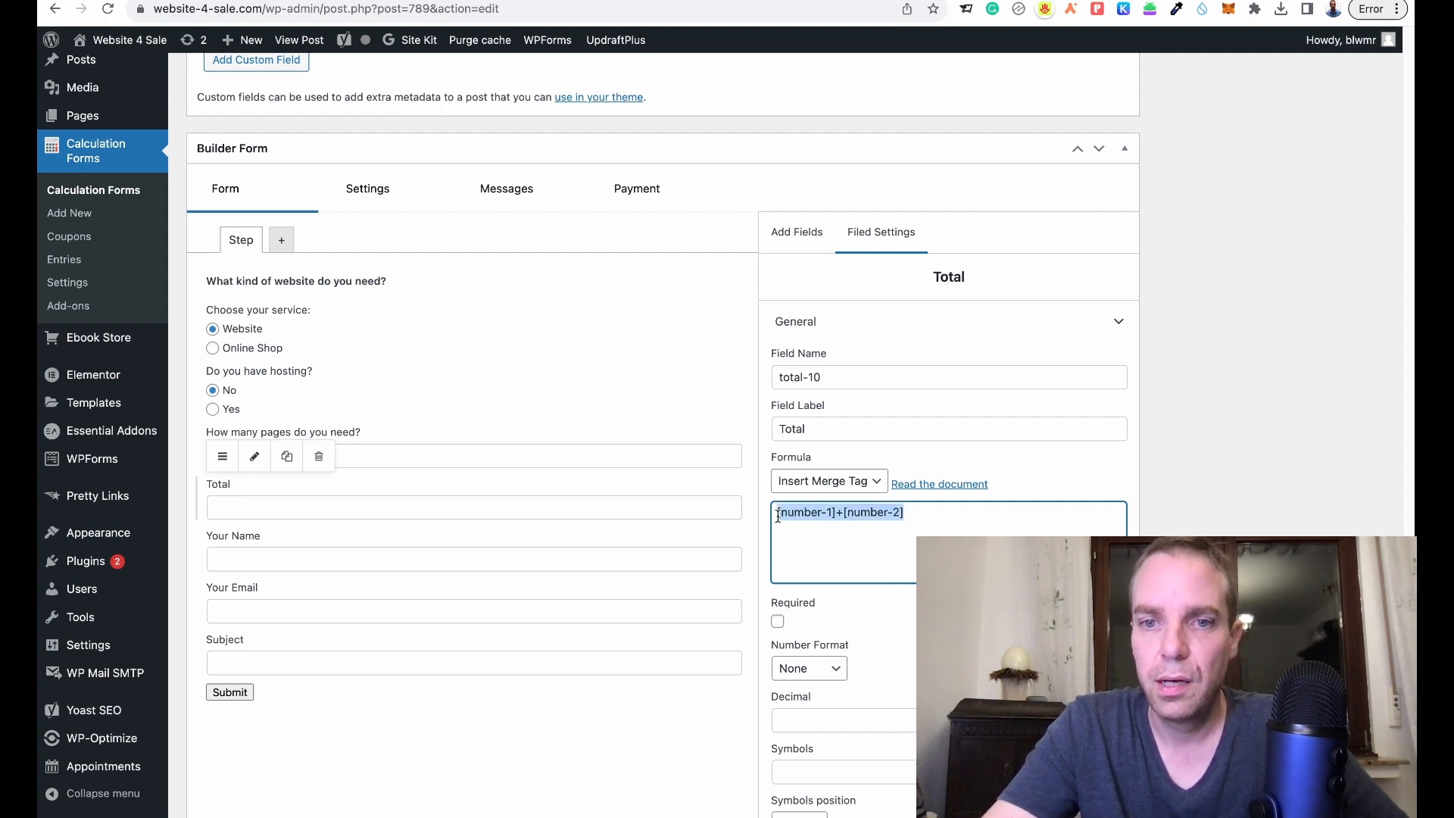
key("BackSpace")
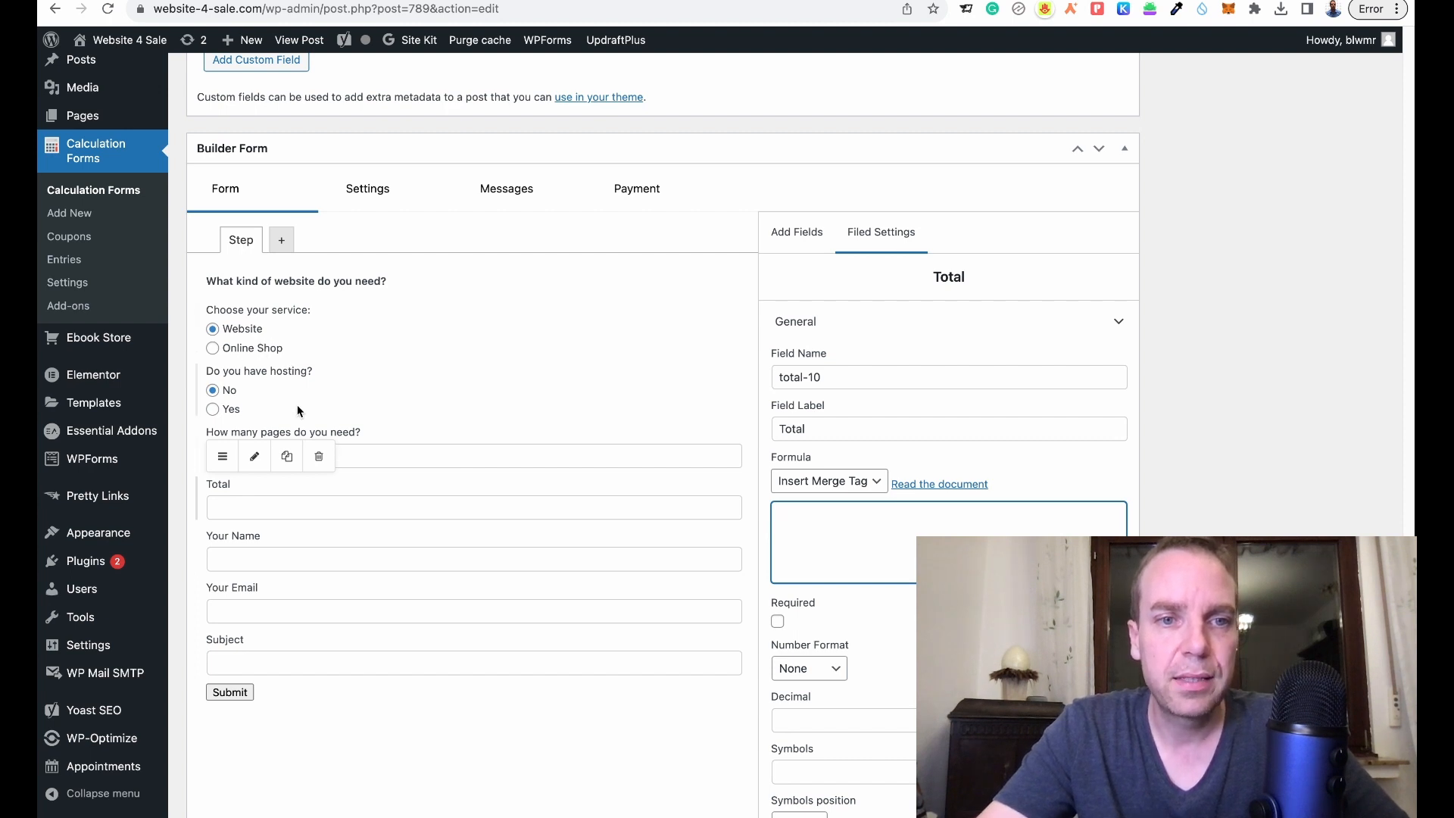
left_click(871, 485)
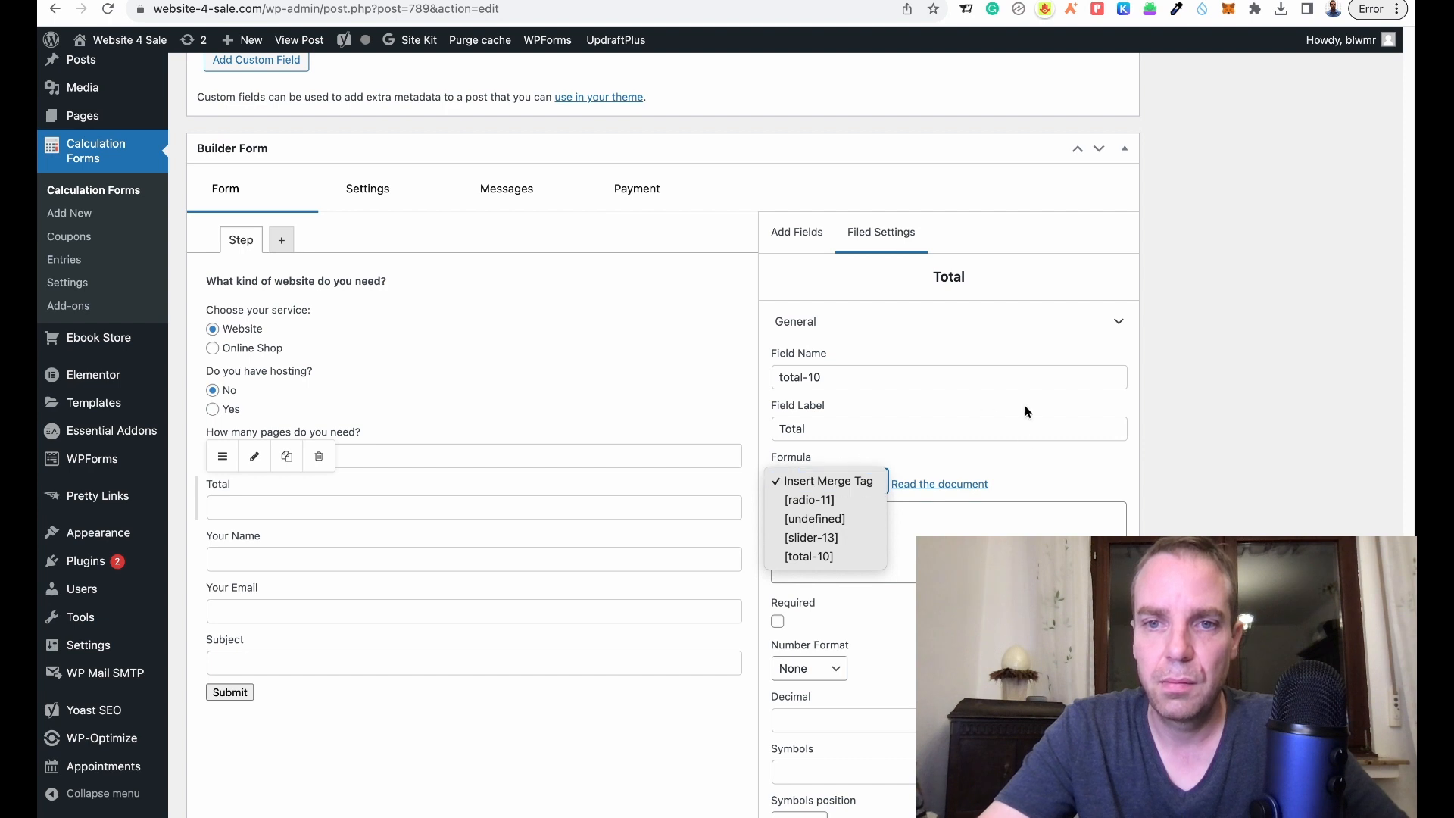
- Compare both radio fields, find they share the name radio-11, and select the hosting one's name
left_click(297, 323)
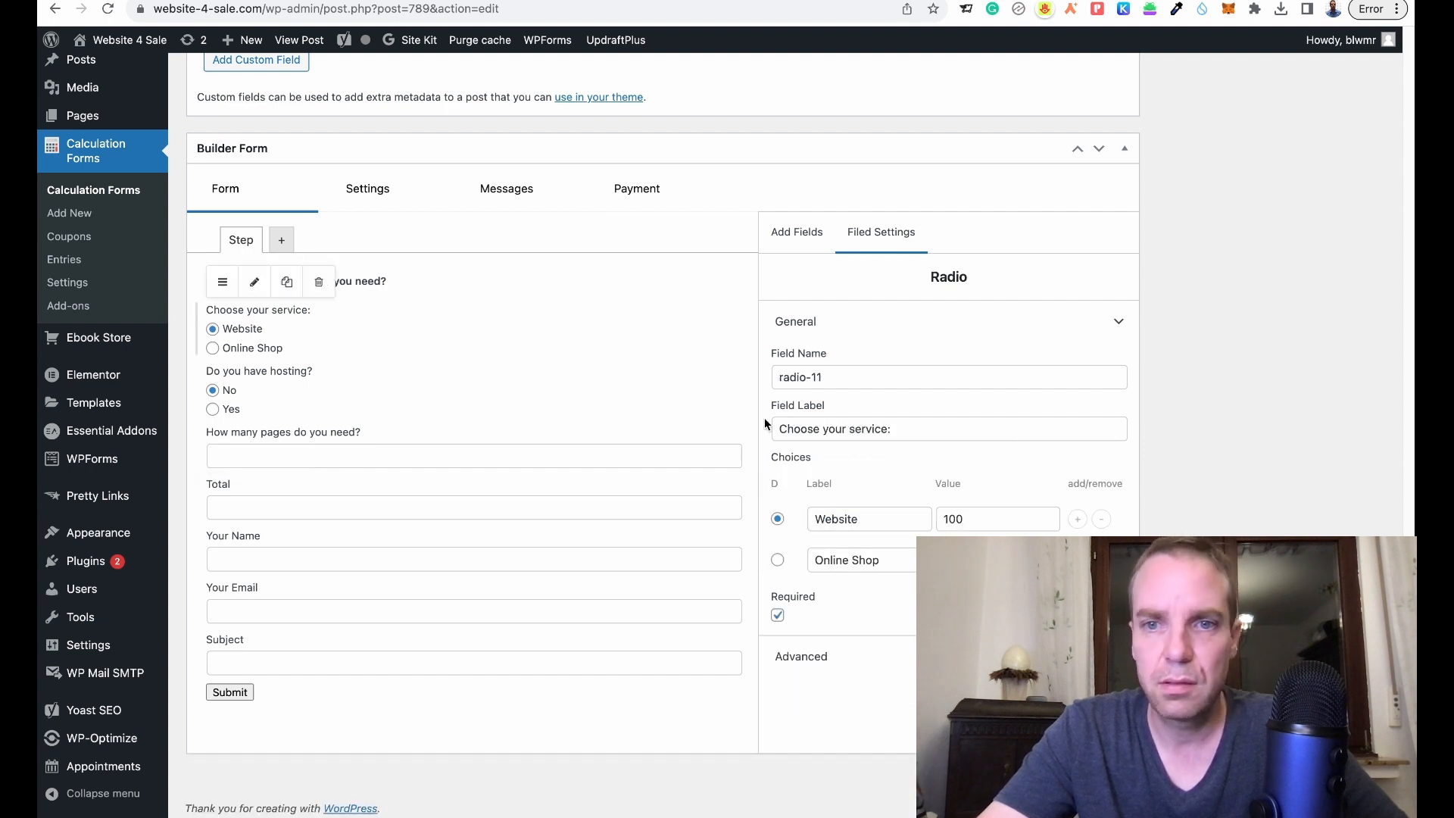
left_click(397, 398)
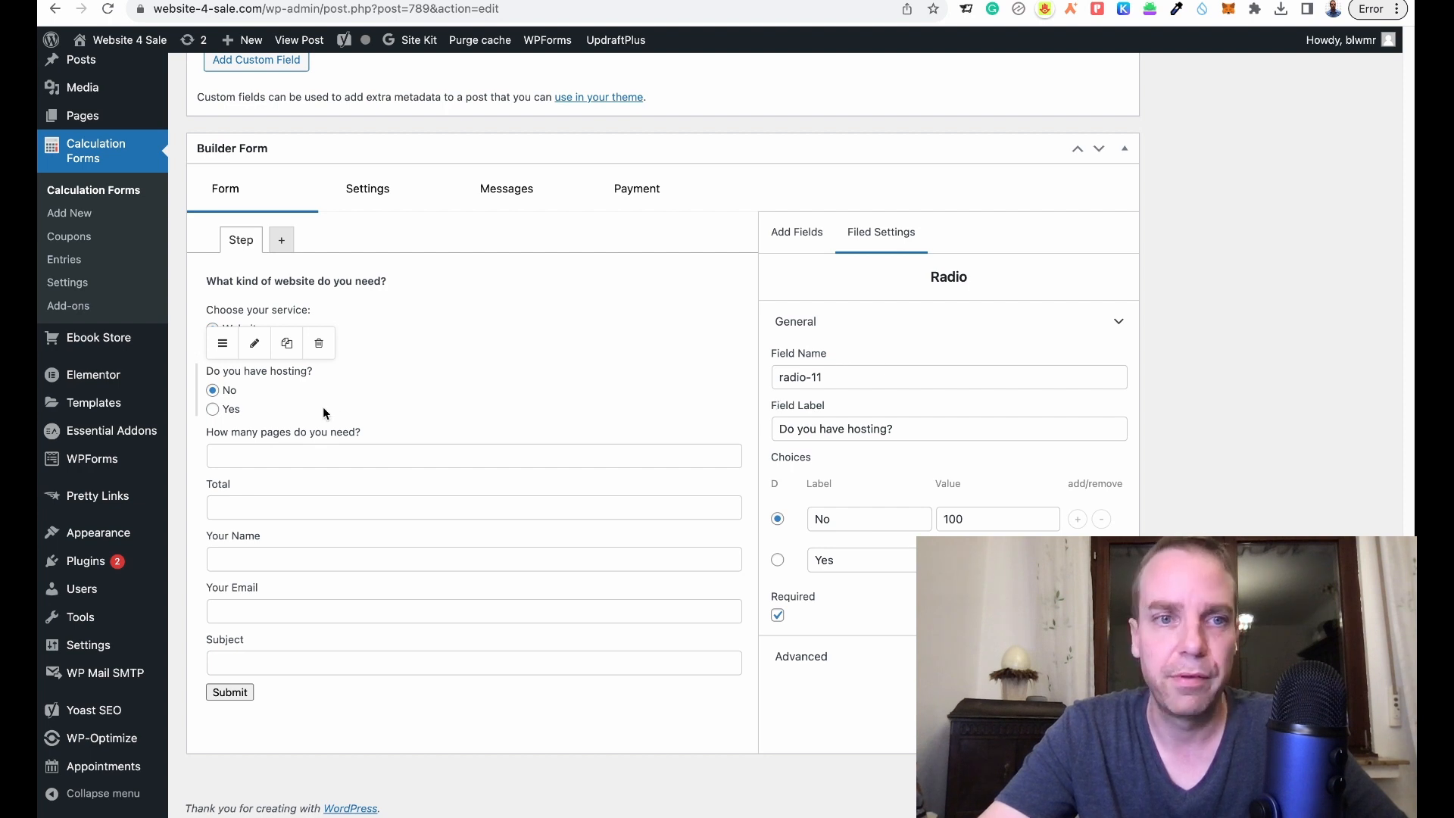
left_click(409, 327)
left_click(397, 374)
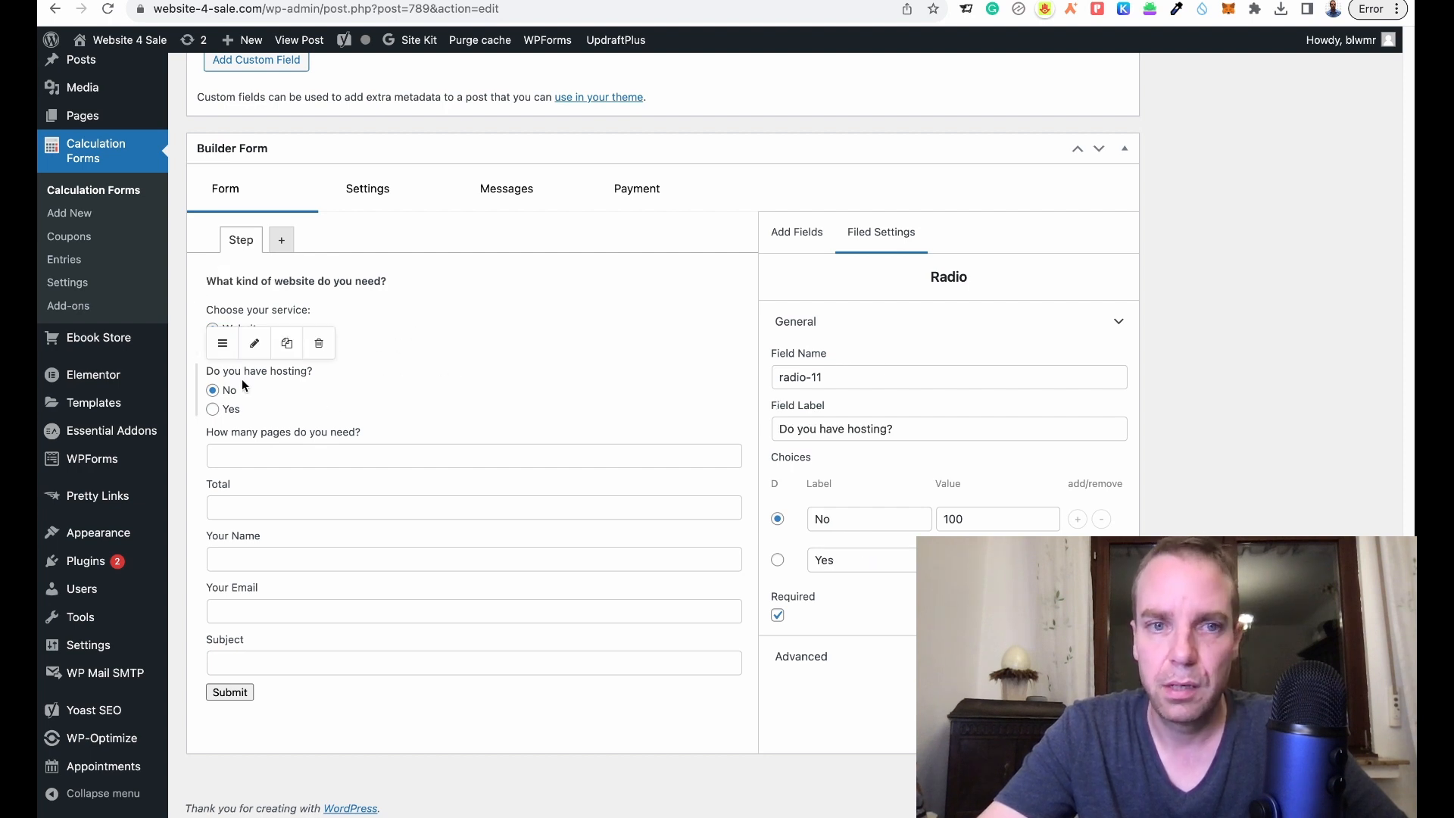
left_click(311, 309)
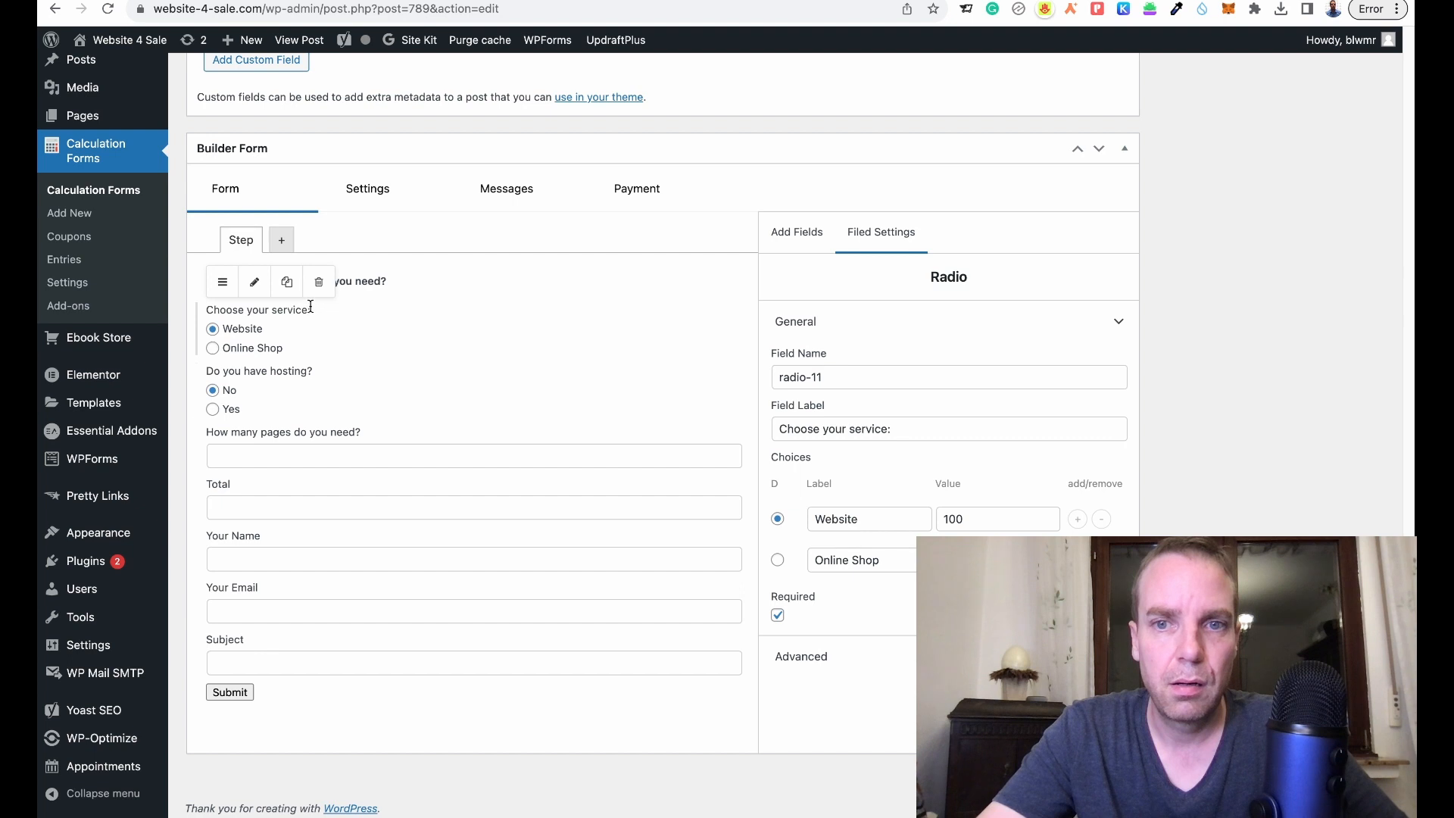
left_click(311, 371)
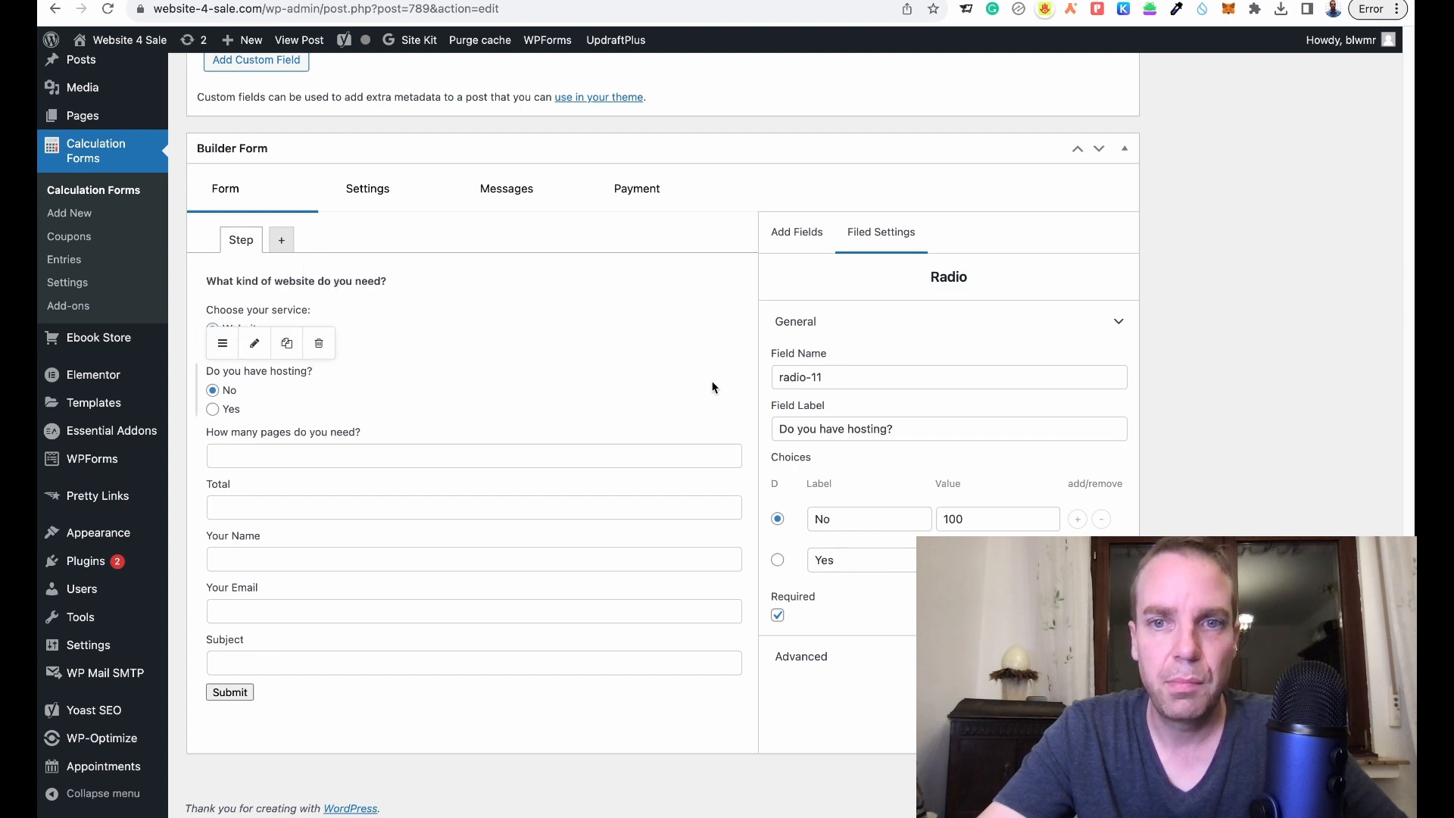
left_click(863, 371)
left_click_drag(858, 378, 764, 380)
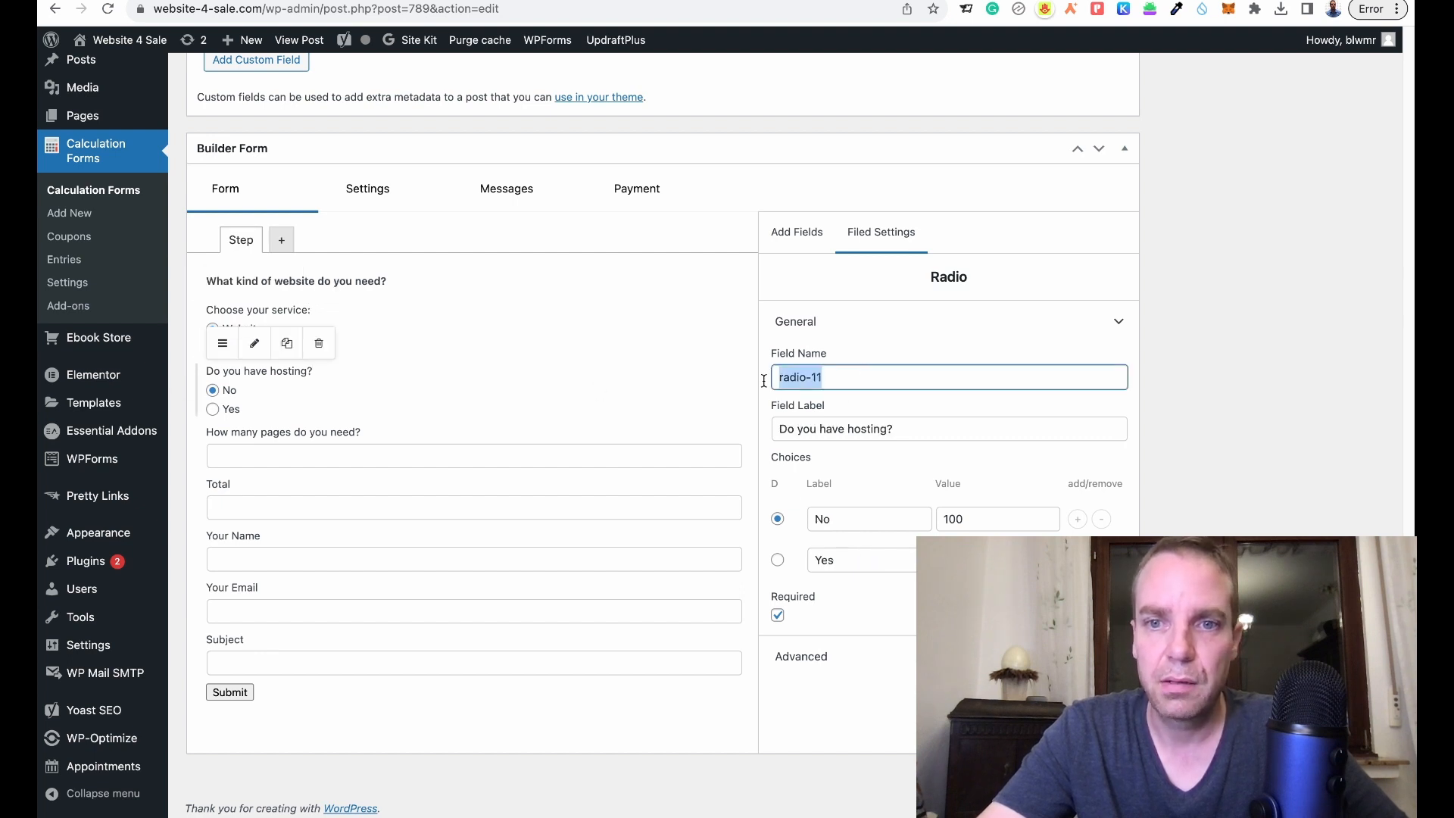
- Rename the hosting field to 'hosting' and the service field to 'service'
type("hosting")
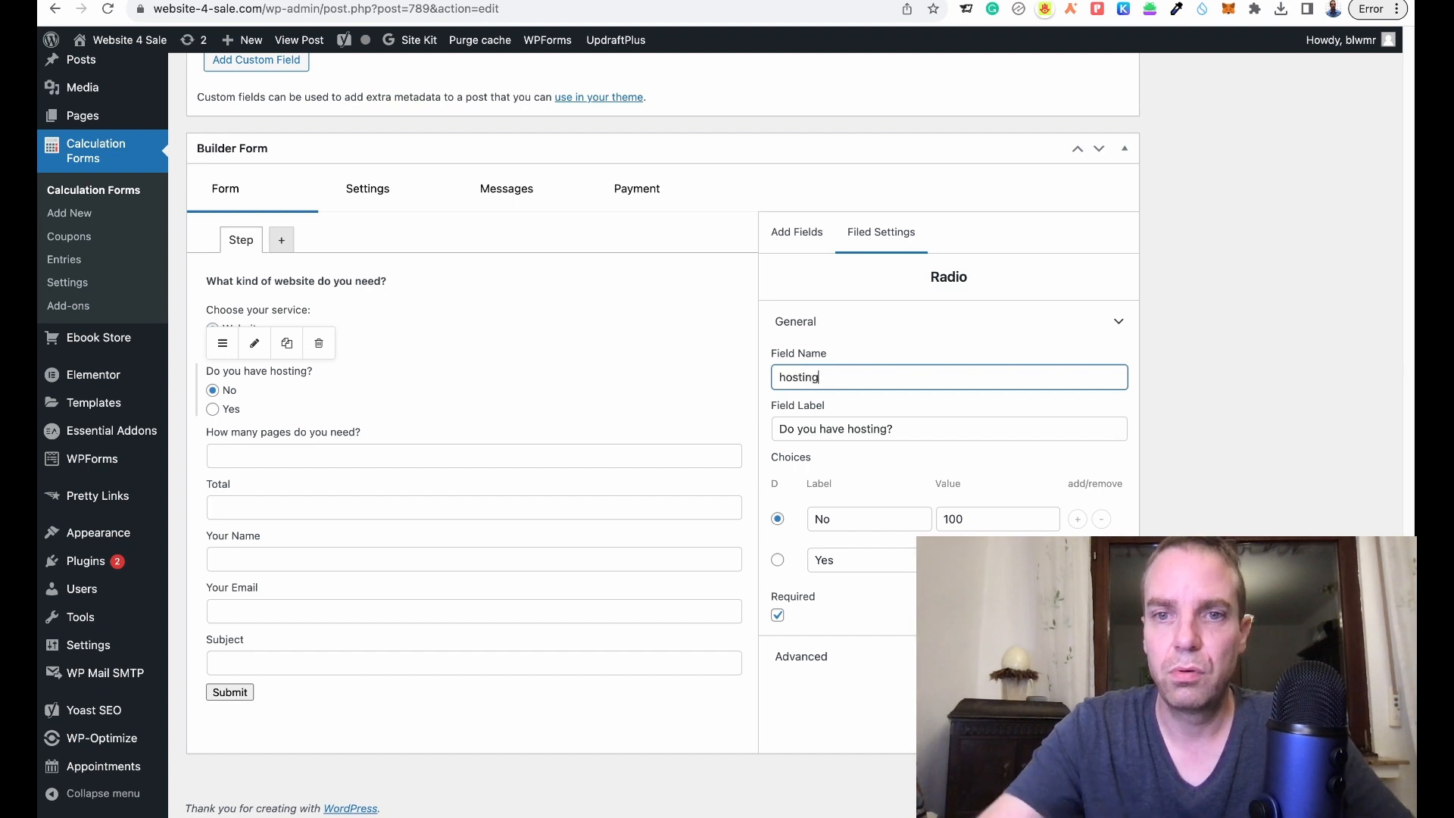
left_click(412, 325)
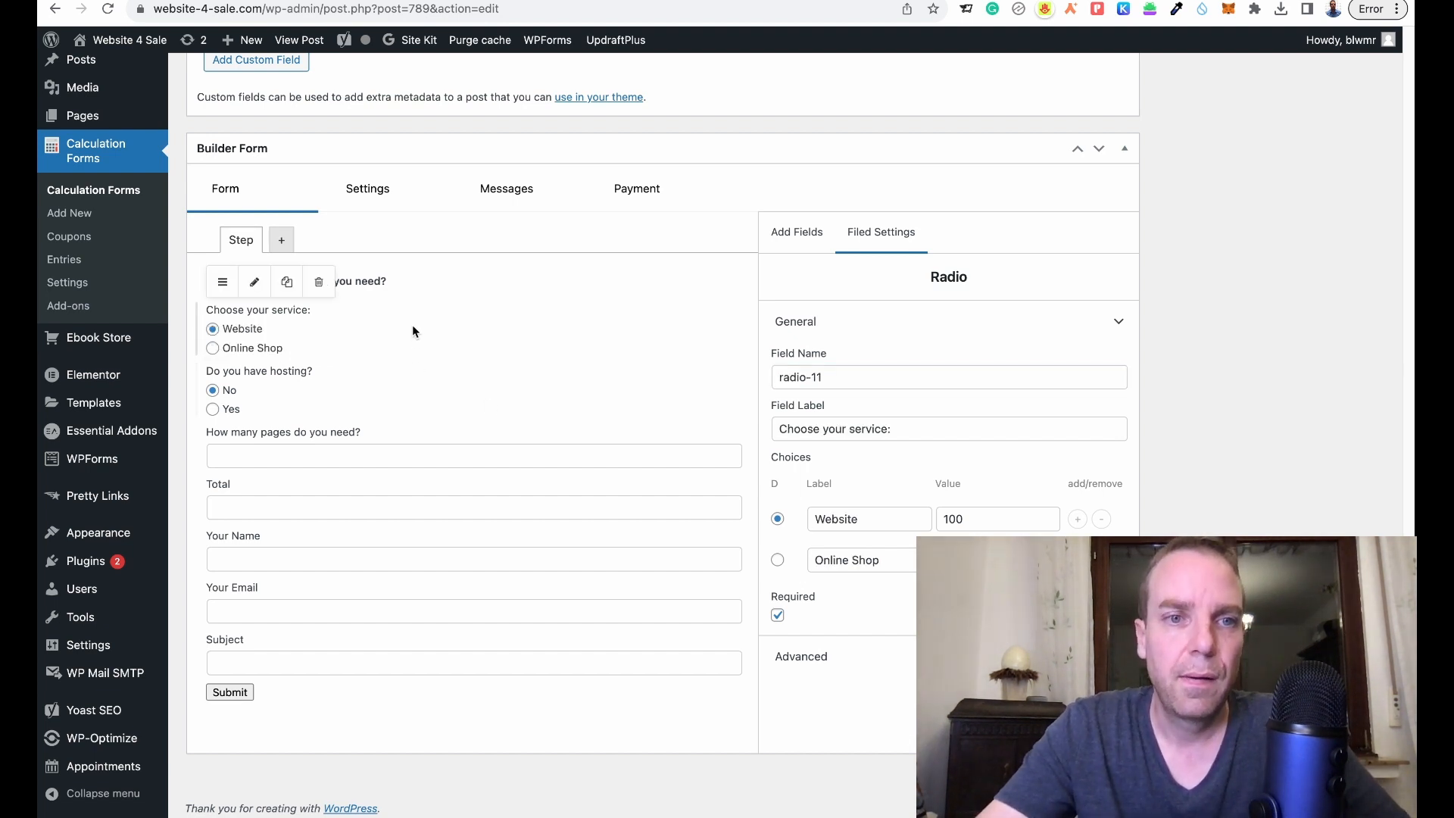
left_click_drag(869, 374, 766, 377)
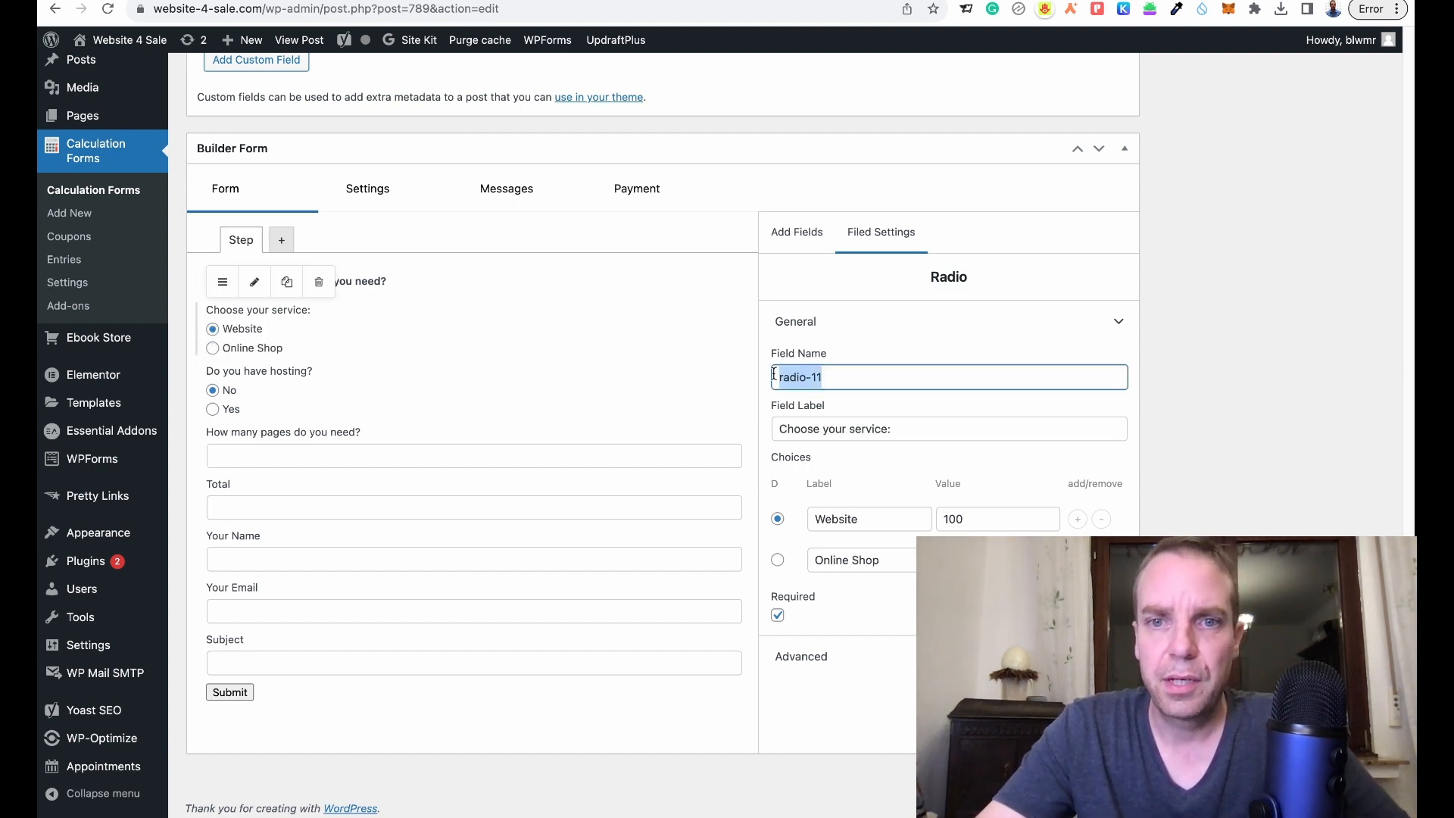
type("ser")
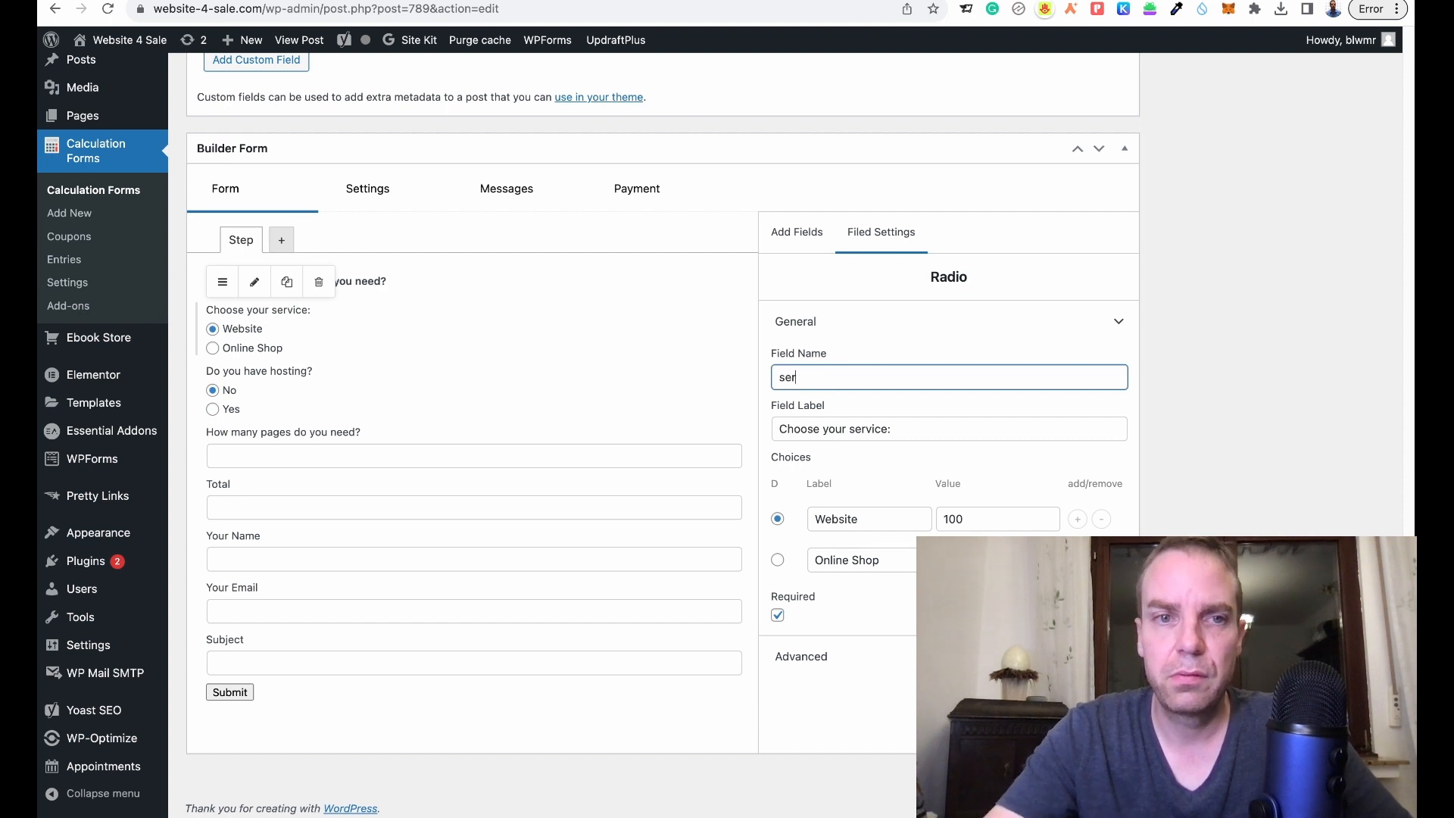
type("vice")
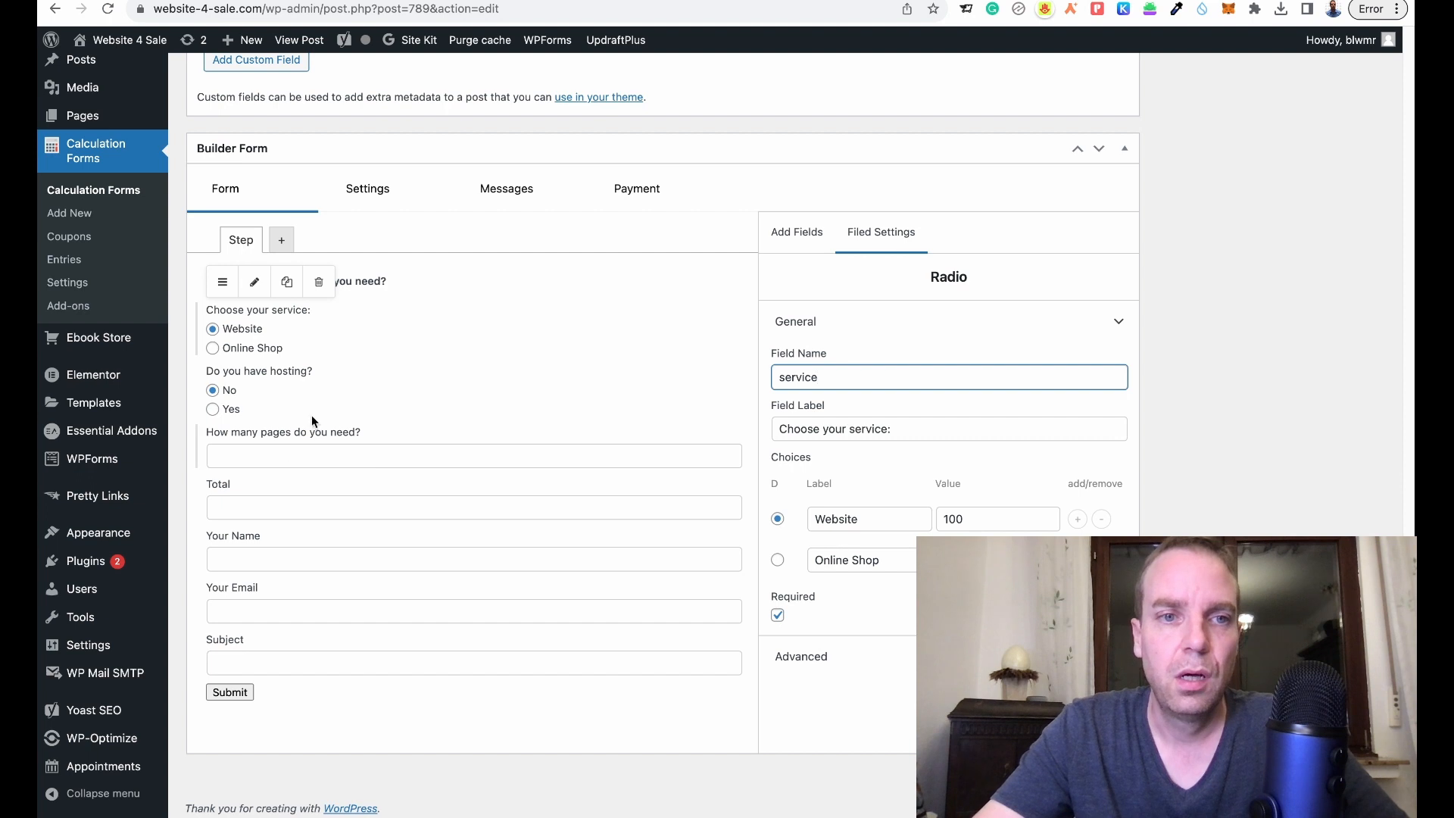
- Check the Total formula's merge tags and review both radio fields' settings
left_click(327, 492)
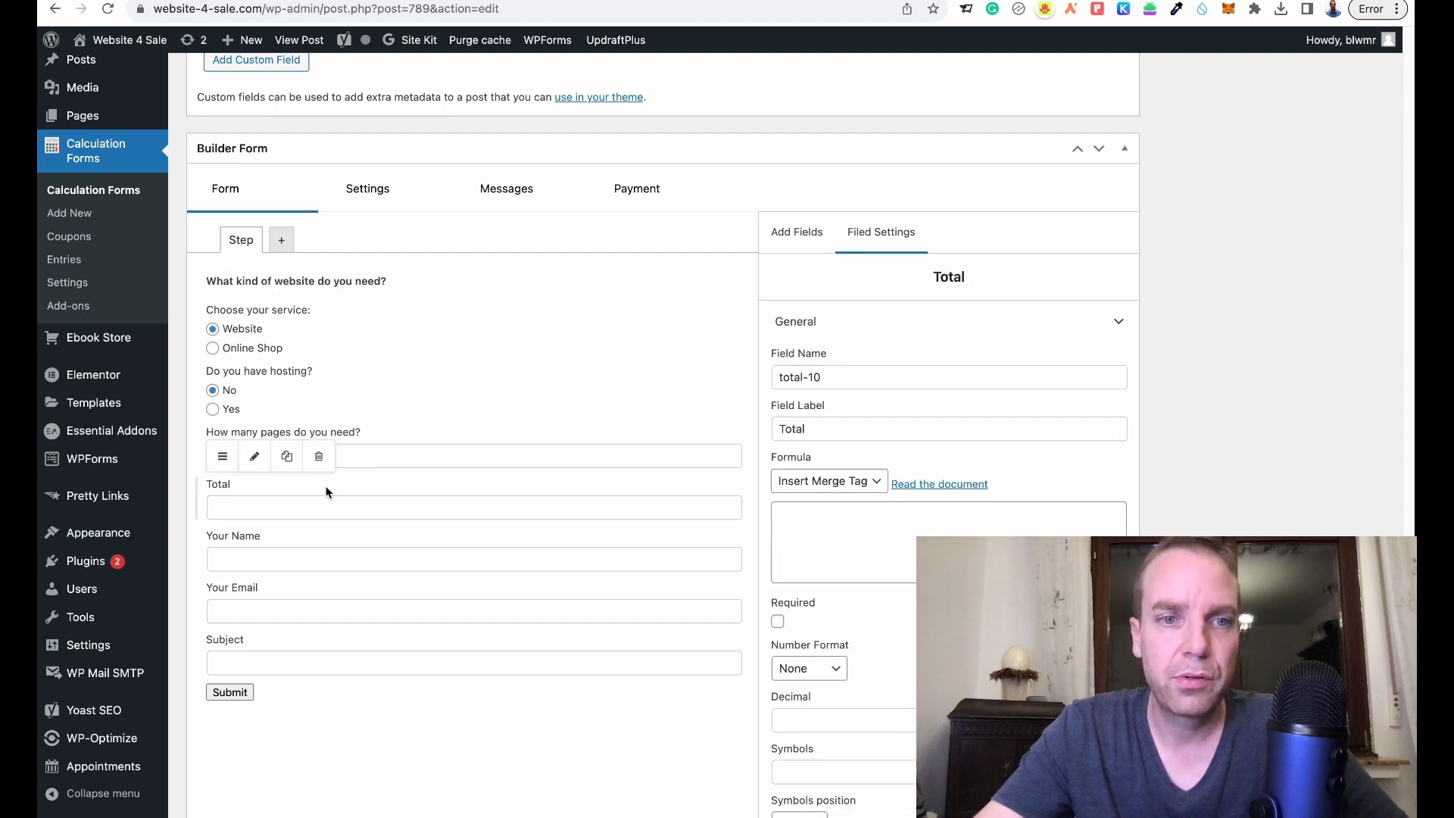
left_click(846, 484)
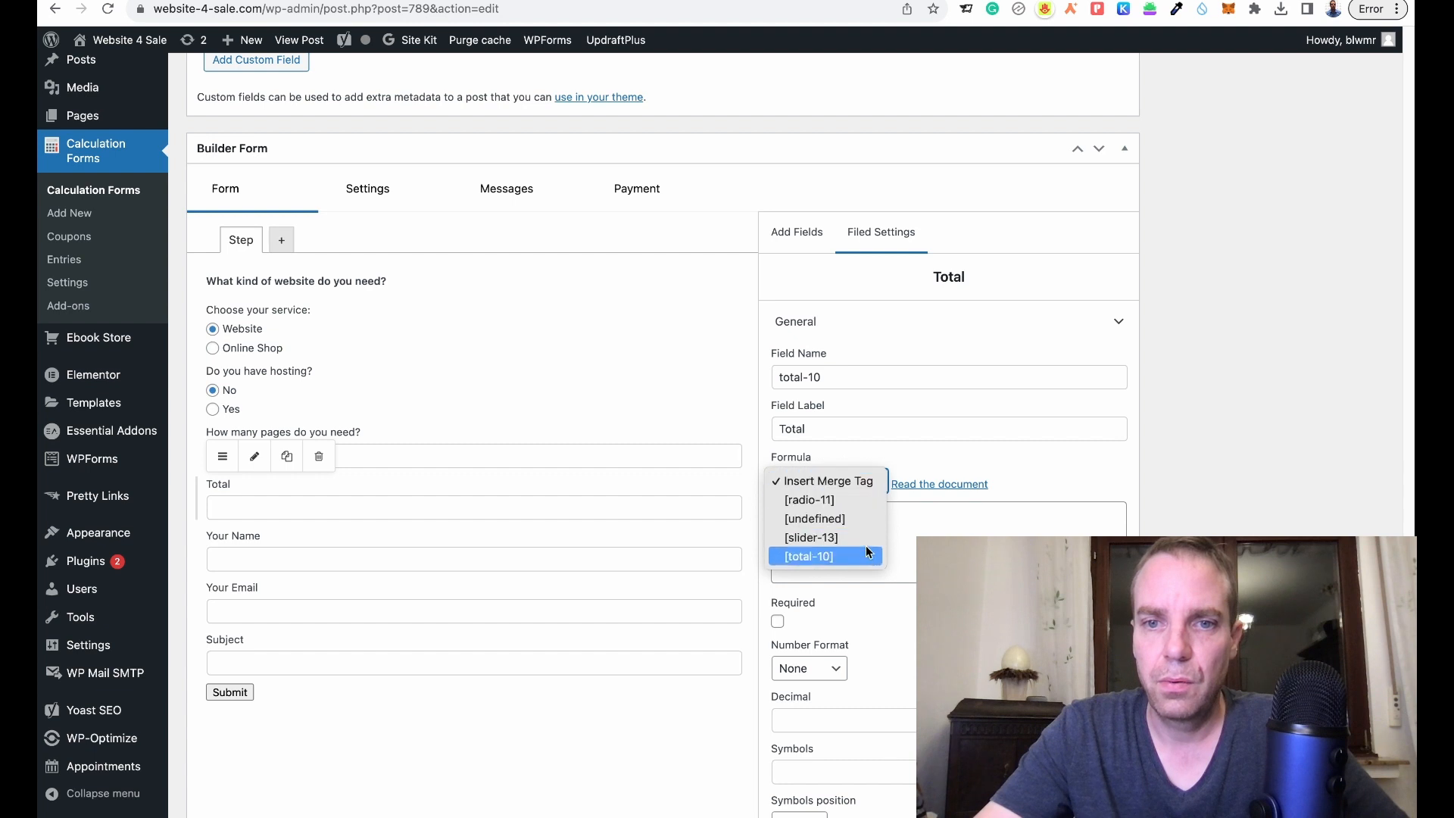
left_click(1083, 492)
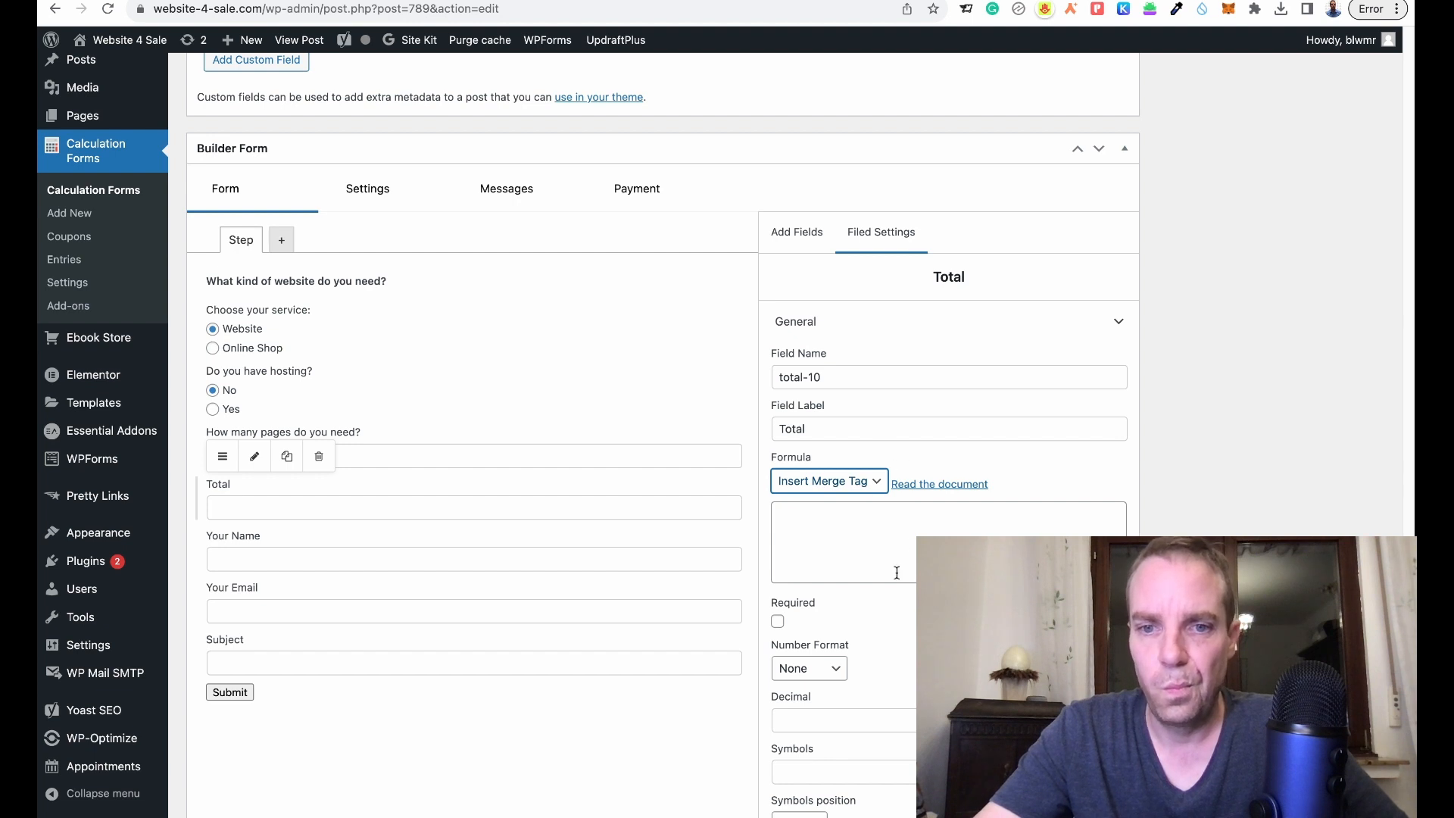
left_click(299, 337)
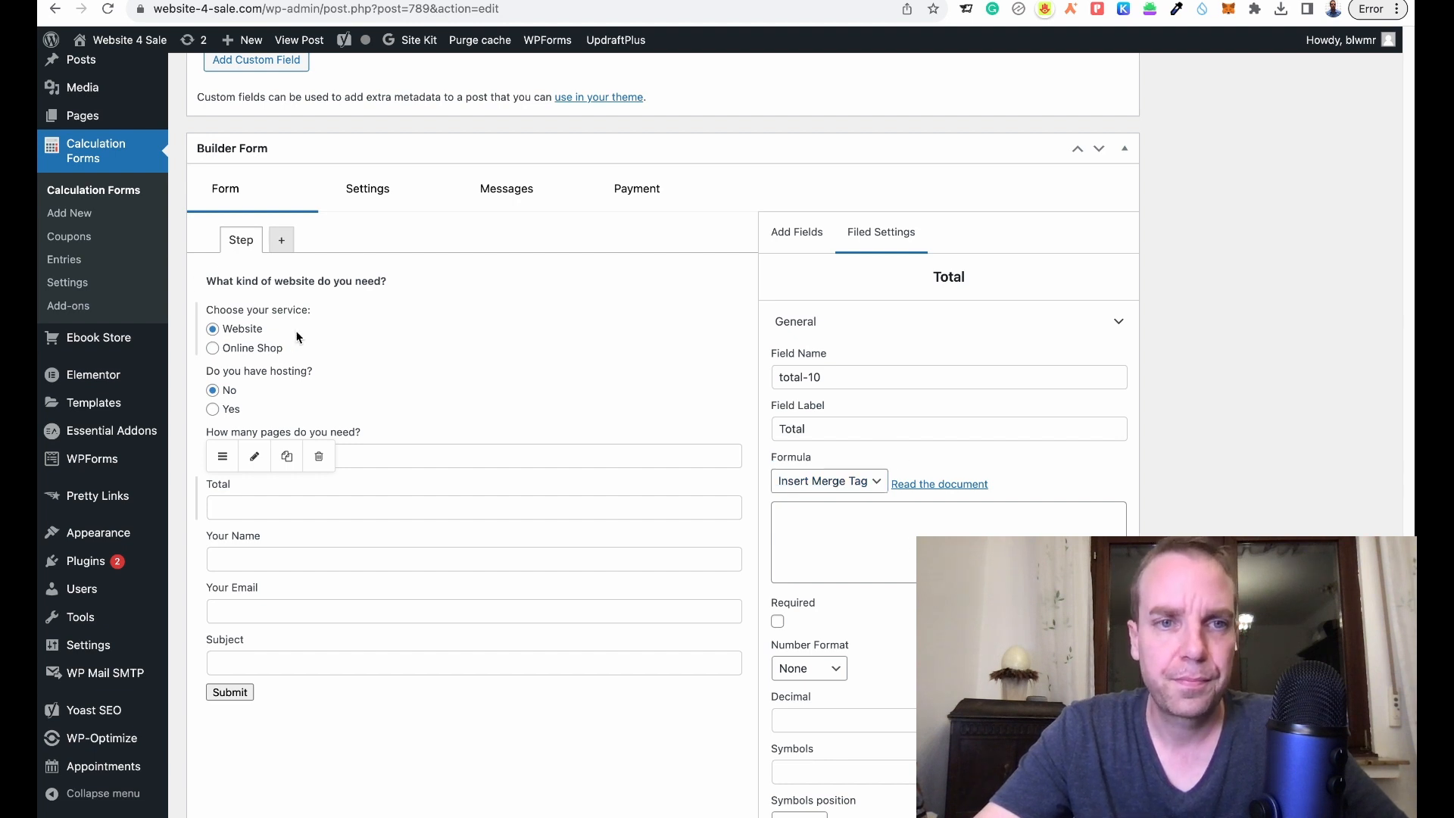
left_click(894, 331)
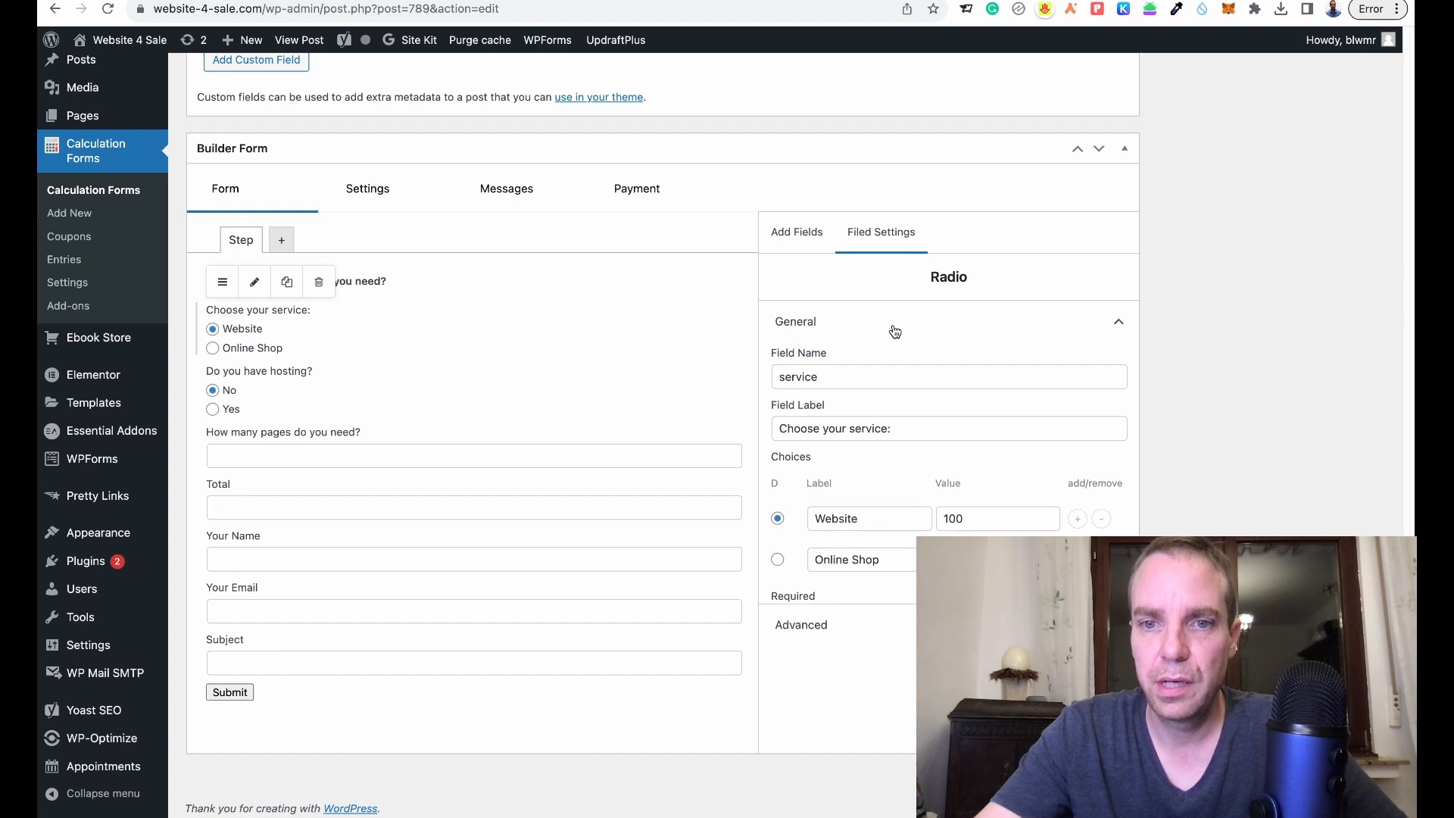
left_click(893, 328)
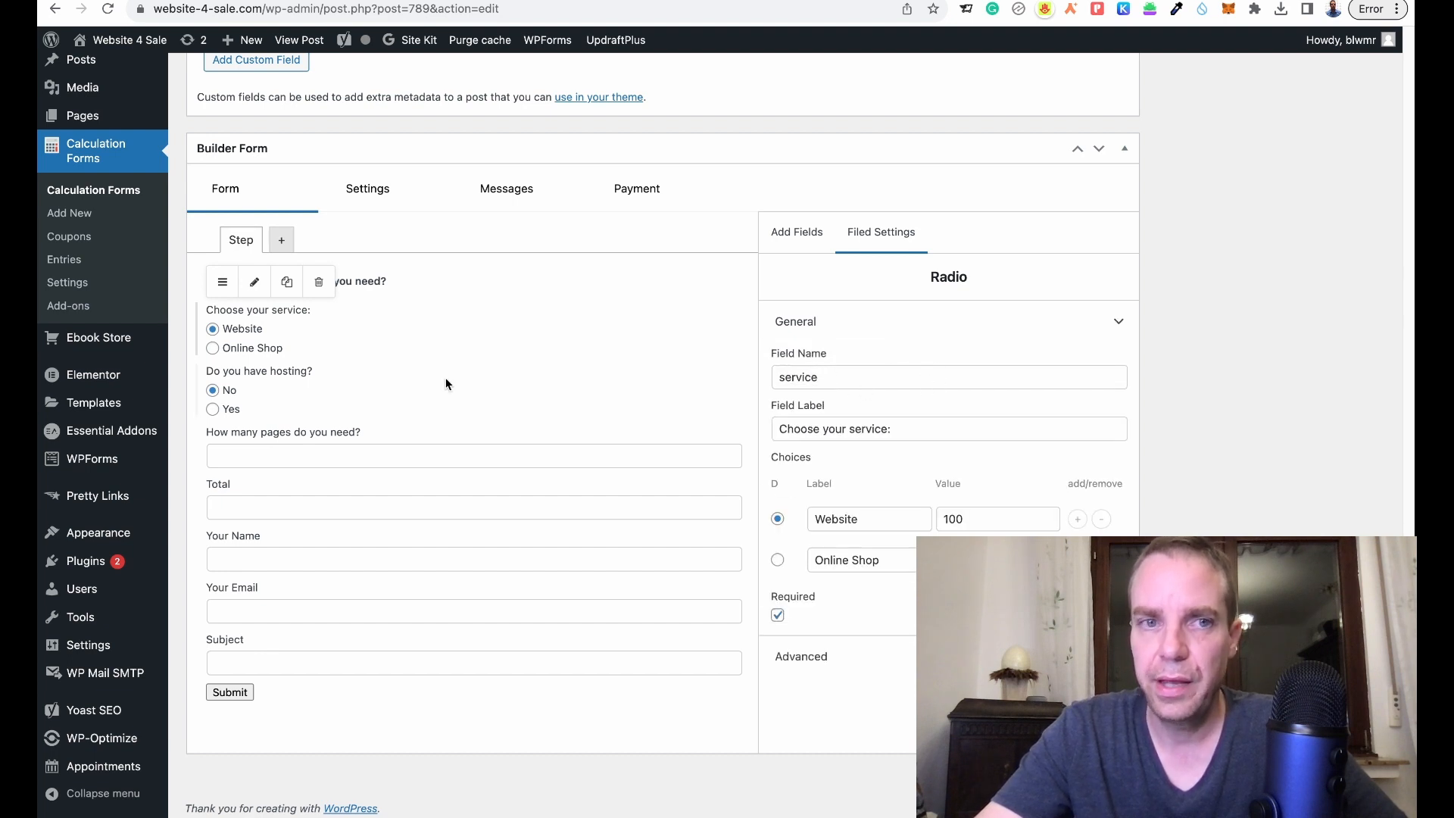
left_click(411, 376)
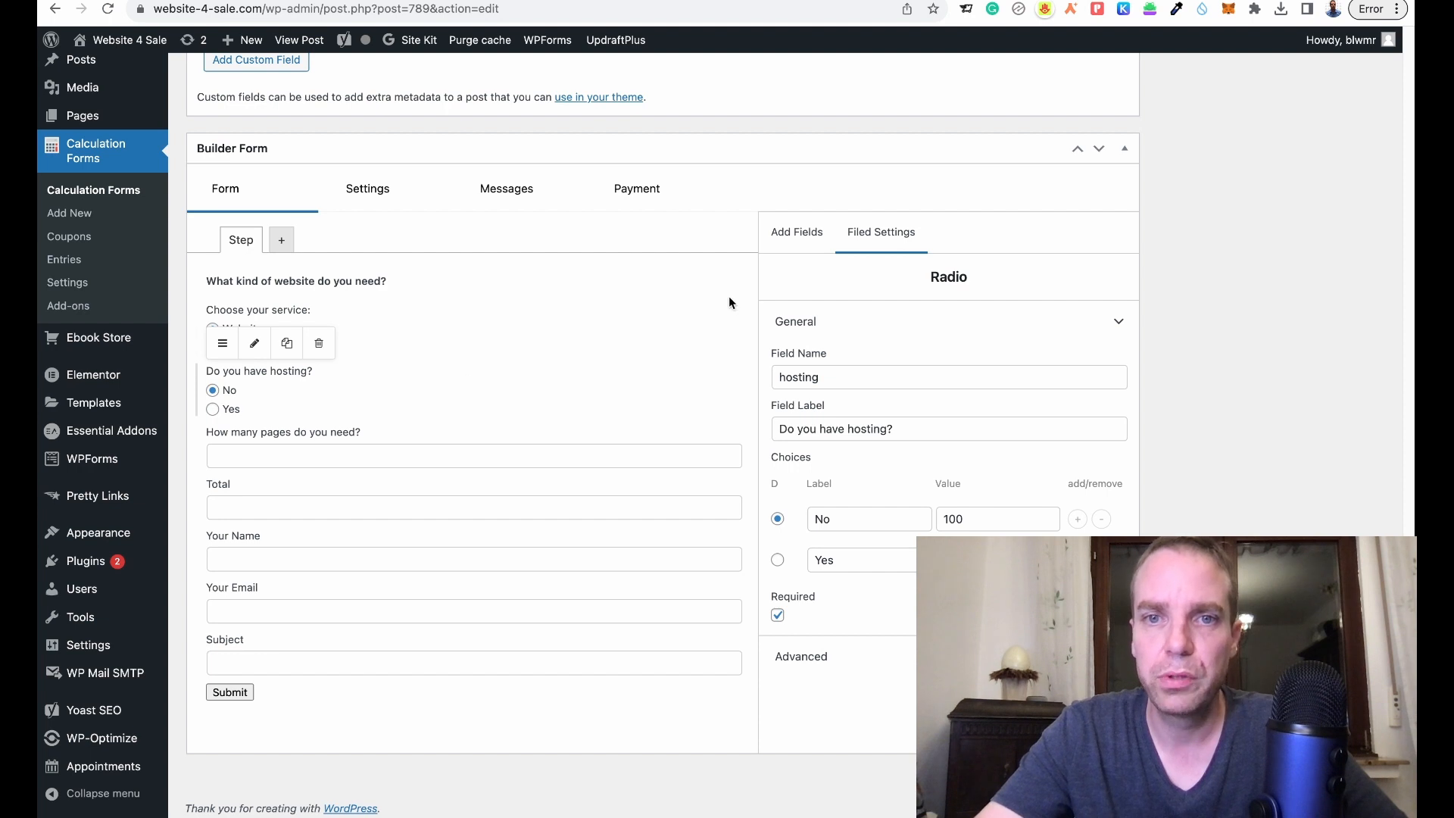
left_click(791, 234)
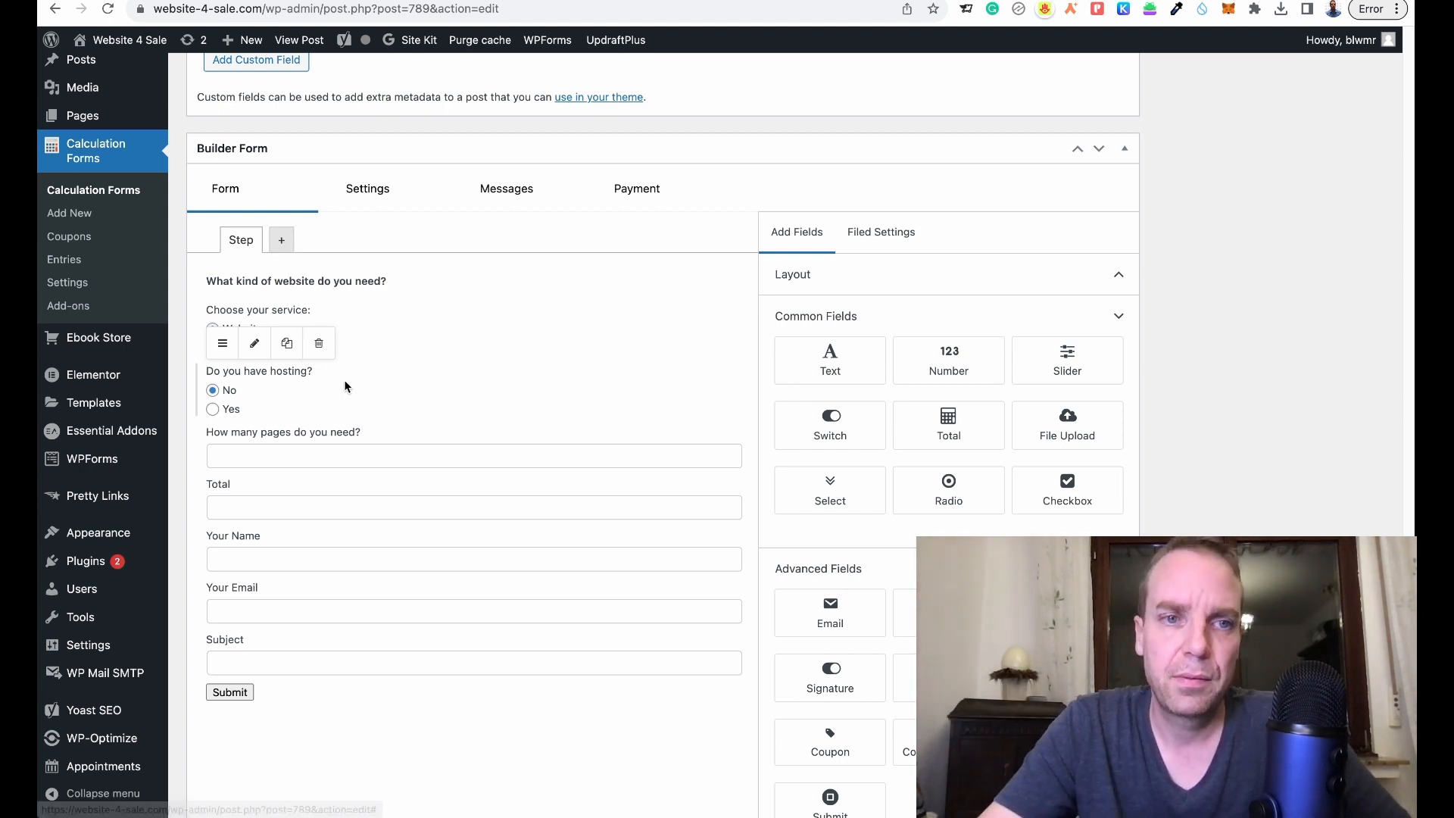
- Check the Total merge tag list and the service question's field name in its advanced settings
left_click(376, 482)
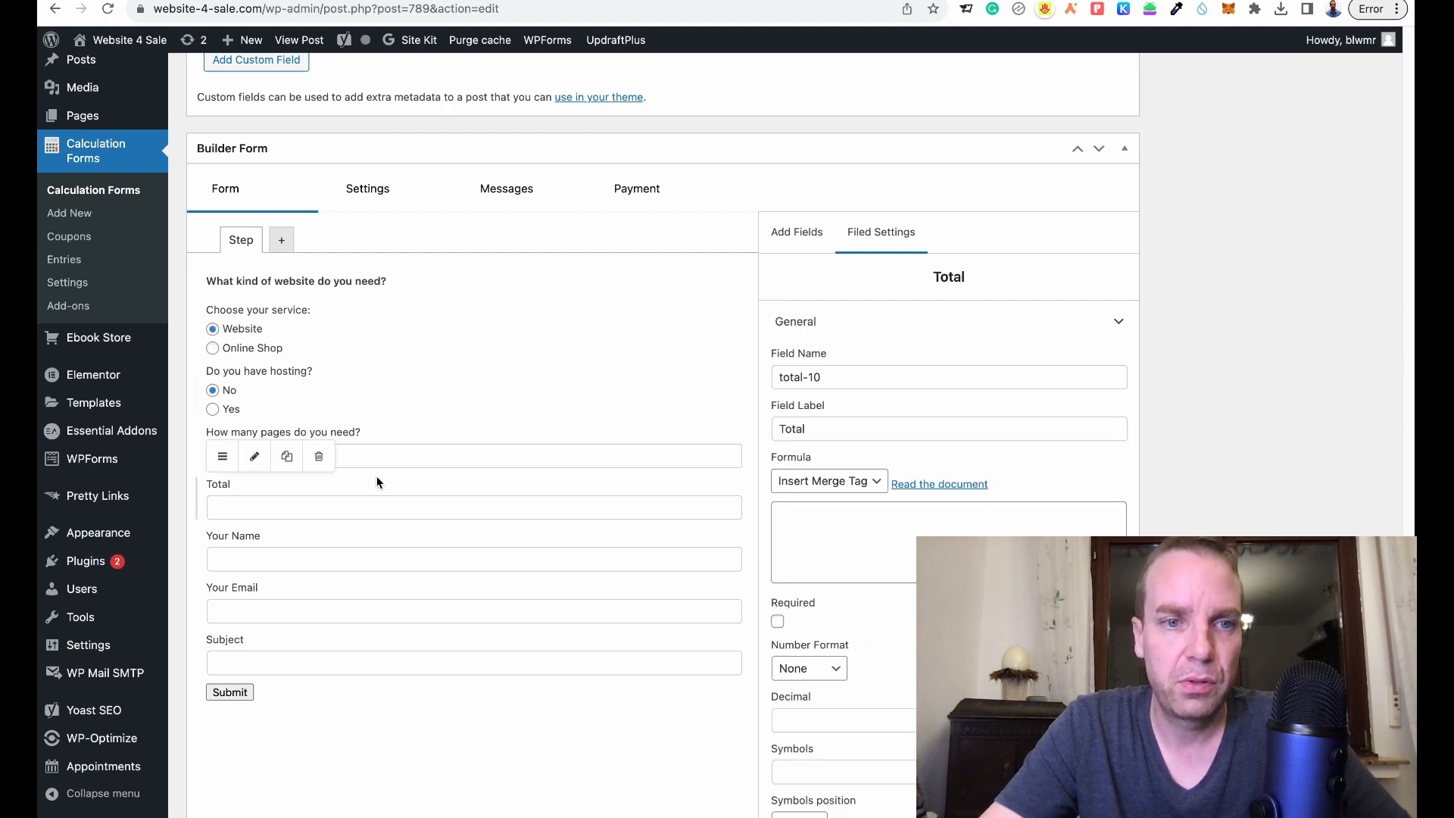
left_click(875, 488)
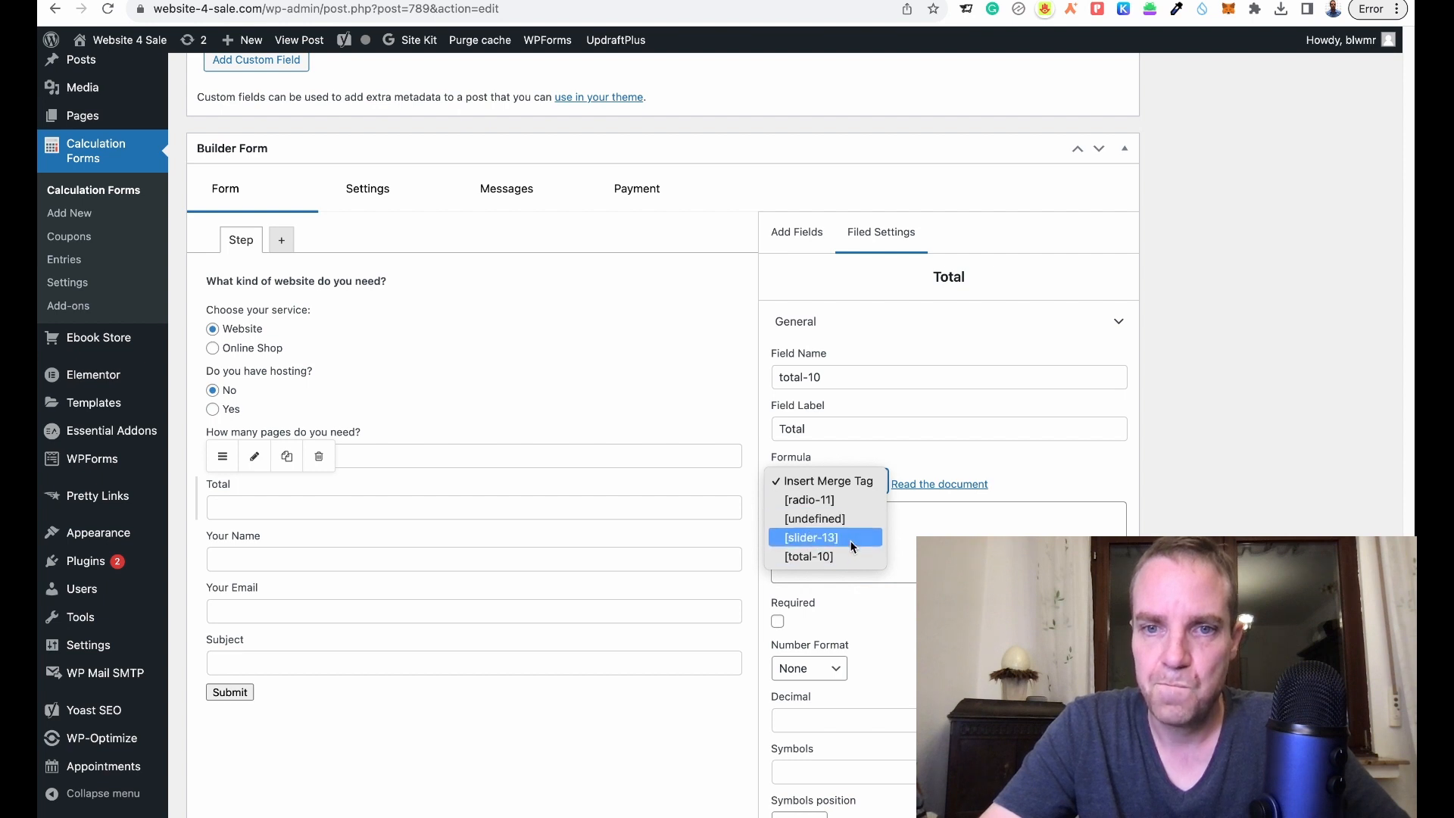
left_click(430, 342)
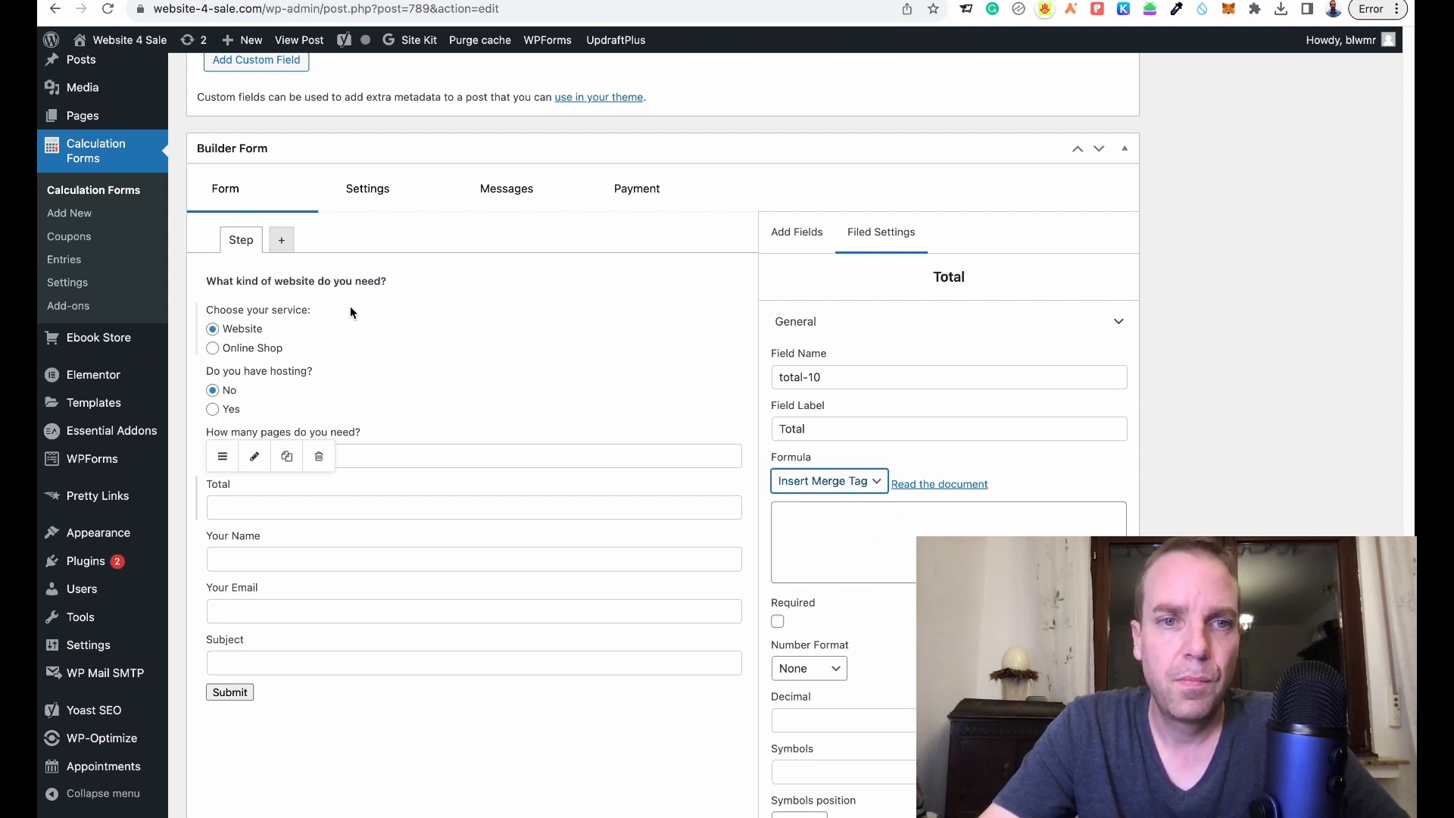
left_click(271, 314)
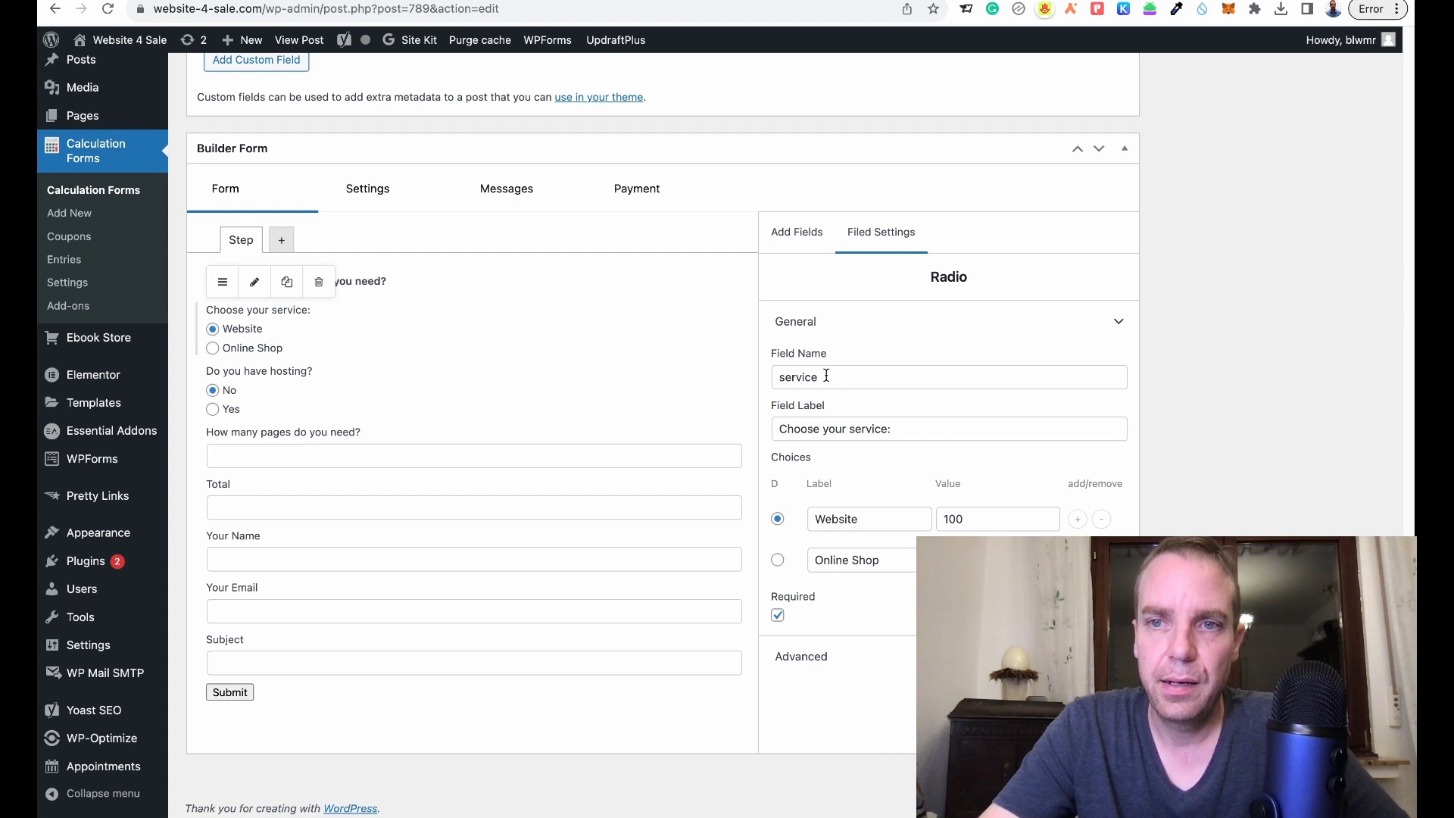
left_click(1118, 656)
scroll(1119, 656, "down", 2)
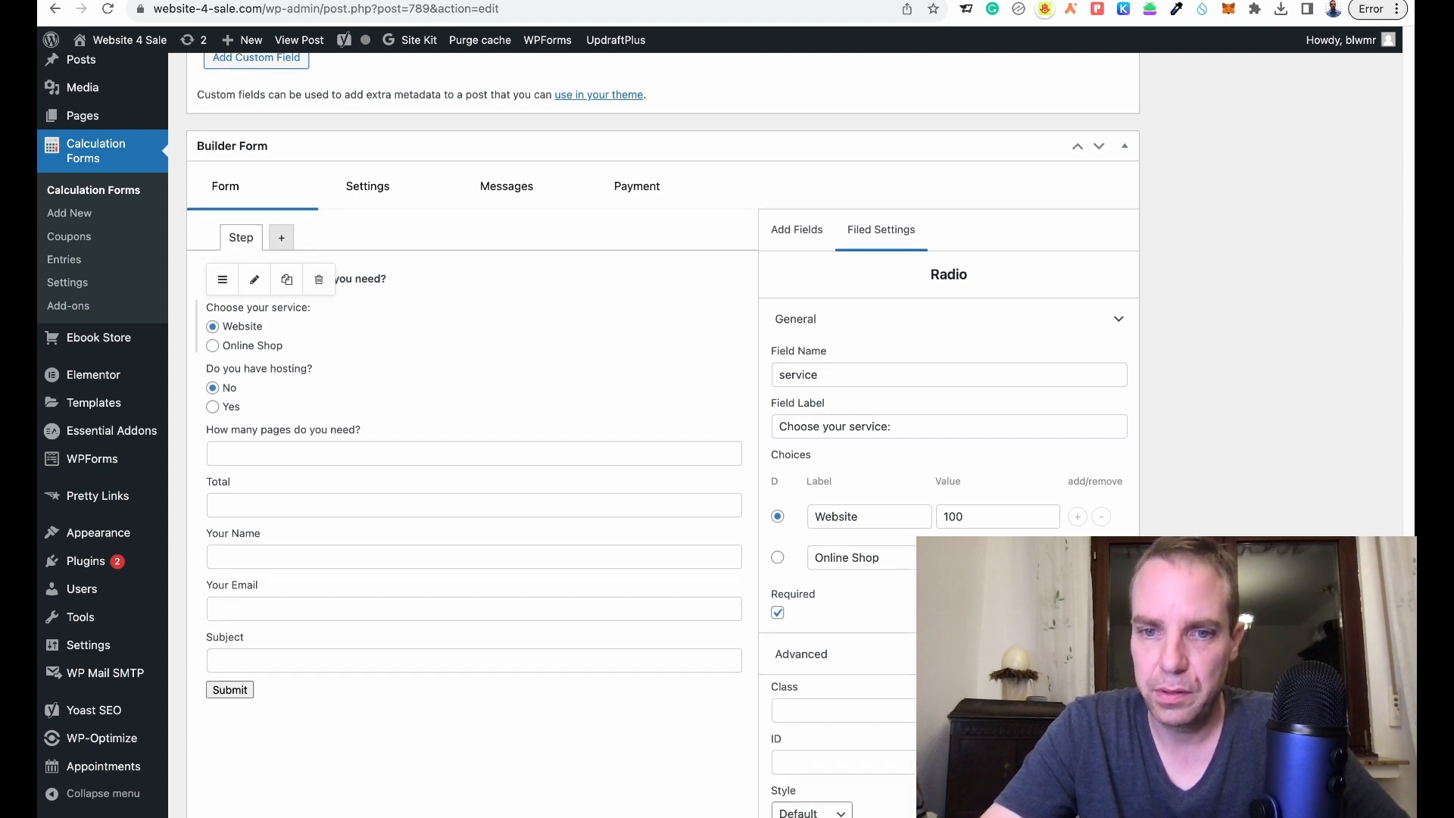
scroll(896, 396, "up", 3)
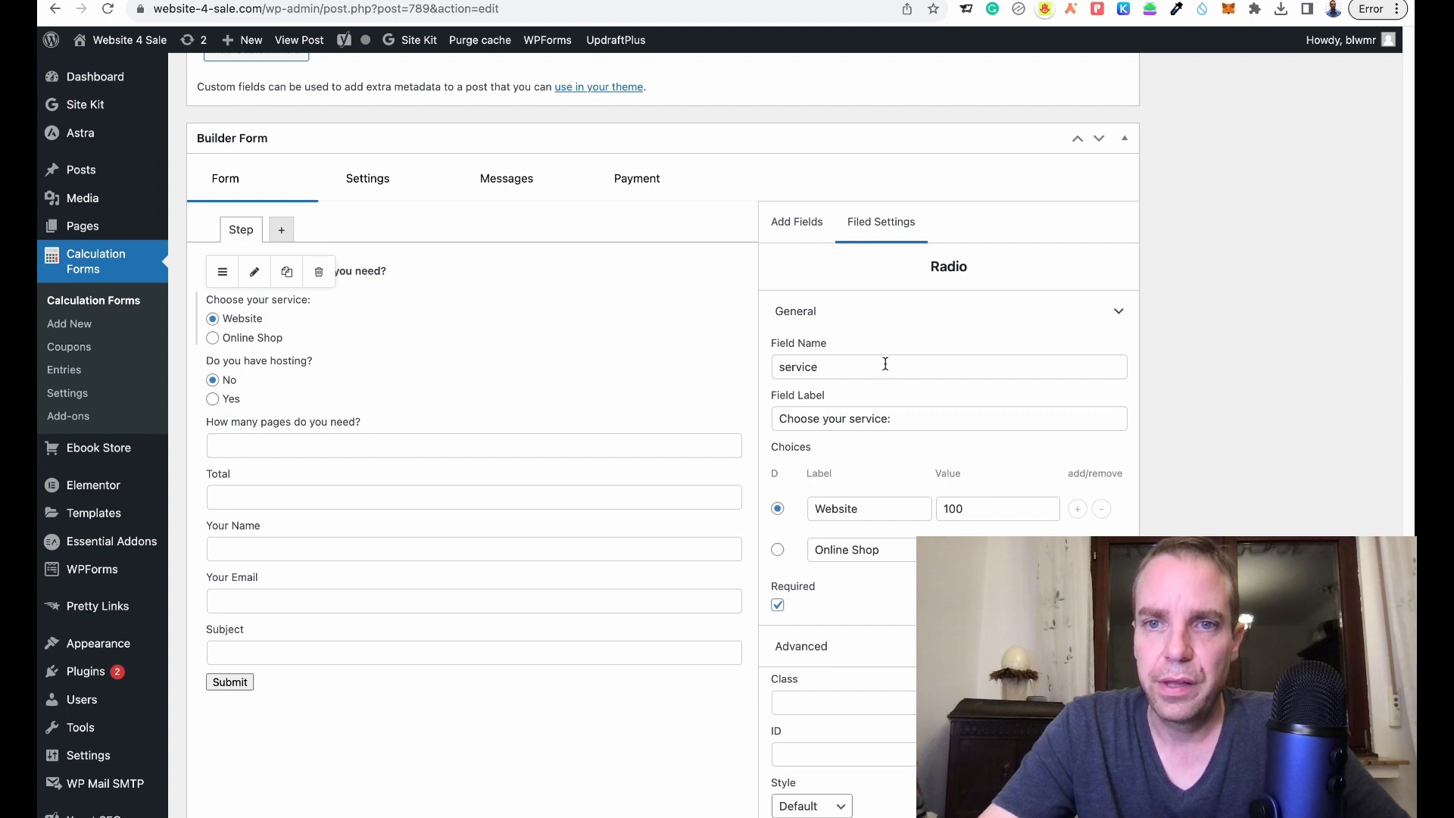
left_click(860, 367)
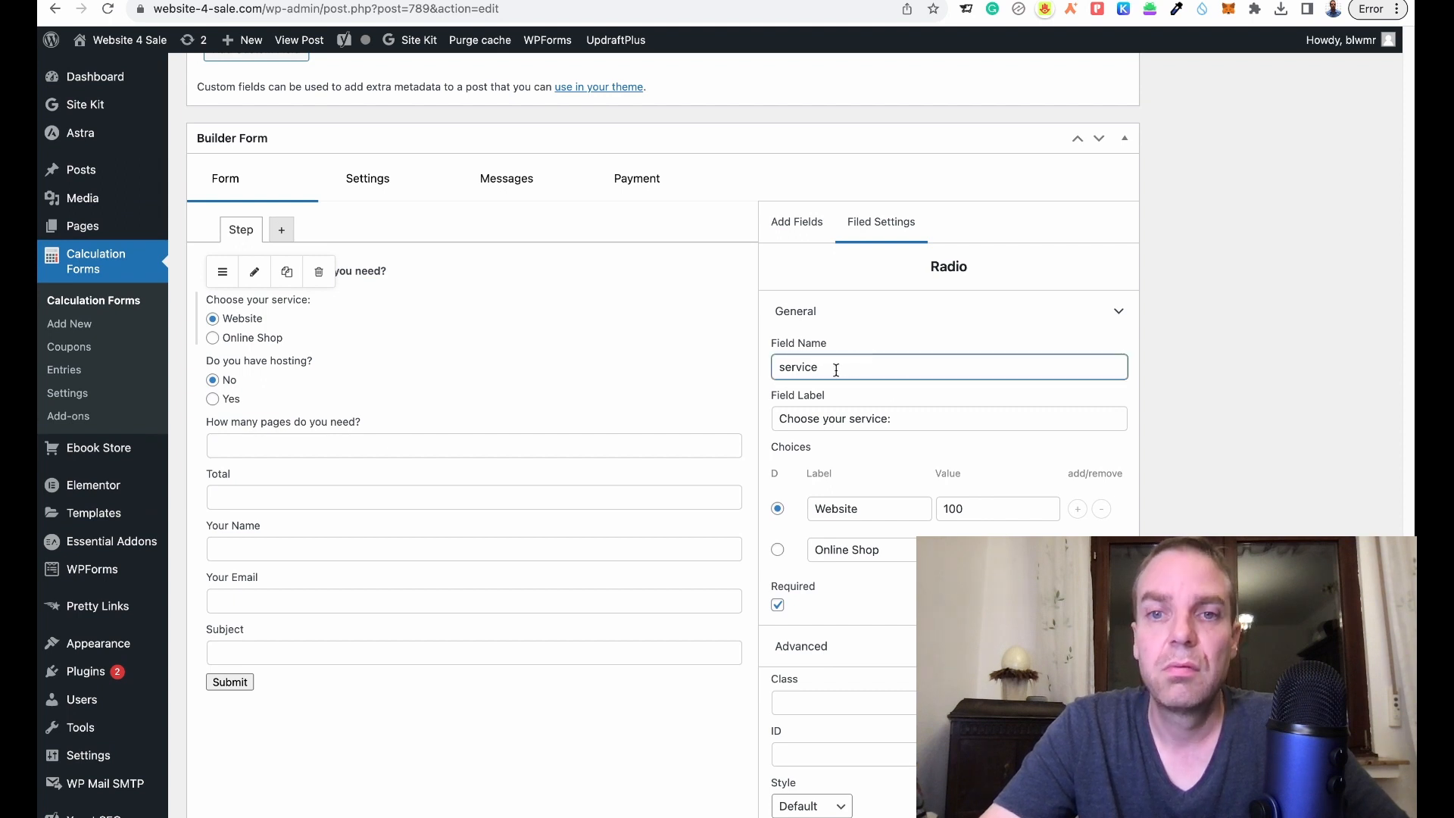
- Build the Total formula [radio-11]+[undefined] from the merge tag list
left_click(388, 480)
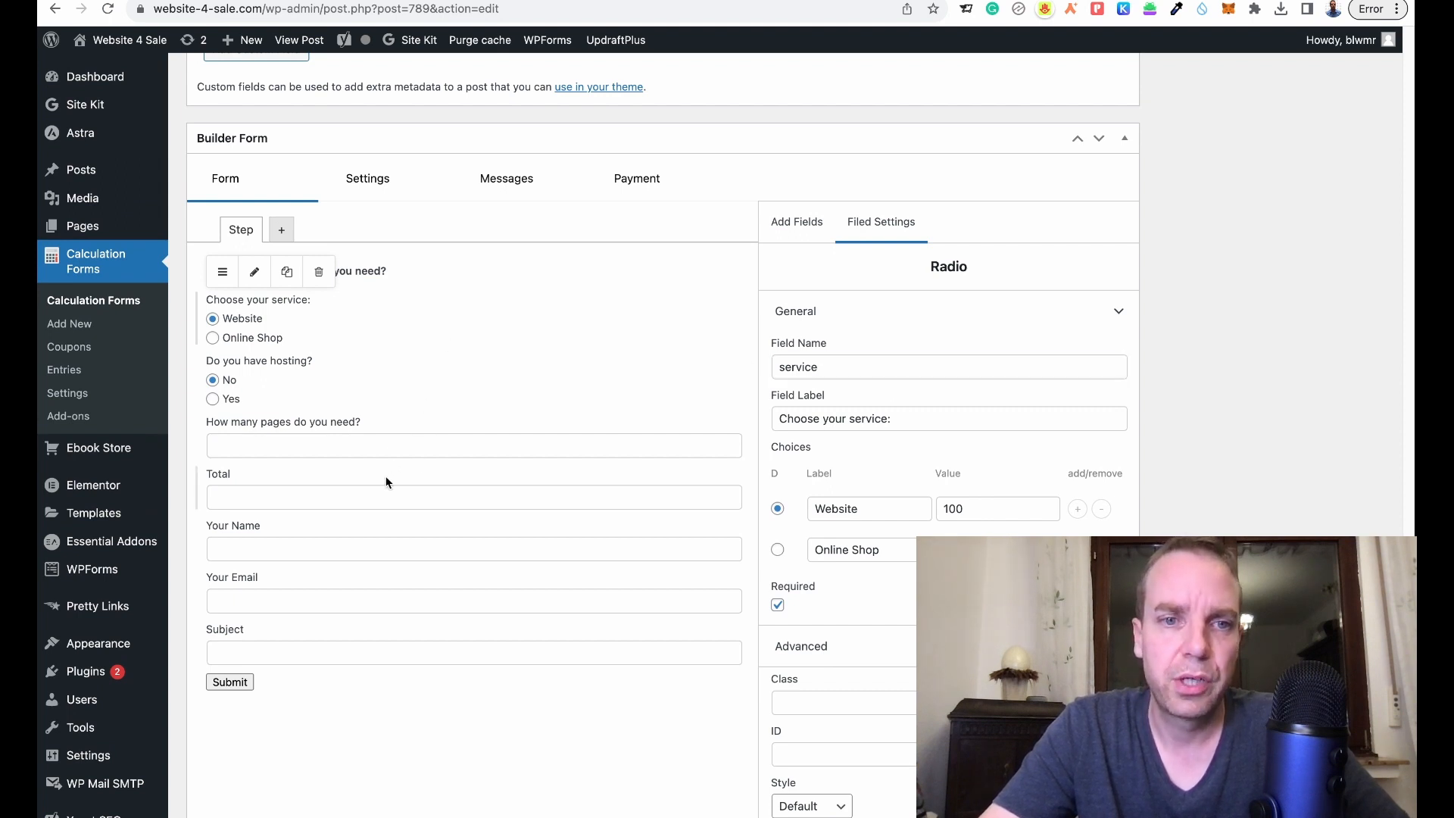
left_click(869, 475)
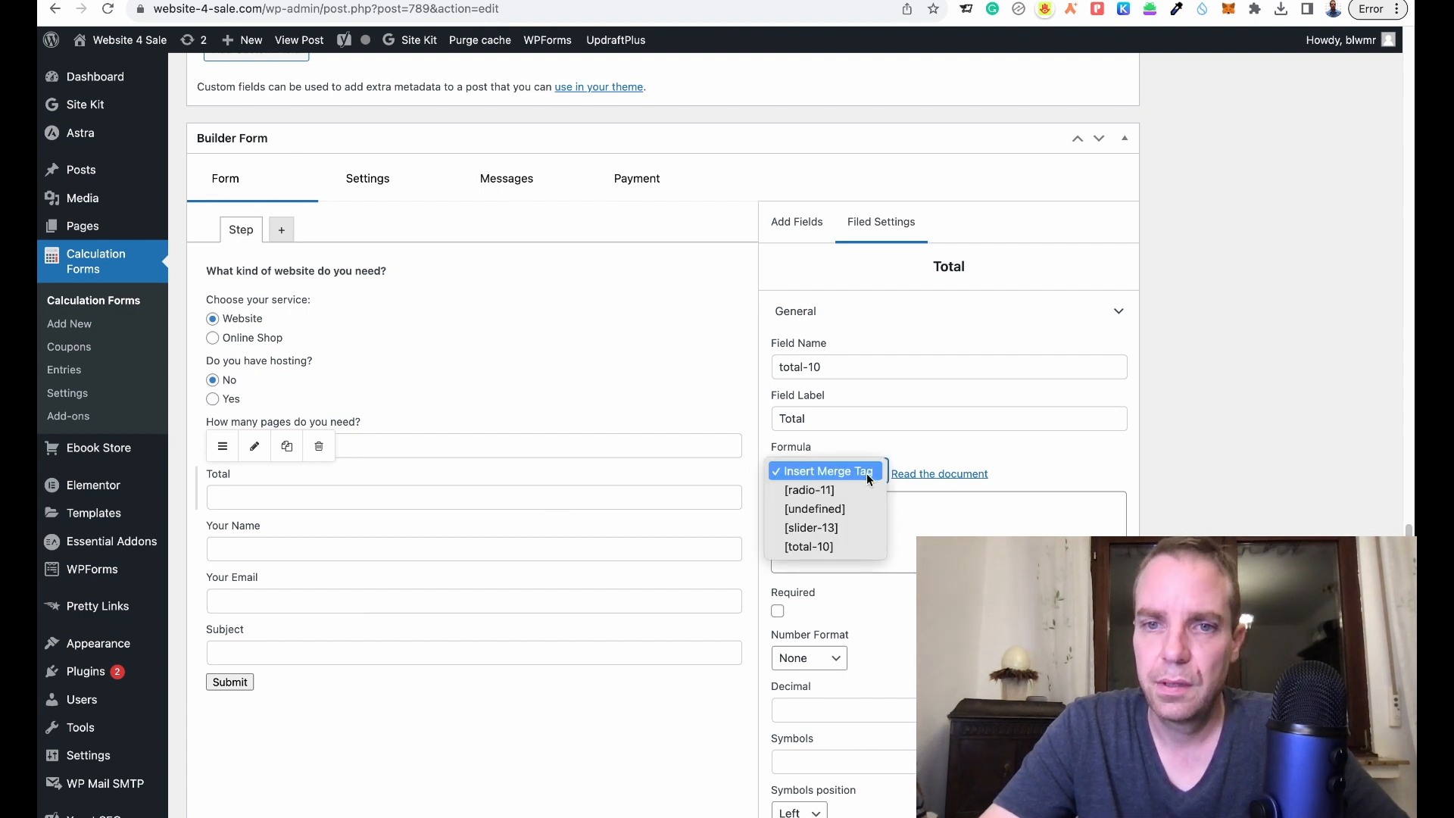
left_click(862, 490)
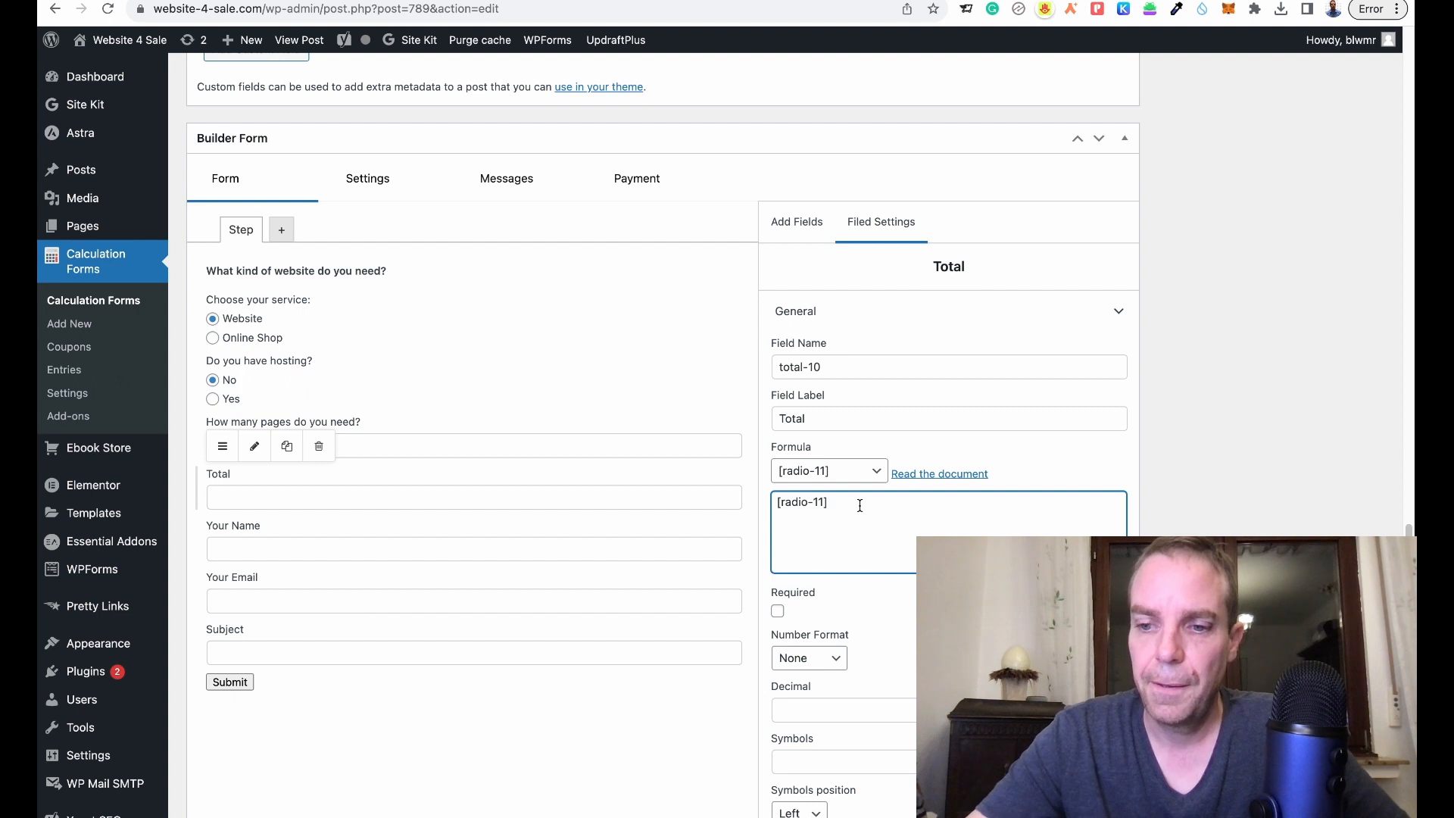
left_click(846, 471)
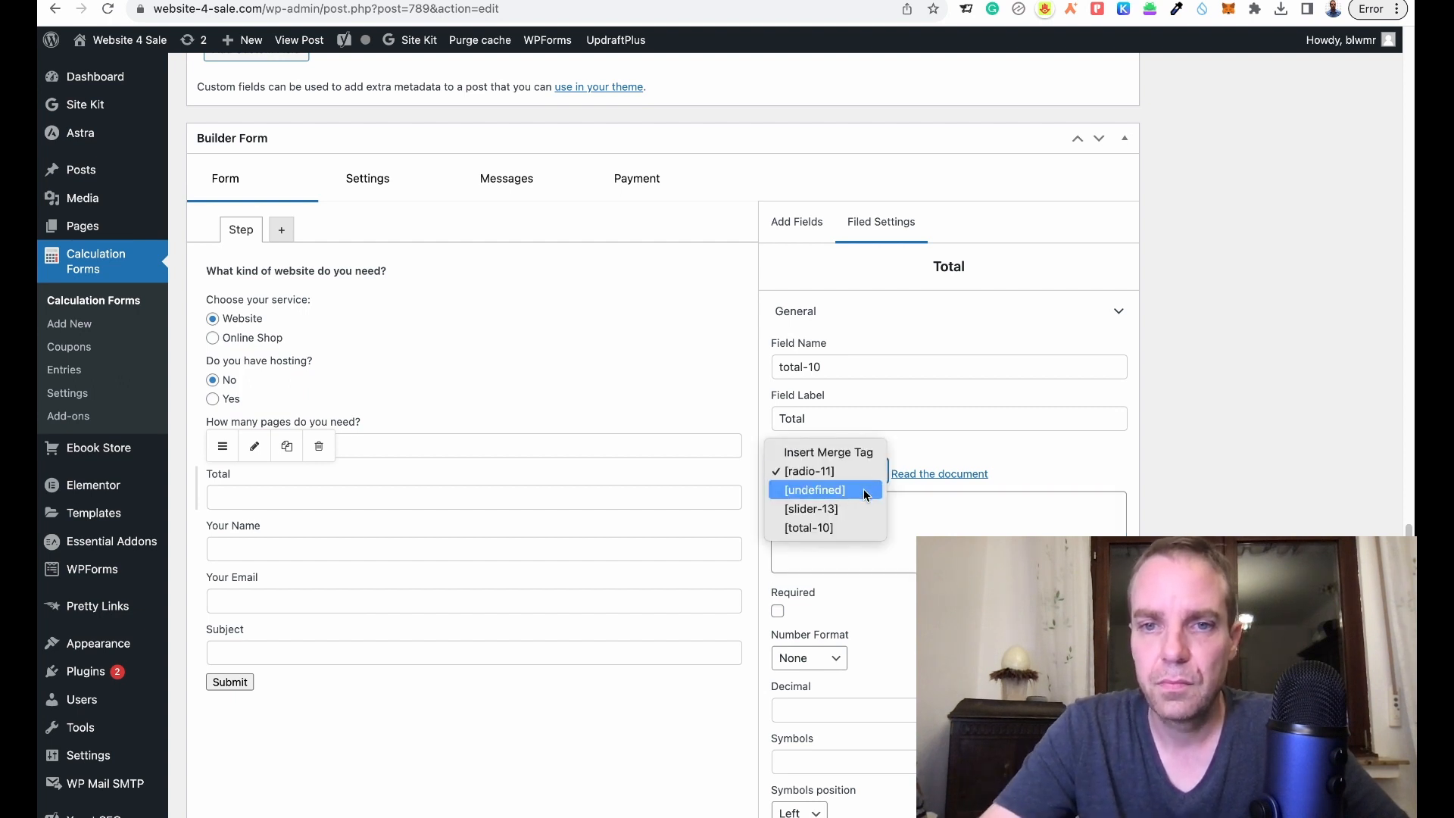
left_click(866, 492)
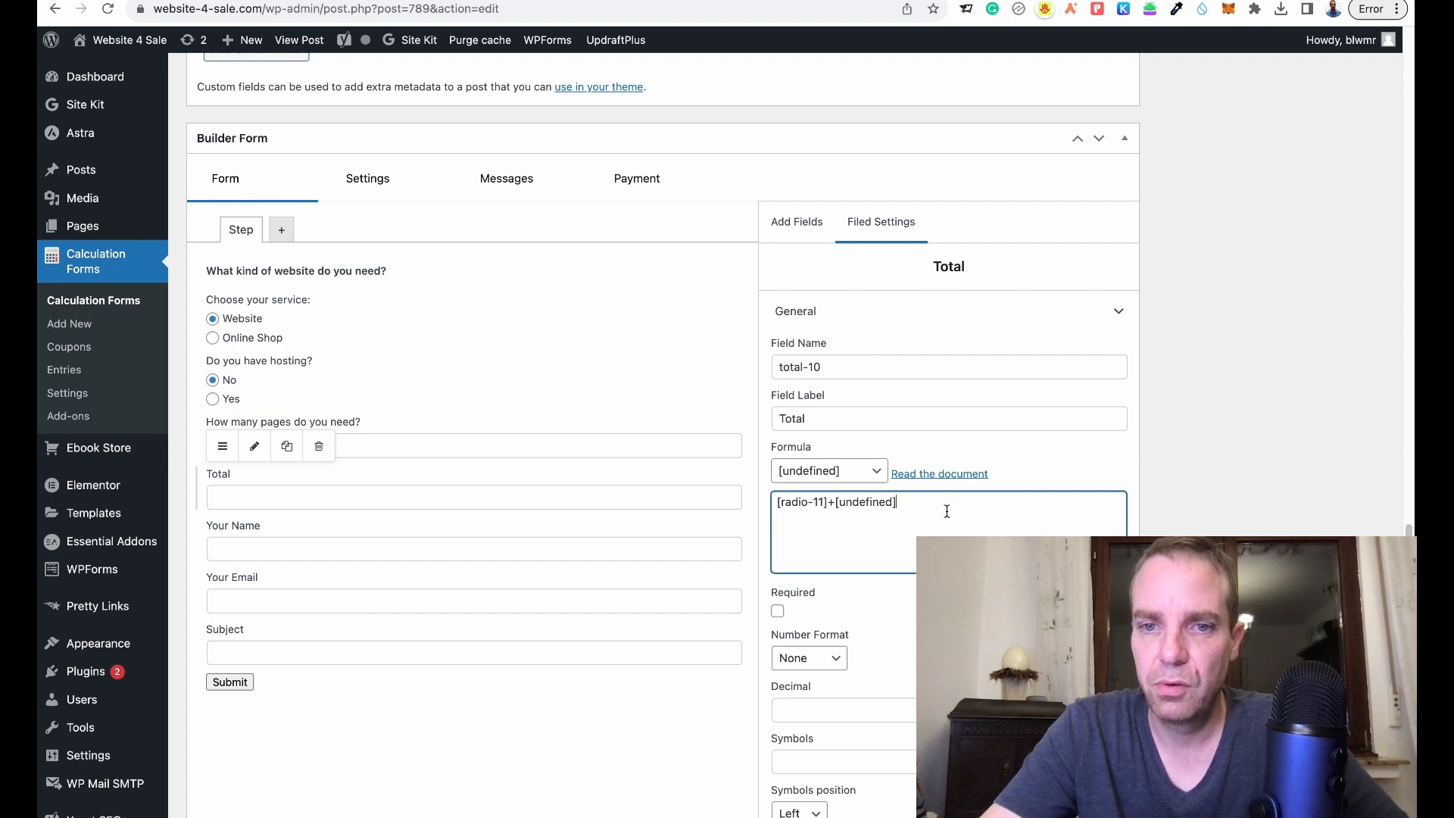
scroll(1022, 531, "down", 1)
scroll(1021, 530, "down", 2)
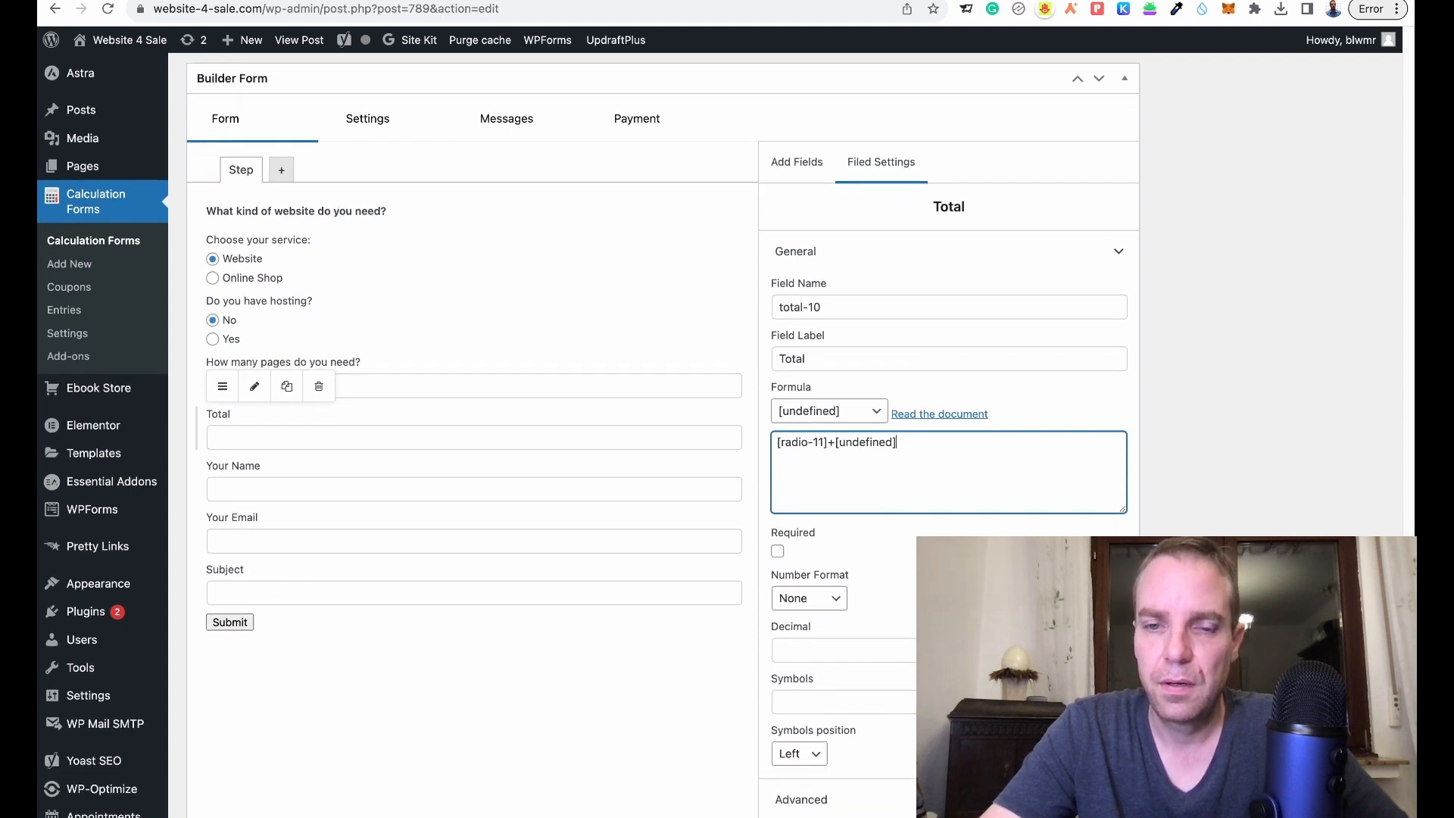
scroll(906, 522, "down", 1)
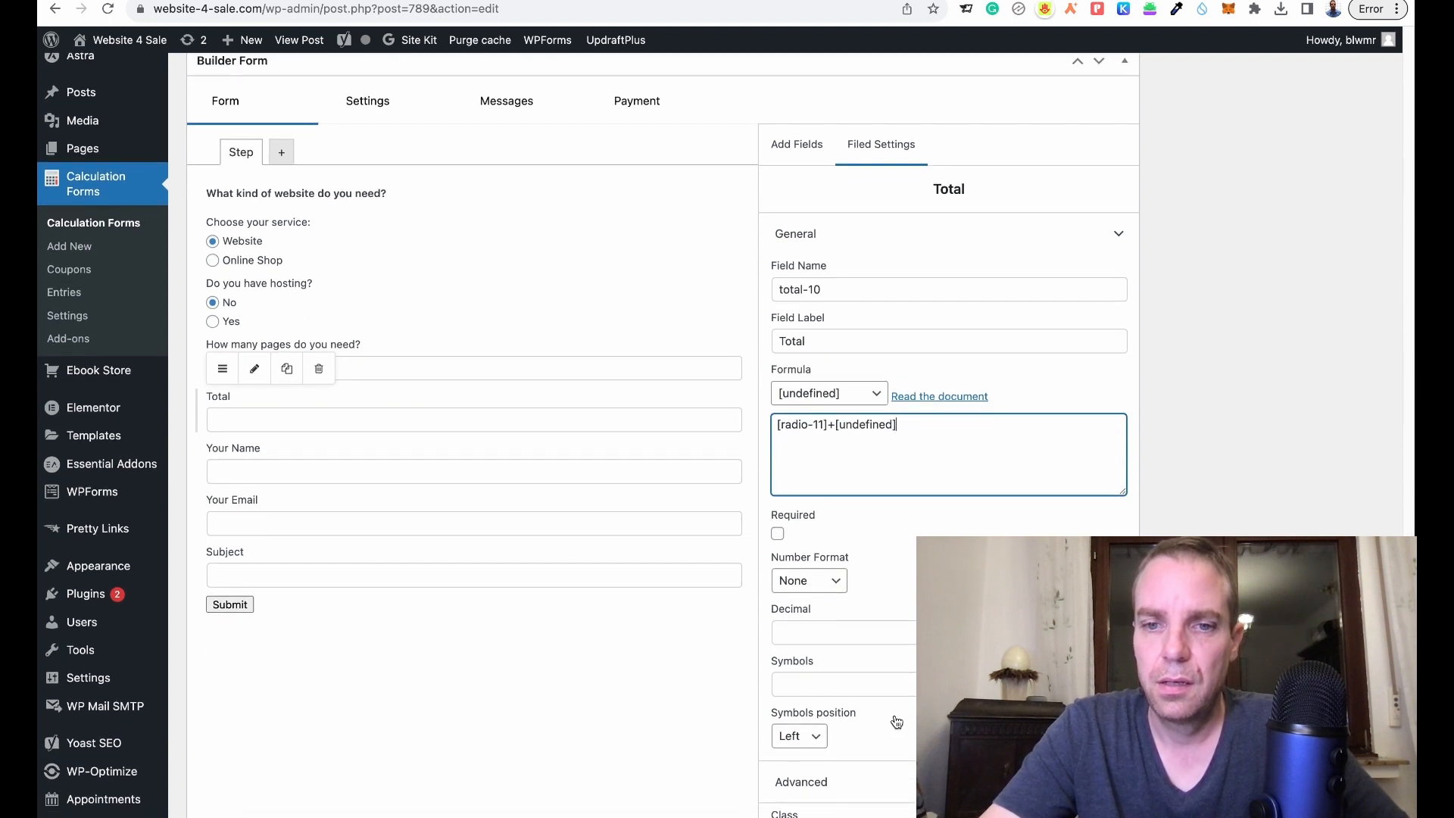
scroll(897, 718, "down", 1)
scroll(898, 717, "up", 5)
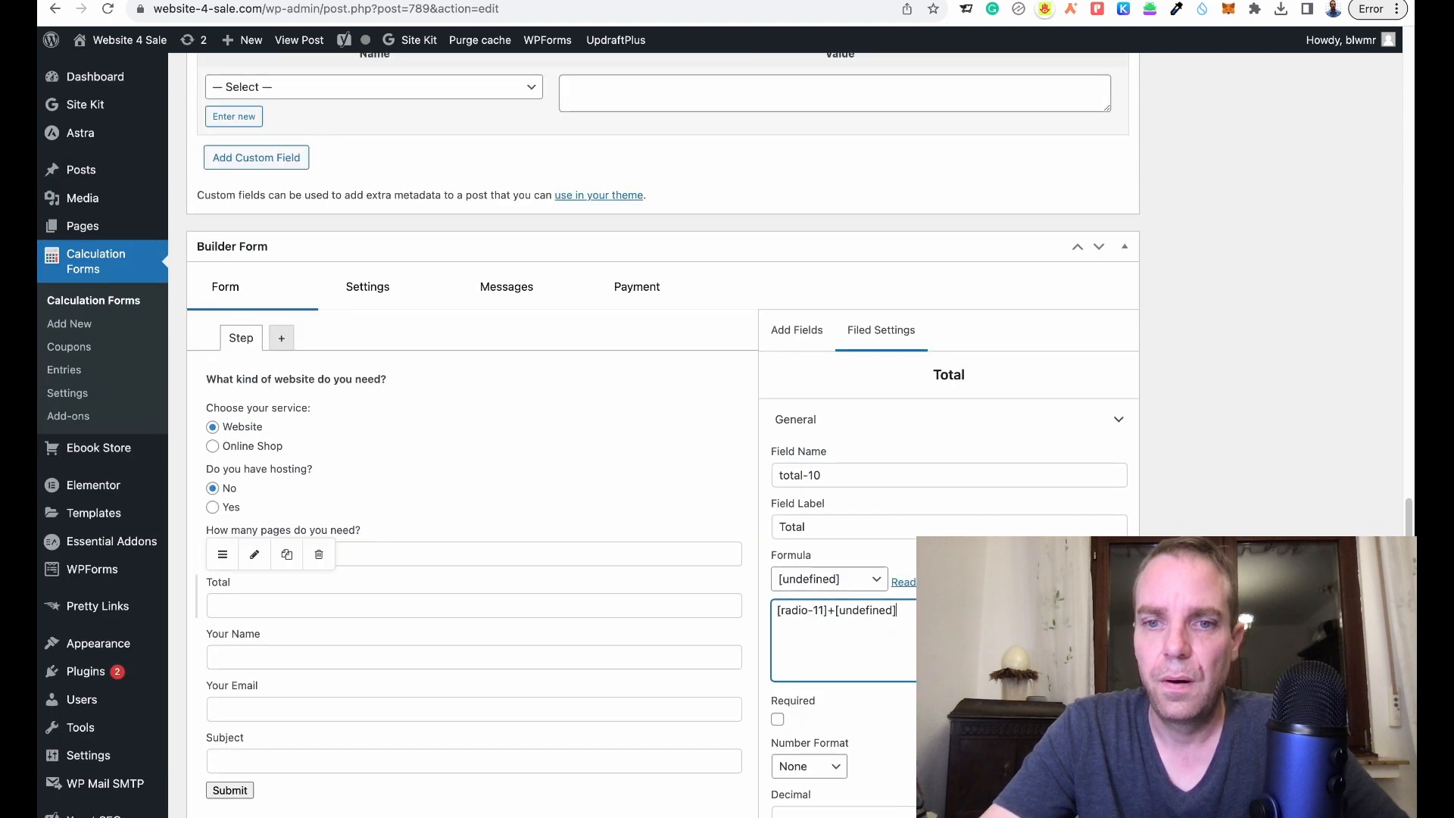
scroll(854, 502, "down", 8)
scroll(854, 502, "up", 3)
- Give the Total a $ currency symbol
left_click(849, 522)
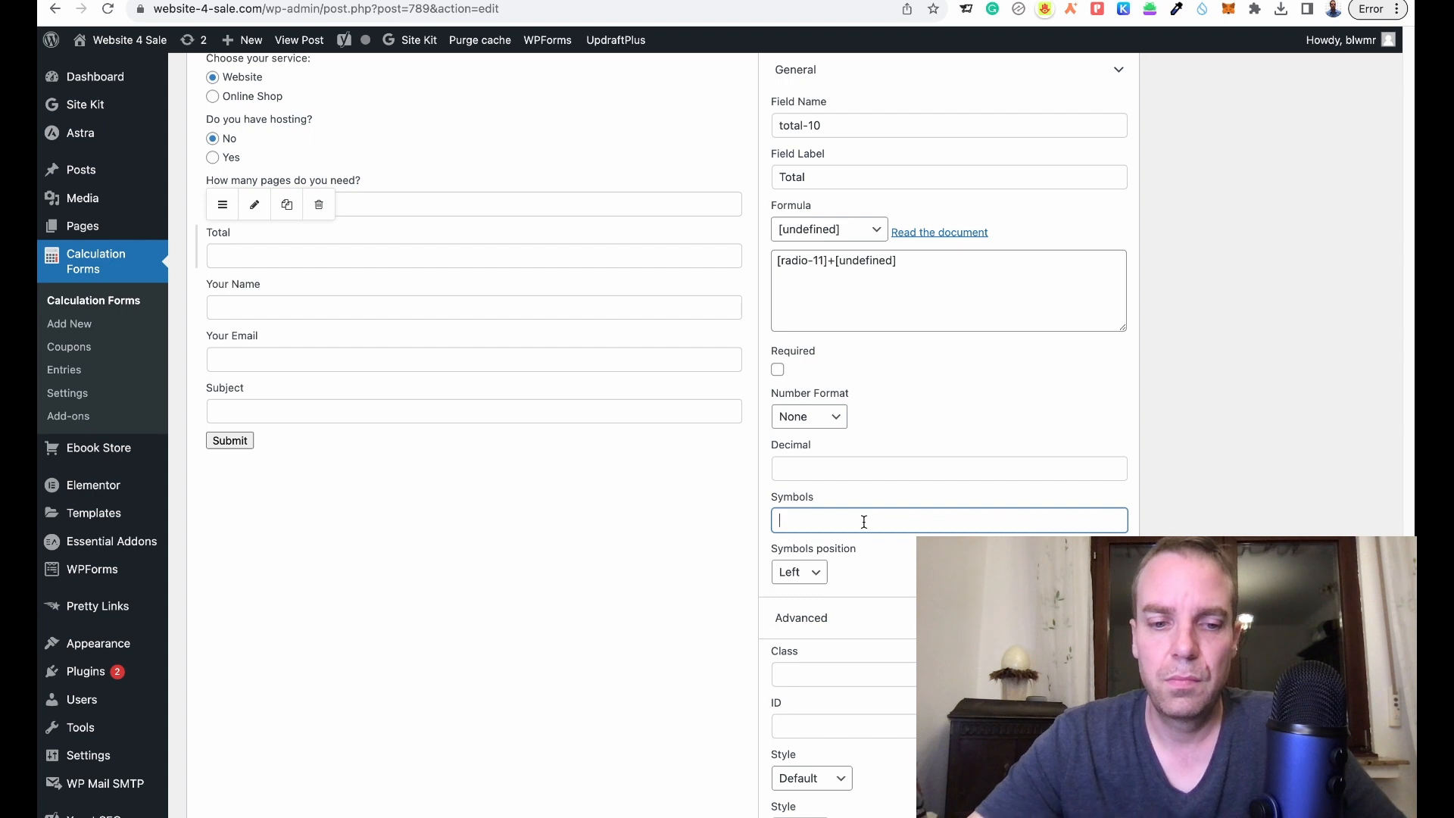
type("$")
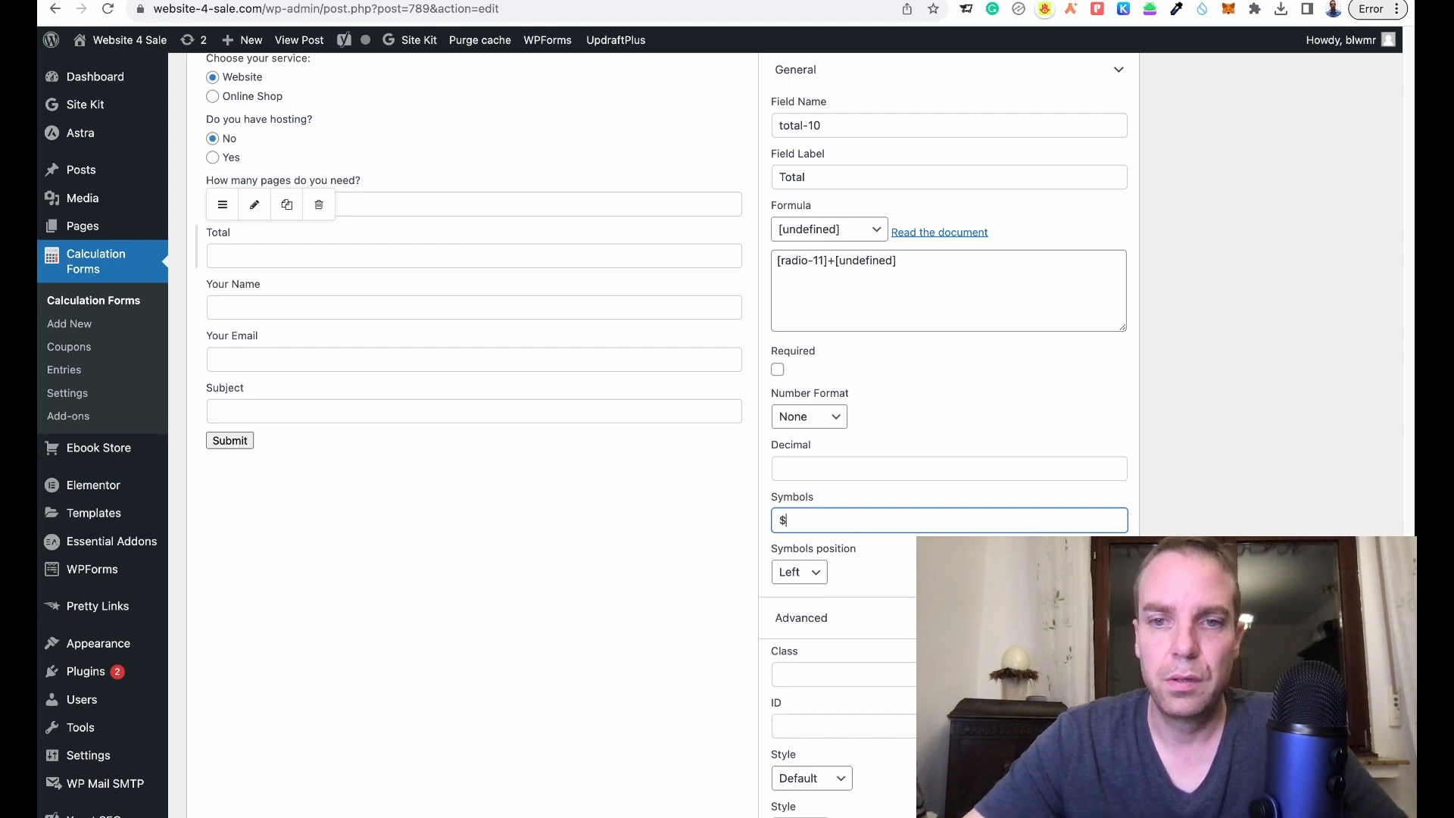
left_click(1203, 508)
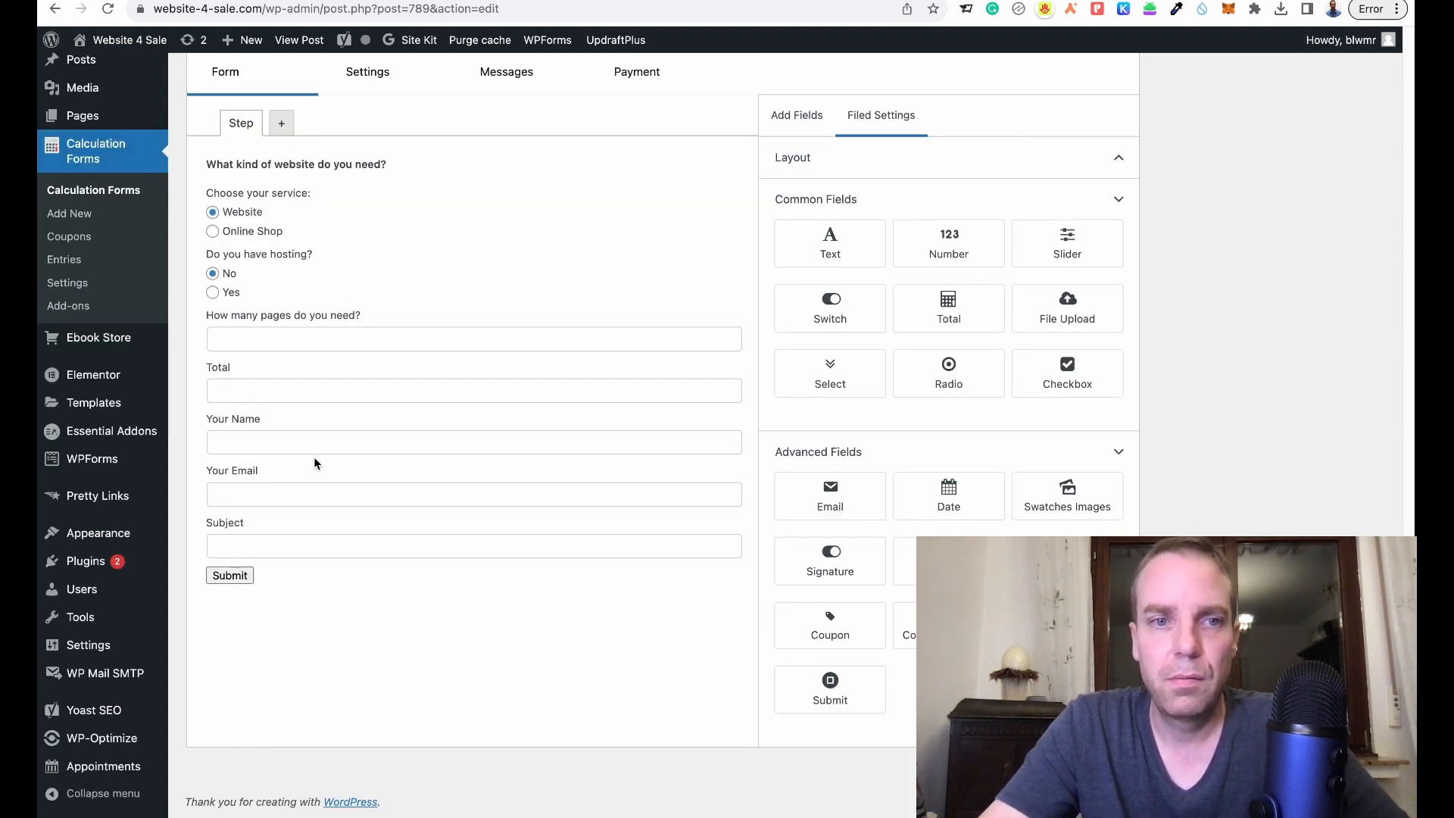
left_click(356, 369)
scroll(1096, 510, "up", 15)
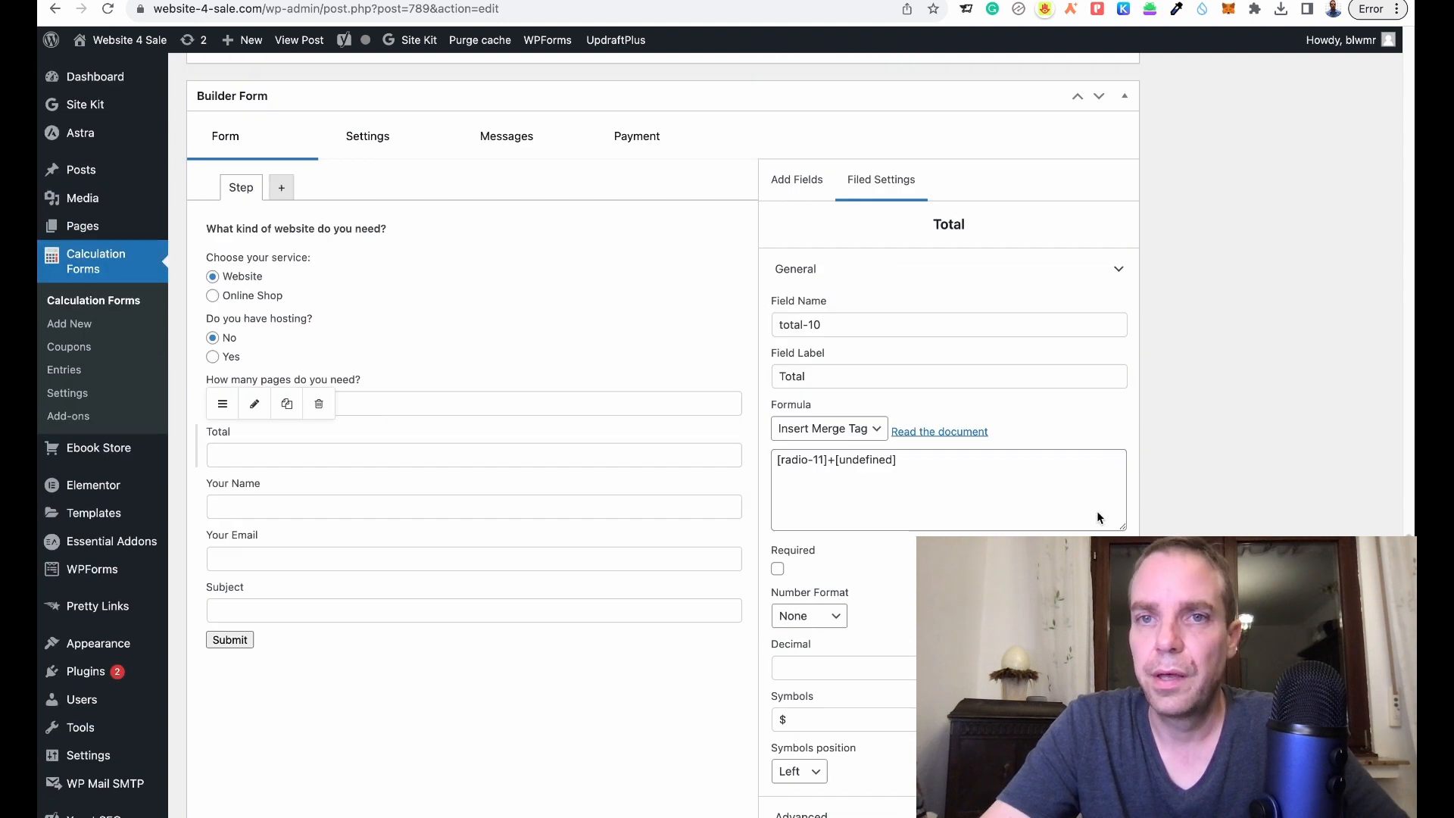
- Reload the TEST page preview, pick Online Shop with hosting, and see the Total still at $0.00
scroll(1170, 501, "up", 8)
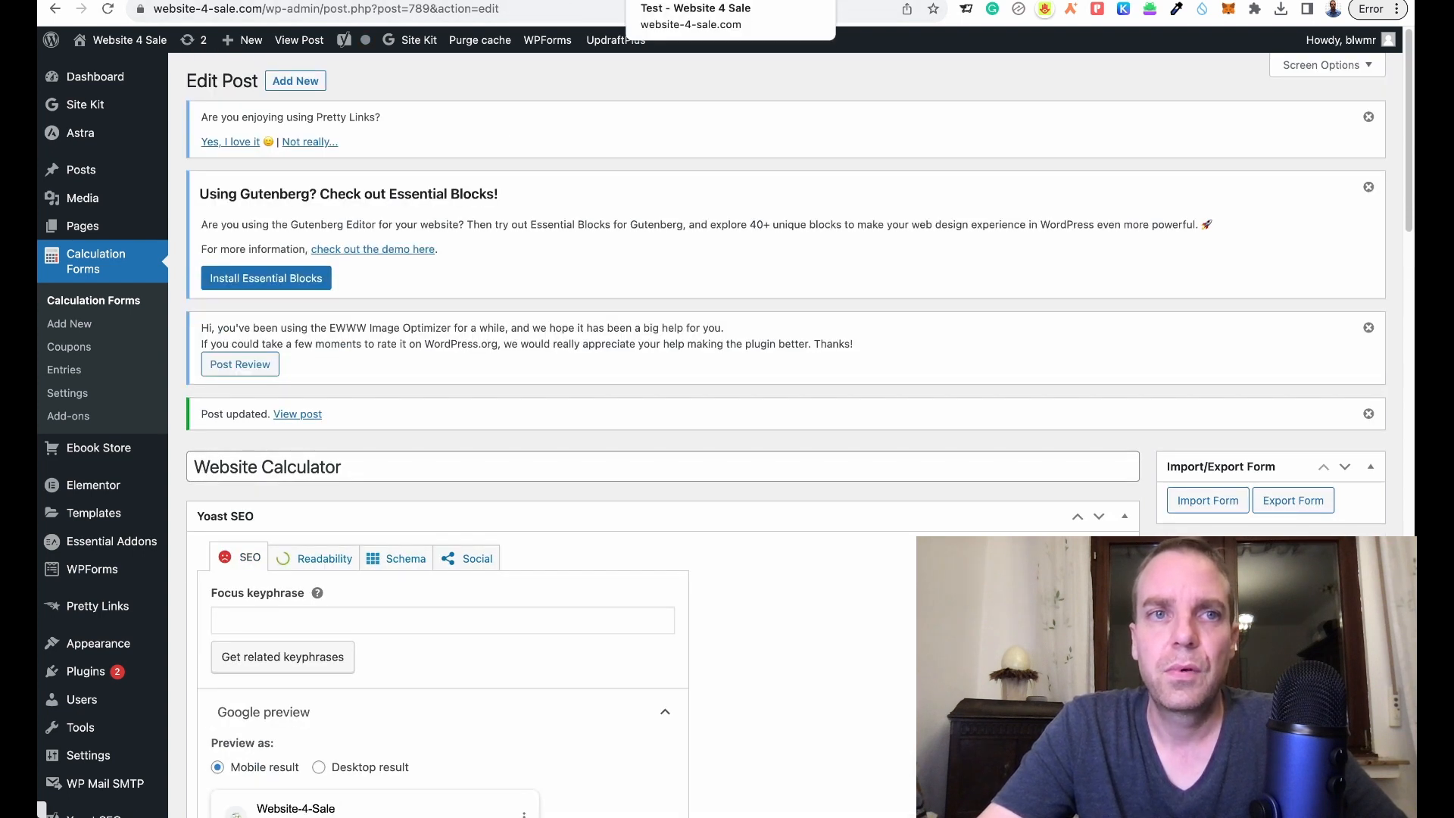
left_click(697, 2)
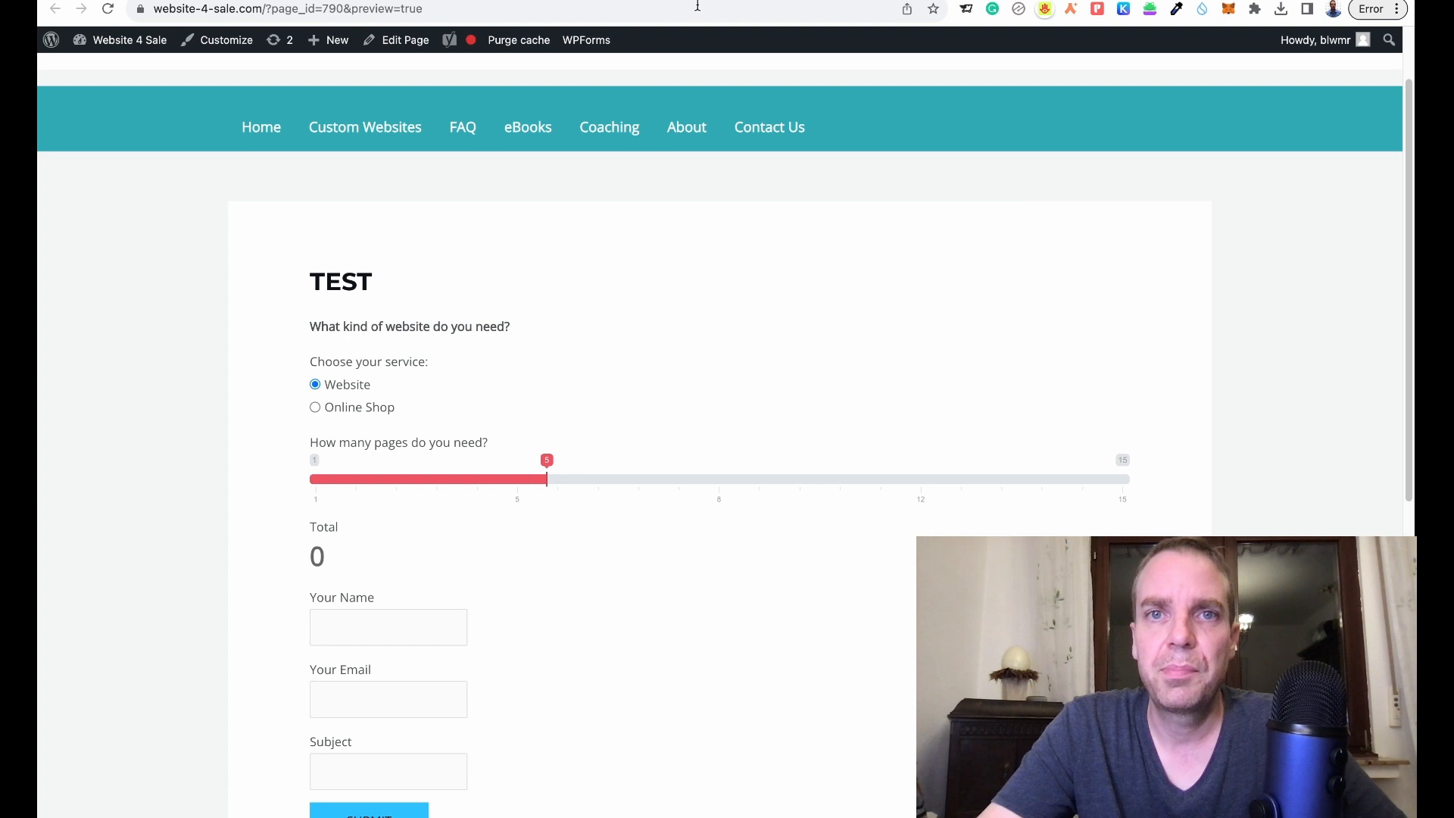
left_click(108, 8)
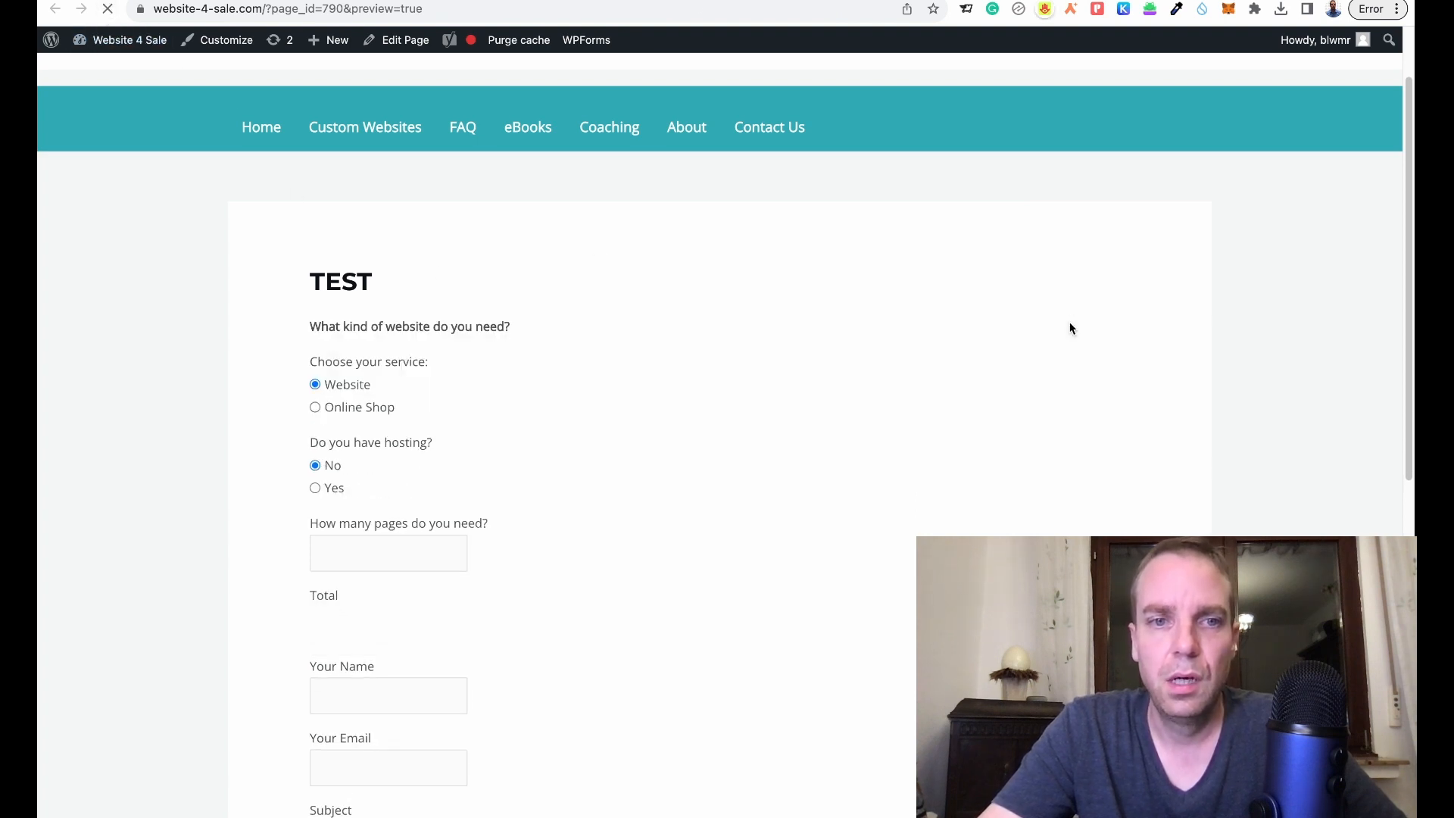
left_click(316, 408)
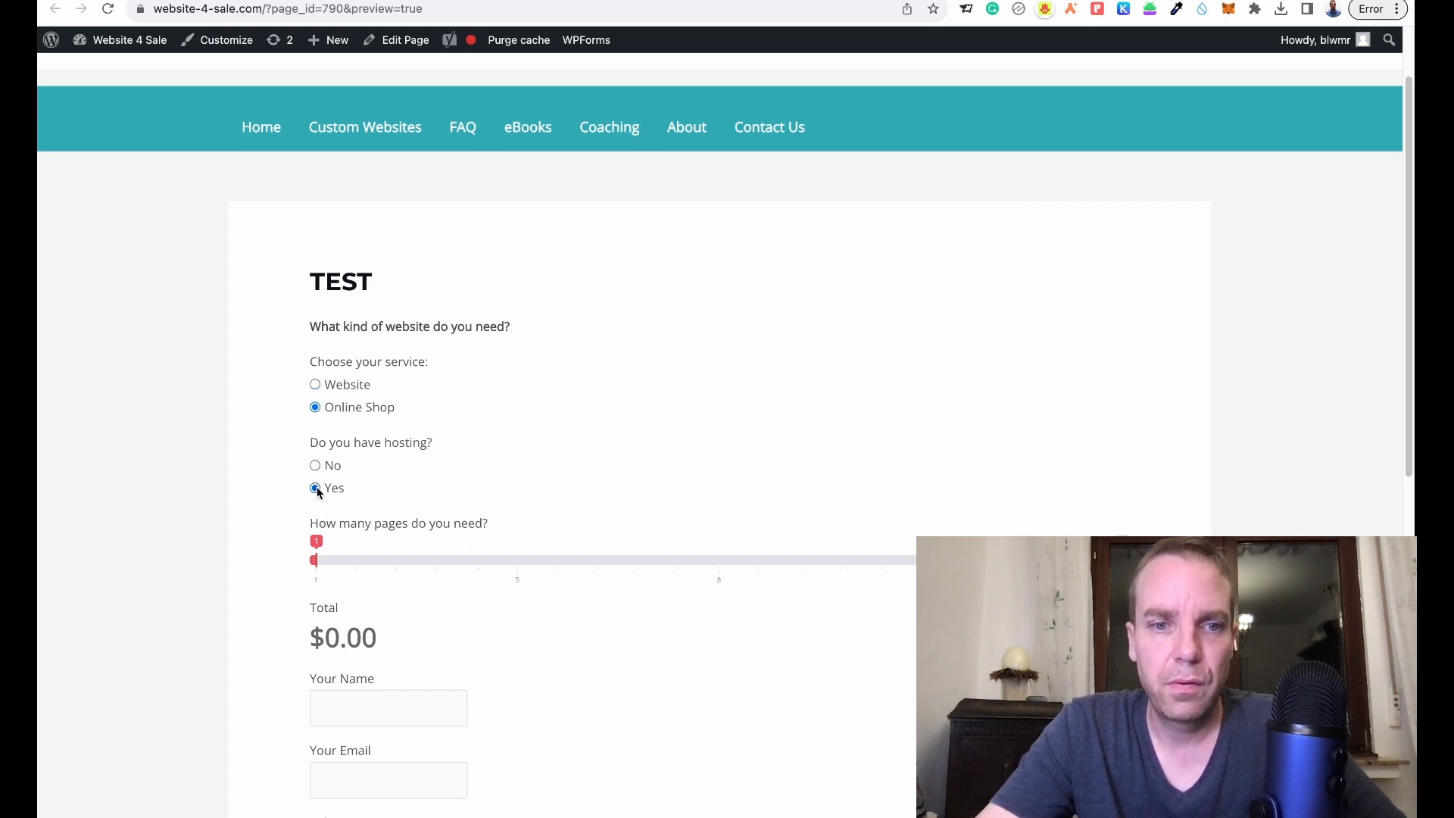
scroll(788, 589, "down", 3)
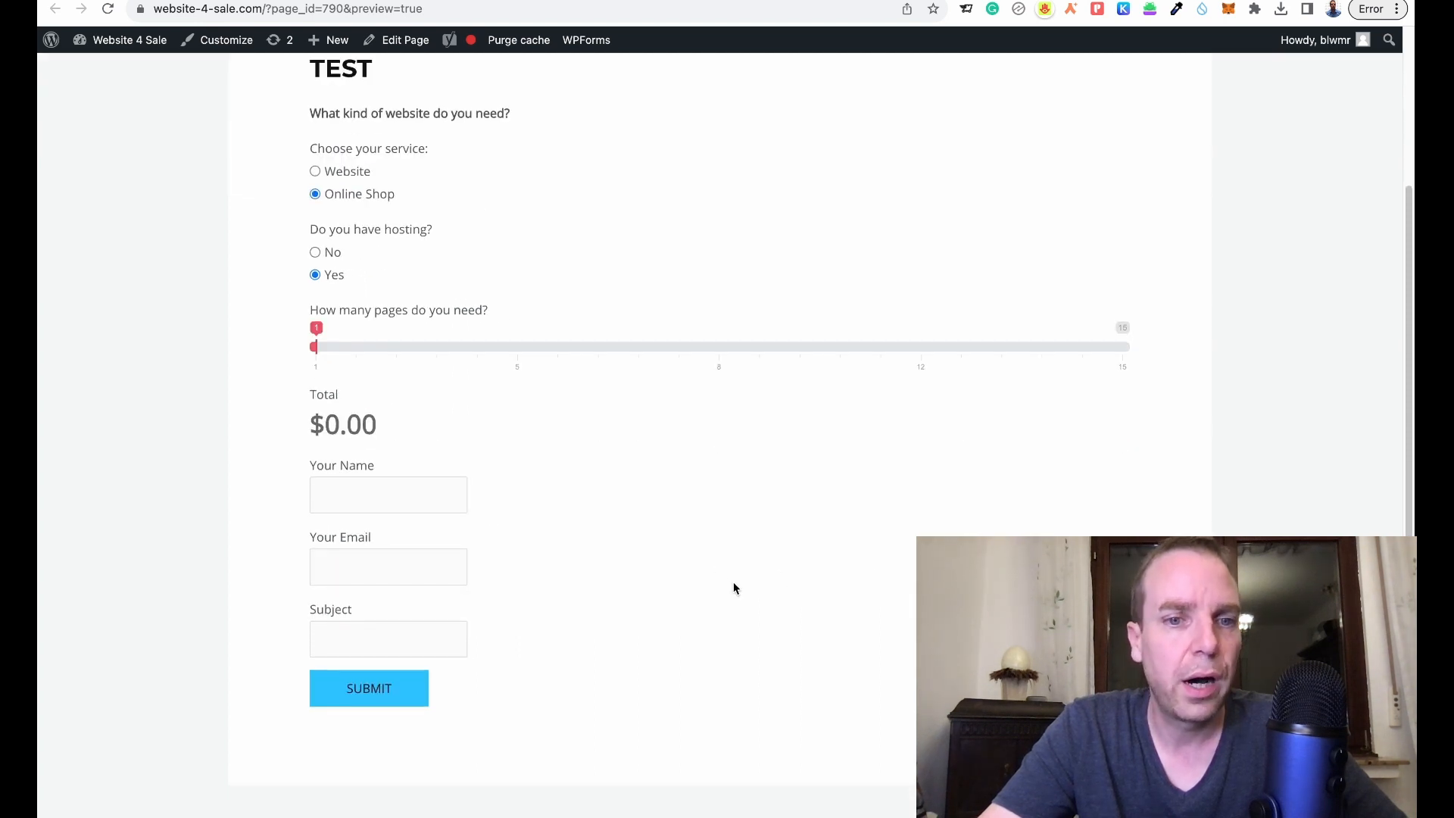
scroll(682, 265, "up", 1)
- Return to the Website Calculator form's edit screen and bring the Builder Form's questions into view
left_click(454, 1)
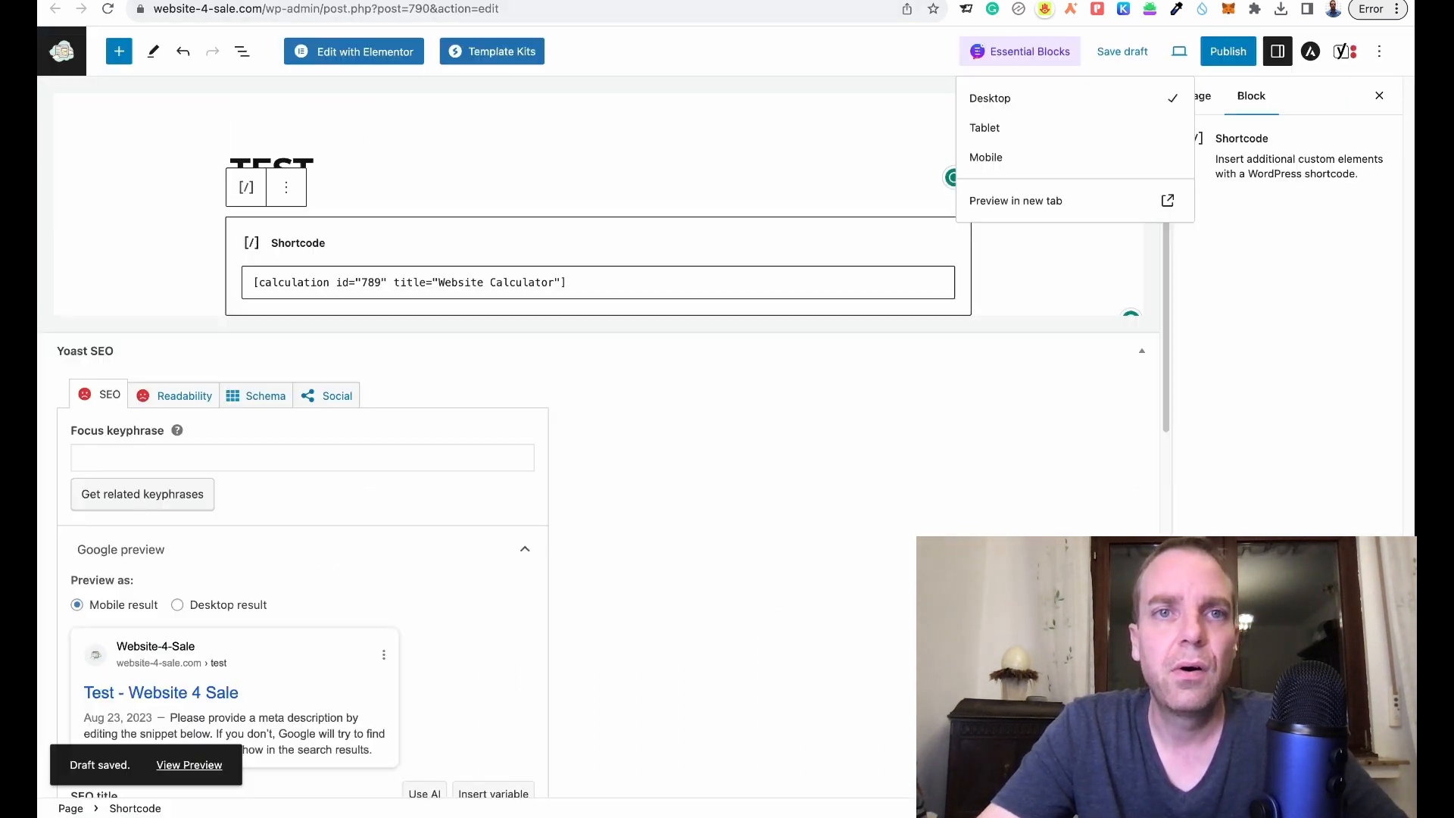
left_click(303, 2)
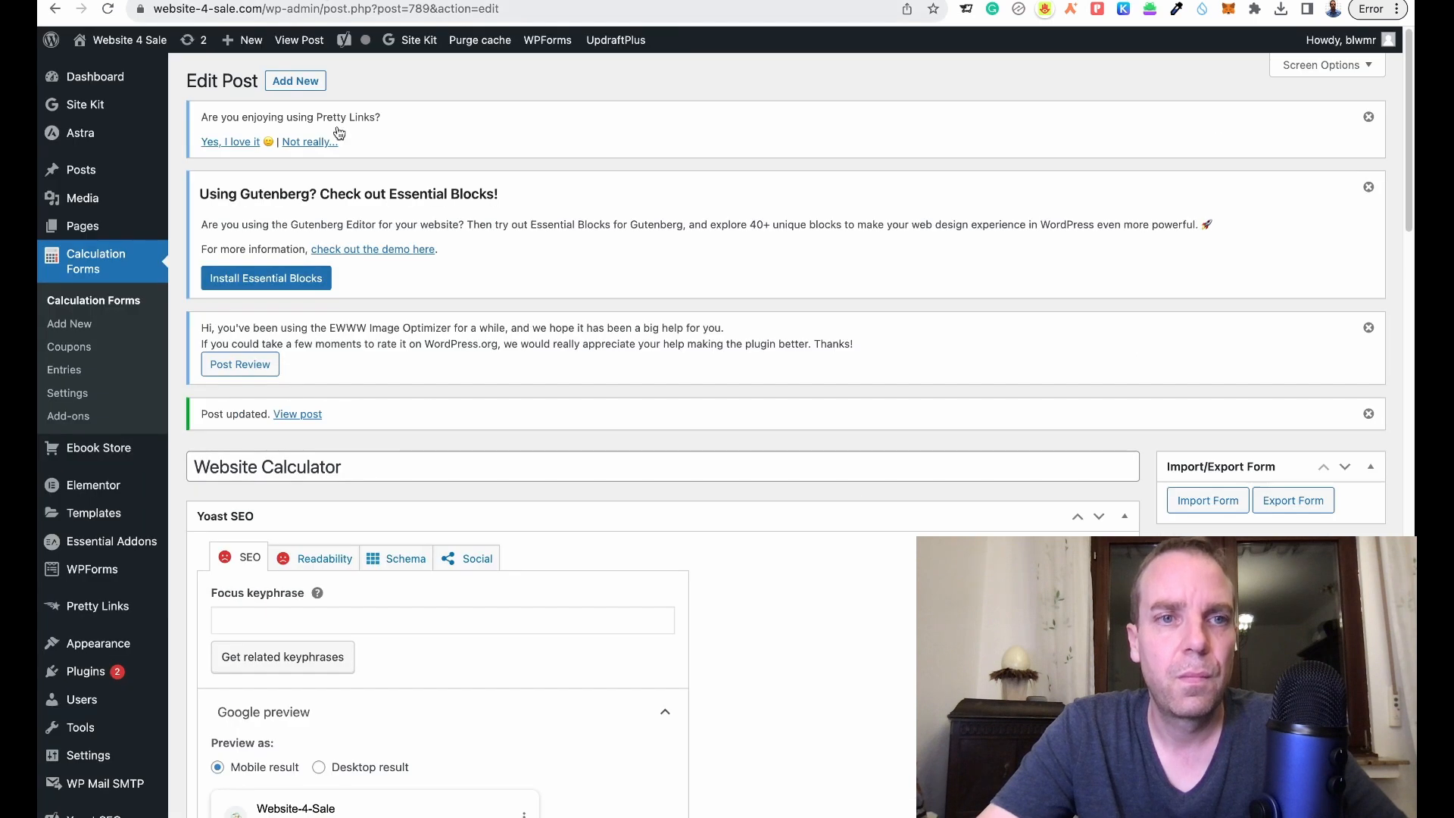
scroll(951, 444, "down", 10)
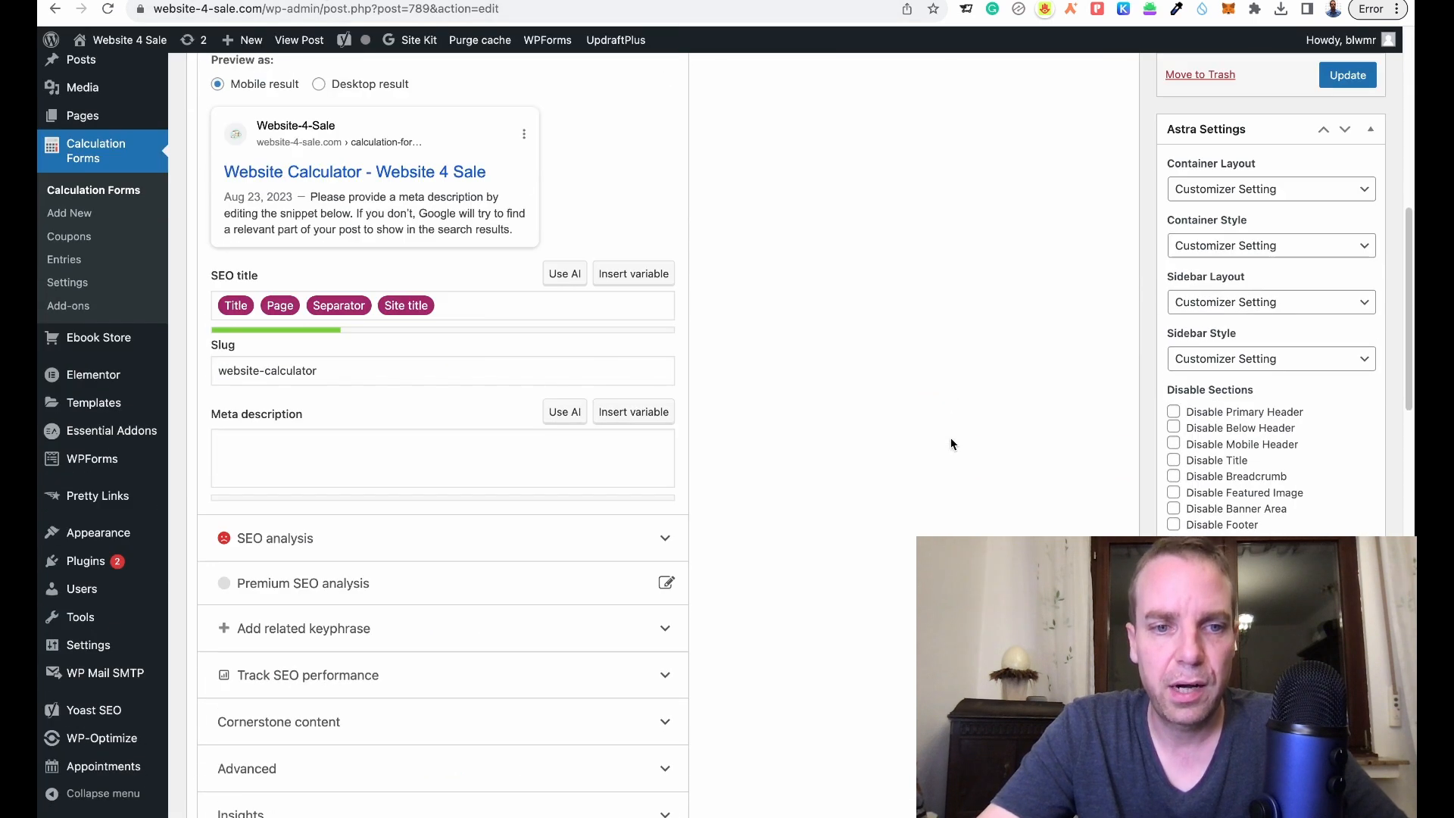
scroll(950, 444, "down", 15)
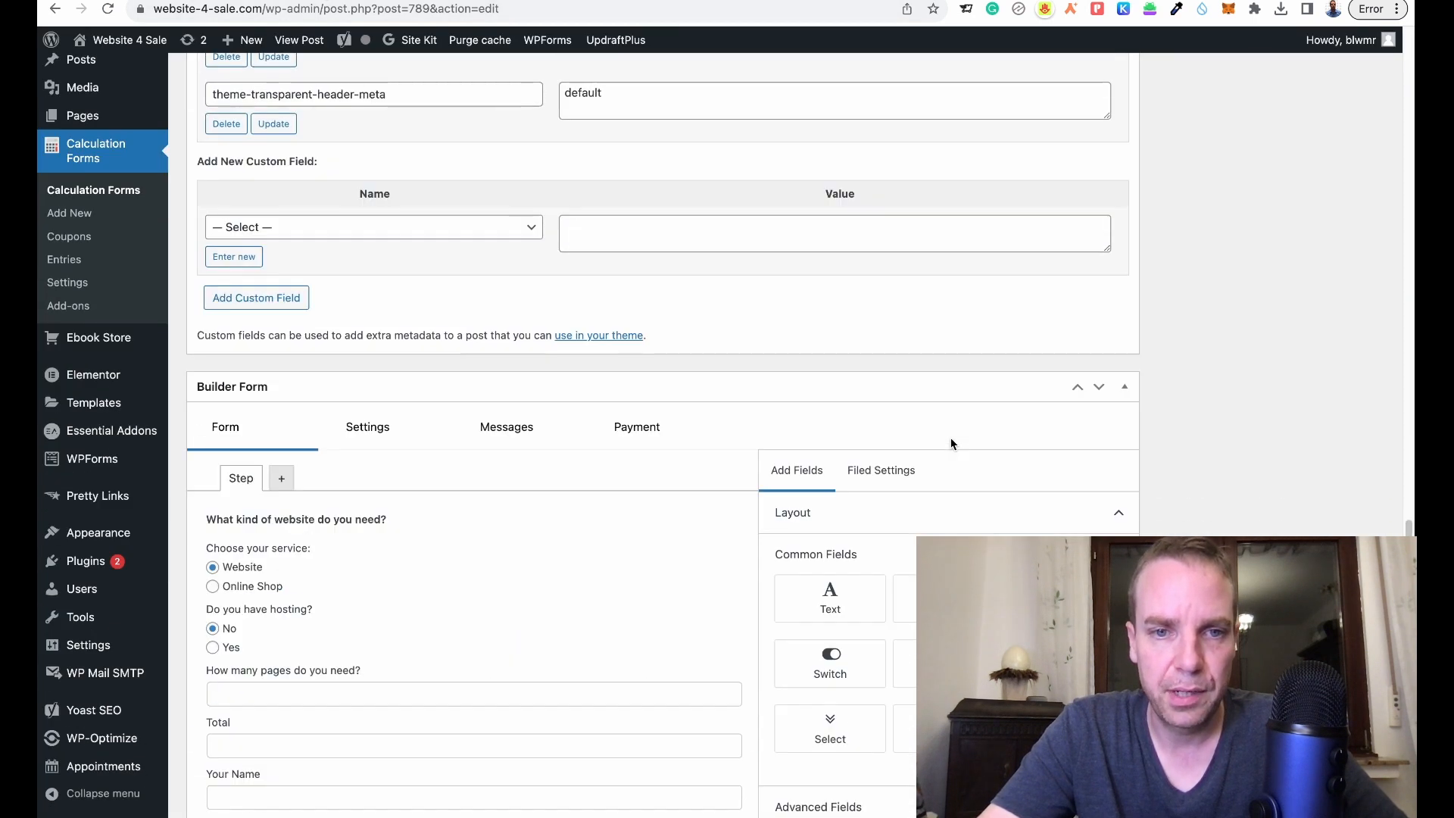
scroll(951, 444, "down", 3)
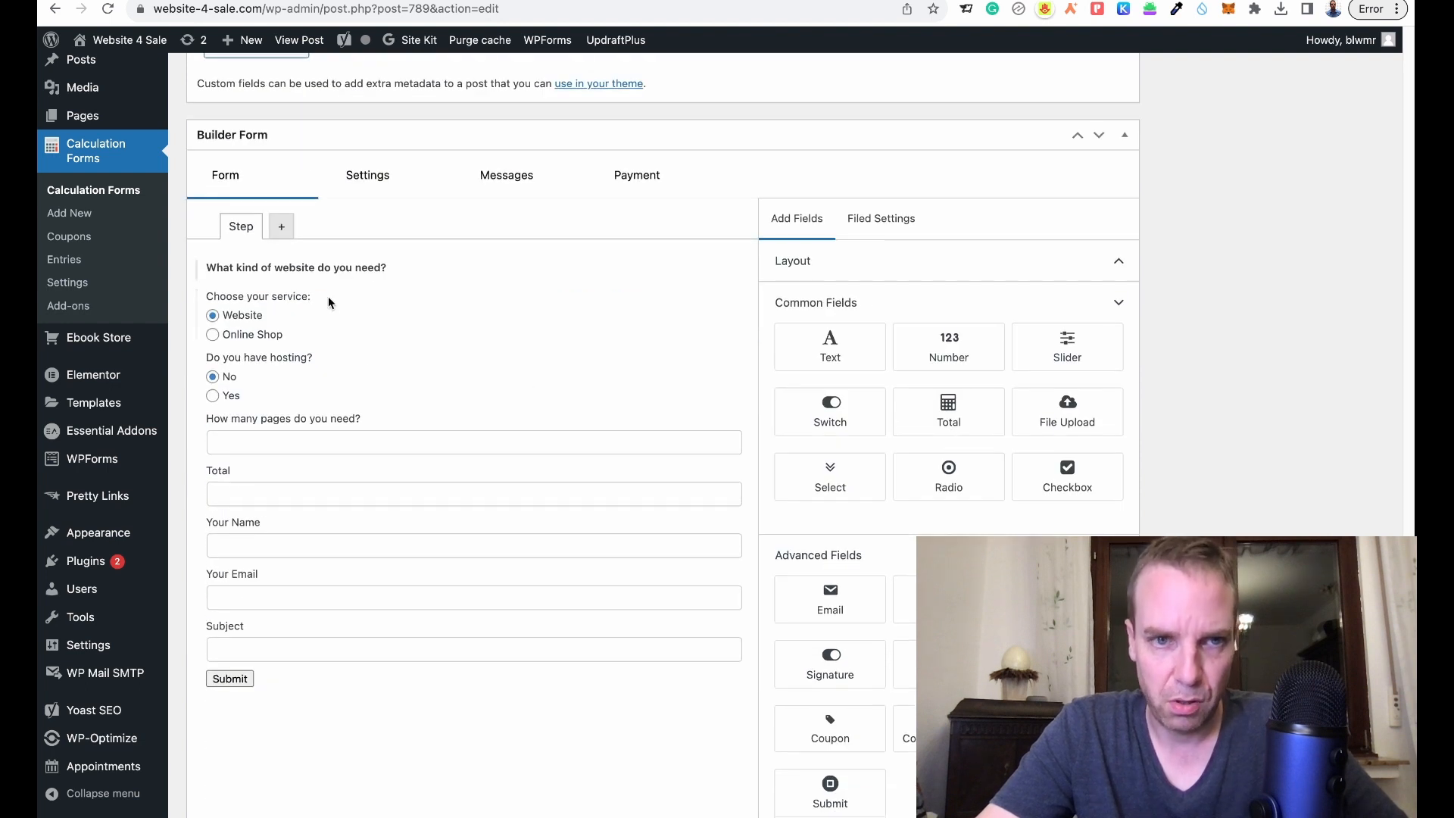
- Inspect and select the Field Name text of the service and hosting radio questions
left_click(330, 321)
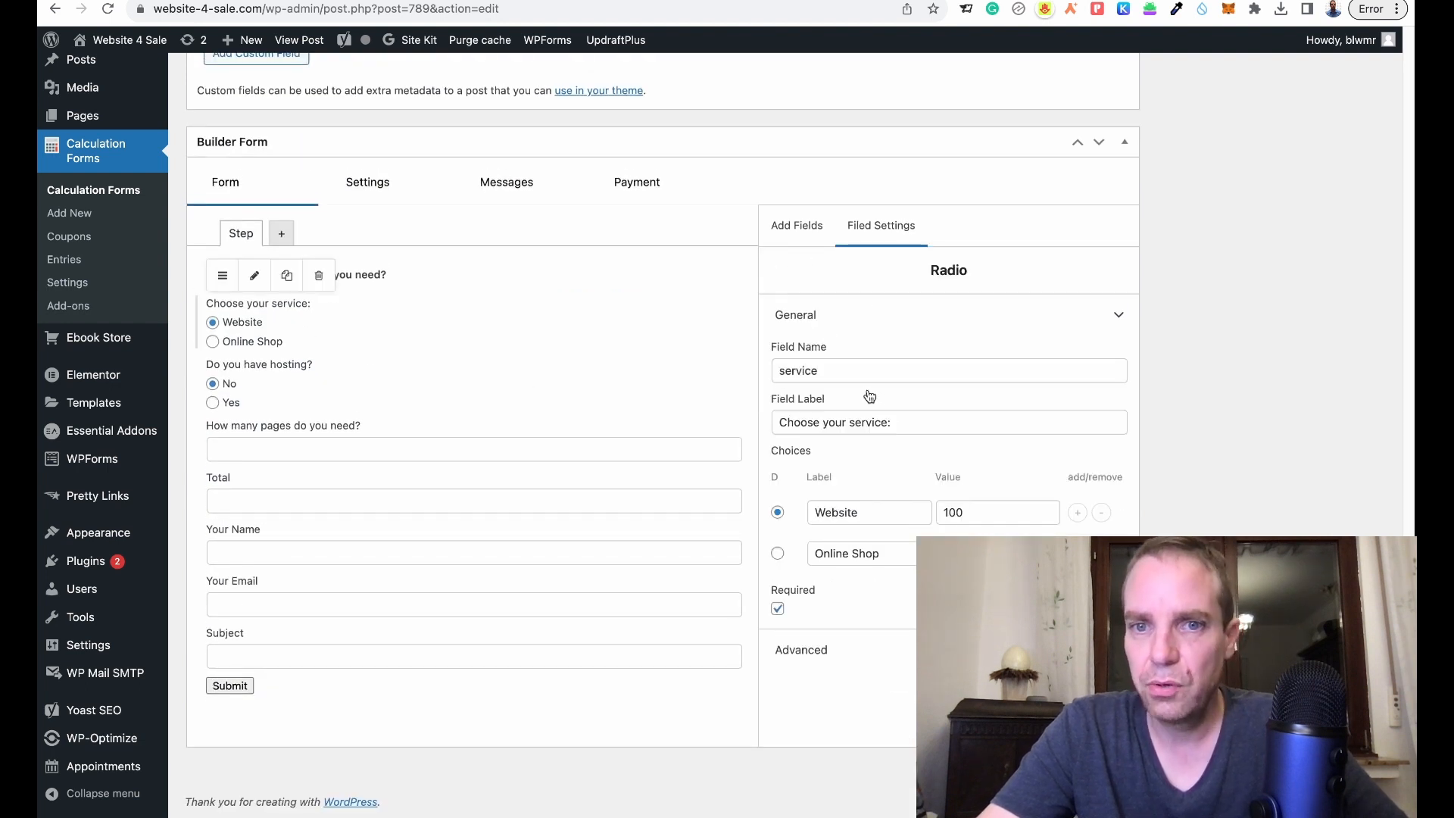
left_click(854, 370)
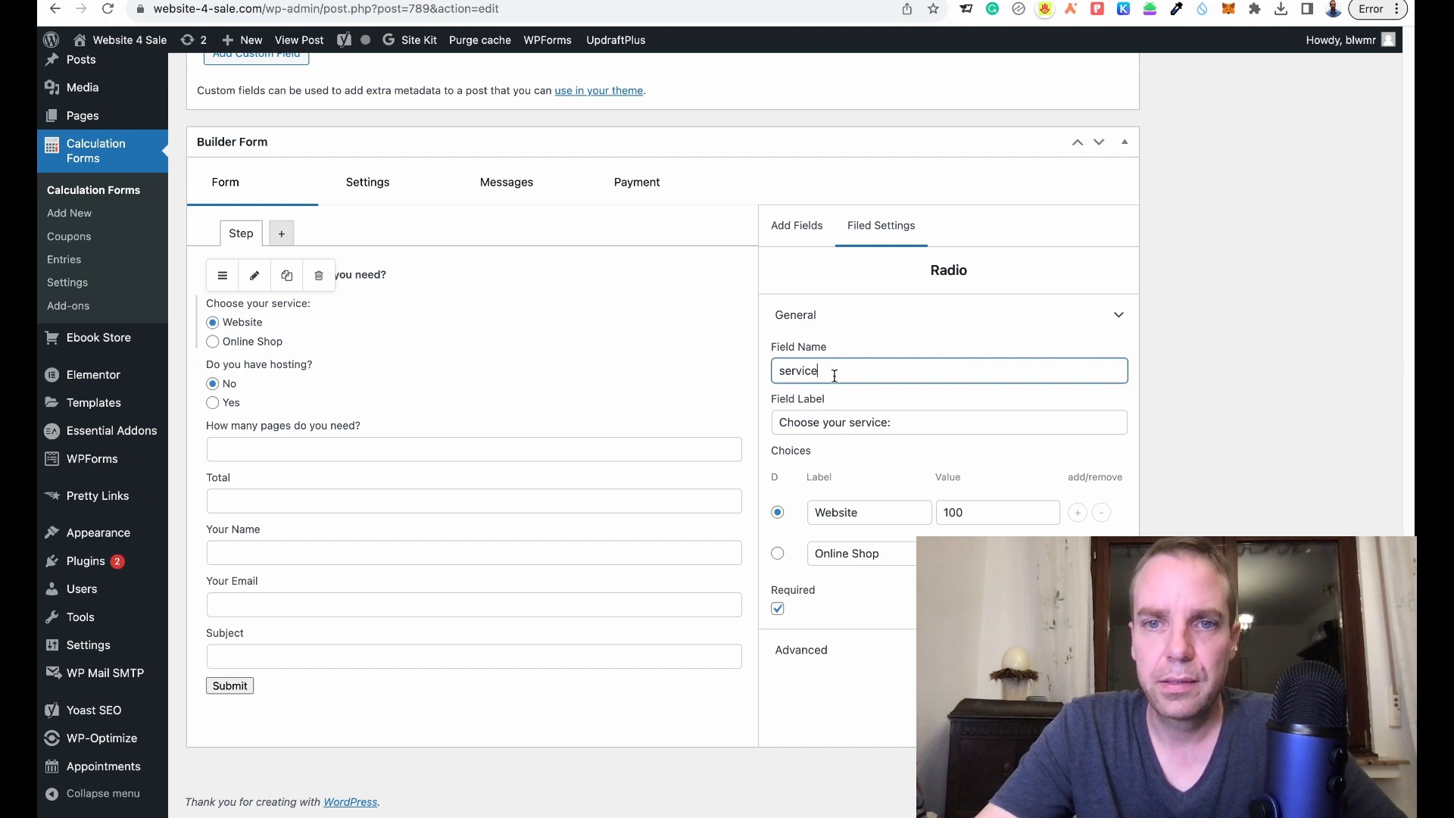
left_click(418, 400)
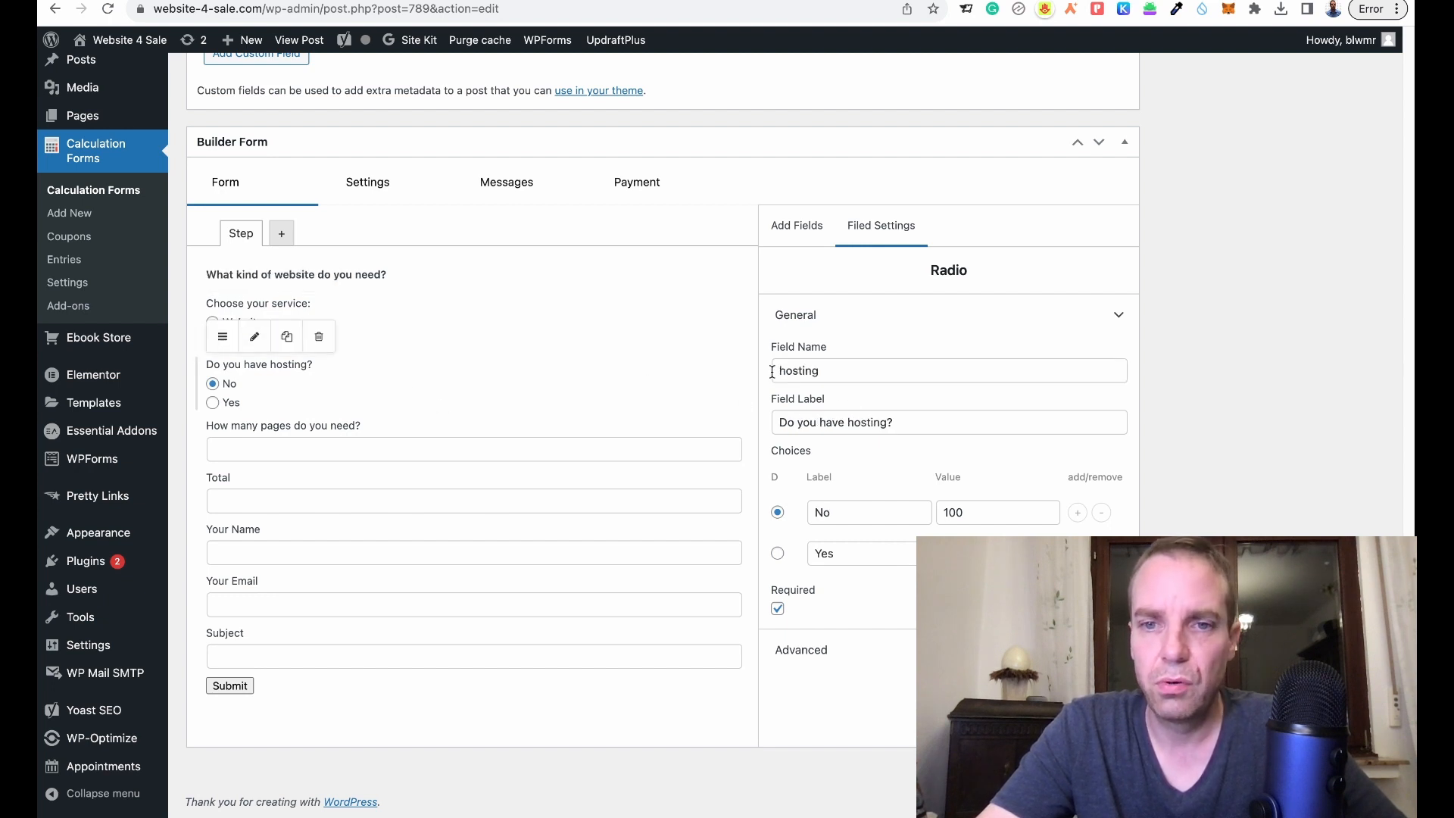
left_click_drag(880, 370, 763, 379)
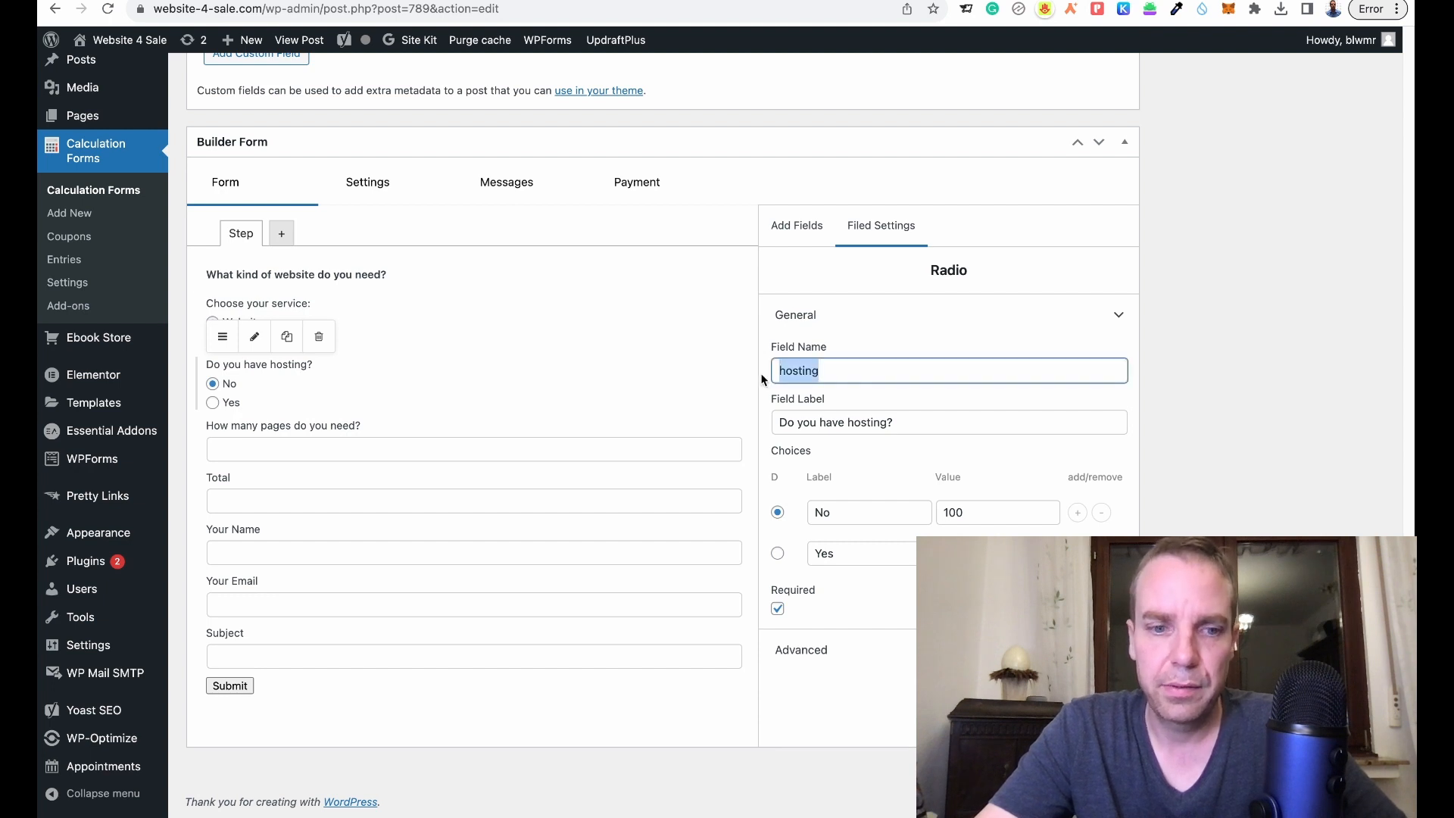
type("s")
left_click(488, 325)
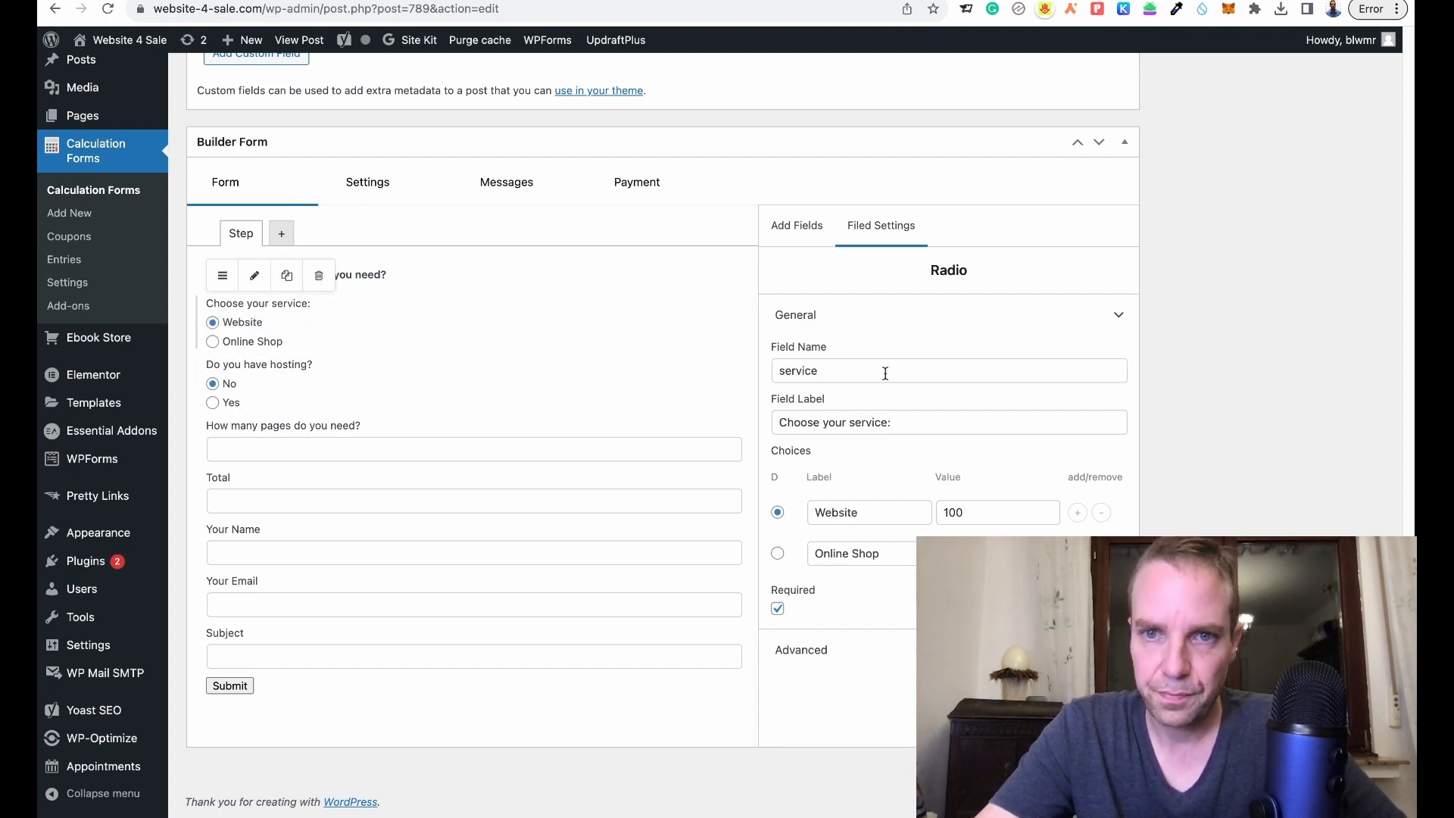
left_click_drag(885, 373, 772, 375)
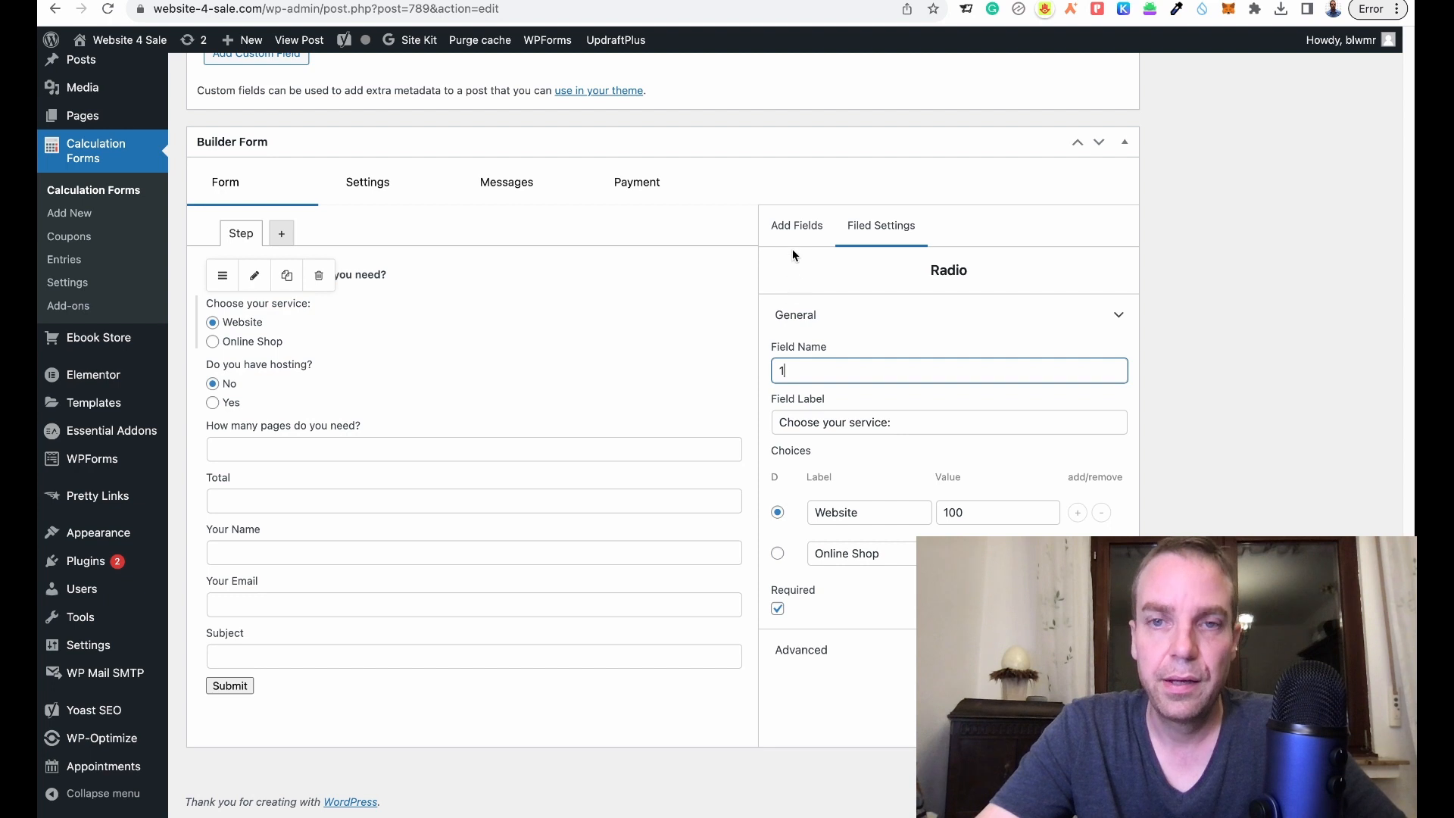
left_click(796, 227)
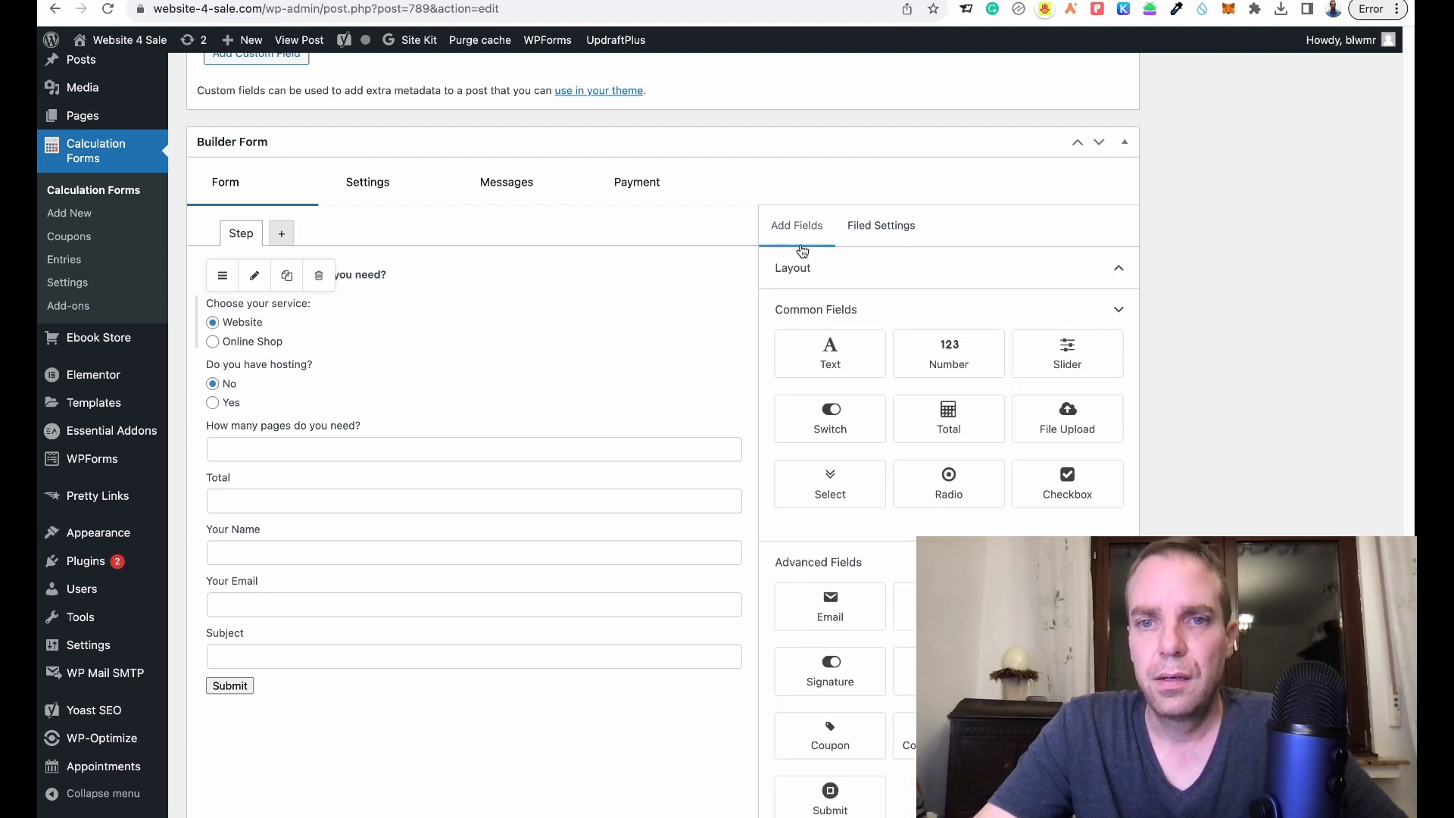
- Replace the Total field's old radio-11 formula with [service]+[hosting] from the merge tags
left_click(359, 479)
left_click(957, 502)
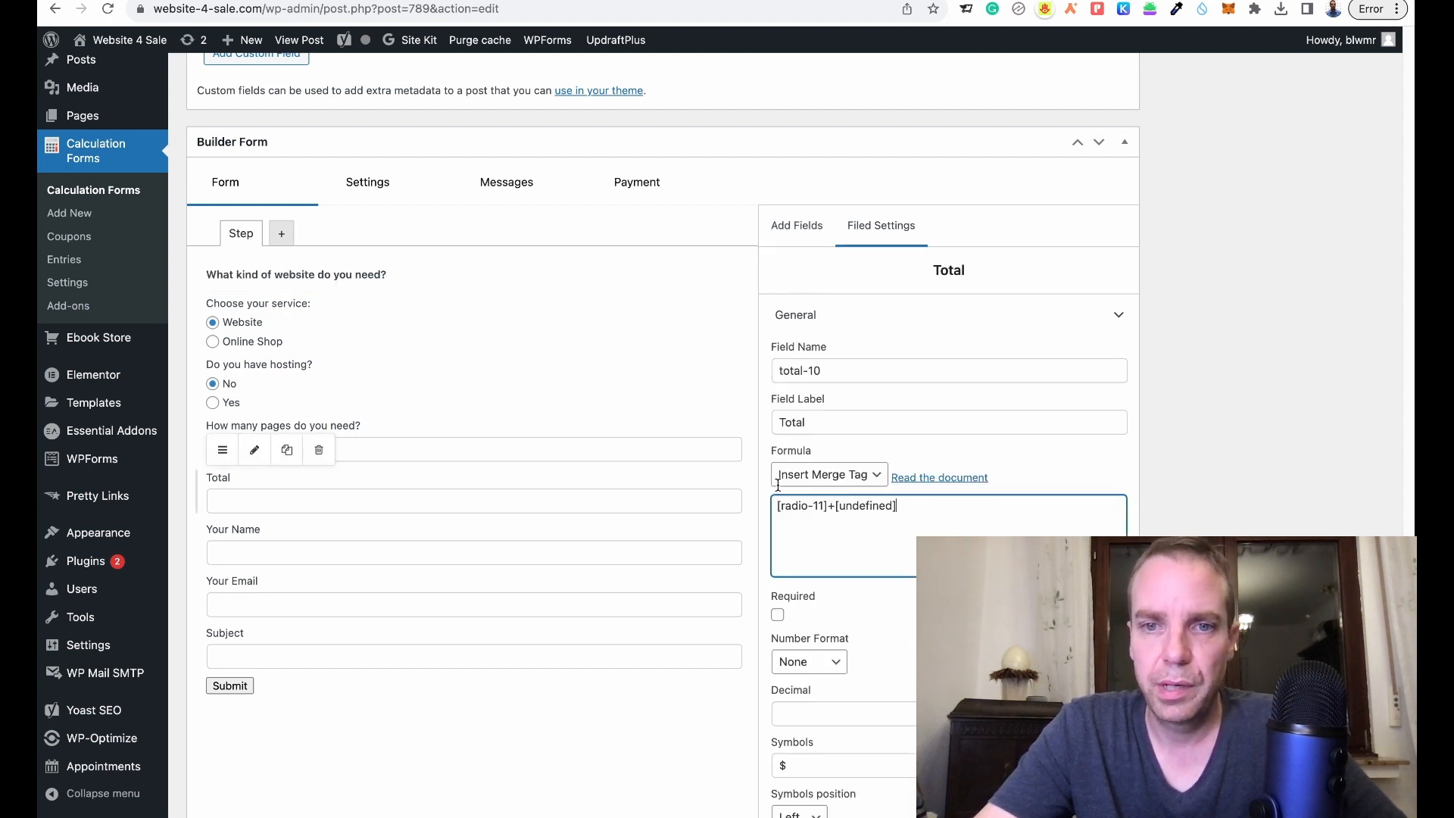
key("ctrl+a")
key("BackSpace")
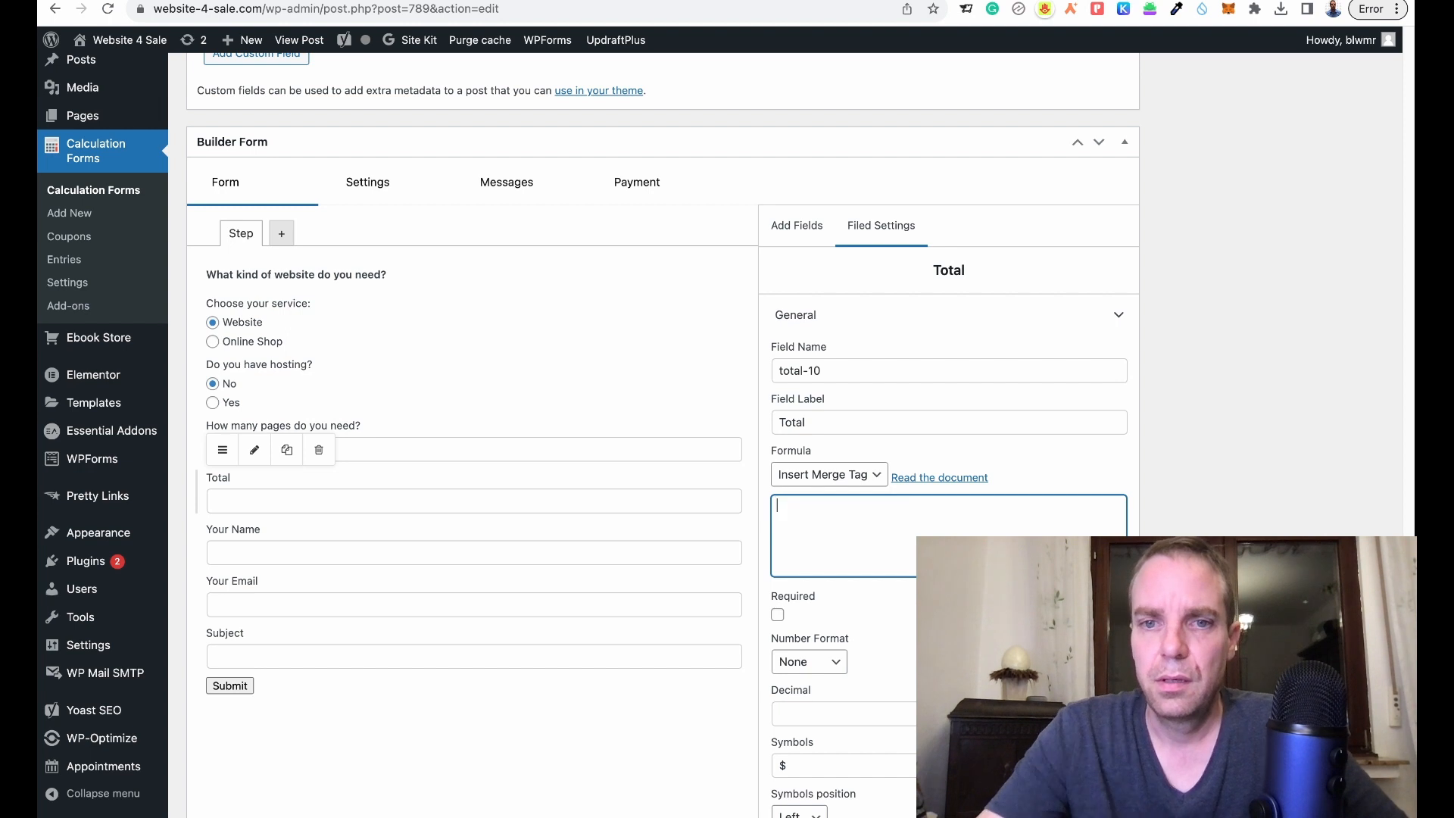
left_click(878, 474)
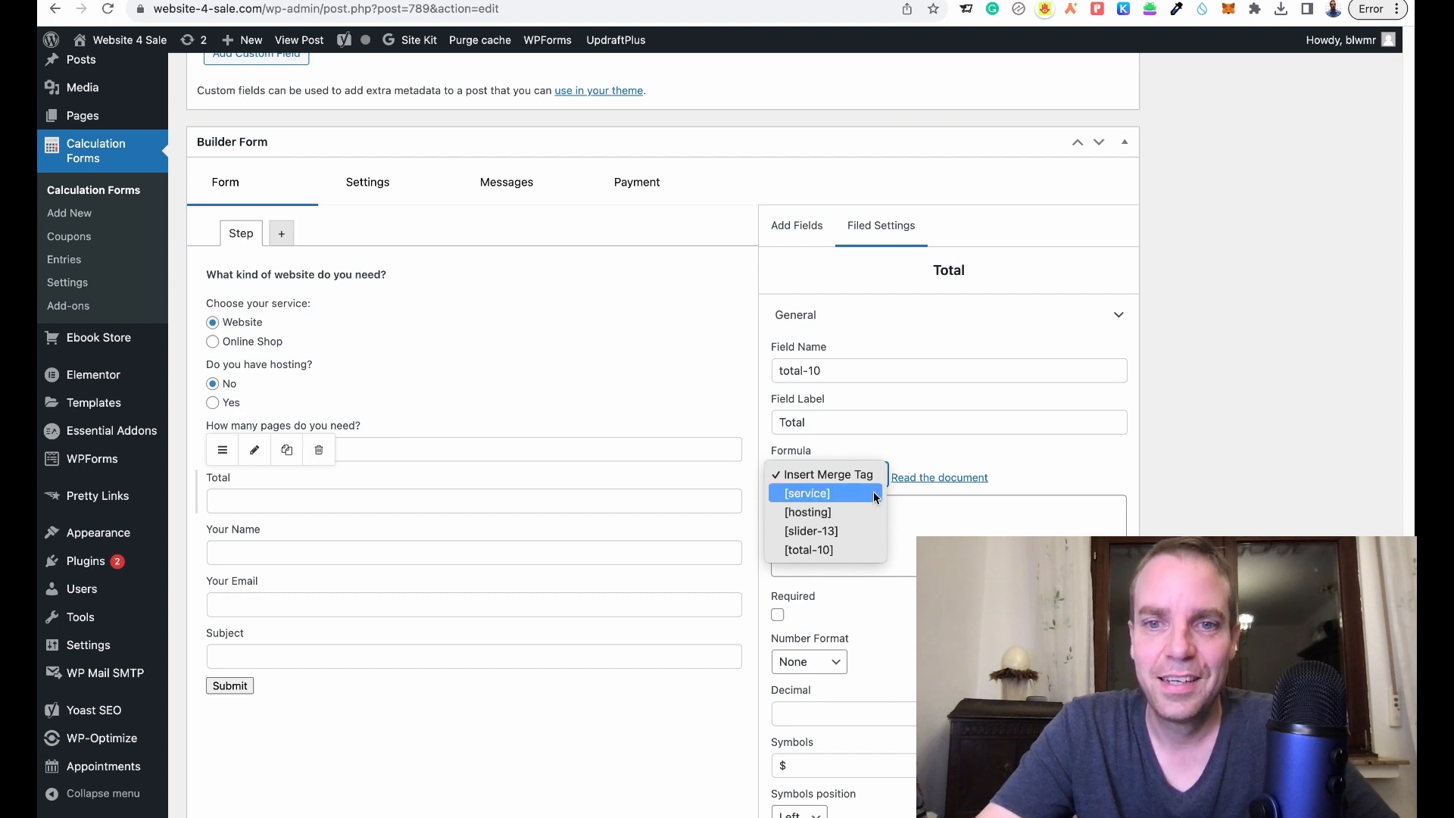
left_click(833, 492)
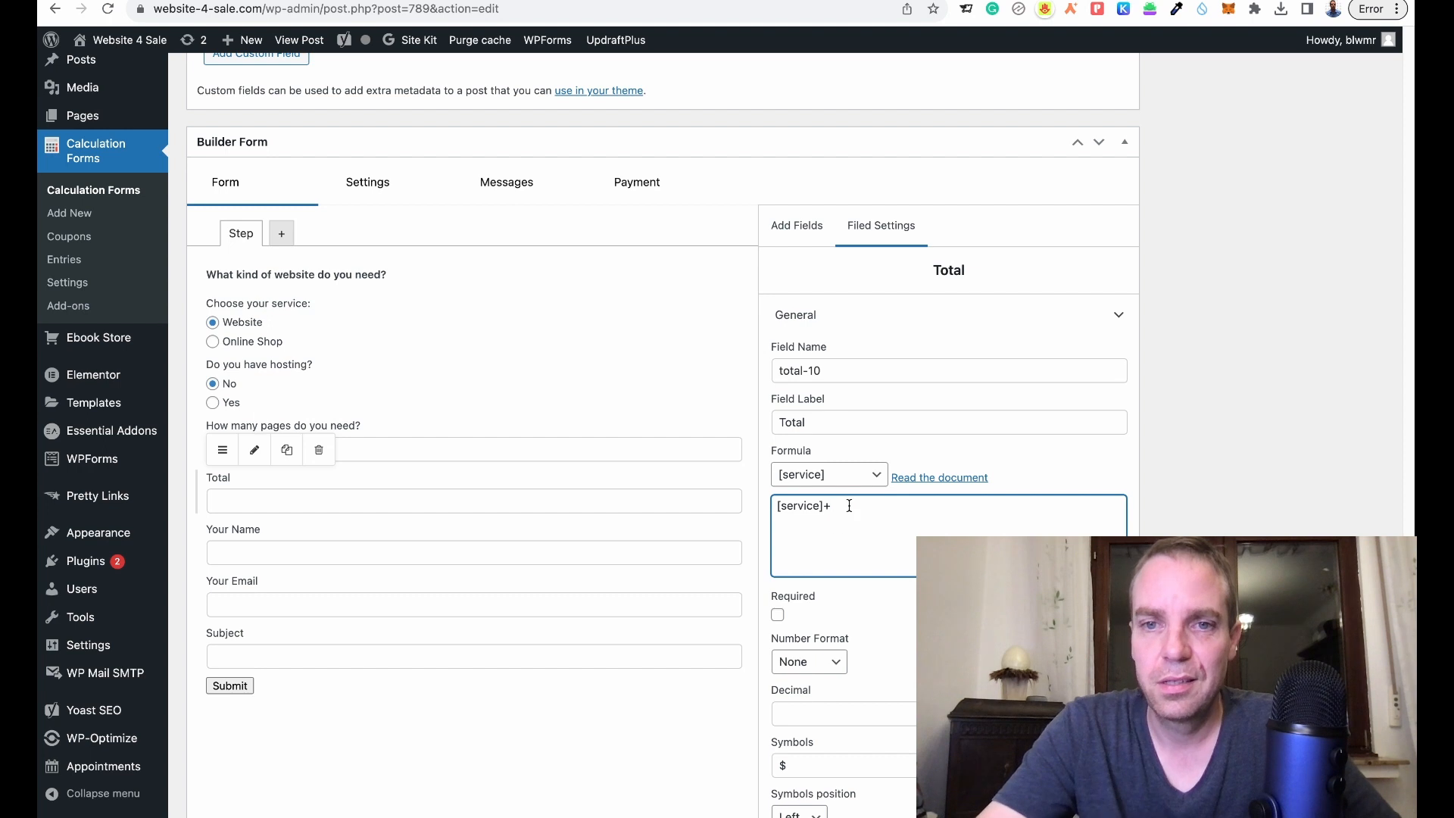
left_click(856, 474)
left_click(856, 493)
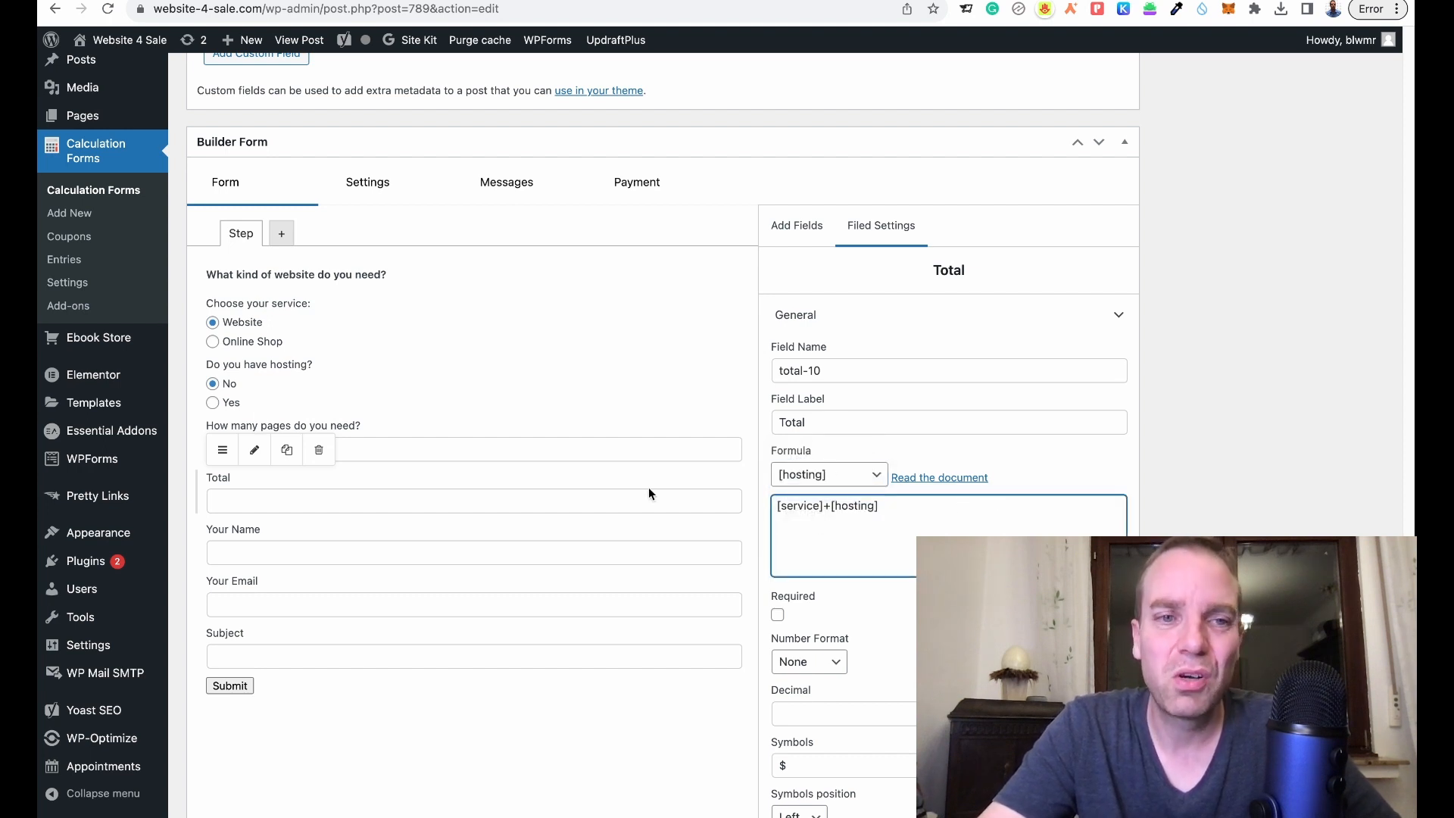
left_click(410, 336)
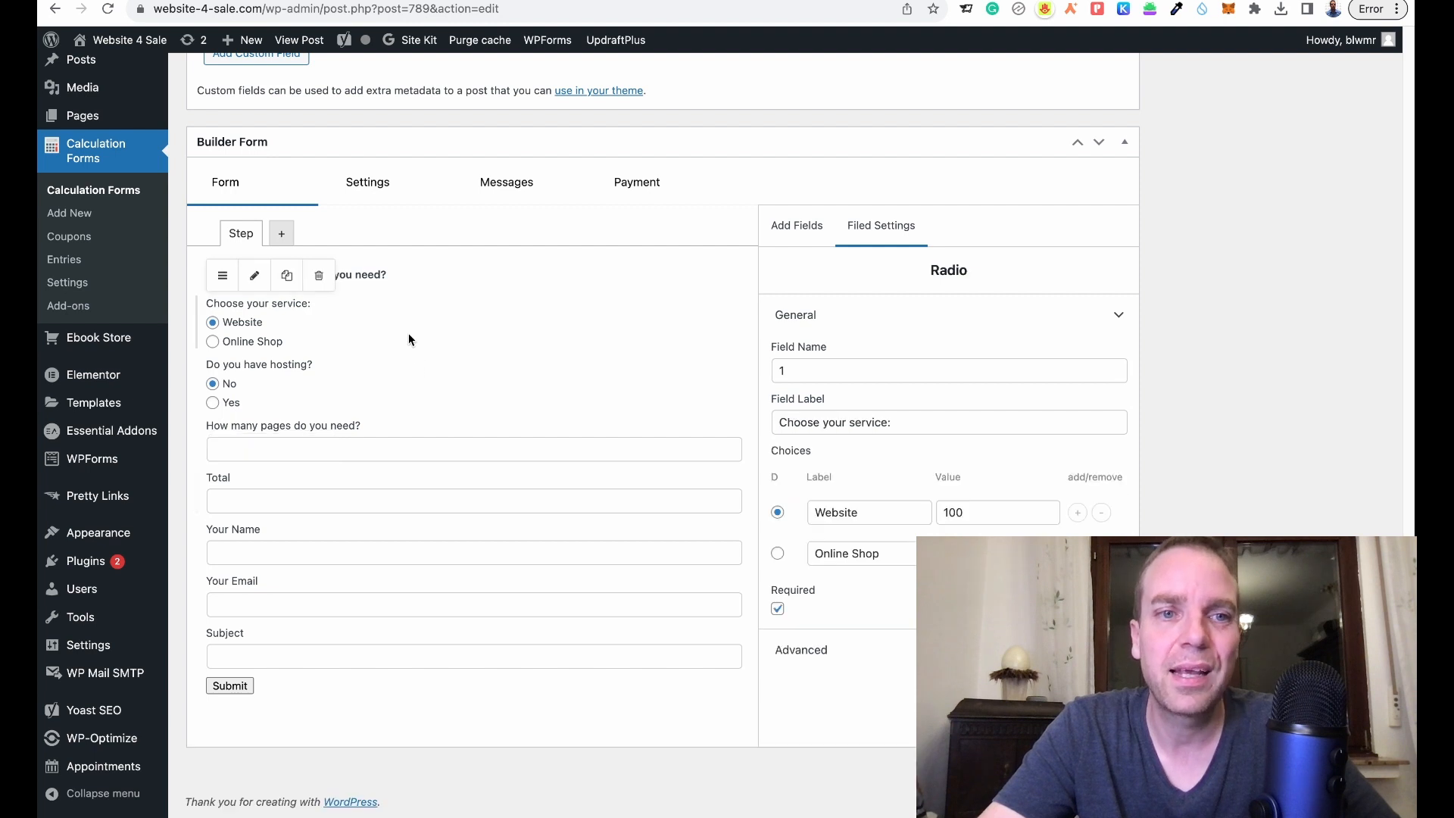
- Change the radio questions' field names from 1 and 2 to service and hosting
double_click(825, 373)
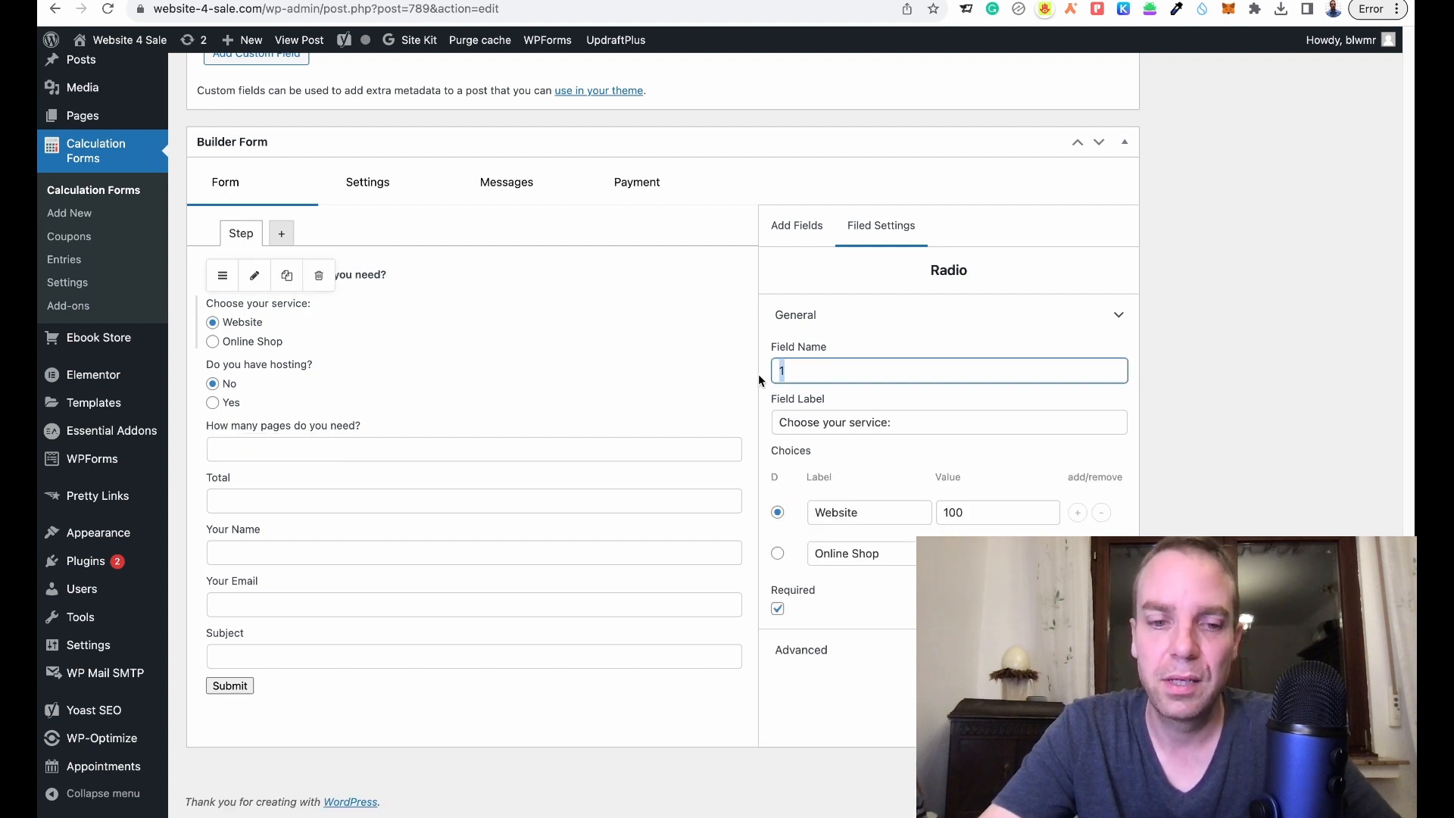
type("service")
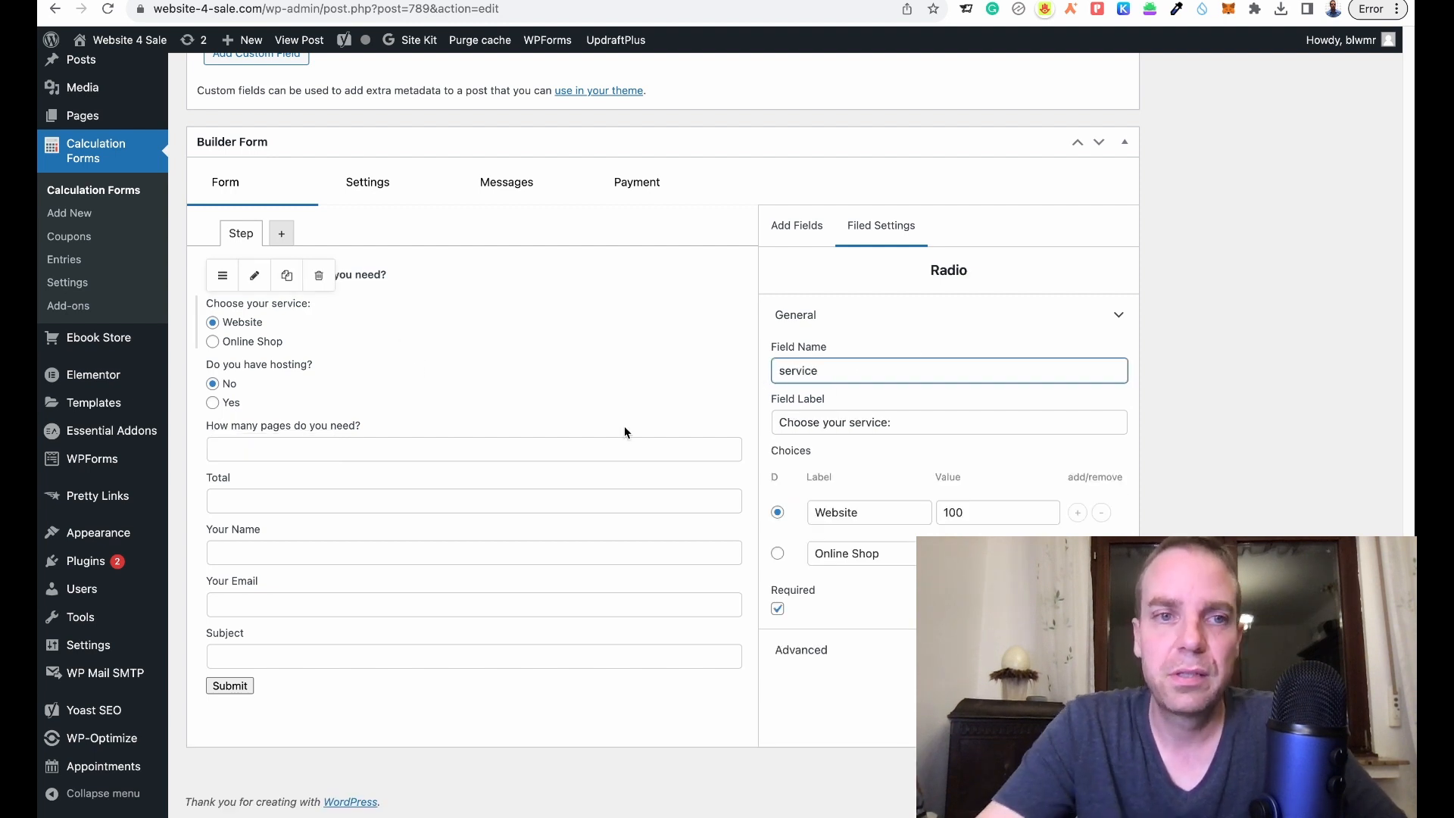
left_click(488, 384)
double_click(795, 362)
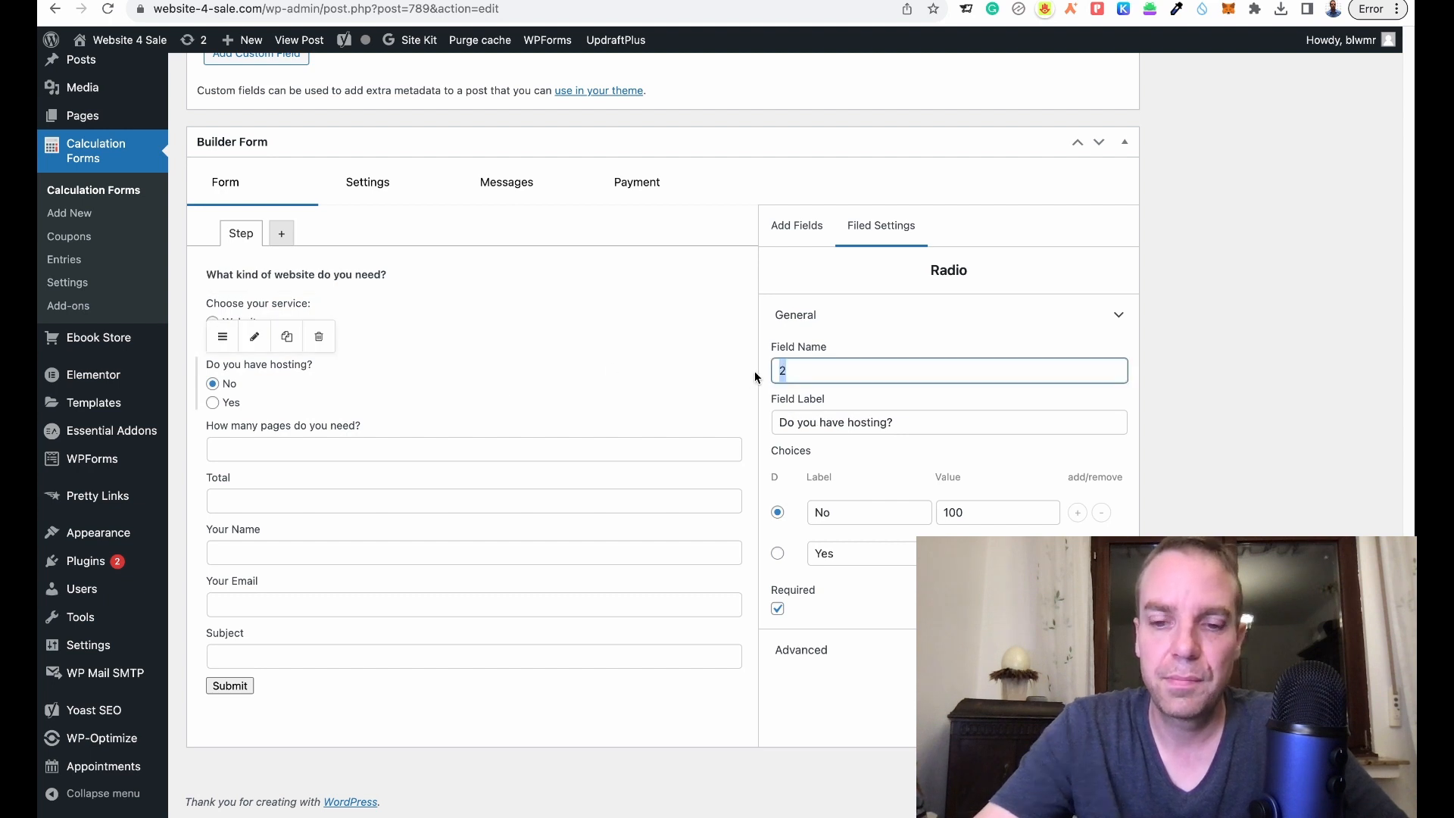
type("hosting")
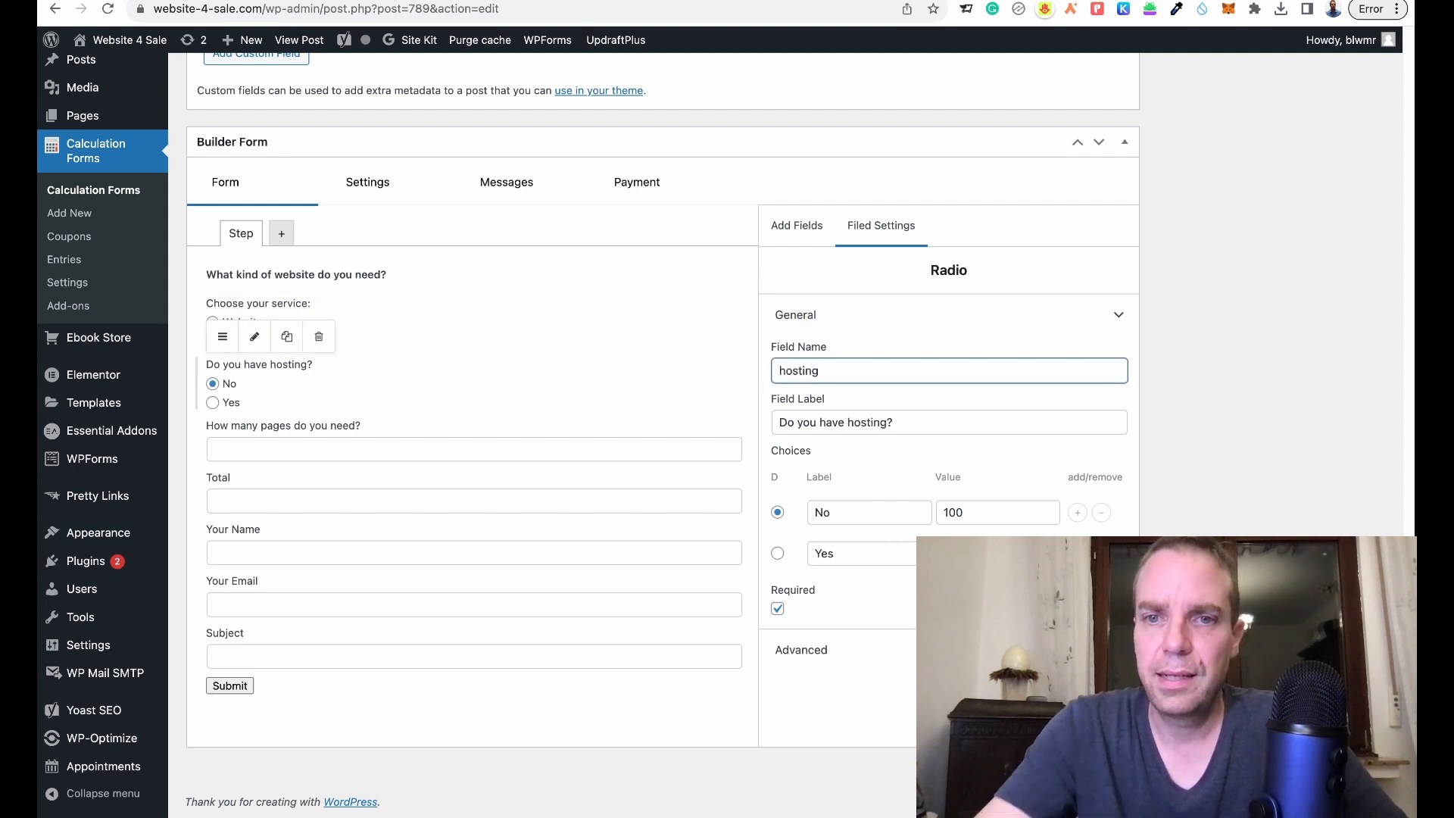
left_click(1151, 362)
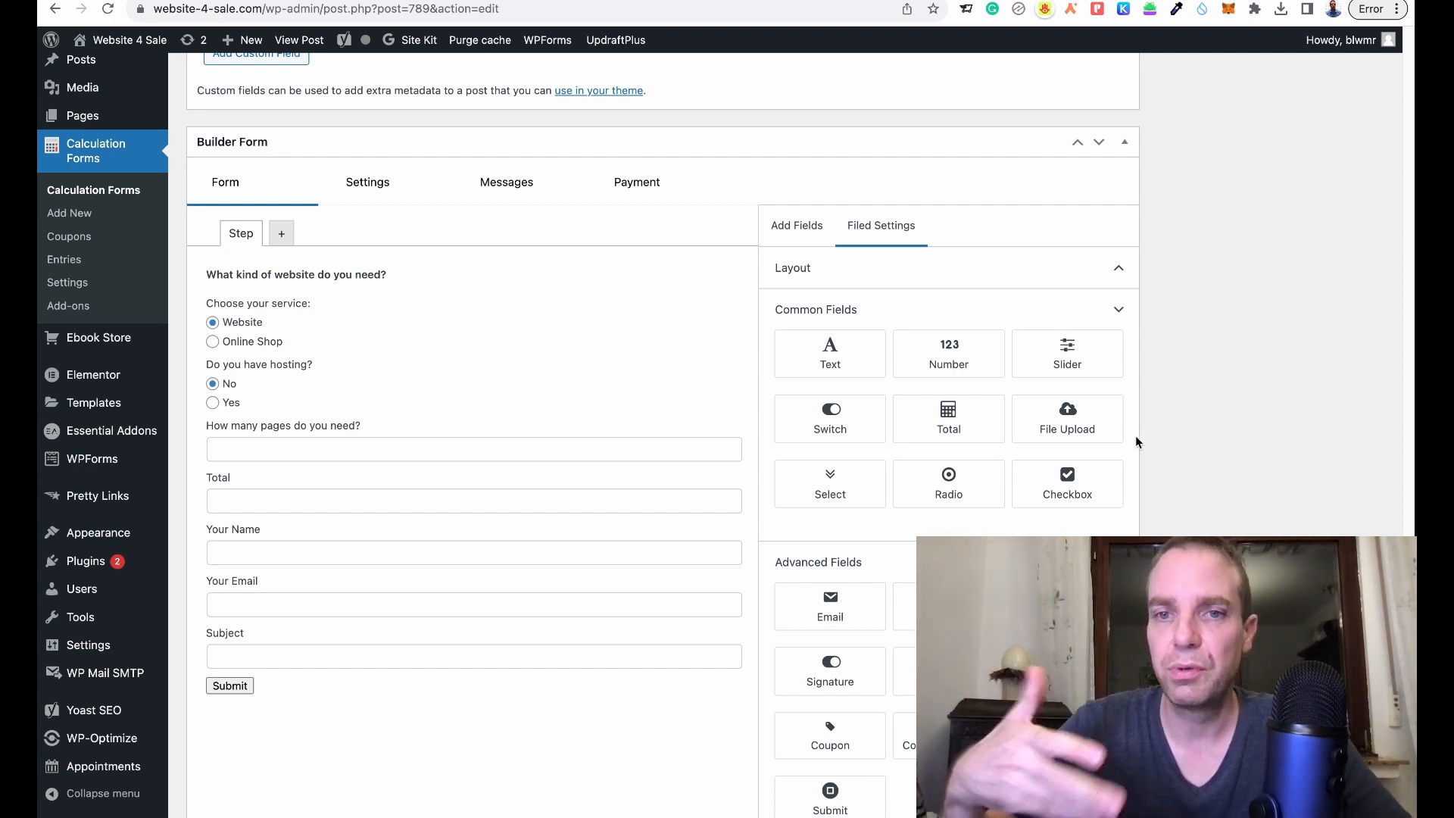
- Update the Website Calculator form, then scroll back down to its Builder Form fields
scroll(1134, 435, "up", 2)
scroll(1135, 434, "up", 15)
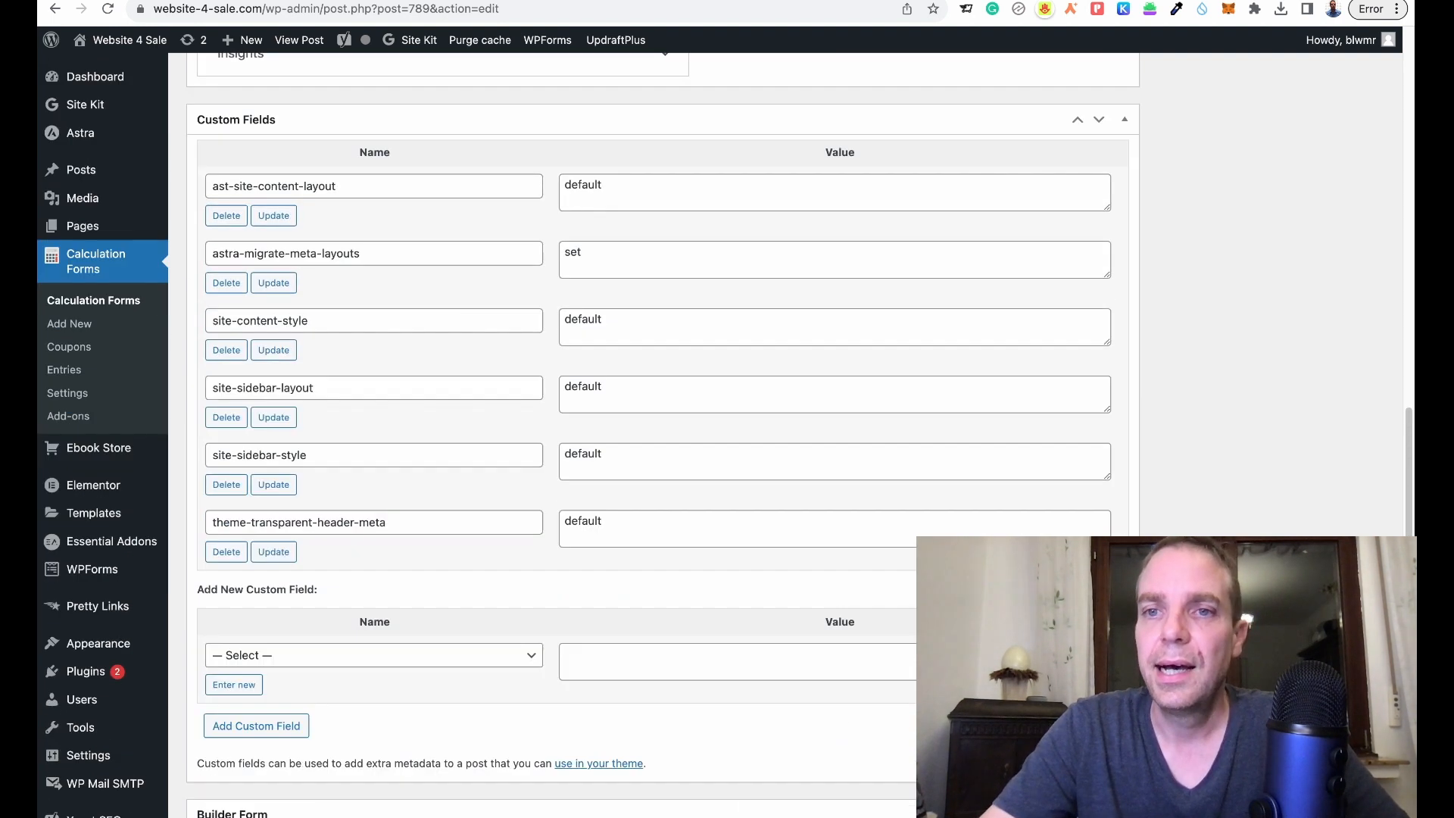
left_click(1345, 327)
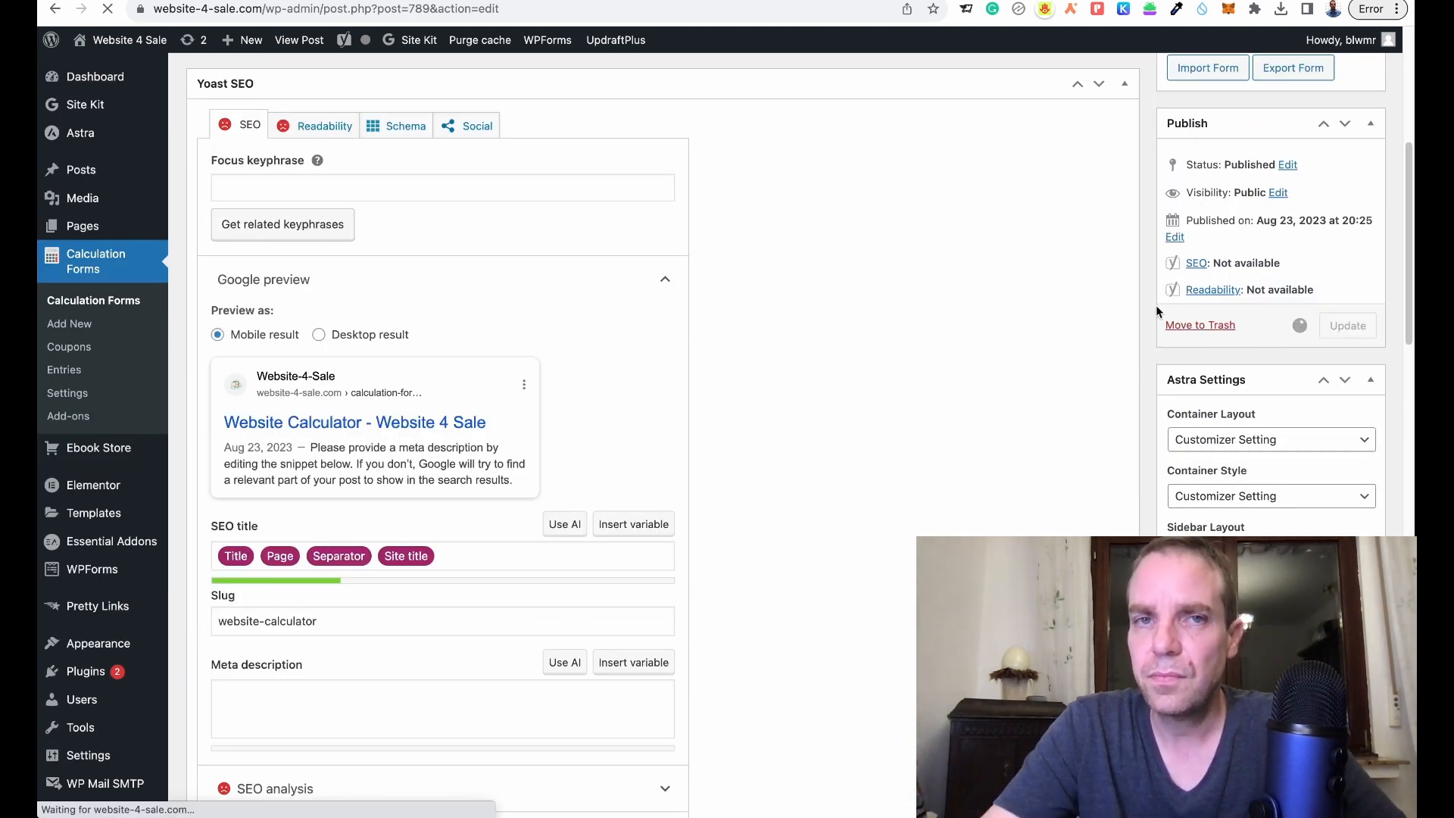
scroll(1156, 307, "down", 8)
scroll(1156, 330, "down", 13)
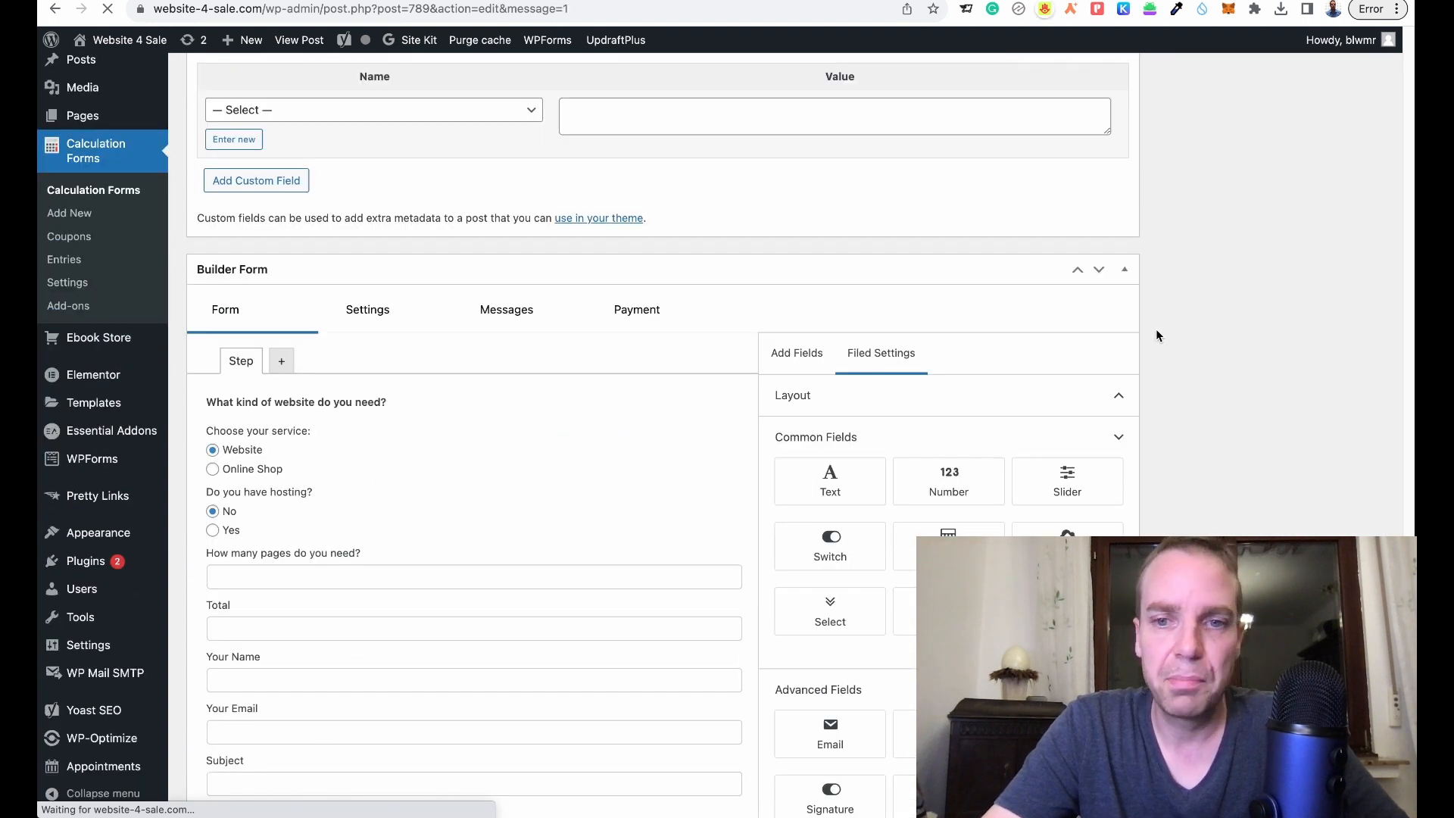
scroll(1156, 330, "down", 1)
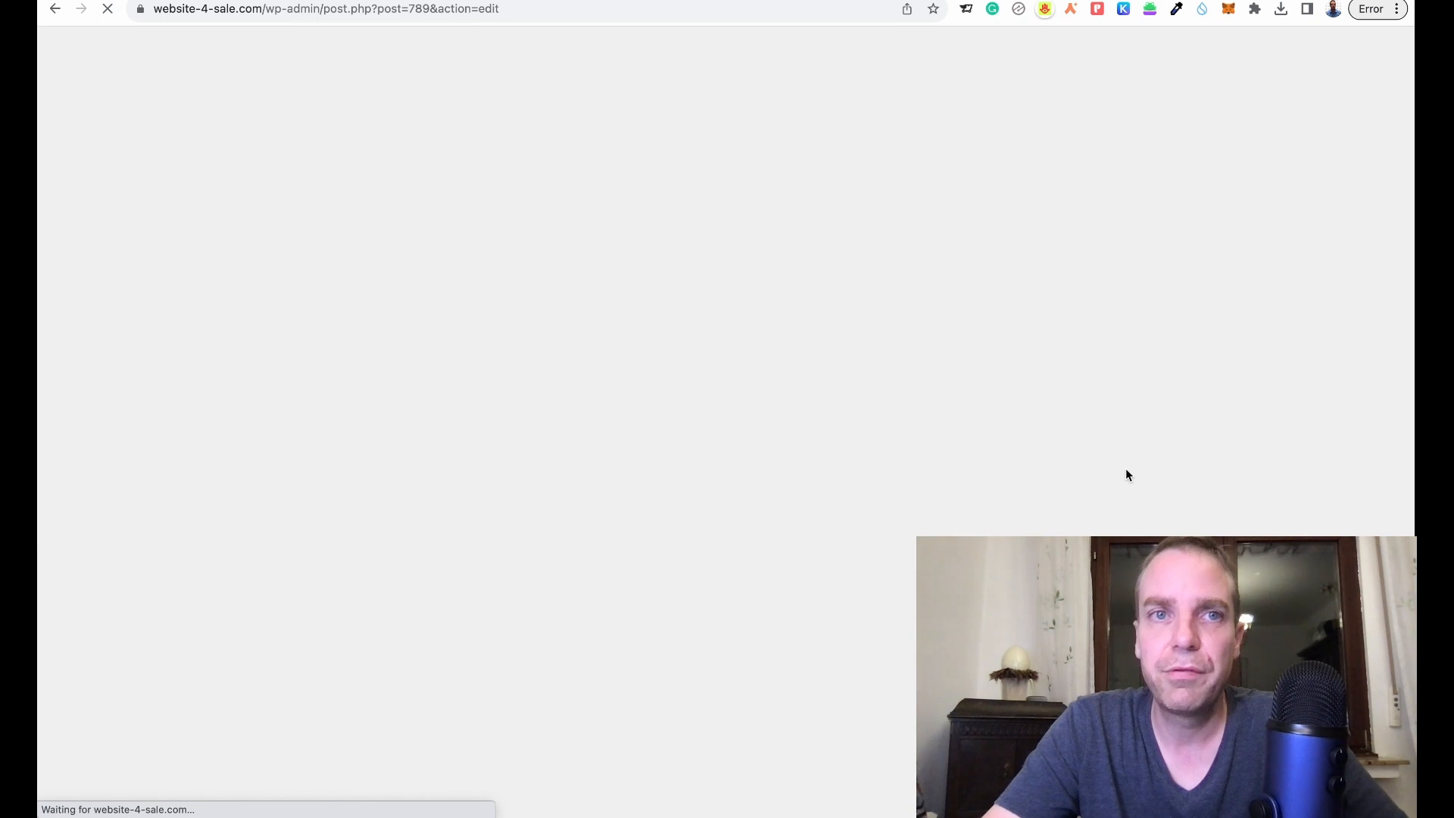
scroll(1079, 393, "down", 6)
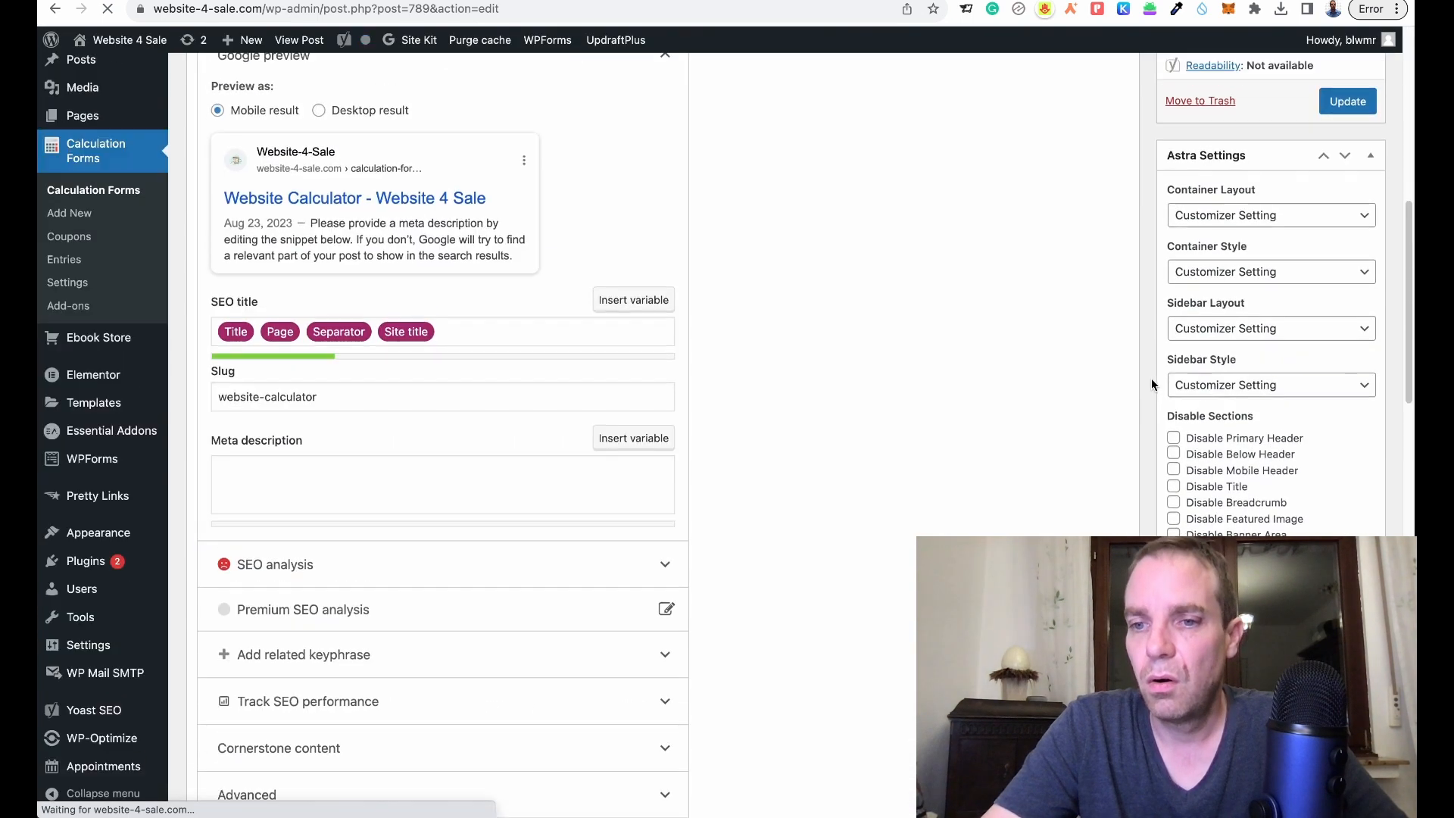
scroll(1151, 379, "down", 14)
scroll(1151, 378, "down", 3)
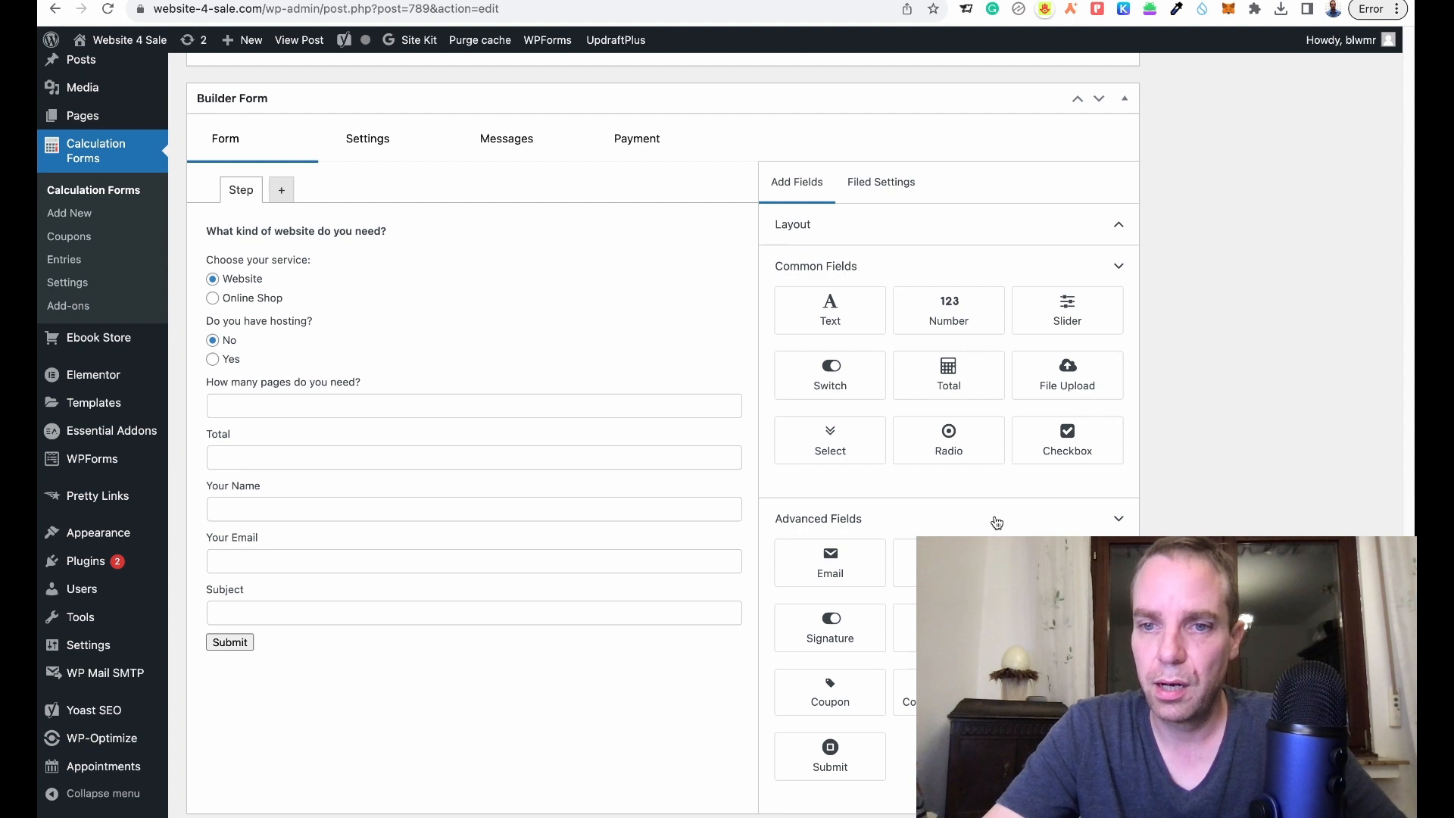
scroll(996, 522, "down", 2)
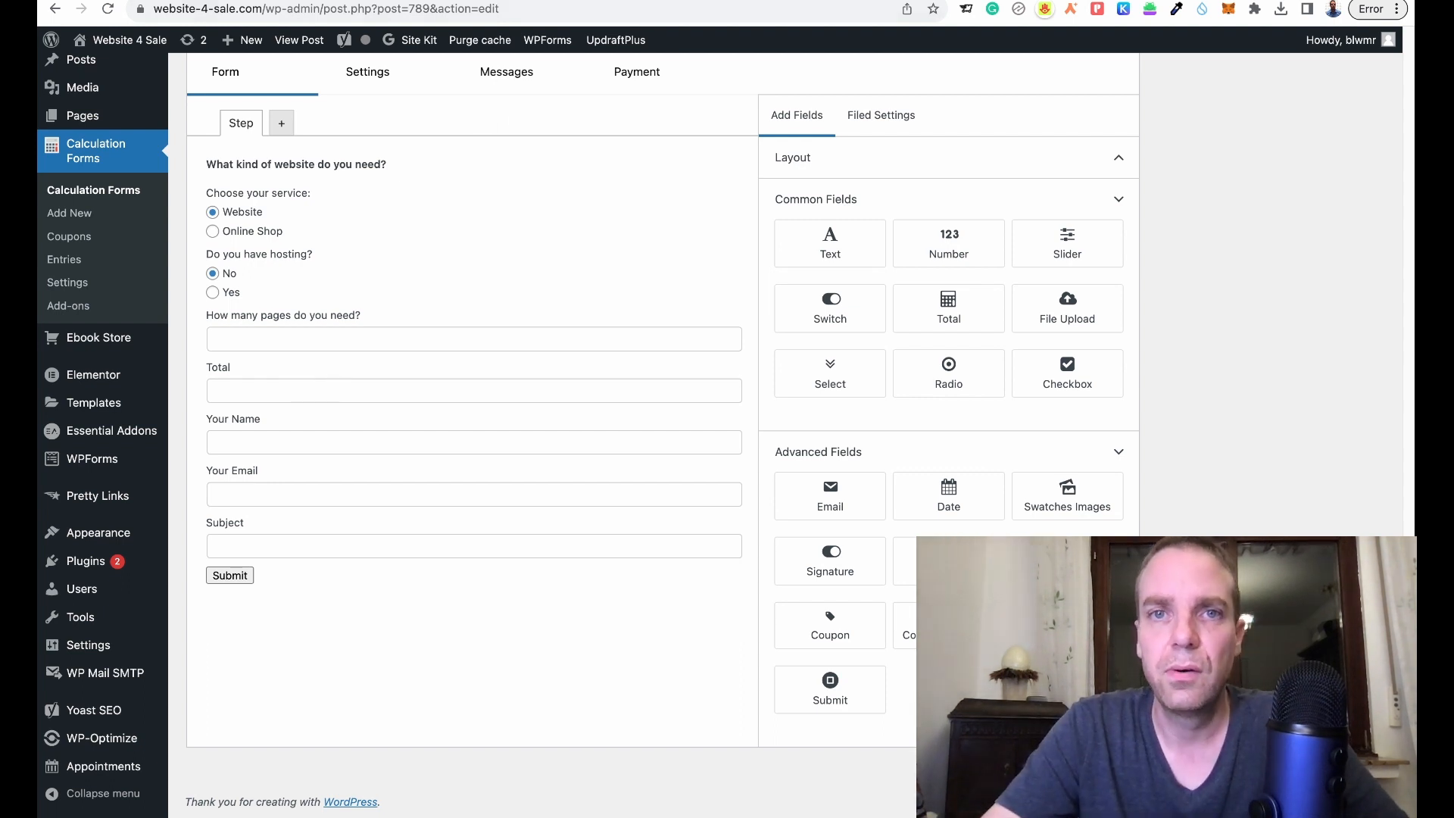
left_click(227, 1)
left_click(112, 9)
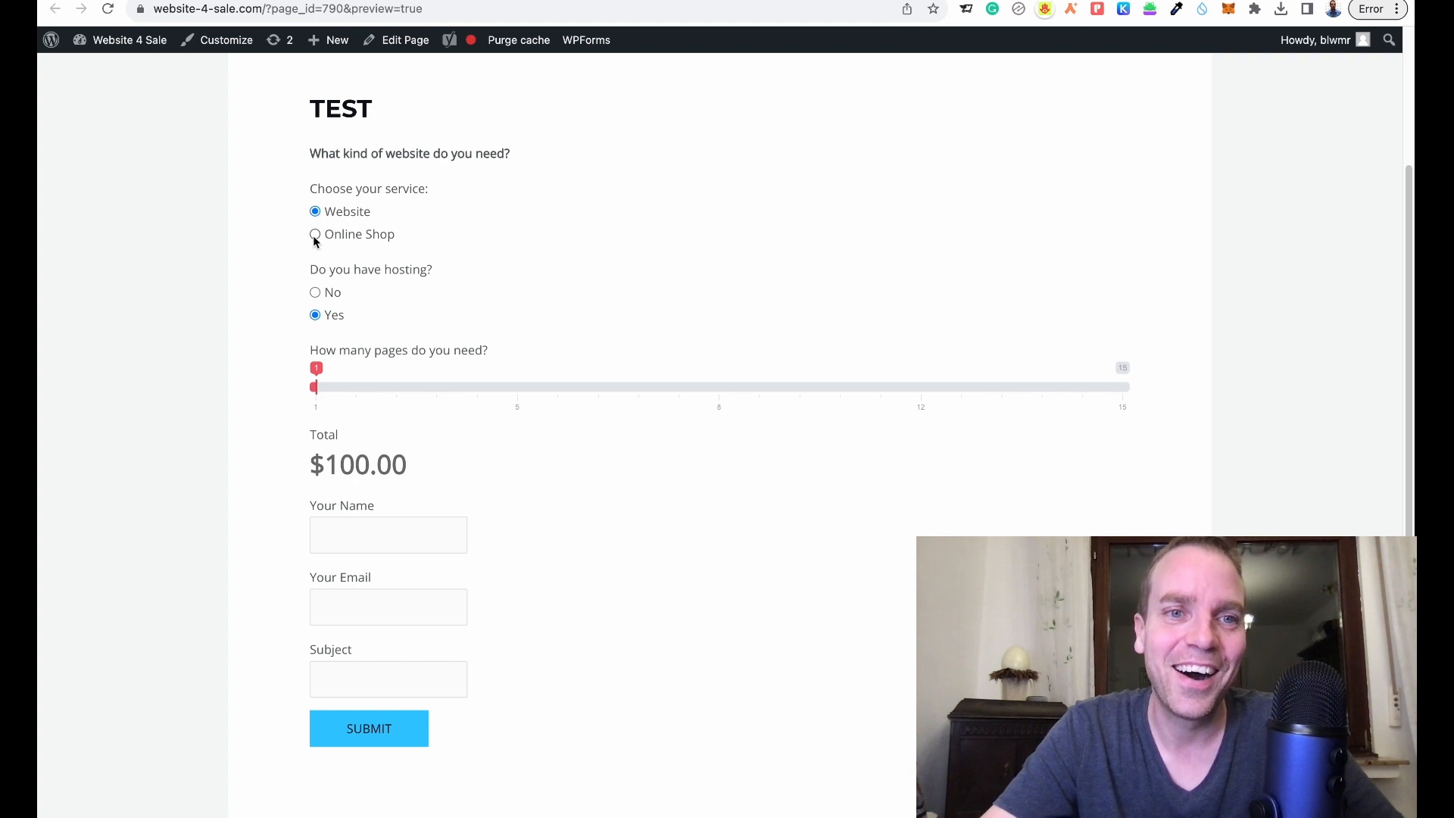
mouse_move(317, 392)
left_mouse_down()
mouse_move(980, 431)
mouse_move(646, 370)
mouse_move(312, 368)
left_mouse_up()
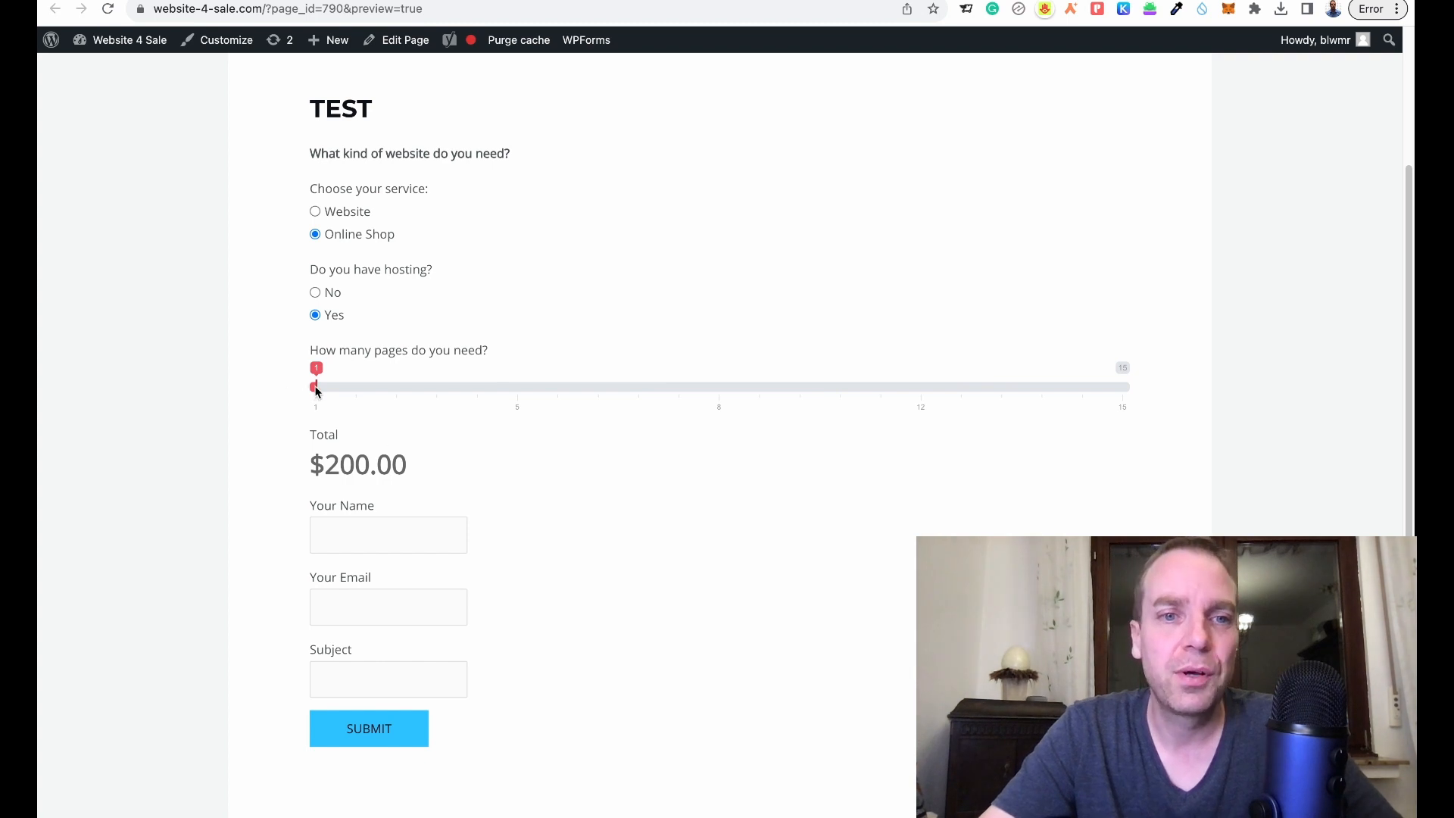
left_click_drag(369, 395, 408, 395)
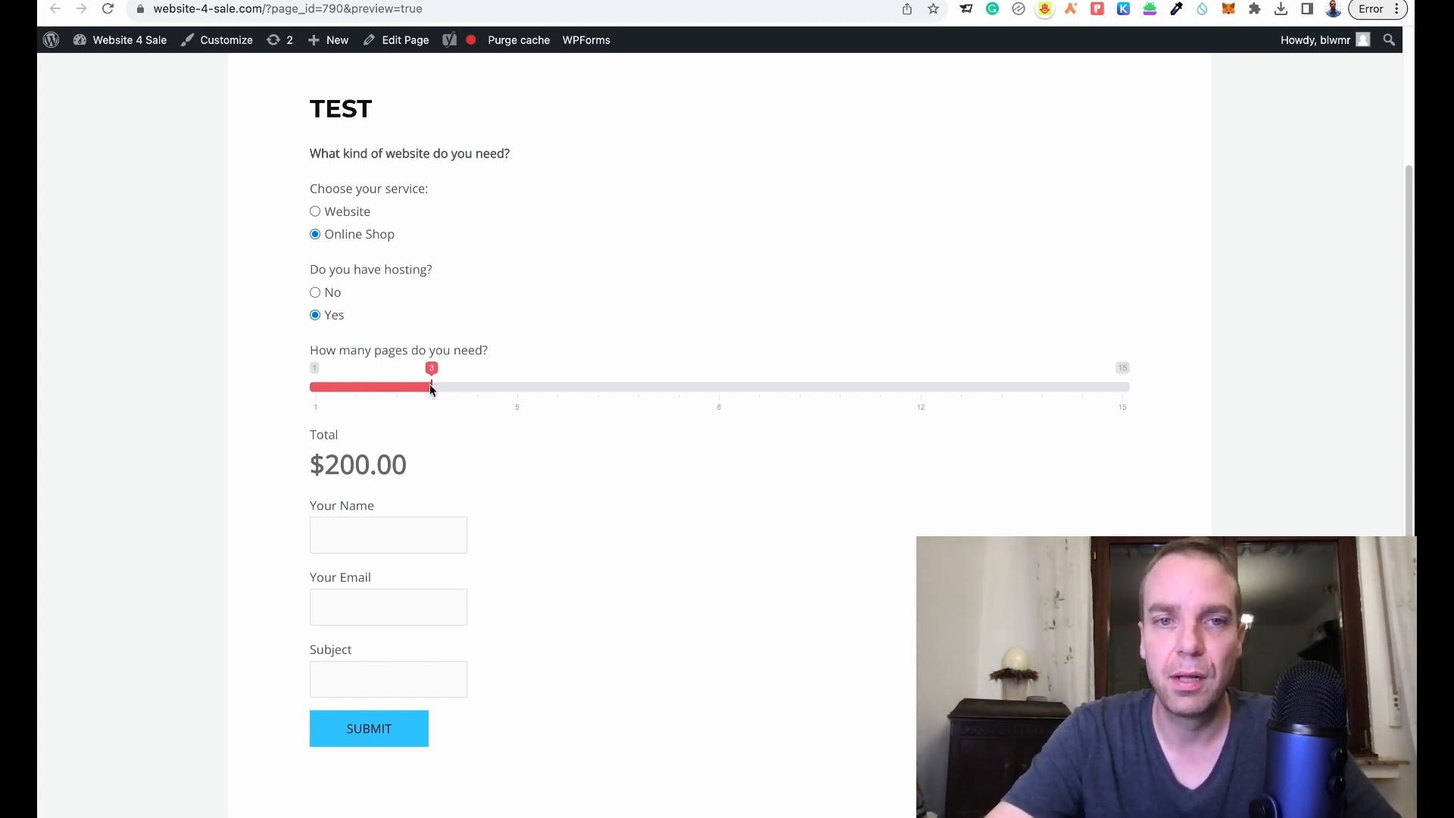
left_click_drag(430, 388, 314, 390)
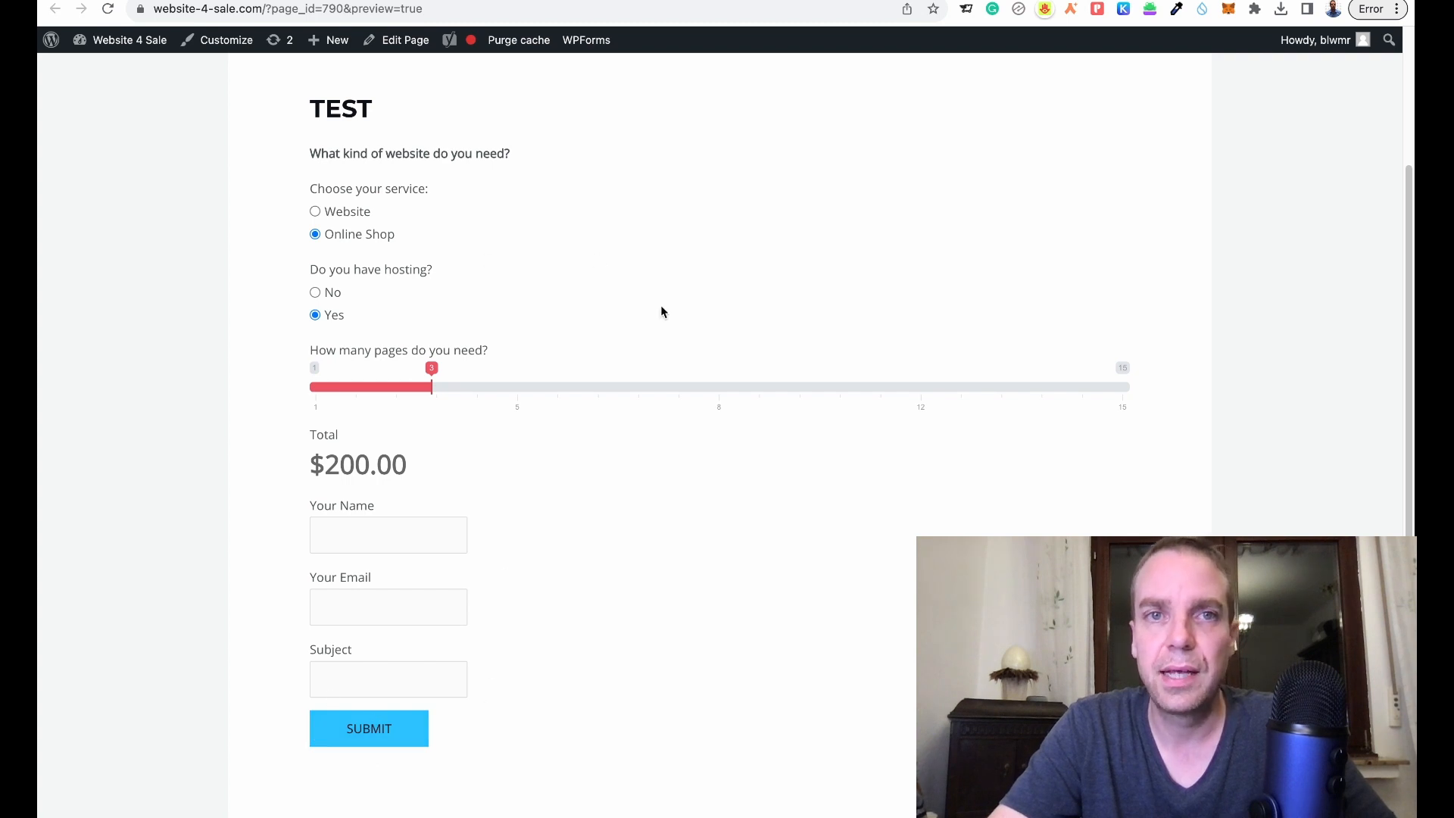
left_click(530, 0)
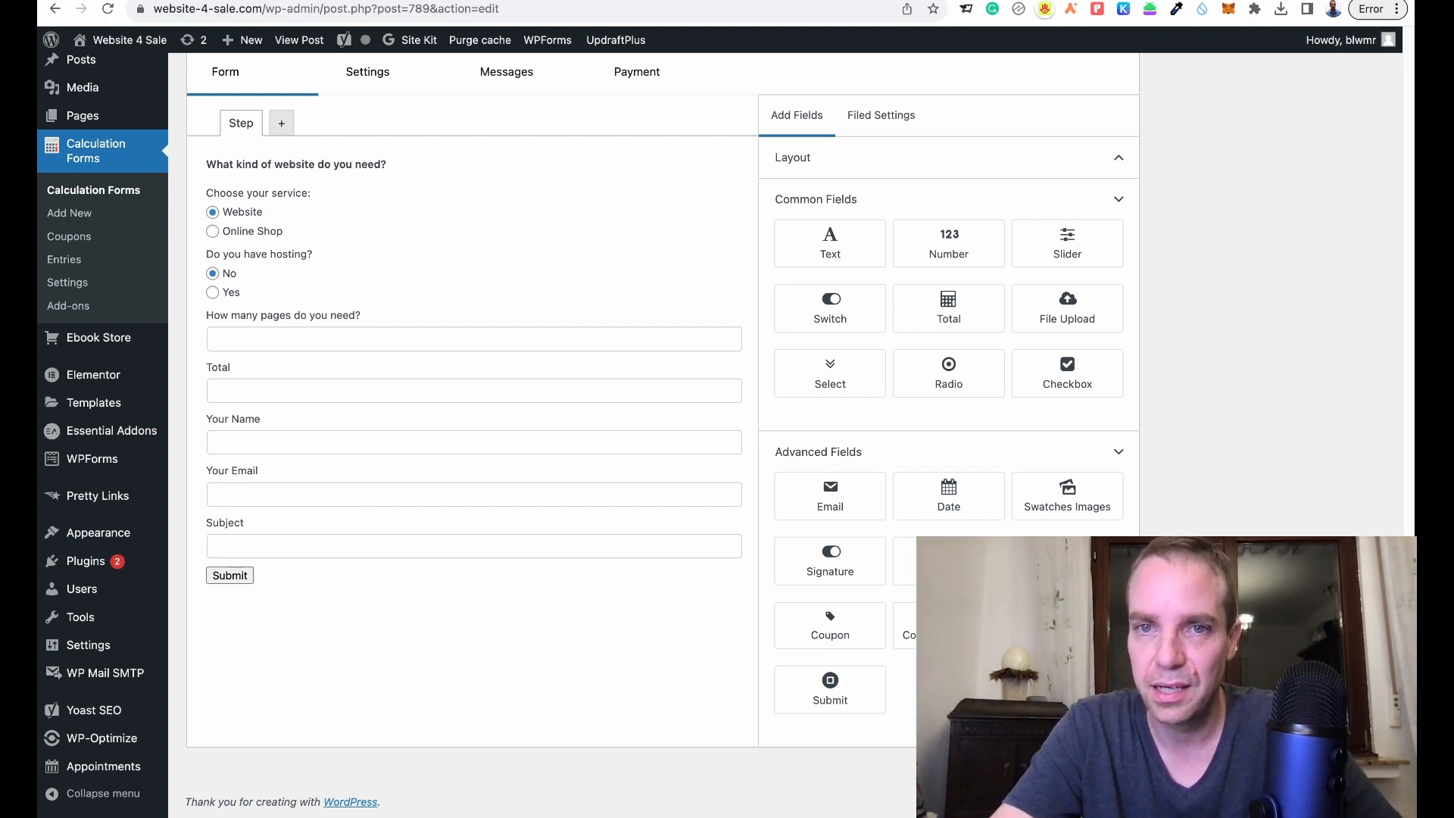
scroll(1136, 502, "up", 5)
scroll(1134, 495, "down", 3)
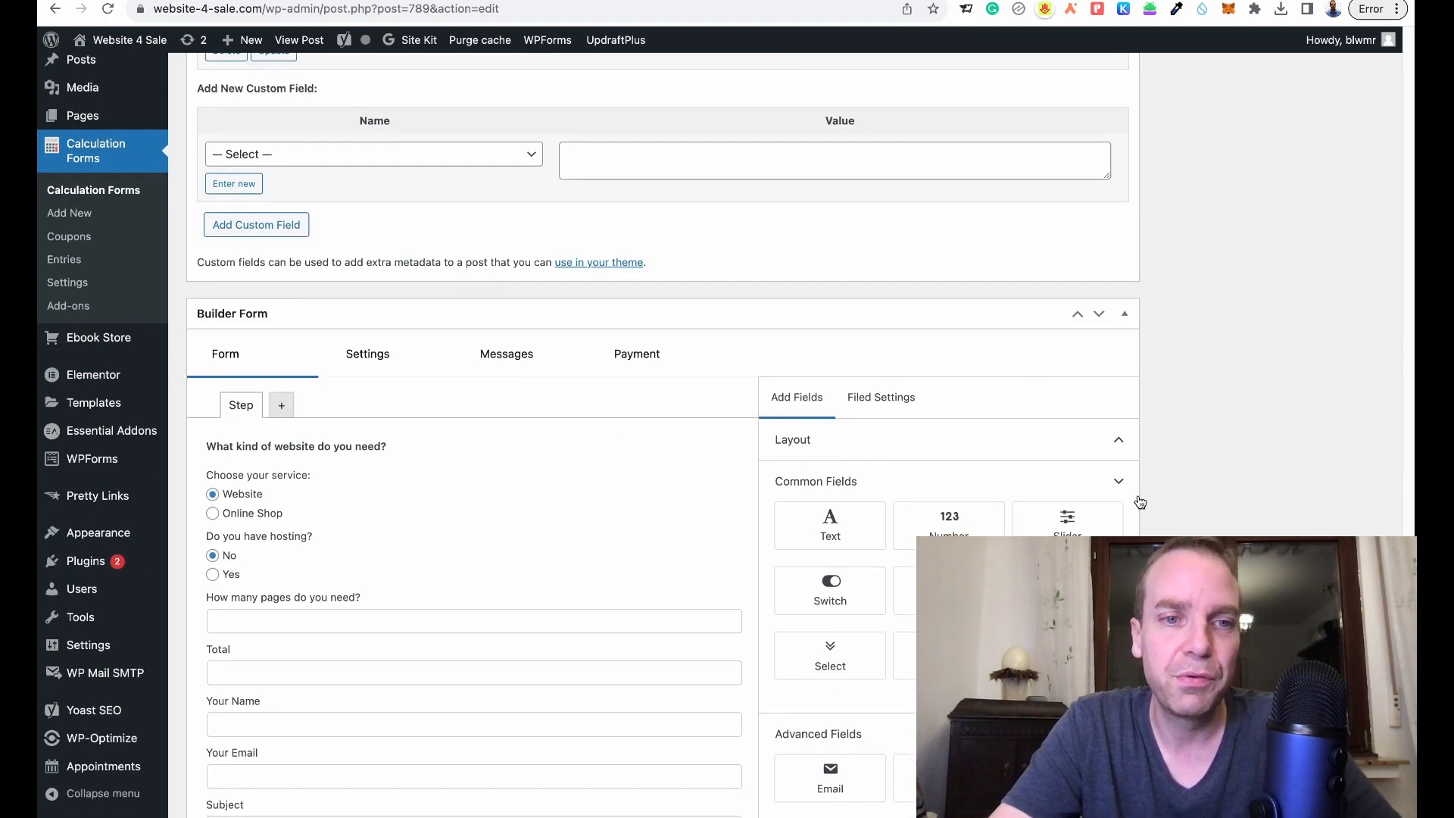
scroll(1139, 494, "down", 1)
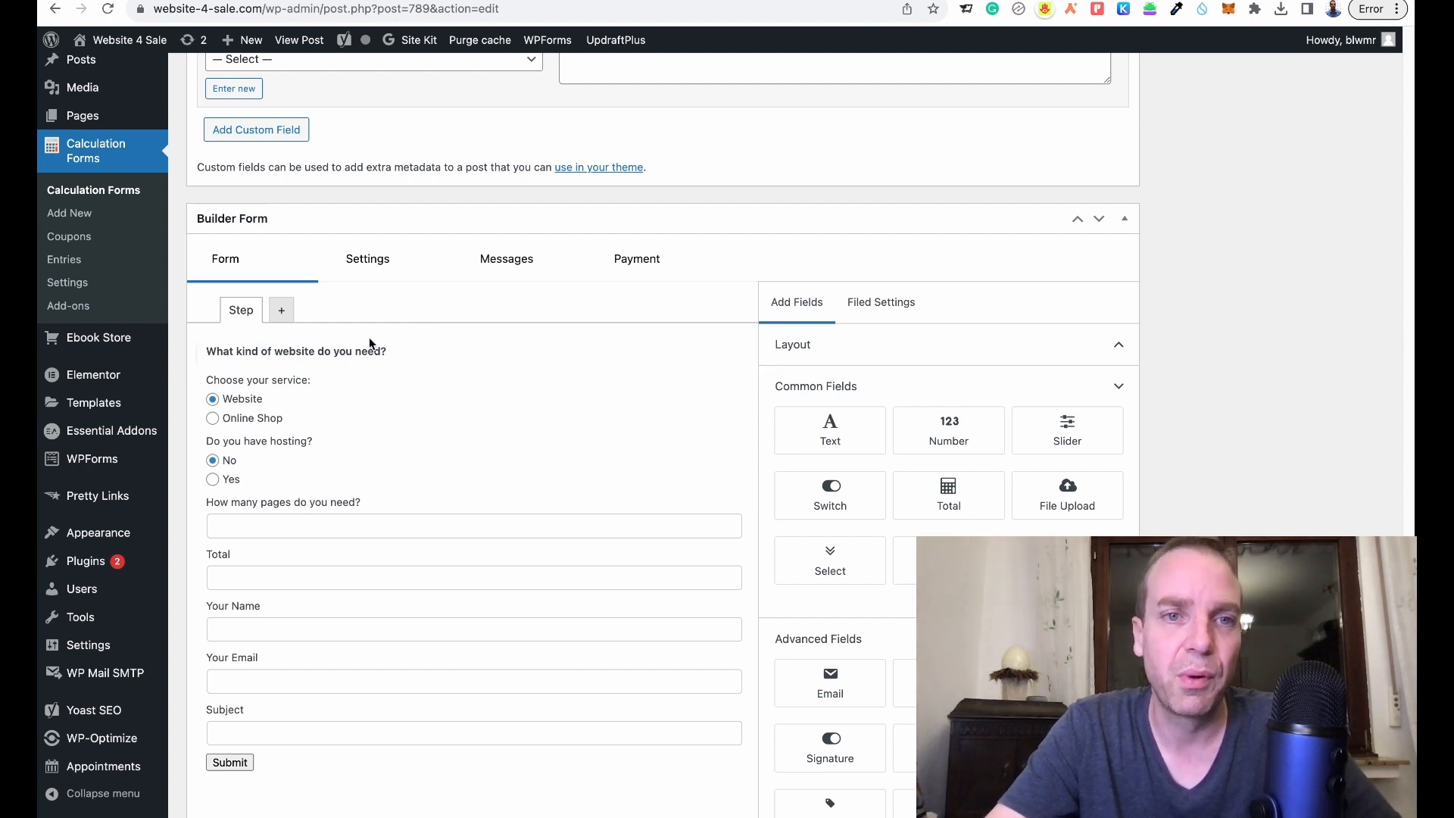
left_click(369, 274)
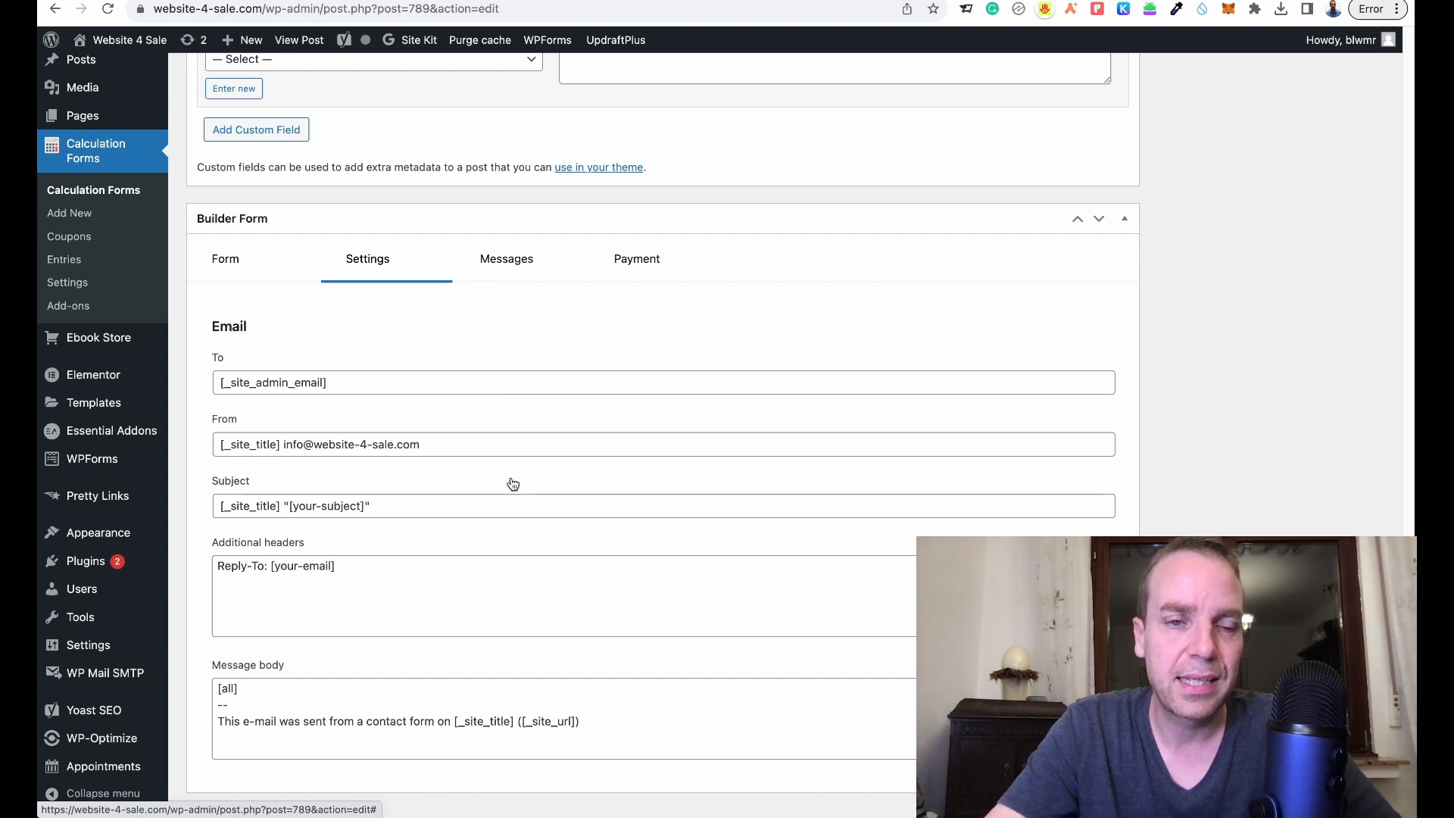
scroll(1037, 349, "down", 2)
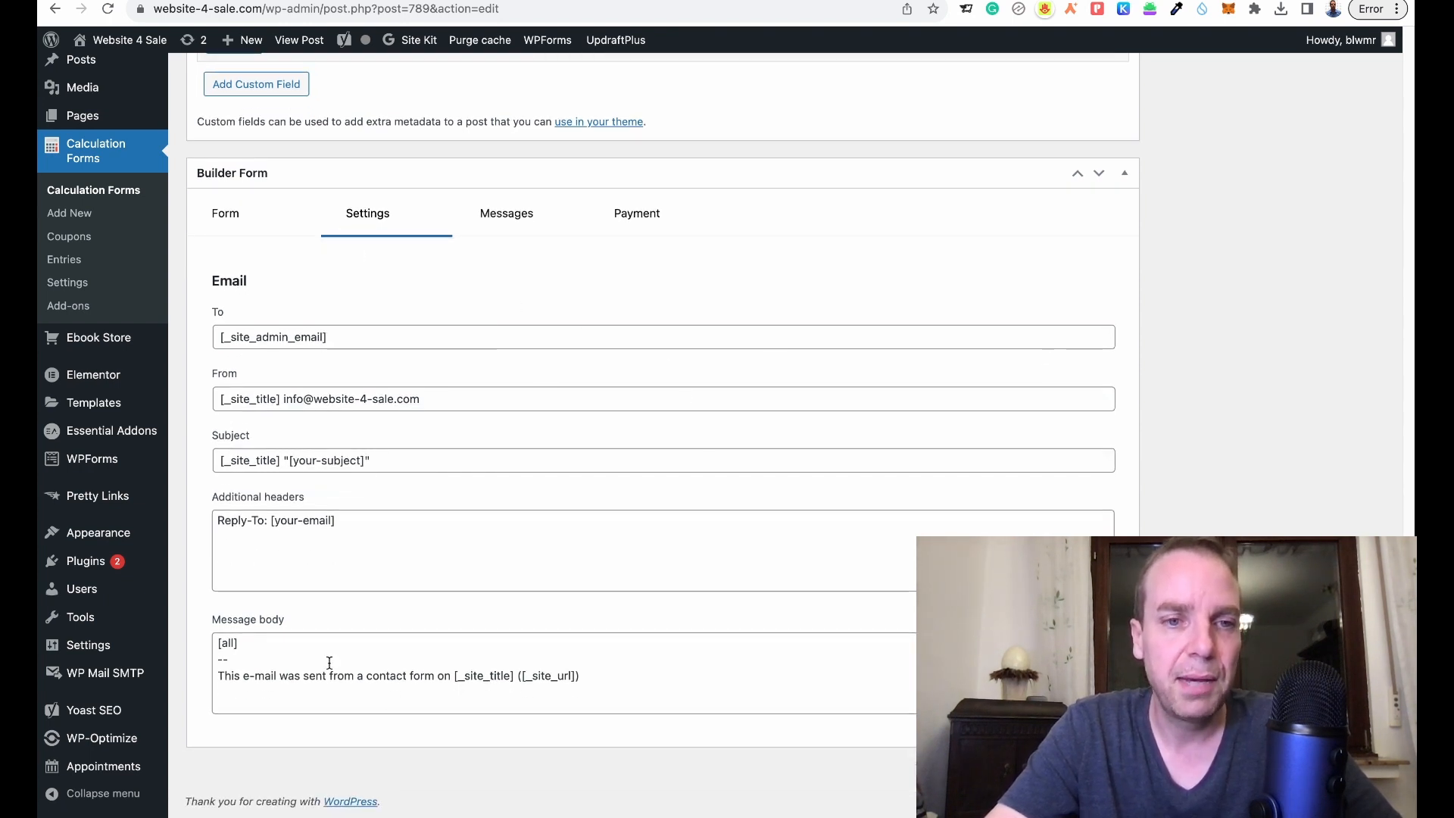
left_click(507, 218)
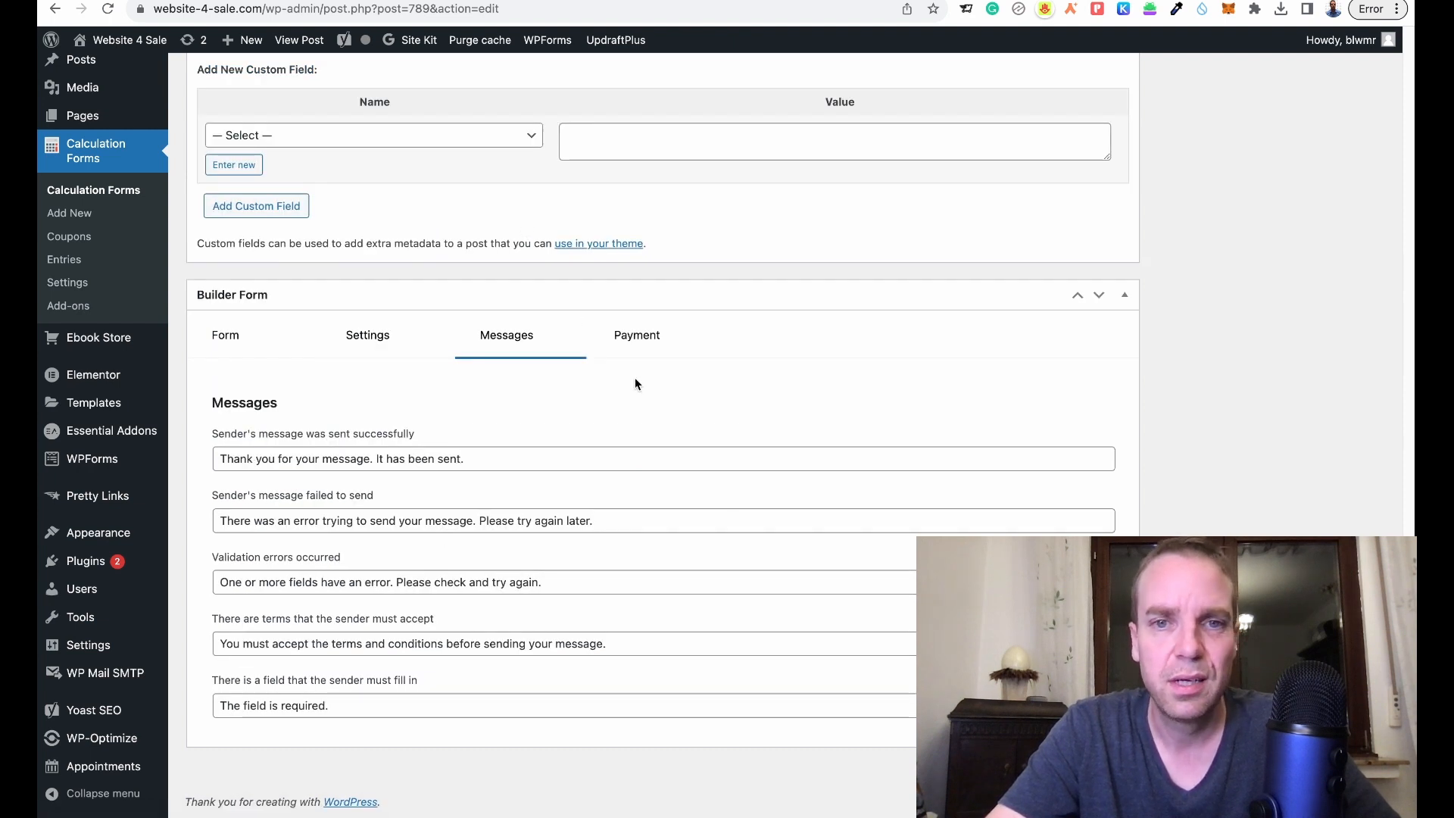
left_click(626, 345)
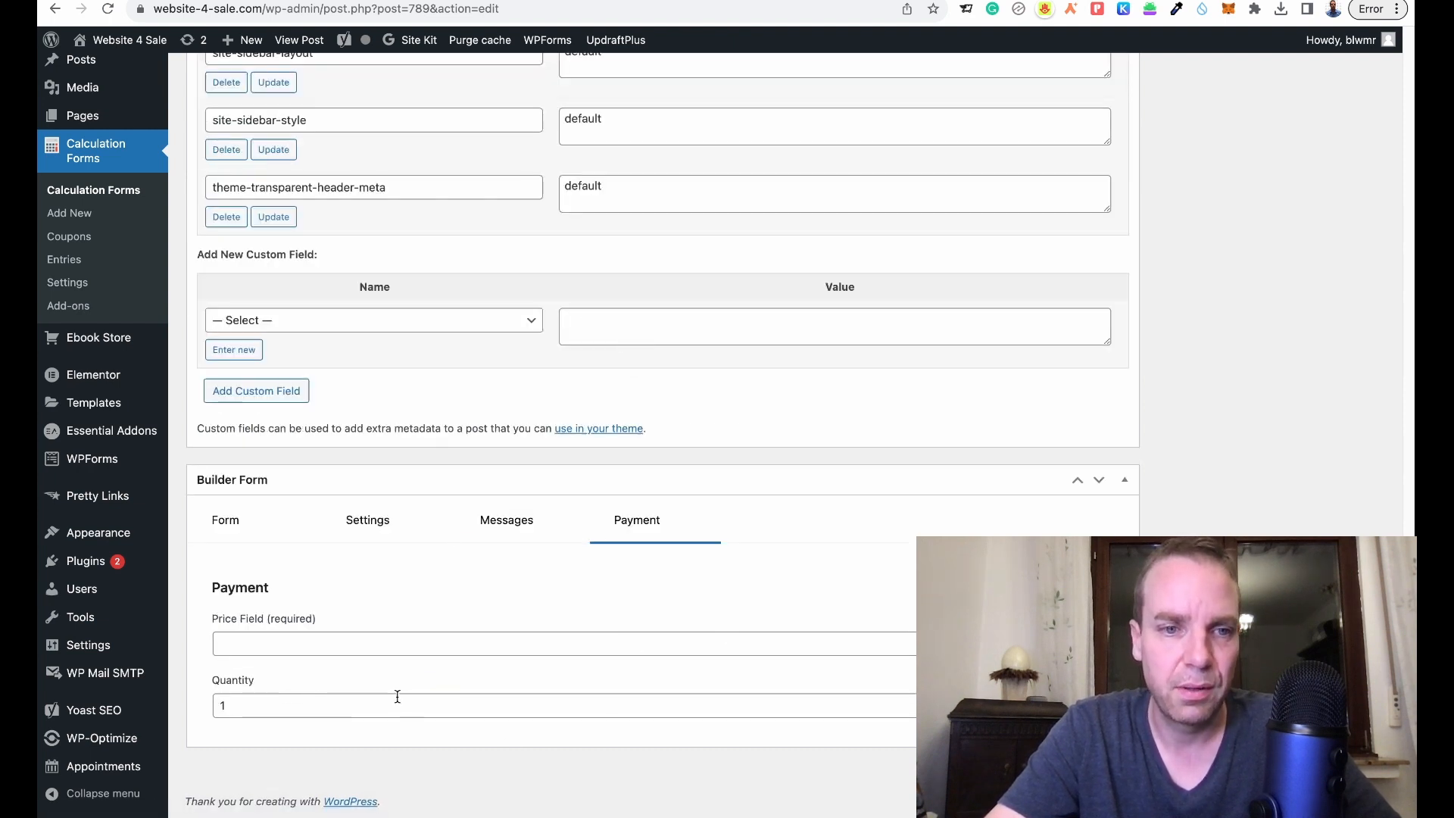
left_click(225, 520)
scroll(983, 505, "down", 6)
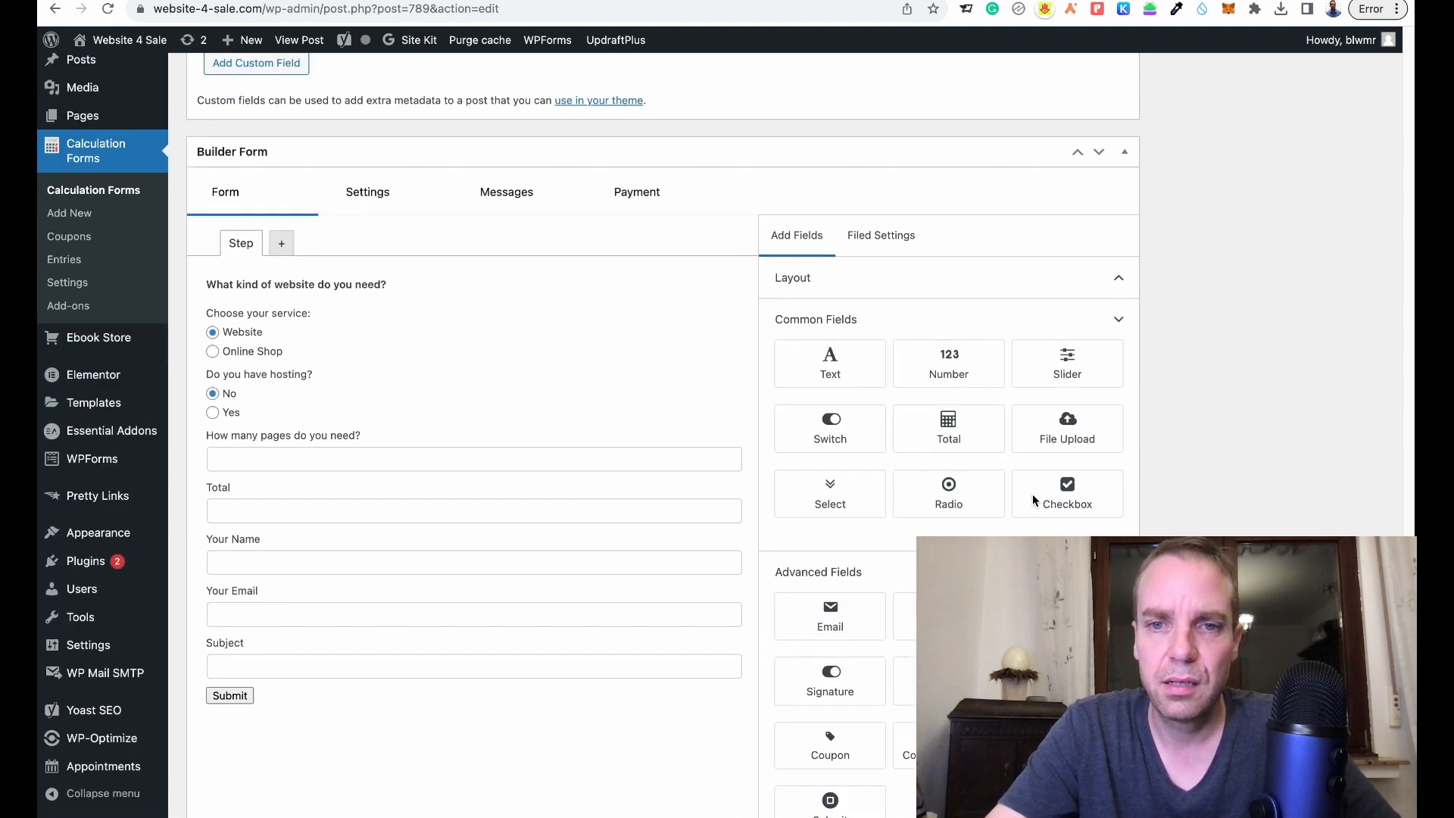
scroll(1102, 494, "up", 1)
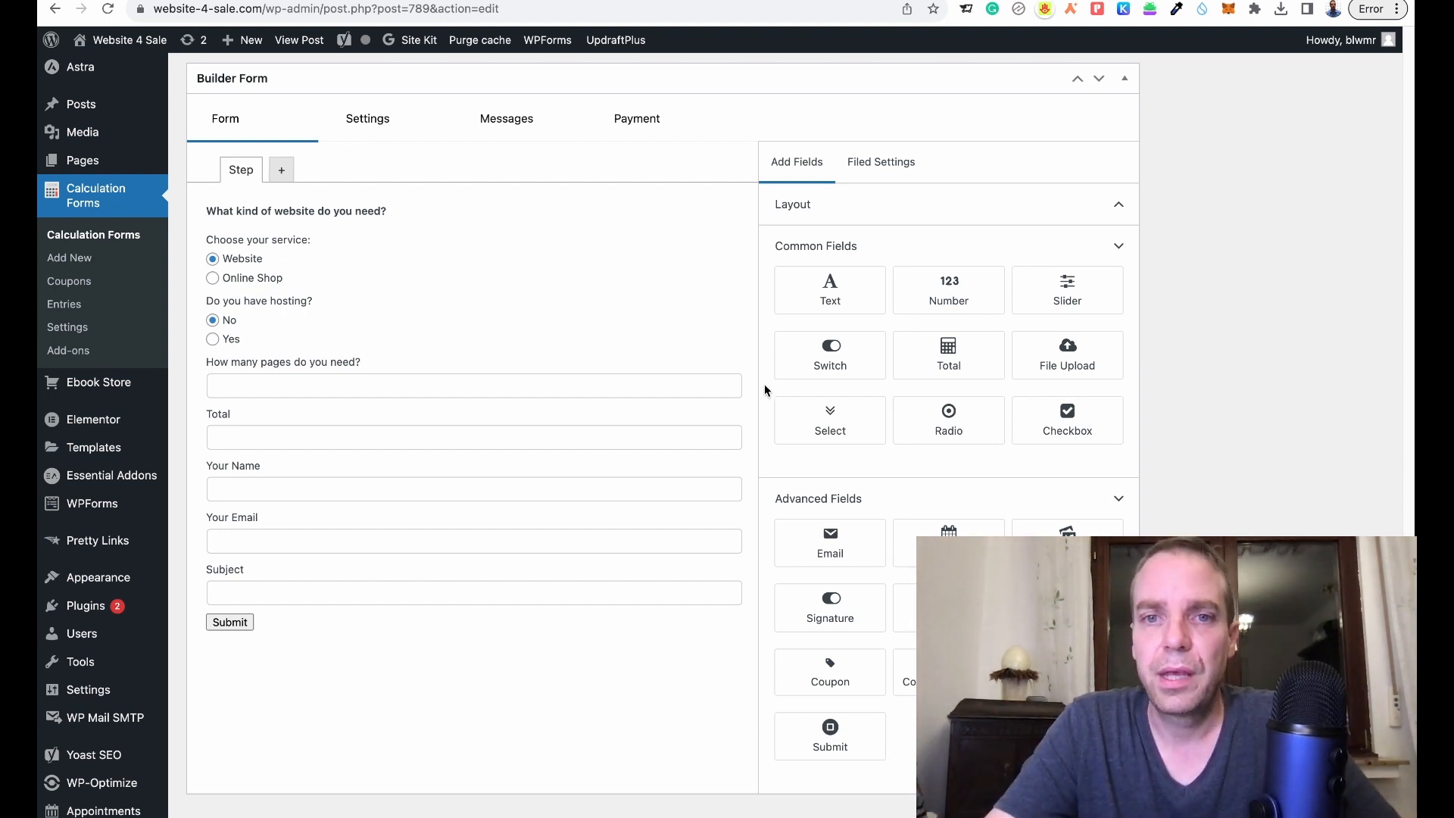
scroll(764, 391, "up", 3)
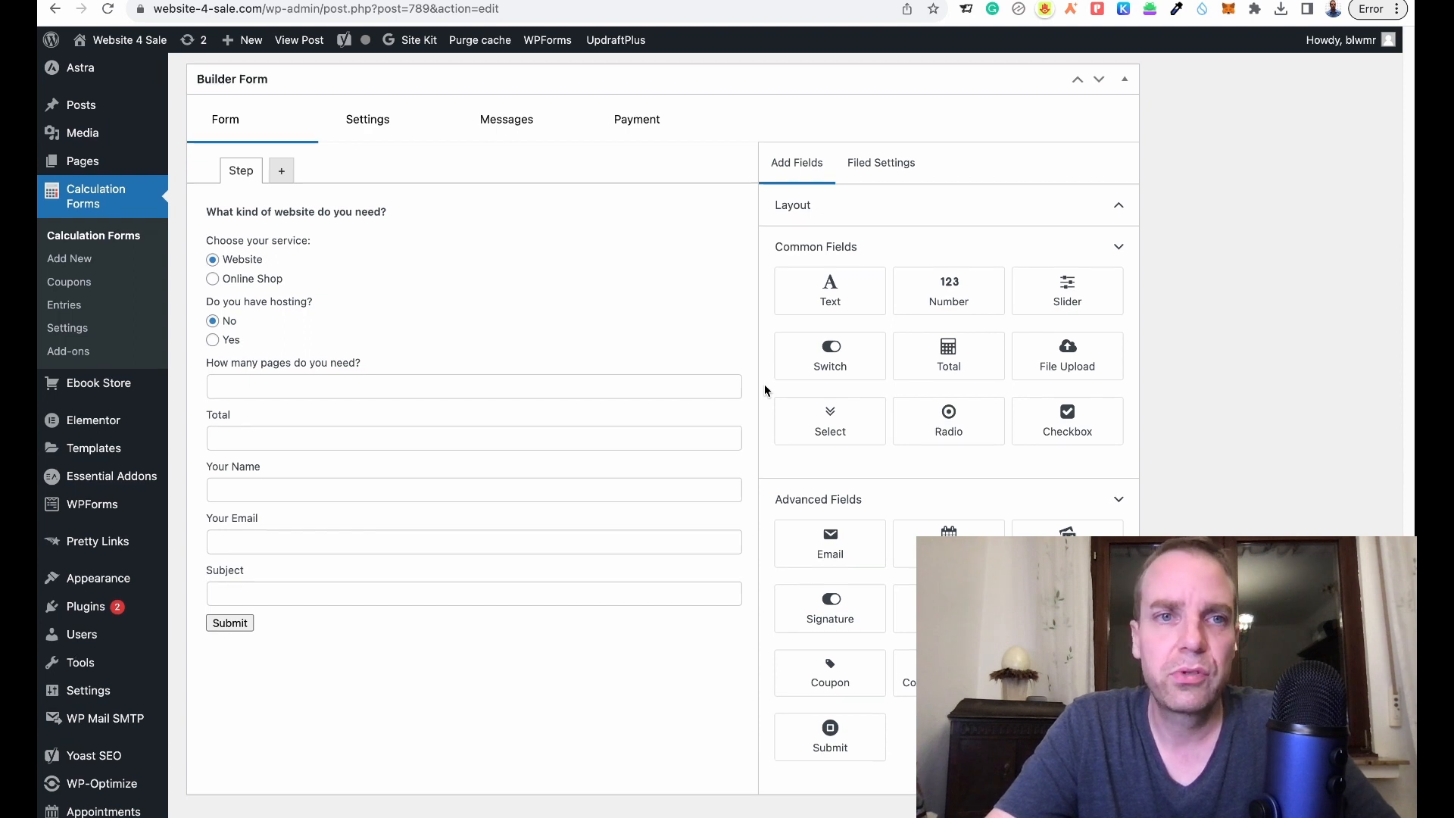
scroll(766, 389, "down", 2)
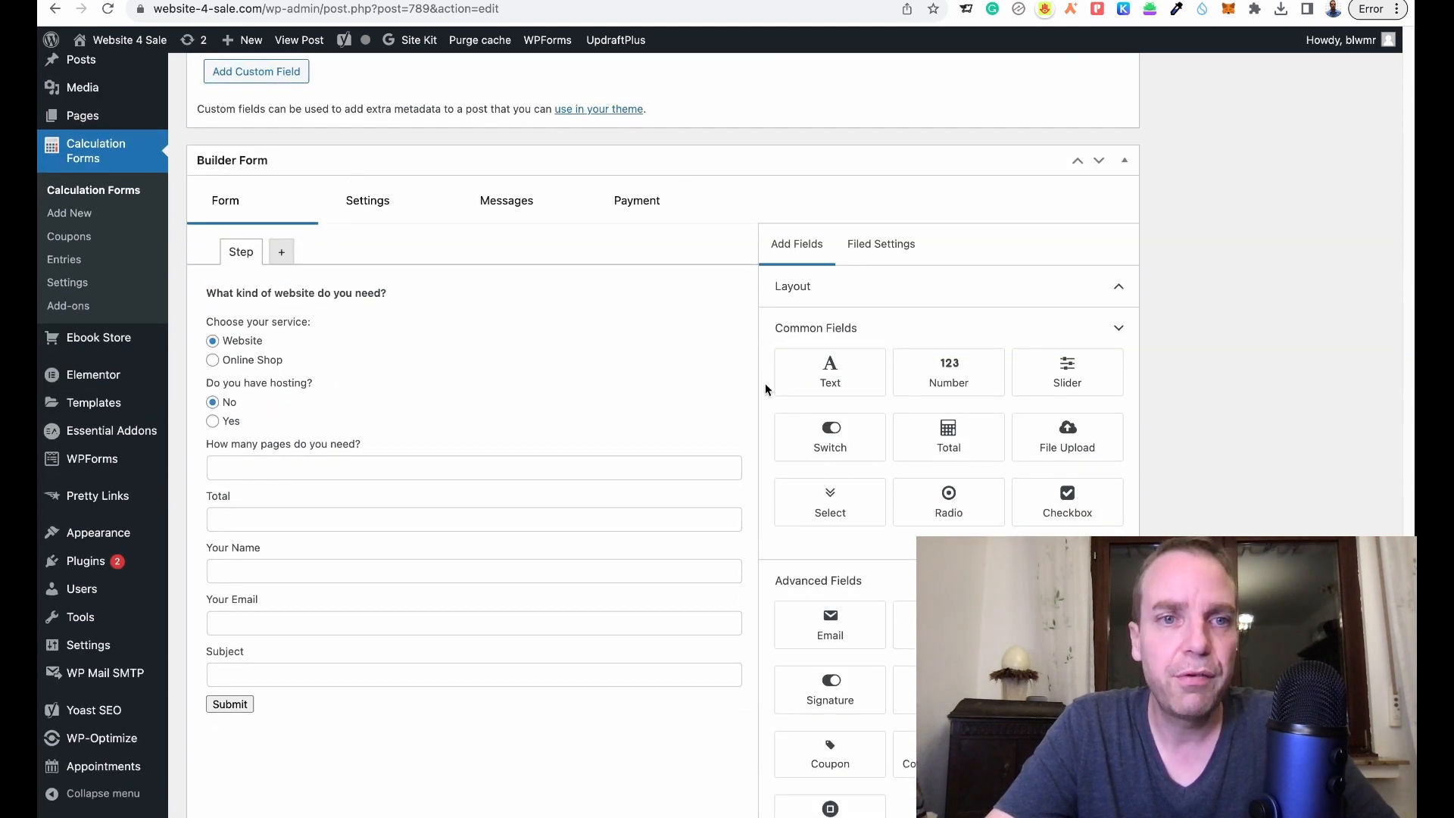